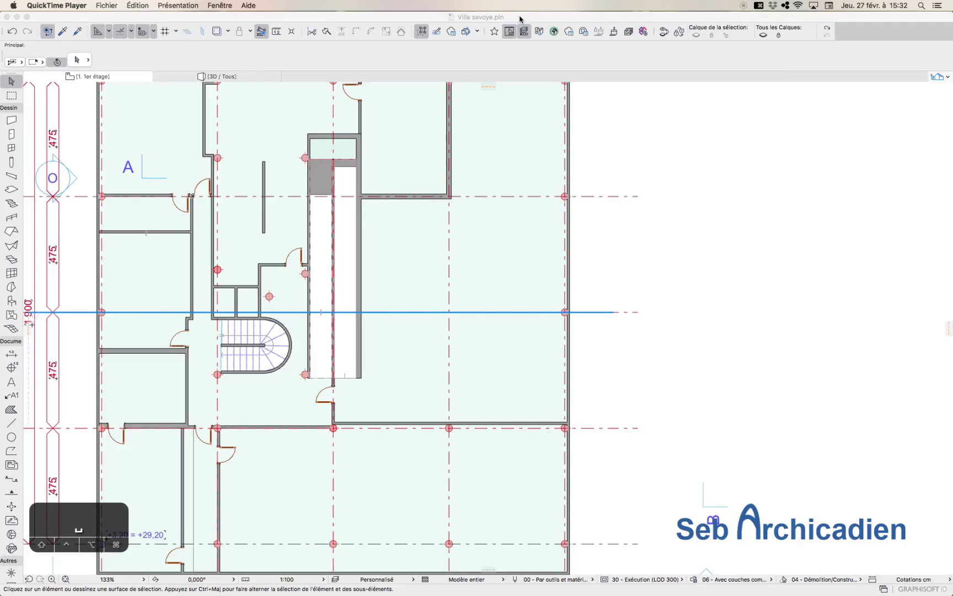
Draw closet partitions off the corridor wall, matching the interior walls: a 1.5 m wall, a parallel one beside the stair and a cross wall.
{"action": "left_click", "coordinate": [519, 18]}
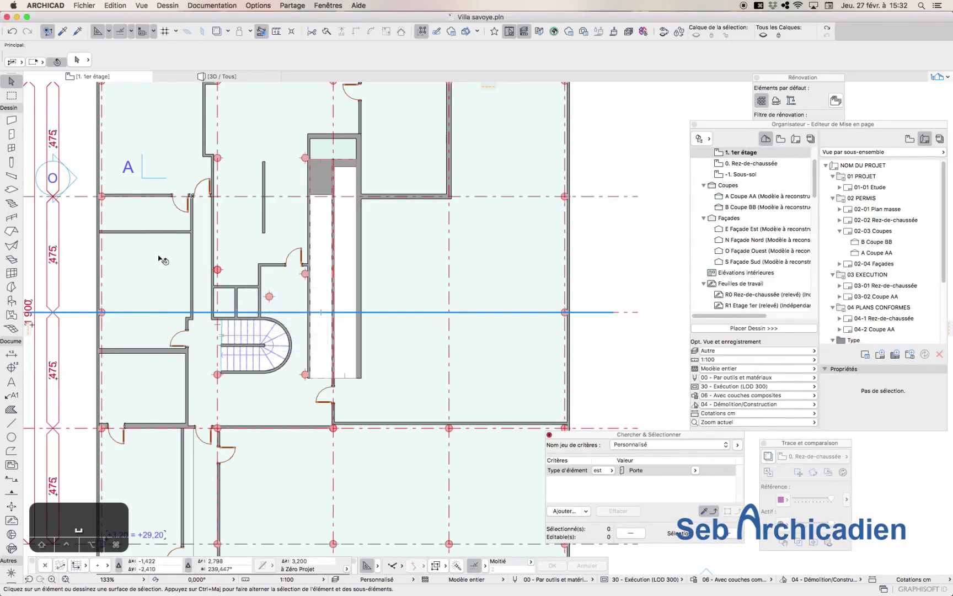
{"action": "left_click", "coordinate": [169, 228], "text": "alt"}
{"action": "scroll", "coordinate": [149, 285], "scroll_direction": "up", "scroll_amount": 4}
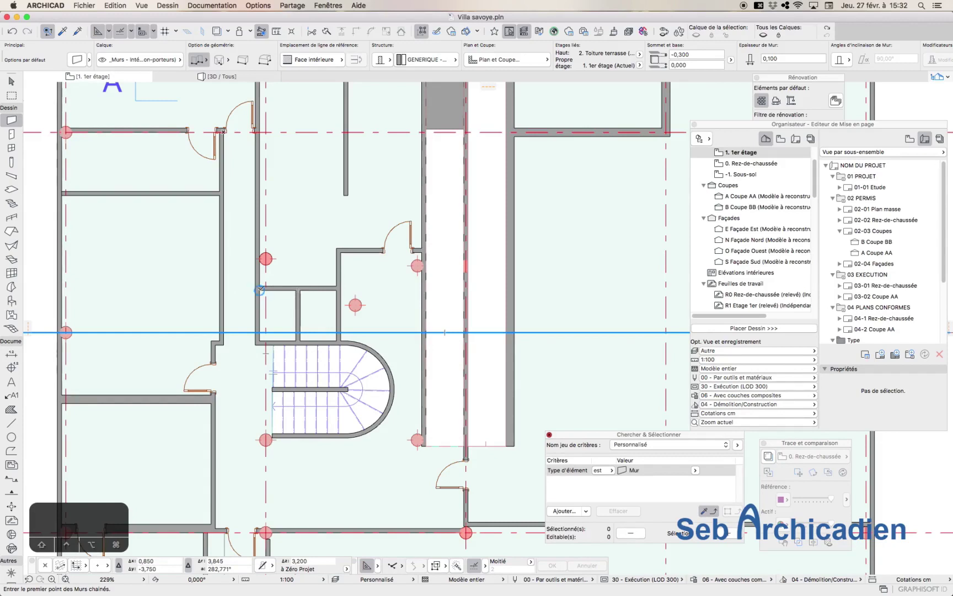
{"action": "left_click", "coordinate": [220, 290]}
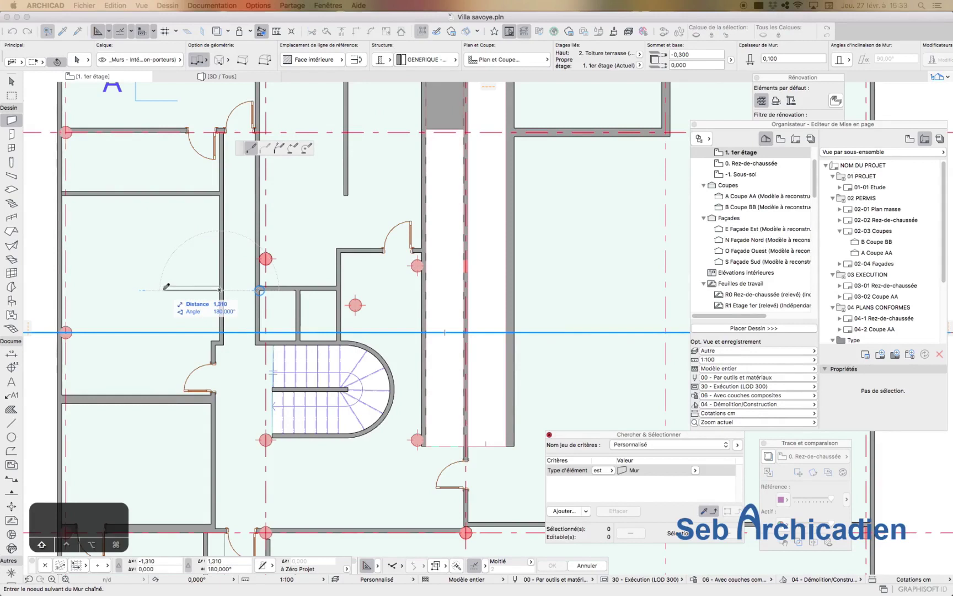
{"action": "type", "text": "1,5"}
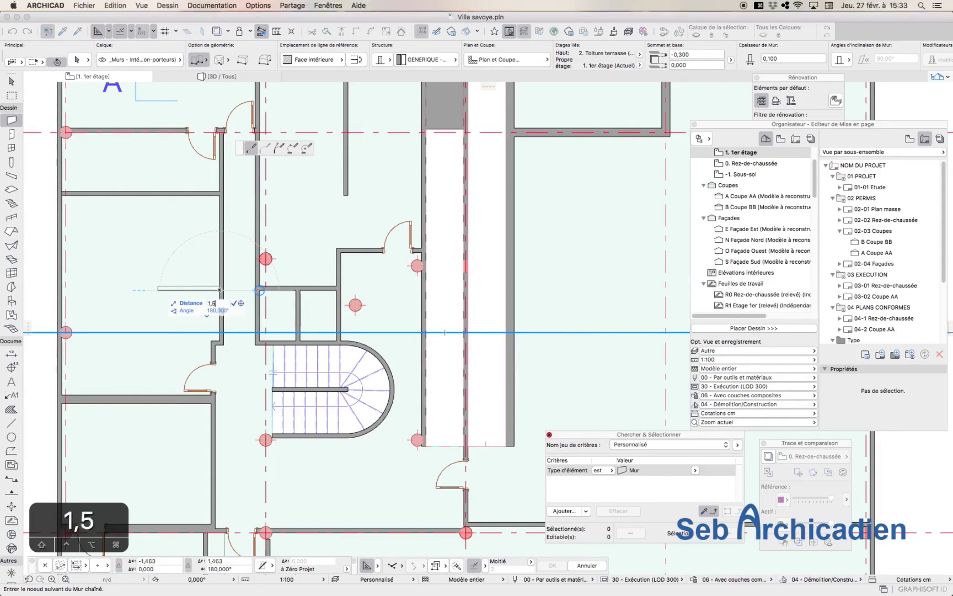
{"action": "key", "text": "Return"}
{"action": "left_click", "coordinate": [189, 290]}
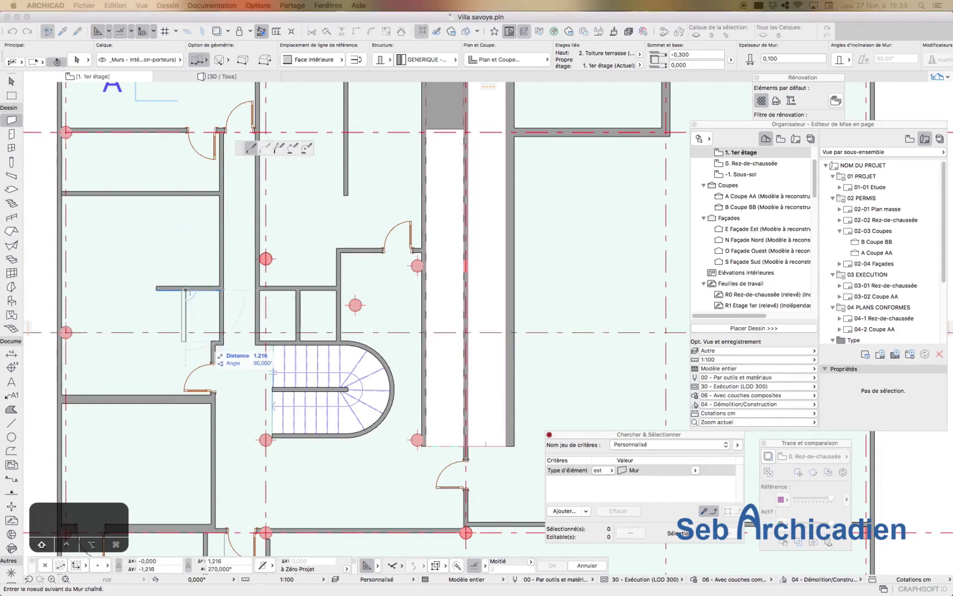
{"action": "double_click", "coordinate": [158, 347]}
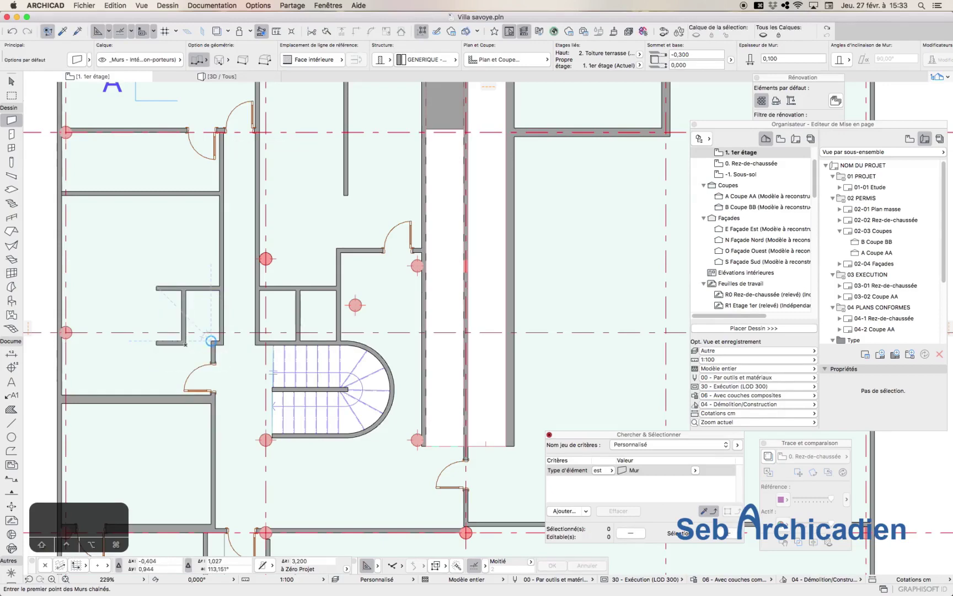
Place two 0.70 × 2.10 m doors matching the existing Porte 22, one in each small room above the curved stair.
{"action": "scroll", "coordinate": [162, 329], "scroll_direction": "down", "scroll_amount": 3}
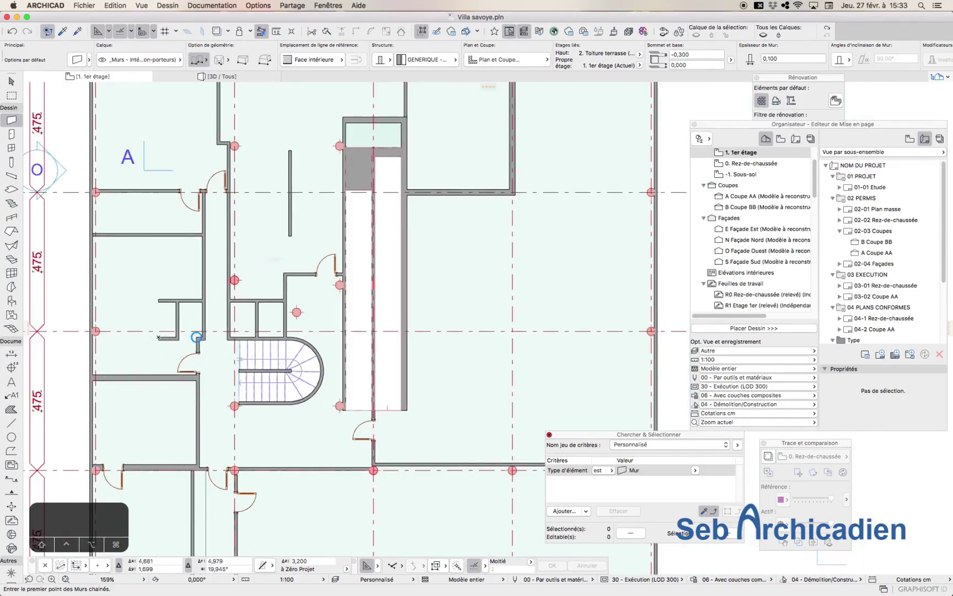
{"action": "left_click", "coordinate": [360, 438], "text": "alt"}
{"action": "left_click", "coordinate": [272, 301]}
{"action": "left_click", "coordinate": [277, 311]}
{"action": "left_click", "coordinate": [229, 325]}
{"action": "left_click", "coordinate": [239, 345]}
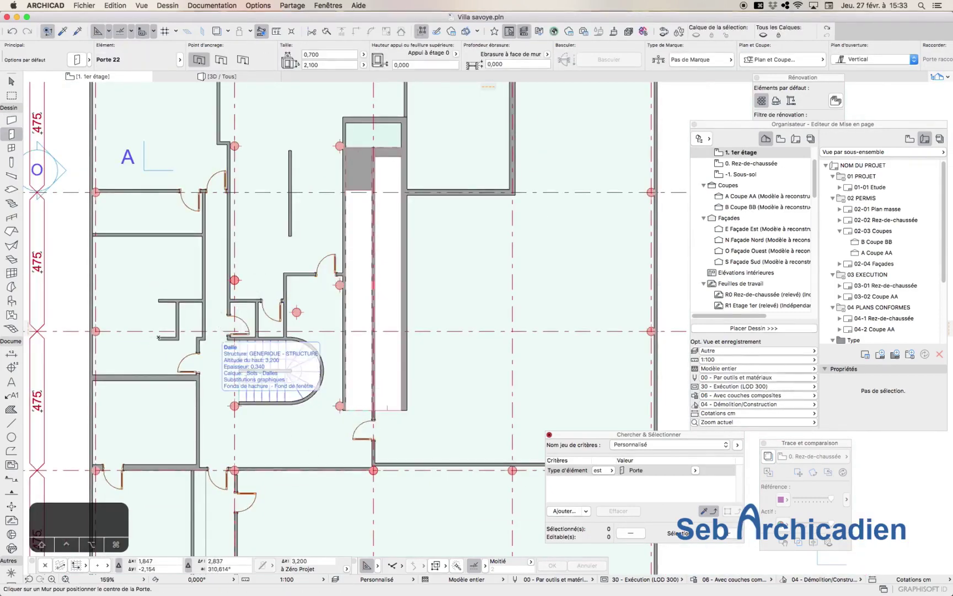
Draw a 0.6 m interior wall return at the lower end of the freestanding wall beside the ramp.
{"action": "scroll", "coordinate": [216, 401], "scroll_direction": "down", "scroll_amount": 3}
{"action": "left_click", "coordinate": [267, 282], "text": "alt"}
{"action": "scroll", "coordinate": [267, 281], "scroll_direction": "up", "scroll_amount": 5}
{"action": "left_click", "coordinate": [264, 291]}
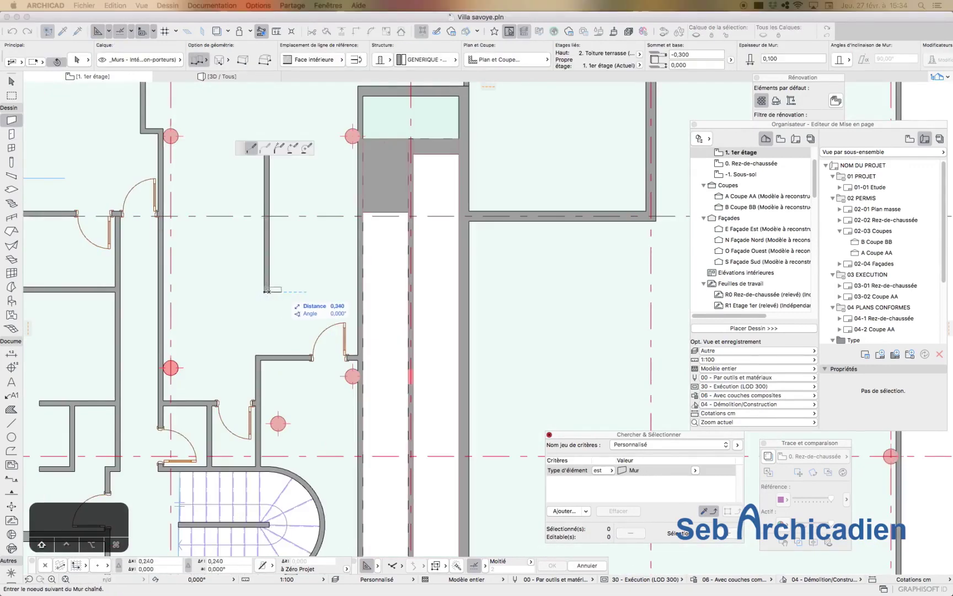
{"action": "type", "text": "0,6"}
{"action": "key", "text": "Return"}
Draw an L-shaped return off the freestanding wall, starting 0.5 m below its upper end, running 0.5 m out and up level with that end.
{"action": "type", "text": "r0,5"}
{"action": "key", "text": "Return"}
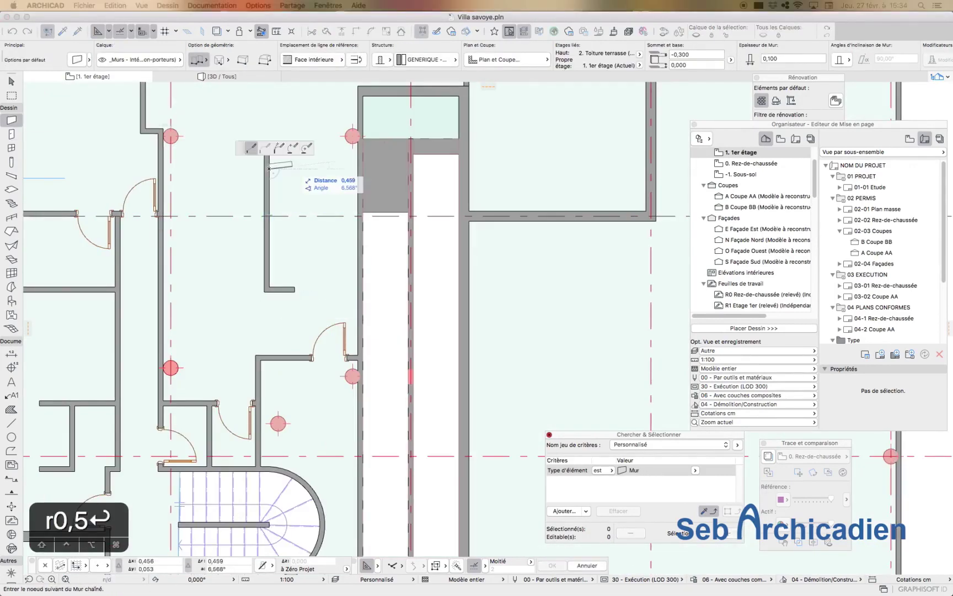
{"action": "type", "text": "r0,5"}
{"action": "key", "text": "Return"}
{"action": "scroll", "coordinate": [281, 183], "scroll_direction": "down", "scroll_amount": 3}
{"action": "double_click", "coordinate": [289, 160]}
{"action": "scroll", "coordinate": [273, 123], "scroll_direction": "up", "scroll_amount": 5}
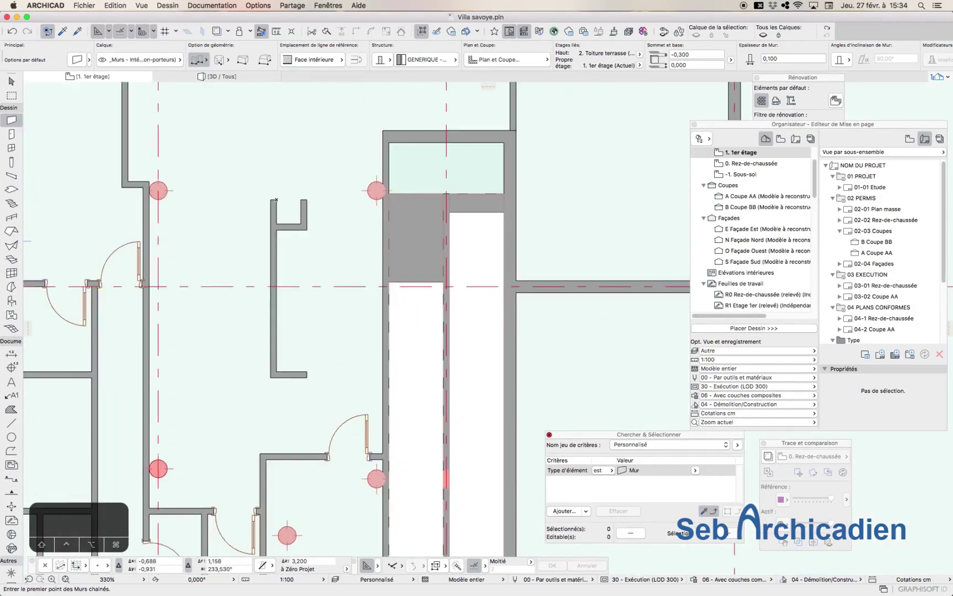
Select the floor slab, an exterior wall and an interior wall, and isolate their layers in the plan.
{"action": "scroll", "coordinate": [237, 254], "scroll_direction": "down", "scroll_amount": 5}
{"action": "scroll", "coordinate": [305, 204], "scroll_direction": "down", "scroll_amount": 3}
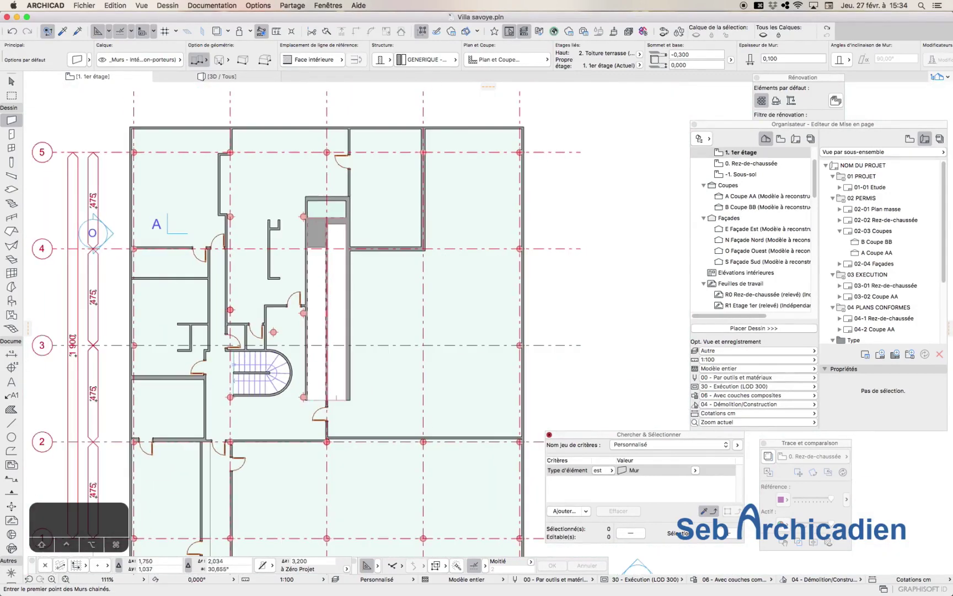
{"action": "left_click", "coordinate": [11, 81]}
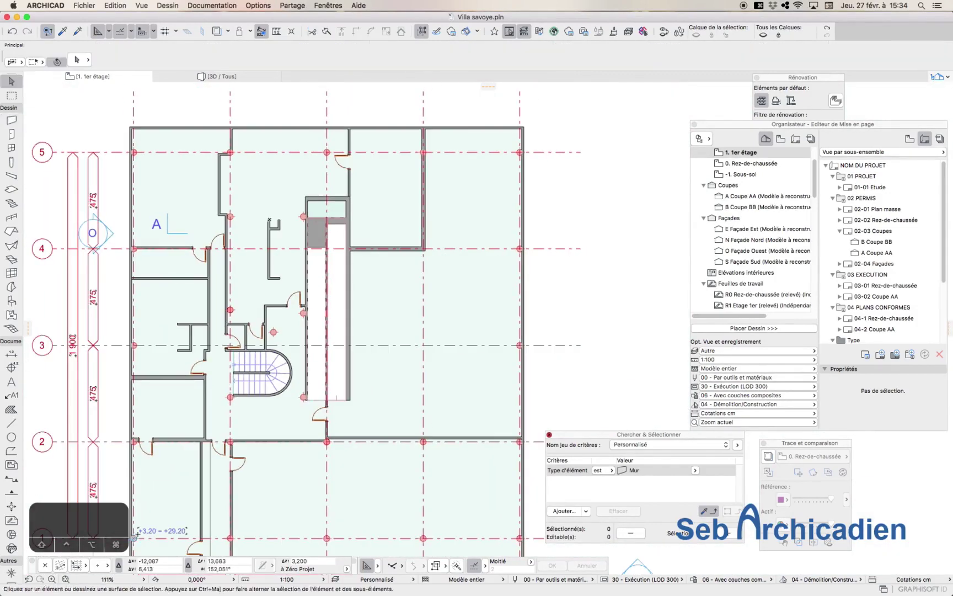
{"action": "left_click", "coordinate": [474, 331]}
{"action": "left_click", "coordinate": [522, 355], "text": "shift"}
{"action": "left_click", "coordinate": [763, 35]}
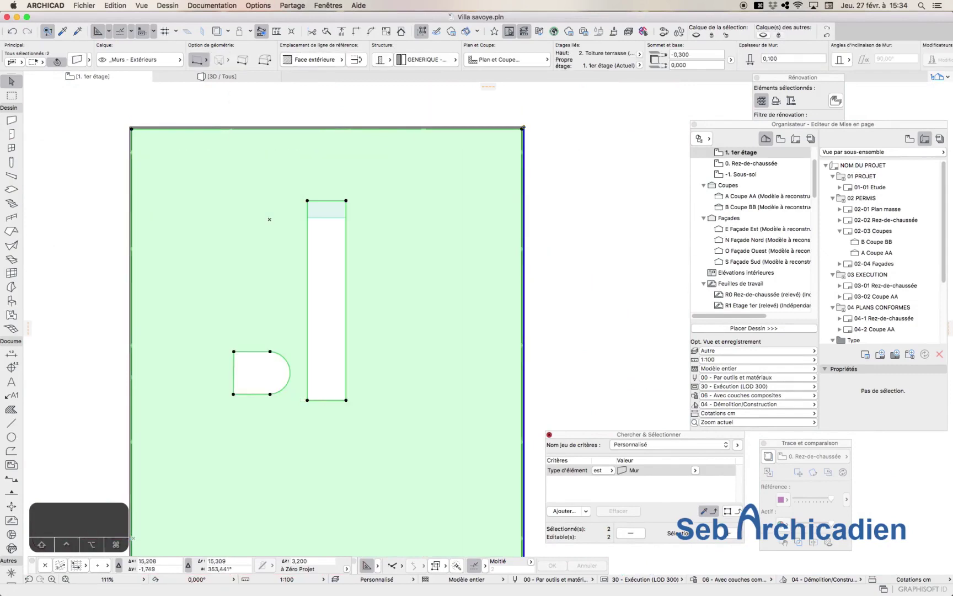
{"action": "left_click", "coordinate": [827, 35]}
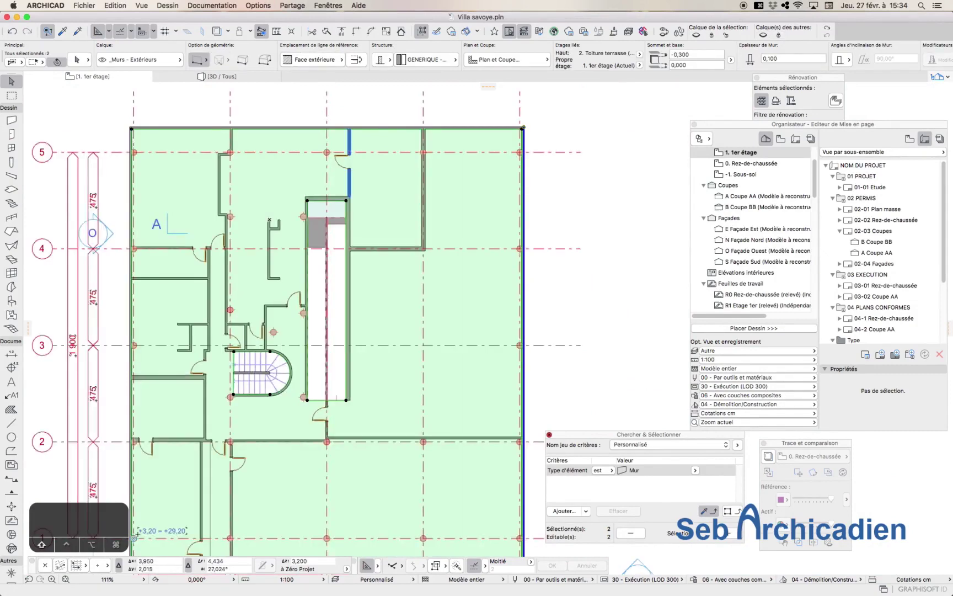
{"action": "left_click", "coordinate": [763, 34]}
Cut the L-shaped terrace area out of the first-floor slab, following the surrounding wall outlines and the ramp edge.
{"action": "left_click", "coordinate": [424, 190]}
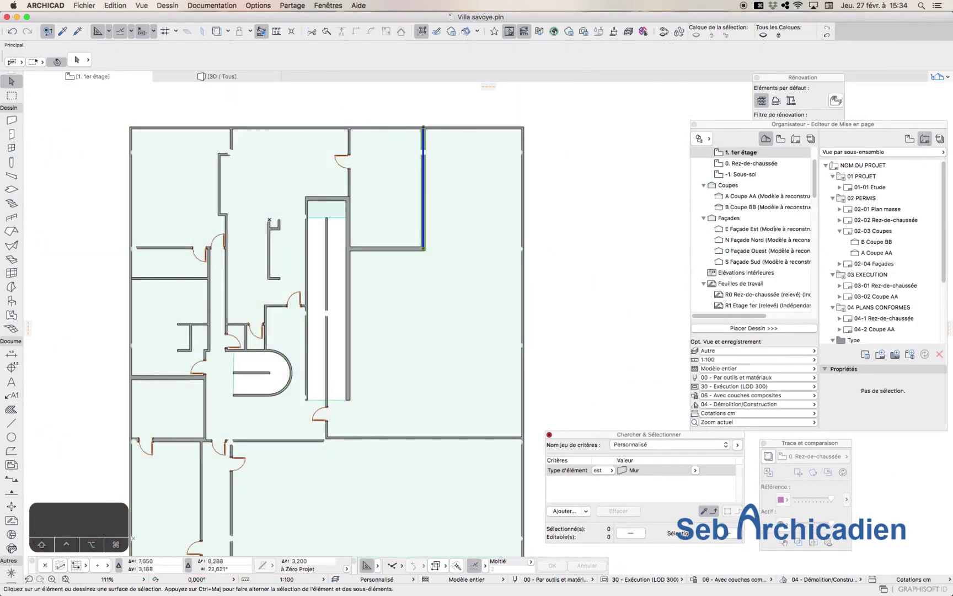
{"action": "key", "text": "space"}
{"action": "left_click", "coordinate": [472, 302]}
{"action": "left_click", "coordinate": [473, 302]}
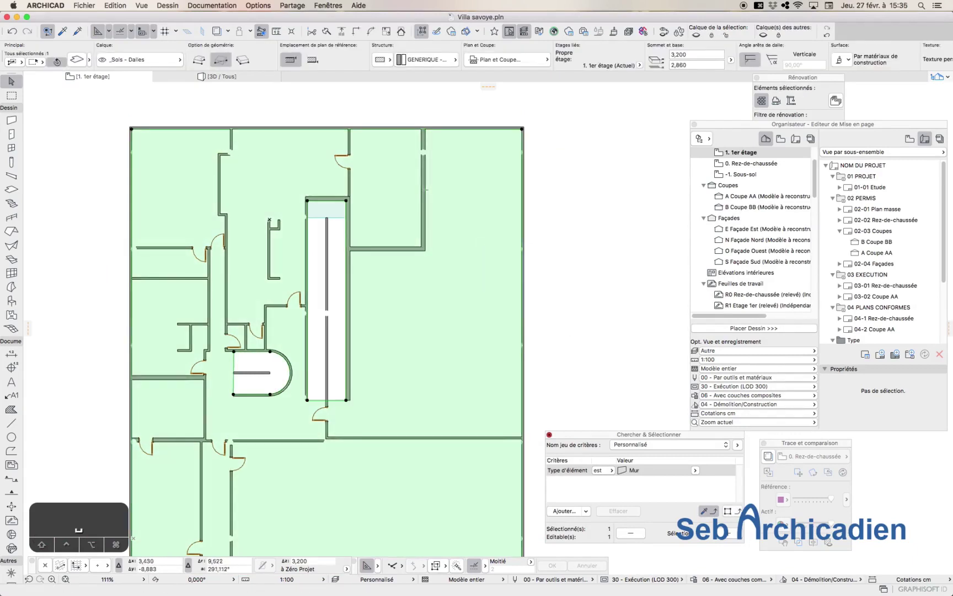
{"action": "left_click", "coordinate": [338, 400]}
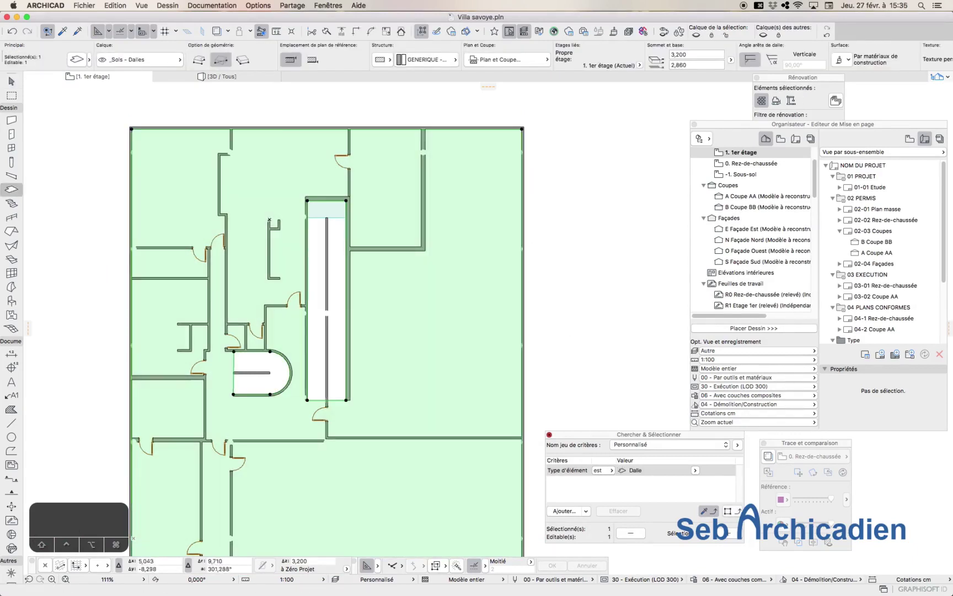
{"action": "left_click", "coordinate": [335, 148]}
{"action": "key", "text": "space"}
{"action": "left_click", "coordinate": [419, 295]}
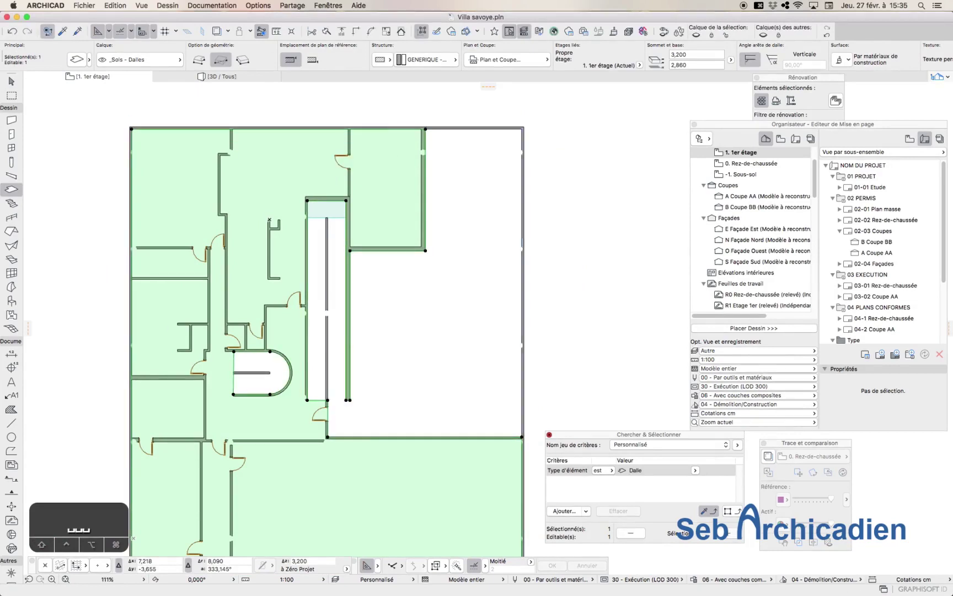
{"action": "key", "text": "Escape"}
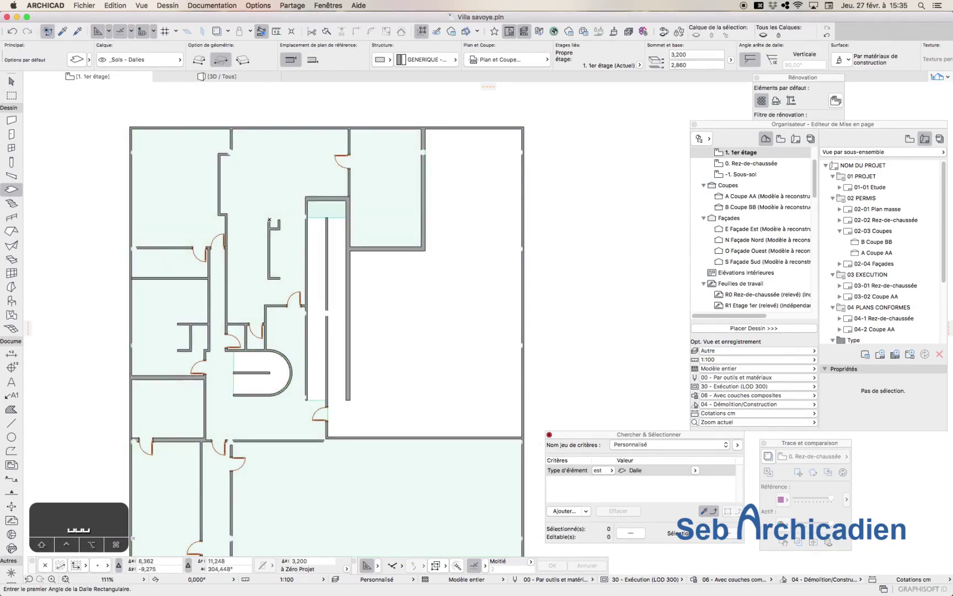
Set the Roof tool's default slope to 0 %.
{"action": "left_click", "coordinate": [12, 232]}
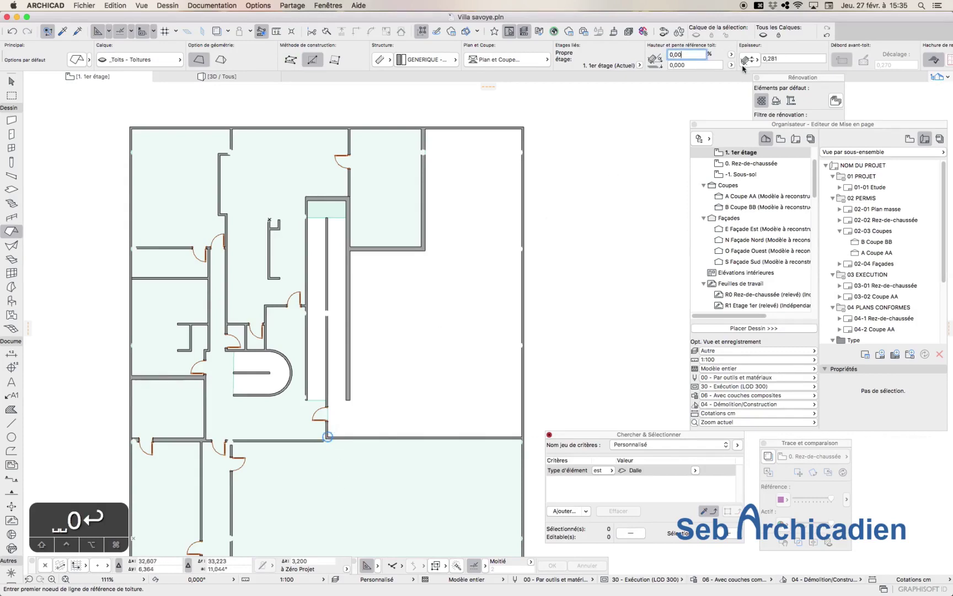
{"action": "left_click", "coordinate": [422, 60]}
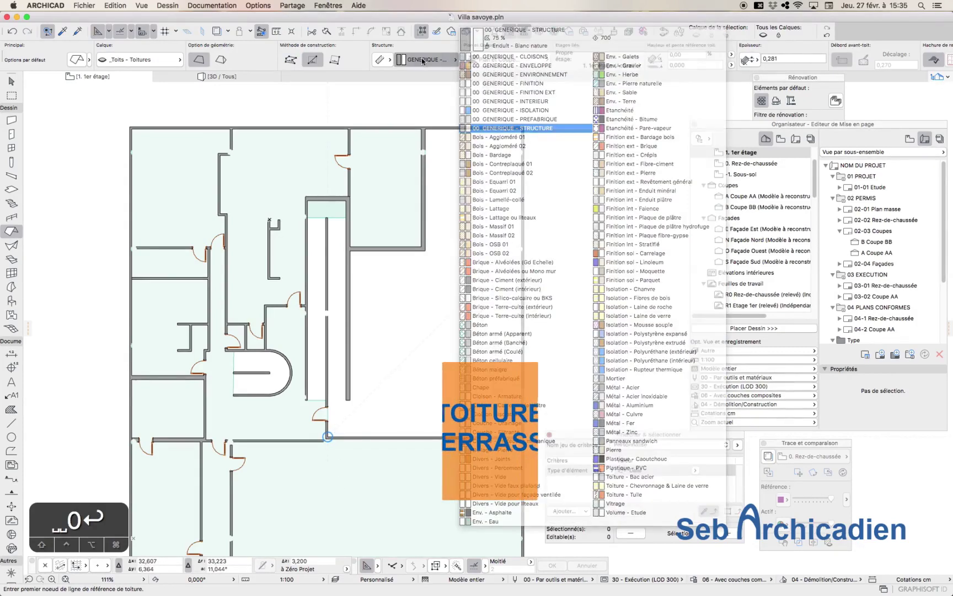
{"action": "double_click", "coordinate": [774, 59]}
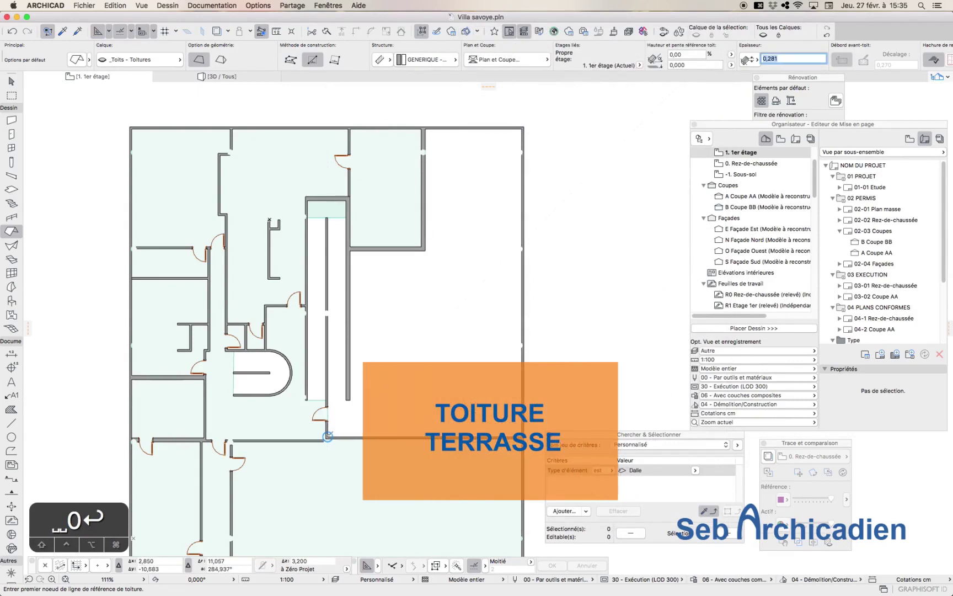
Show the hidden _Toits - Toitures layer and create a flat roof filling the terrace opening, with its reference line along the terrace's lower wall.
{"action": "left_click", "coordinate": [327, 436]}
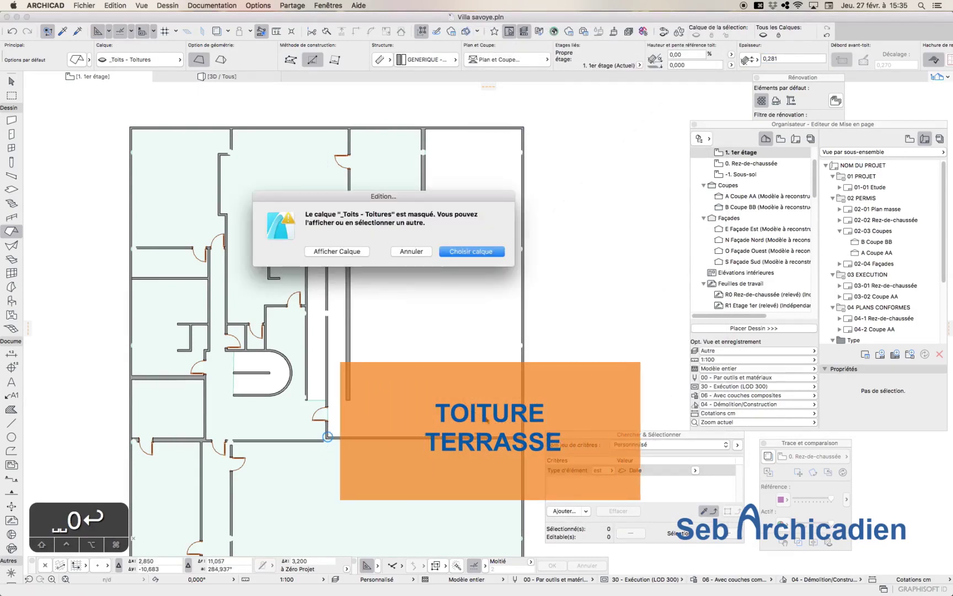
{"action": "left_click", "coordinate": [327, 252]}
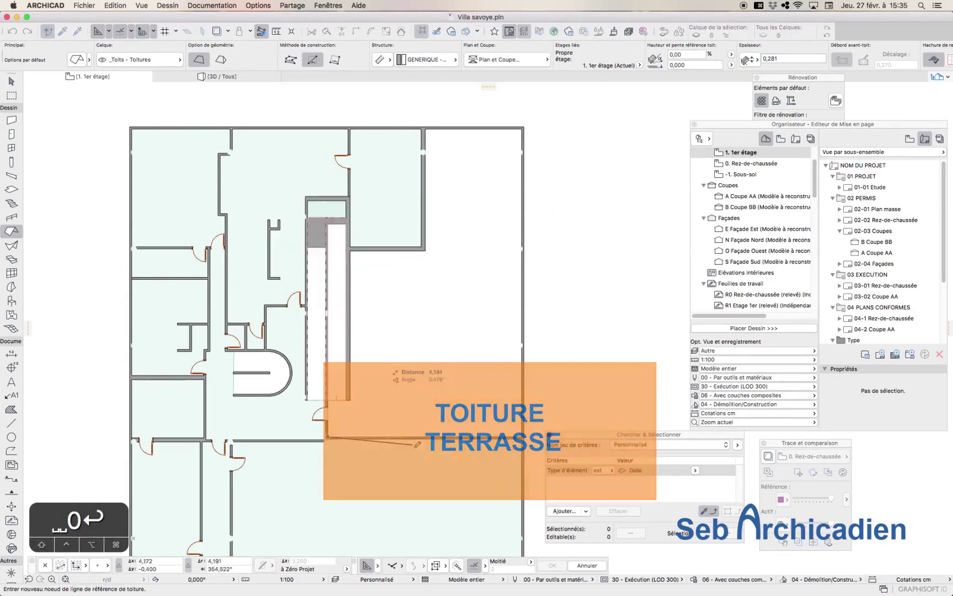
{"action": "left_click", "coordinate": [389, 416]}
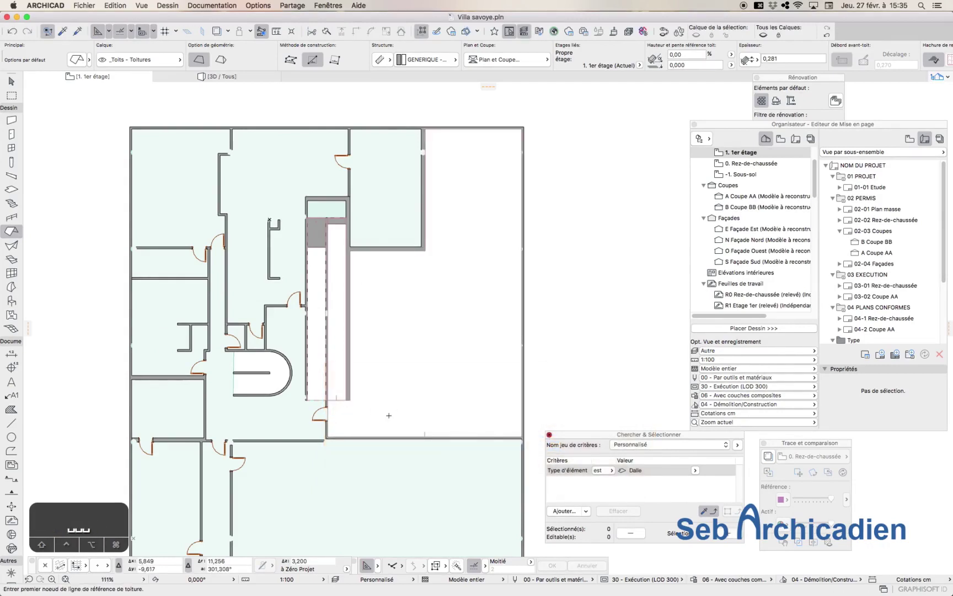
{"action": "key", "text": "f"}
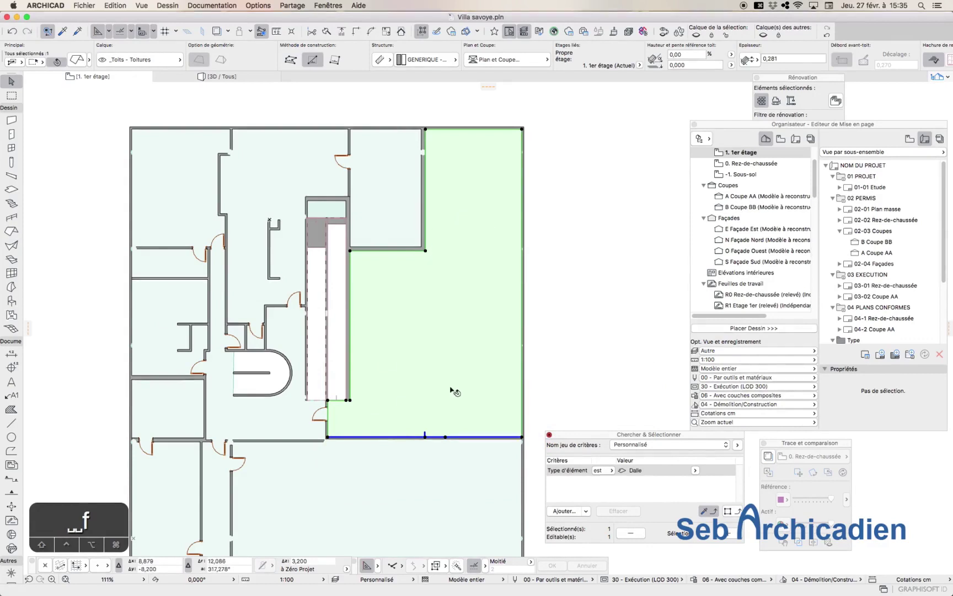
{"action": "key", "text": "space"}
{"action": "left_click", "coordinate": [551, 279]}
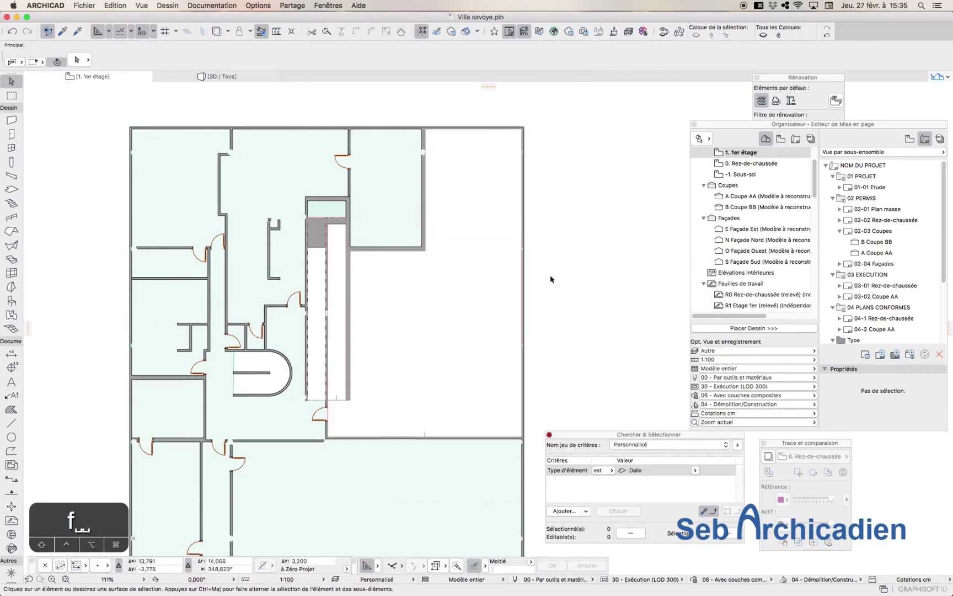
Select the terrace roof in the 3D view and examine how it fits between the surrounding walls.
{"action": "left_click", "coordinate": [207, 76]}
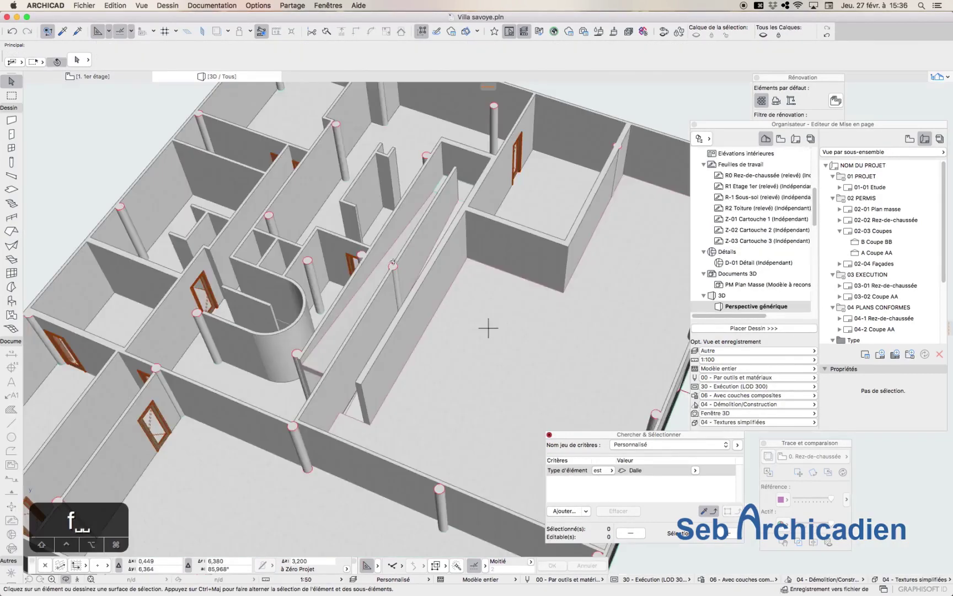
{"action": "key", "text": "Escape"}
{"action": "scroll", "coordinate": [301, 329], "scroll_direction": "down", "scroll_amount": 5}
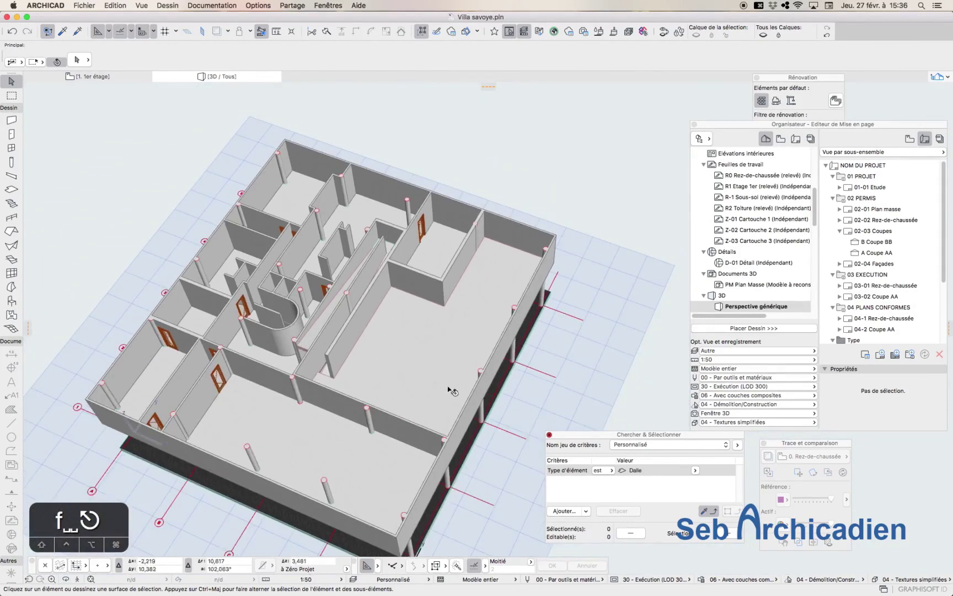
{"action": "left_click", "coordinate": [358, 376]}
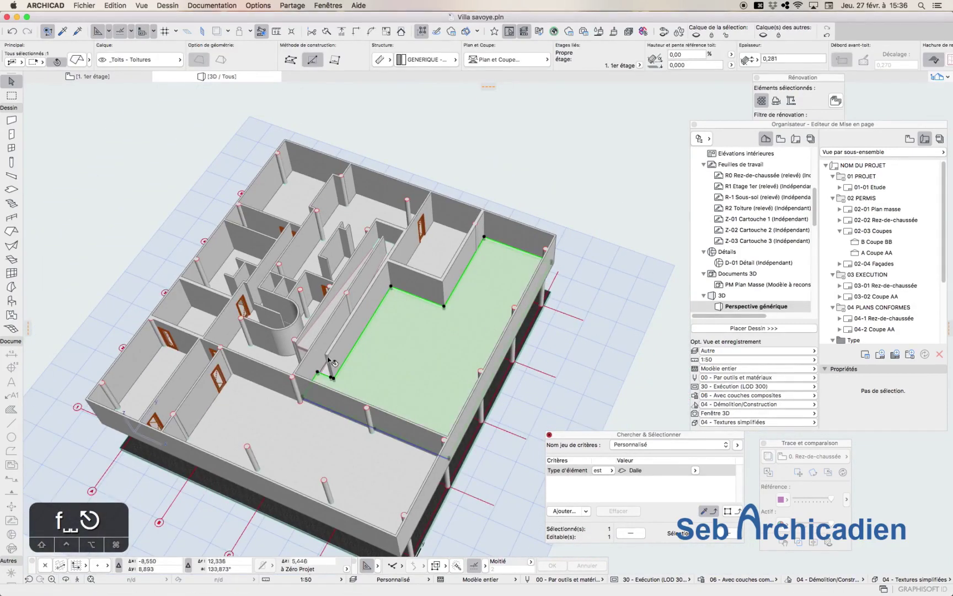
{"action": "scroll", "coordinate": [453, 382], "scroll_direction": "up", "scroll_amount": 5}
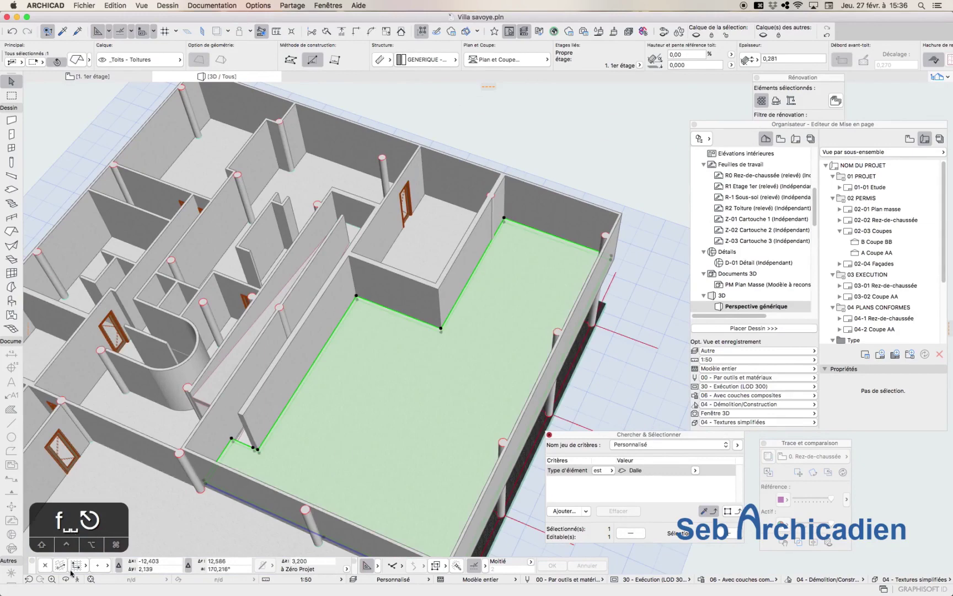
{"action": "left_click", "coordinate": [66, 579]}
{"action": "left_click_drag", "start_coordinate": [364, 446], "coordinate": [234, 425]}
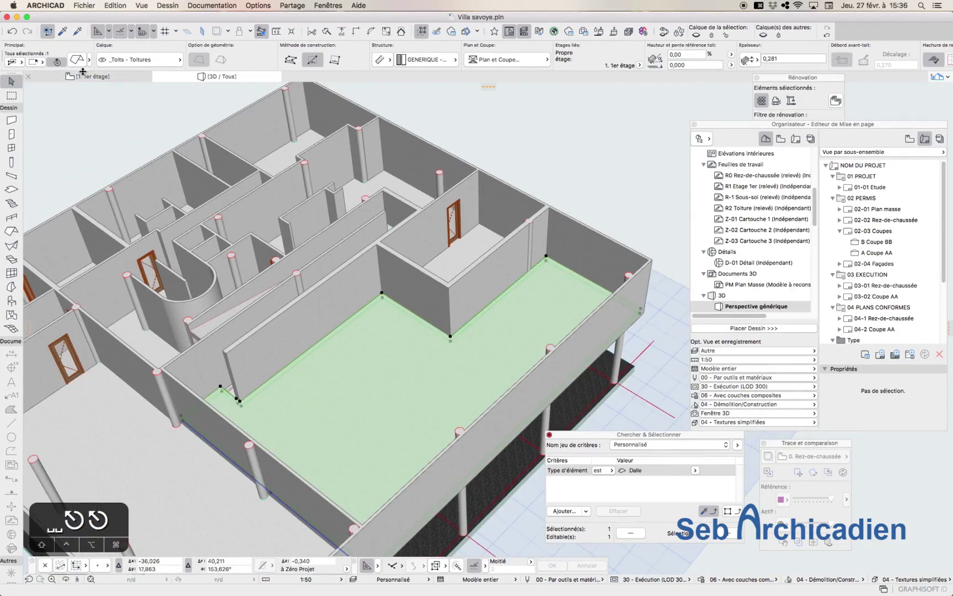
Add the floor slab to the terrace roof selection in the first-floor plan and show only these two elements in 3D.
{"action": "left_click", "coordinate": [83, 74]}
{"action": "left_click", "coordinate": [425, 297], "text": "shift"}
{"action": "left_click", "coordinate": [123, 5]}
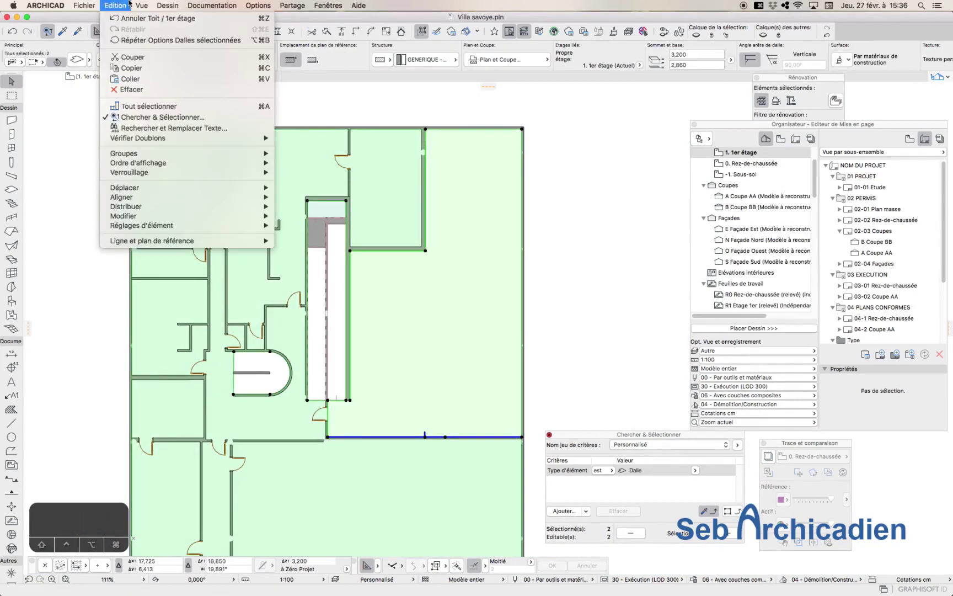
{"action": "mouse_move", "coordinate": [138, 5]}
{"action": "mouse_move", "coordinate": [208, 206]}
{"action": "left_click", "coordinate": [397, 253]}
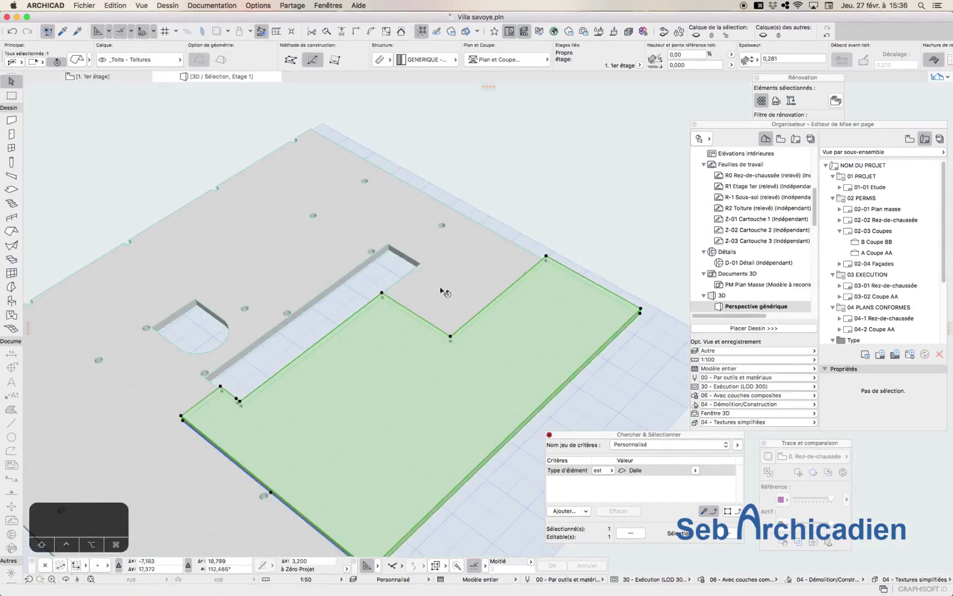
Move the terrace roof vertically in 3D so its top face is flush with the top of the floor slab.
{"action": "left_click", "coordinate": [63, 580]}
{"action": "left_click_drag", "start_coordinate": [347, 468], "coordinate": [641, 409]}
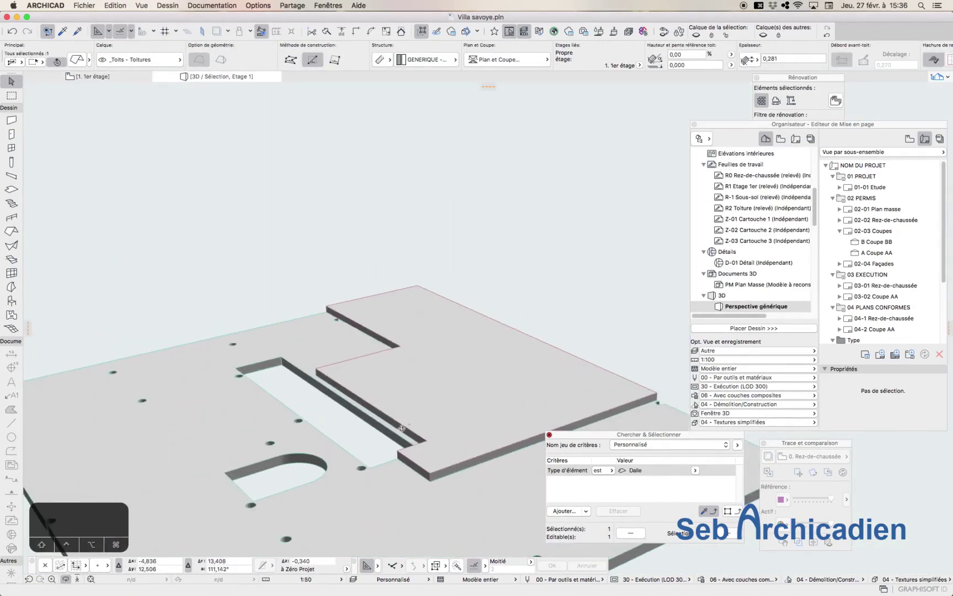
{"action": "key", "text": "Escape"}
{"action": "key", "text": "super+t"}
{"action": "left_click", "coordinate": [315, 368]}
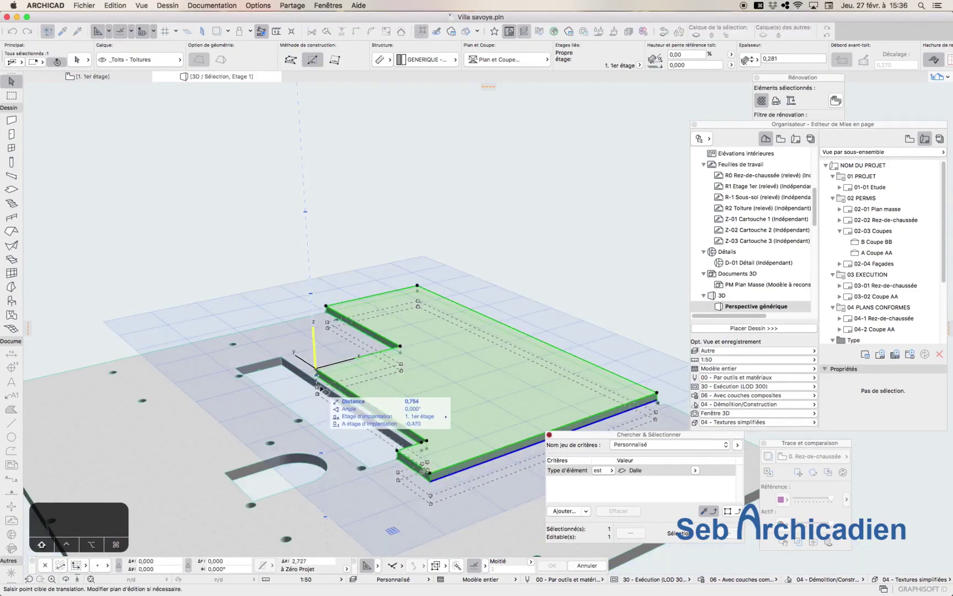
{"action": "left_click", "coordinate": [282, 358]}
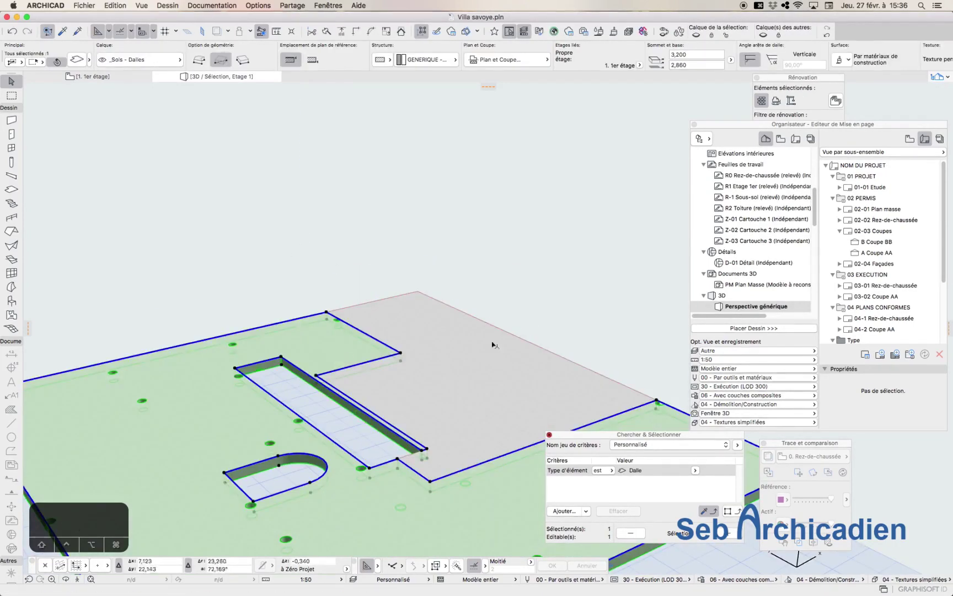
{"action": "key", "text": "Tab"}
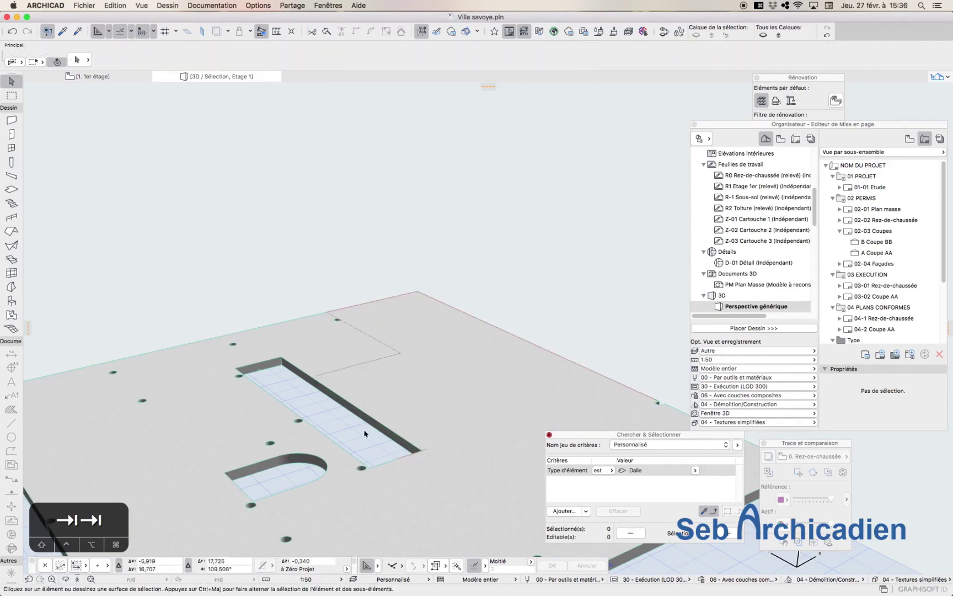
Return to the first-floor plan and redisplay the hidden layers with the grid, columns and dimensions.
{"action": "left_click", "coordinate": [97, 76]}
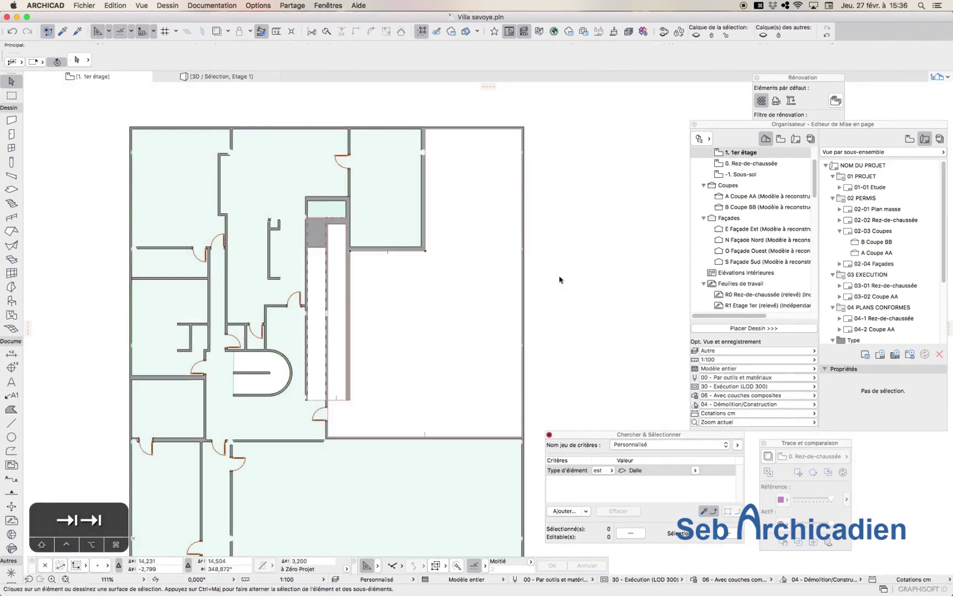
{"action": "left_click", "coordinate": [149, 5]}
{"action": "left_click", "coordinate": [150, 6]}
{"action": "left_click", "coordinate": [826, 35]}
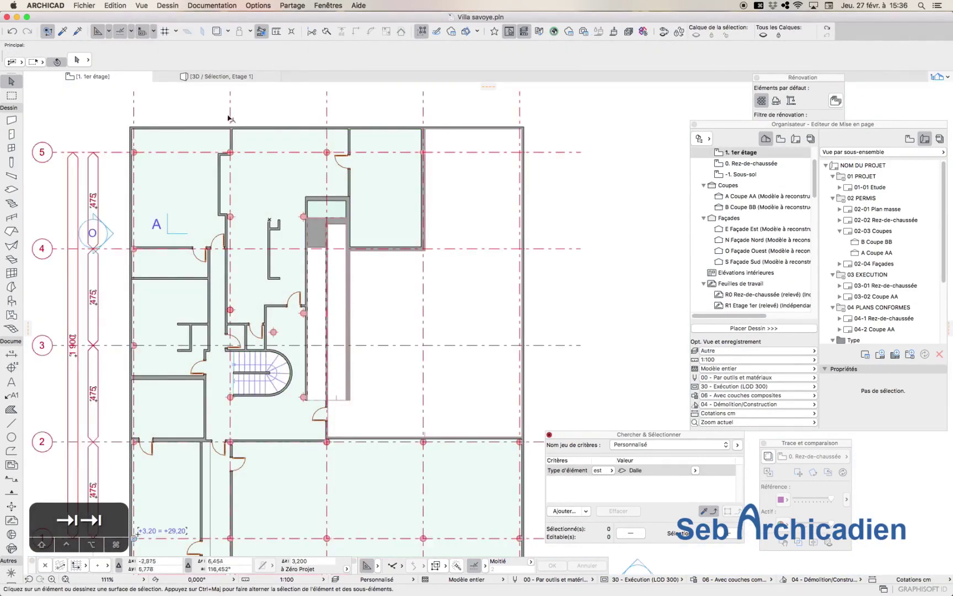
{"action": "scroll", "coordinate": [348, 246], "scroll_direction": "down", "scroll_amount": 5}
{"action": "left_click", "coordinate": [825, 27]}
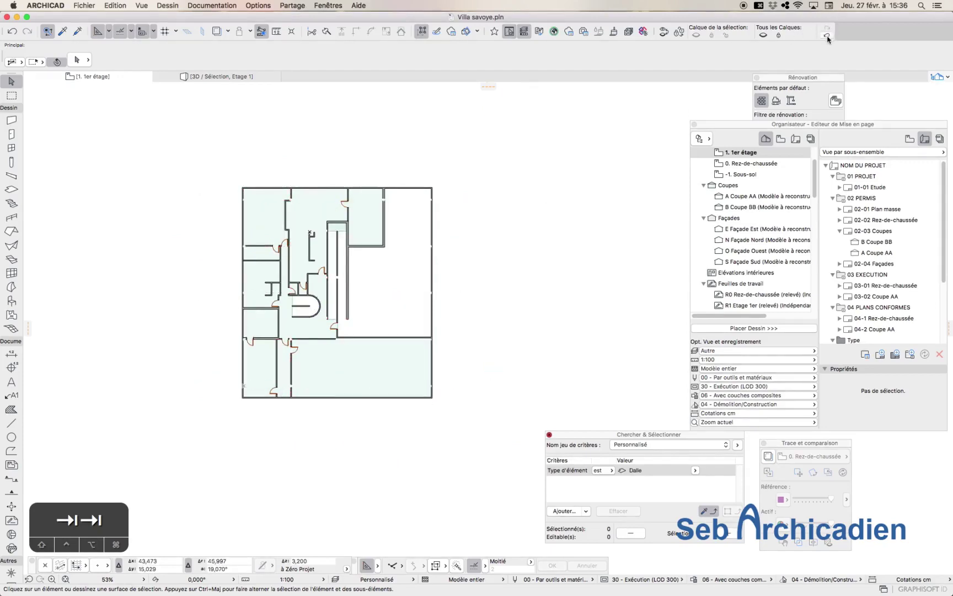
{"action": "left_click", "coordinate": [826, 36]}
{"action": "scroll", "coordinate": [445, 261], "scroll_direction": "up", "scroll_amount": 6}
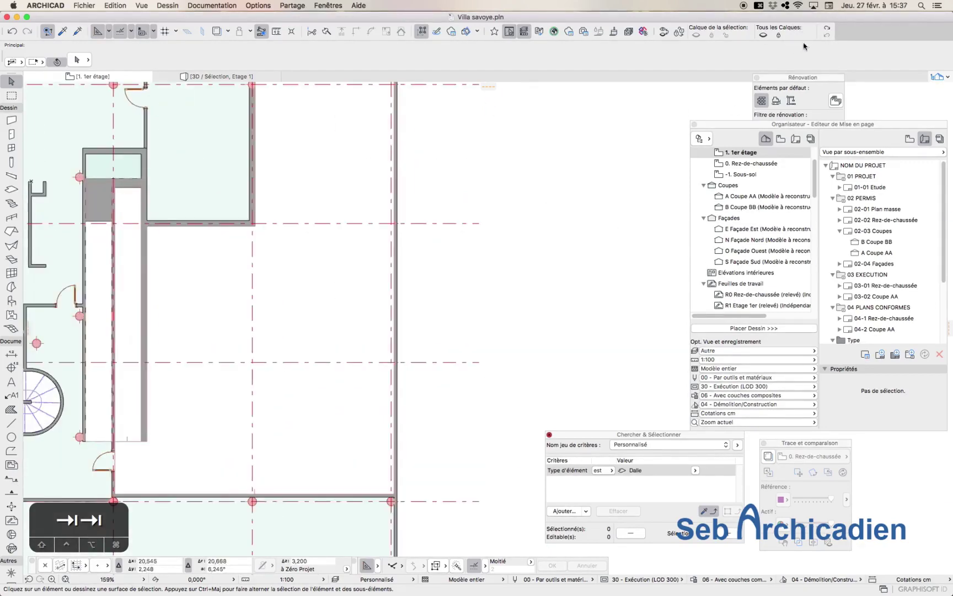
Select the terrace roof in the first-floor plan and send it to the back of the display order.
{"action": "scroll", "coordinate": [485, 255], "scroll_direction": "down", "scroll_amount": 3}
{"action": "scroll", "coordinate": [418, 245], "scroll_direction": "up", "scroll_amount": 5}
{"action": "left_click", "coordinate": [456, 225]}
{"action": "left_click", "coordinate": [473, 237]}
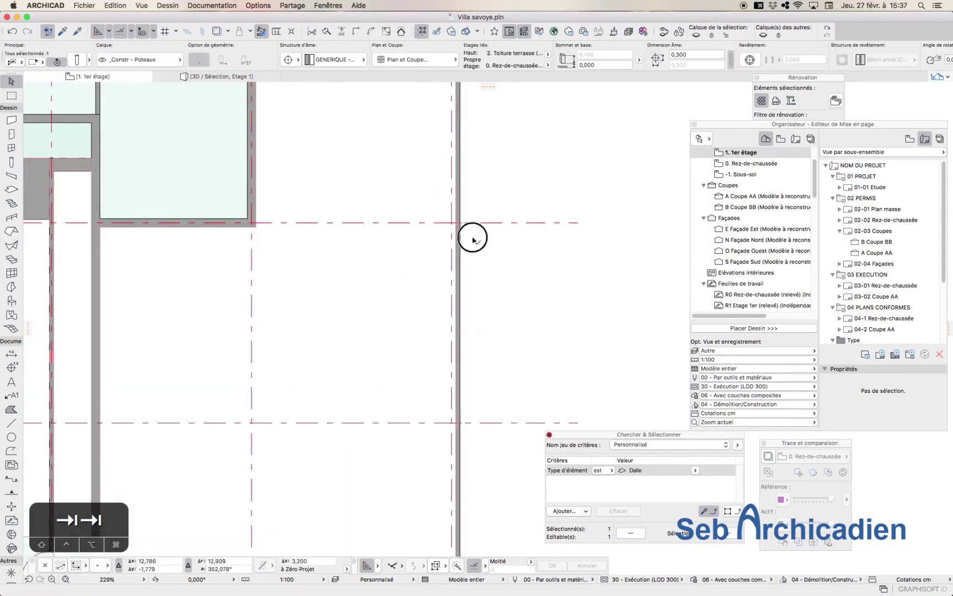
{"action": "left_click", "coordinate": [422, 349]}
{"action": "scroll", "coordinate": [422, 349], "scroll_direction": "down", "scroll_amount": 1}
{"action": "scroll", "coordinate": [422, 349], "scroll_direction": "down", "scroll_amount": 2}
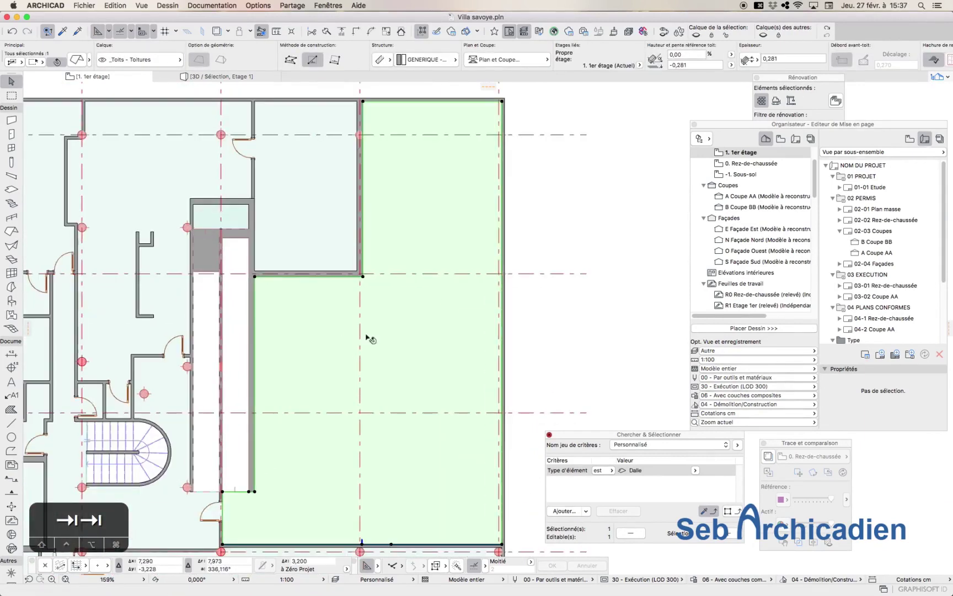
{"action": "left_click", "coordinate": [142, 5]}
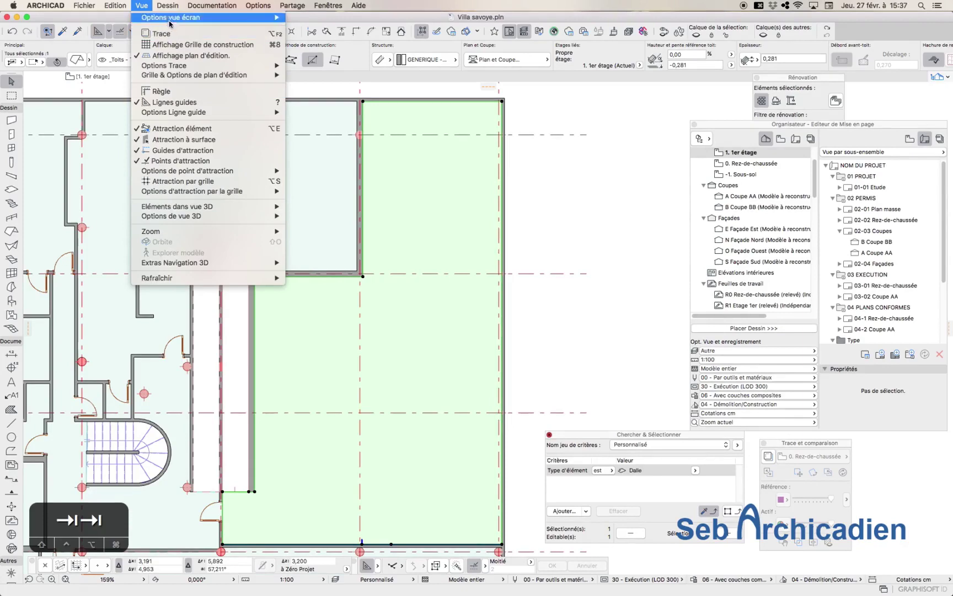
{"action": "mouse_move", "coordinate": [199, 235]}
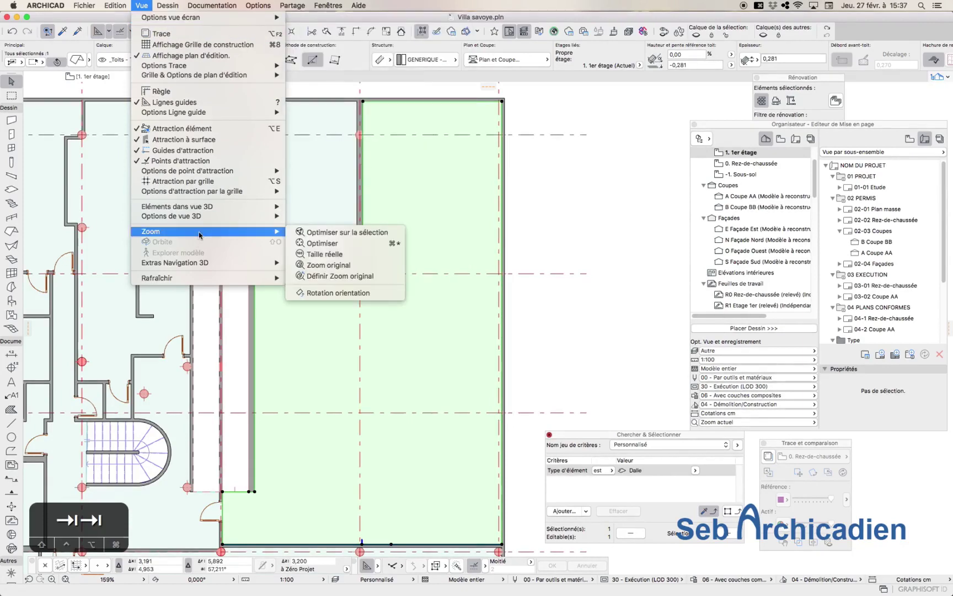
{"action": "mouse_move", "coordinate": [110, 5]}
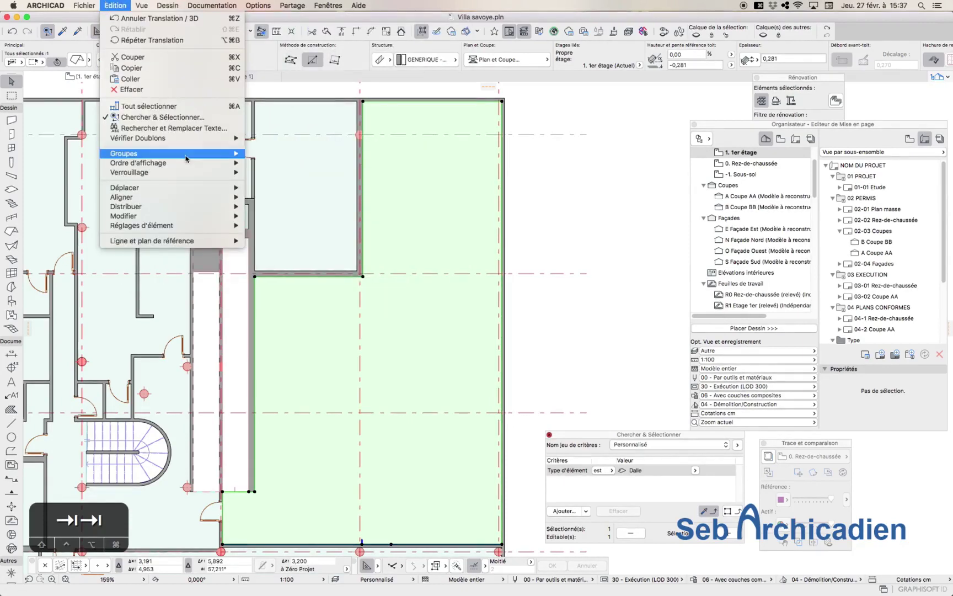
{"action": "mouse_move", "coordinate": [141, 163]}
{"action": "left_click", "coordinate": [281, 198]}
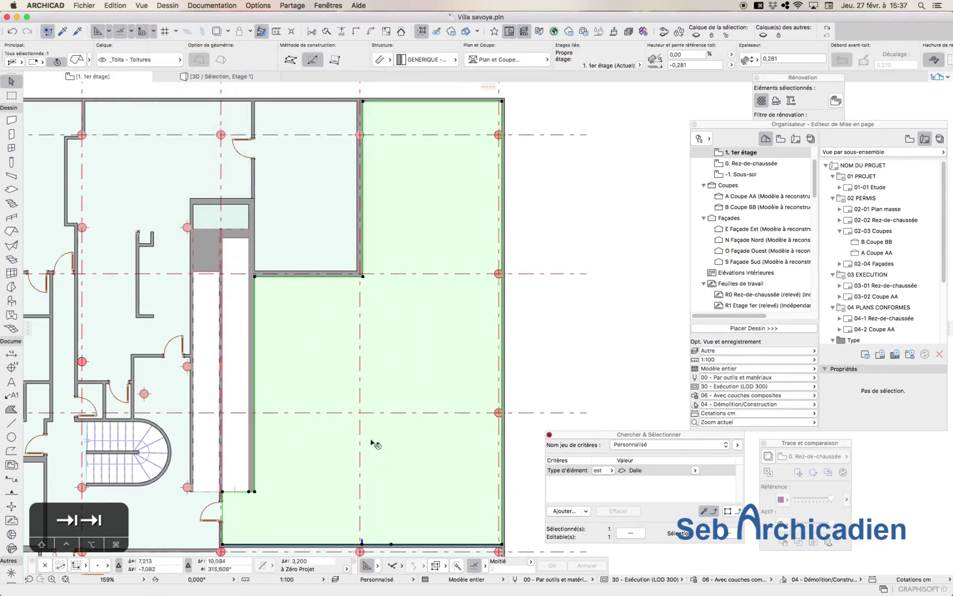
Overlay the 0. Rez-de-chaussée trace reference with transparent fills and compare it with the terrace roof.
{"action": "mouse_move", "coordinate": [364, 440]}
{"action": "left_click", "coordinate": [767, 456]}
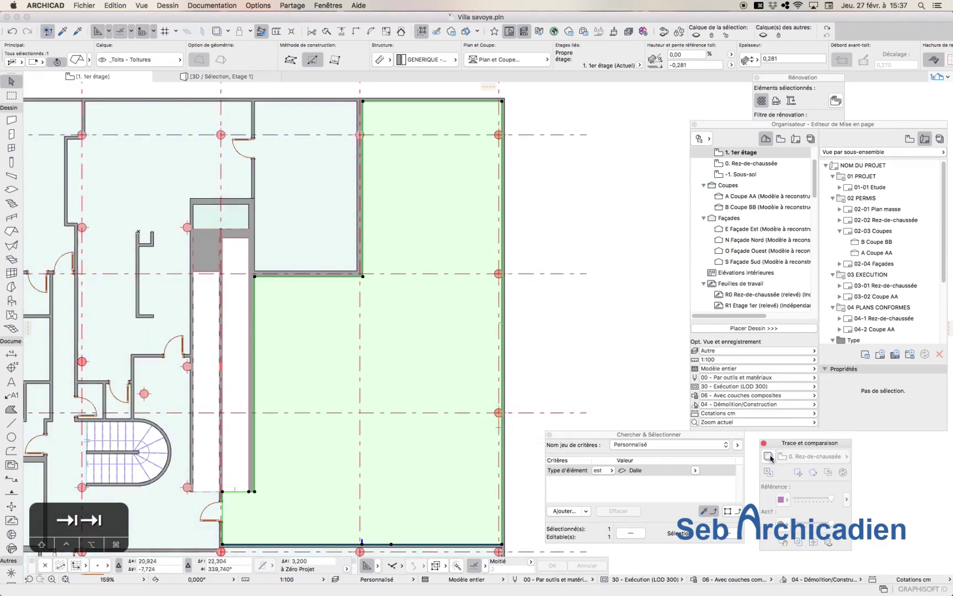
{"action": "left_click", "coordinate": [829, 543]}
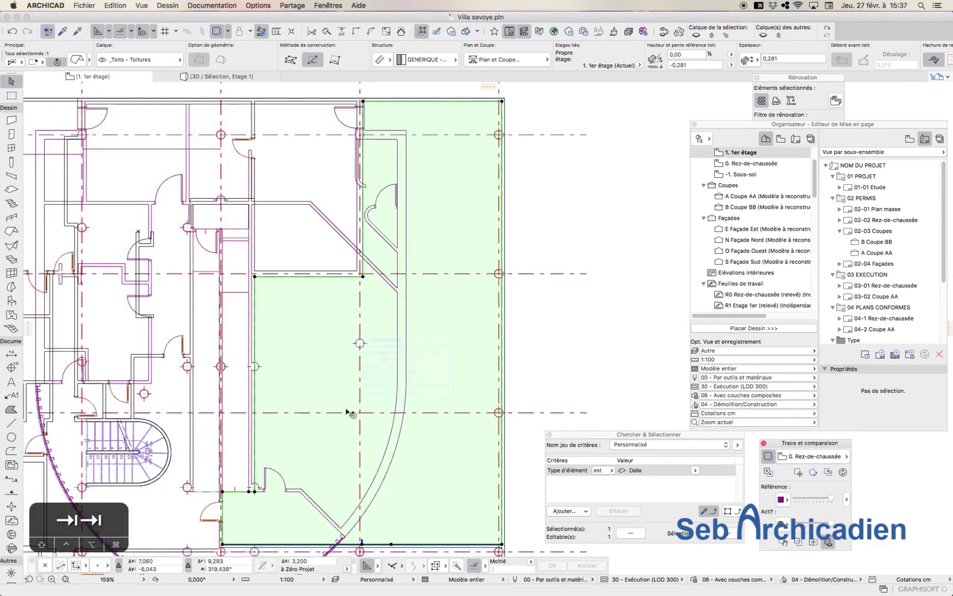
{"action": "mouse_move", "coordinate": [349, 412]}
{"action": "left_click", "coordinate": [768, 455]}
Set the thickness of the four perimeter walls on the Toiture terrasse storey to 0,2.
{"action": "scroll", "coordinate": [425, 325], "scroll_direction": "down", "scroll_amount": 5}
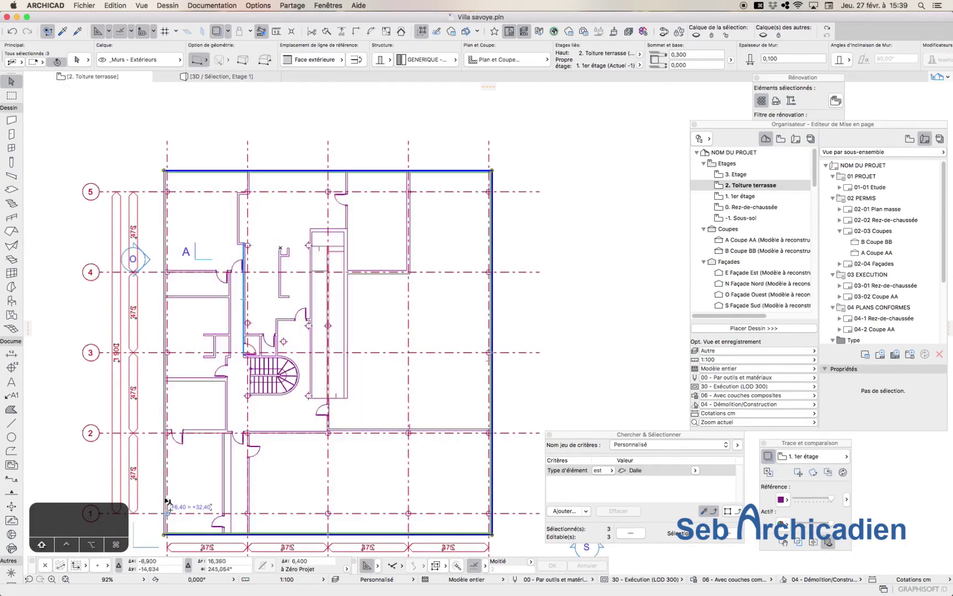
{"action": "double_click", "coordinate": [793, 58]}
{"action": "type", "text": "0,2"}
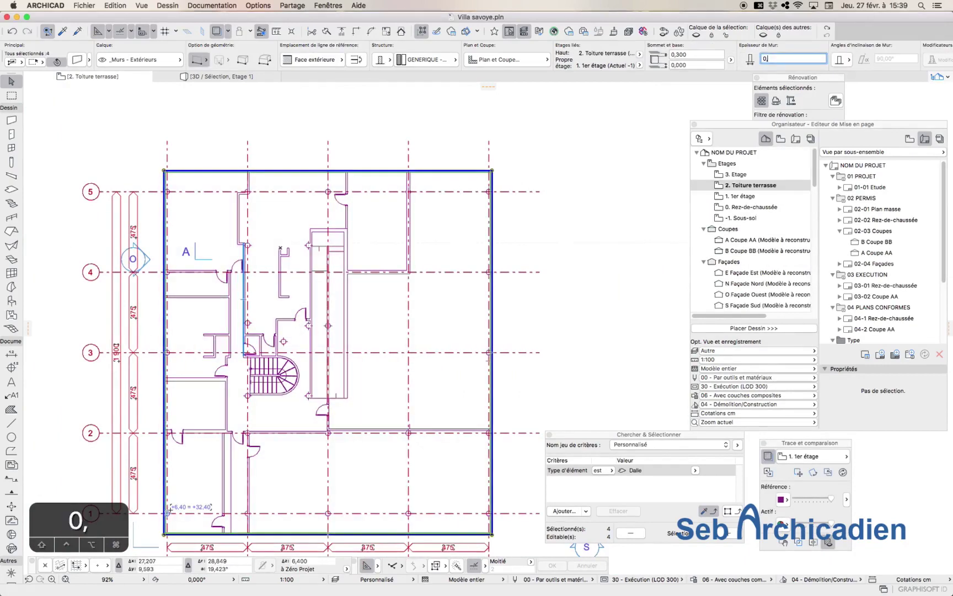
{"action": "key", "text": "Return"}
{"action": "left_click", "coordinate": [183, 334]}
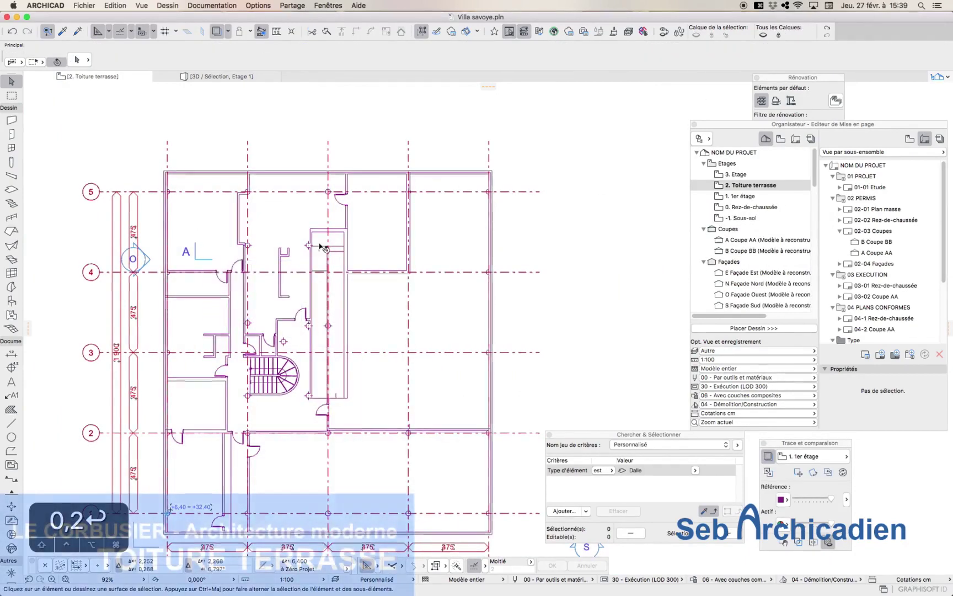
Pick up an existing wall's settings for the Wall tool and set its layer to _Murs - Extérieurs.
{"action": "scroll", "coordinate": [319, 241], "scroll_direction": "up", "scroll_amount": 2}
{"action": "scroll", "coordinate": [364, 286], "scroll_direction": "down", "scroll_amount": 2}
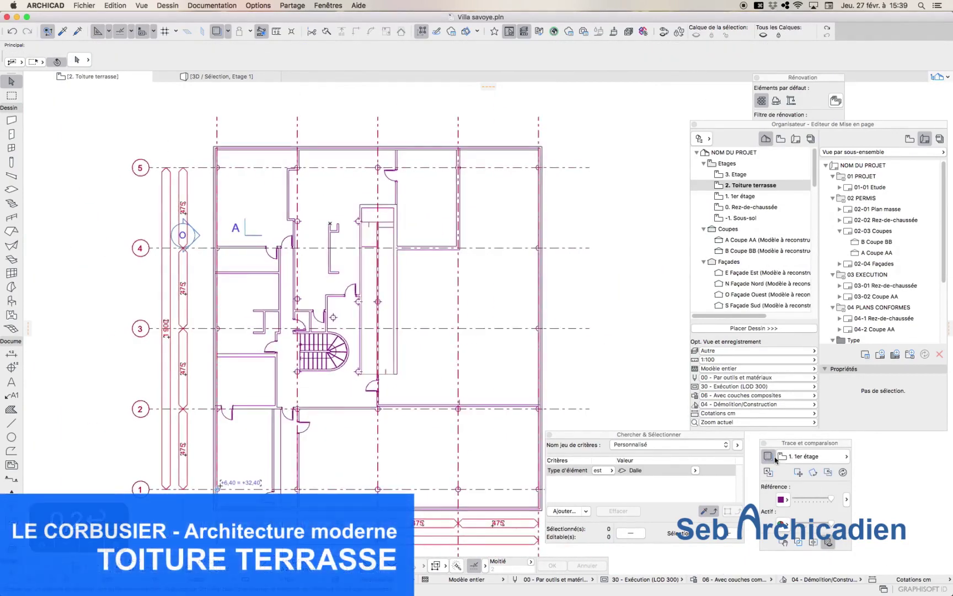
{"action": "left_click", "coordinate": [353, 285]}
{"action": "left_click", "coordinate": [369, 249], "text": "alt"}
{"action": "scroll", "coordinate": [372, 259], "scroll_direction": "up", "scroll_amount": 5}
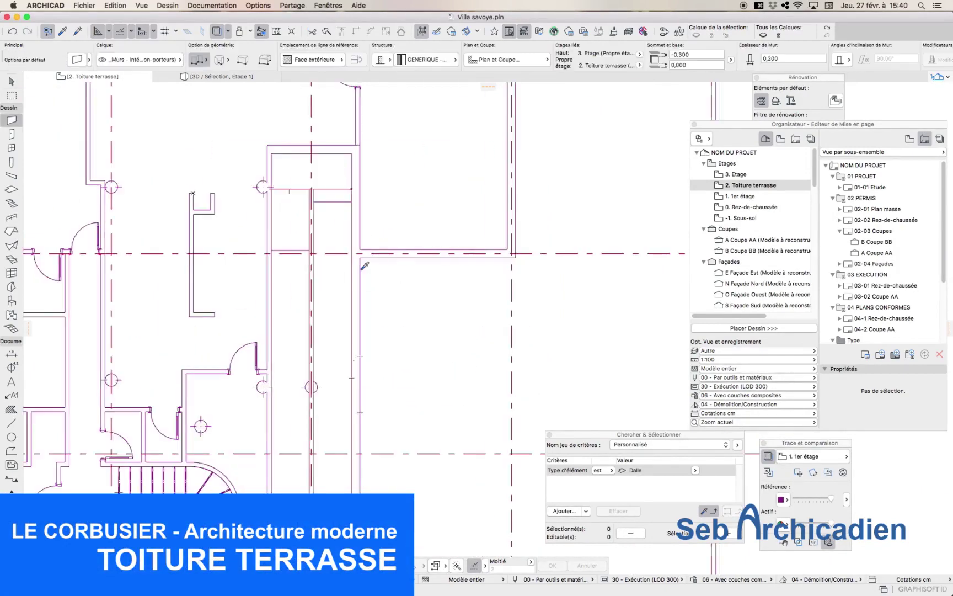
{"action": "left_click", "coordinate": [138, 60]}
{"action": "left_click", "coordinate": [254, 304]}
{"action": "scroll", "coordinate": [375, 325], "scroll_direction": "down", "scroll_amount": 3}
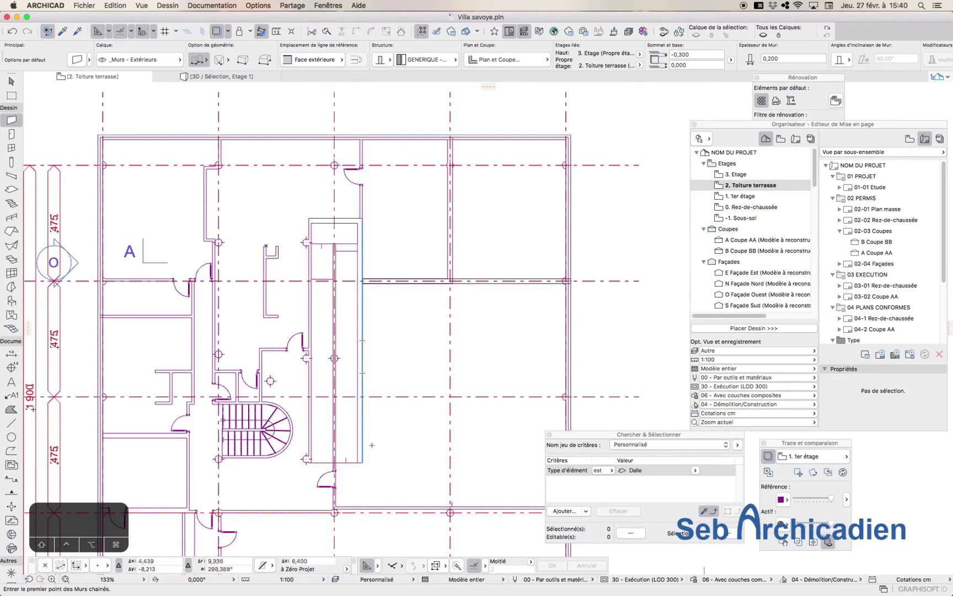
Draw walls around three sides of the ramp, 0,2 thick on the terrace side and upper end, 0,1 thick on the stair side.
{"action": "left_click", "coordinate": [362, 462]}
{"action": "left_click", "coordinate": [362, 217]}
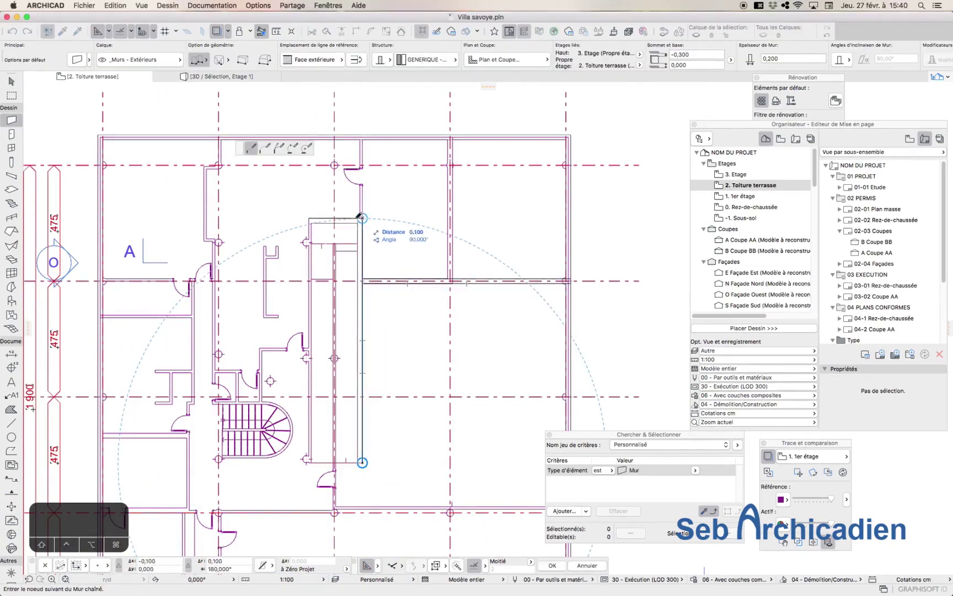
{"action": "left_click", "coordinate": [310, 218]}
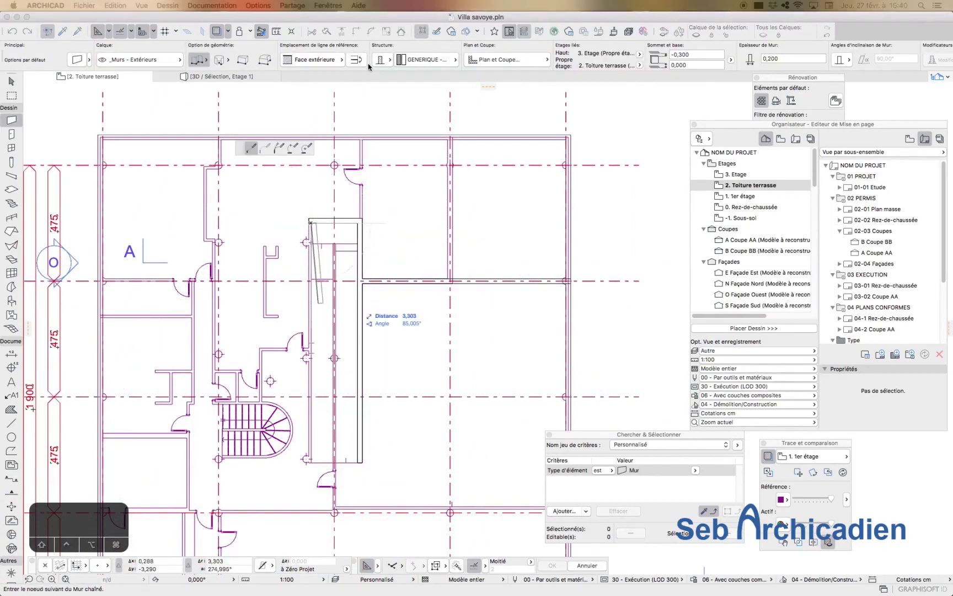
{"action": "type", "text": "0,1"}
{"action": "key", "text": "Return"}
{"action": "double_click", "coordinate": [311, 463]}
{"action": "scroll", "coordinate": [345, 184], "scroll_direction": "down", "scroll_amount": 3}
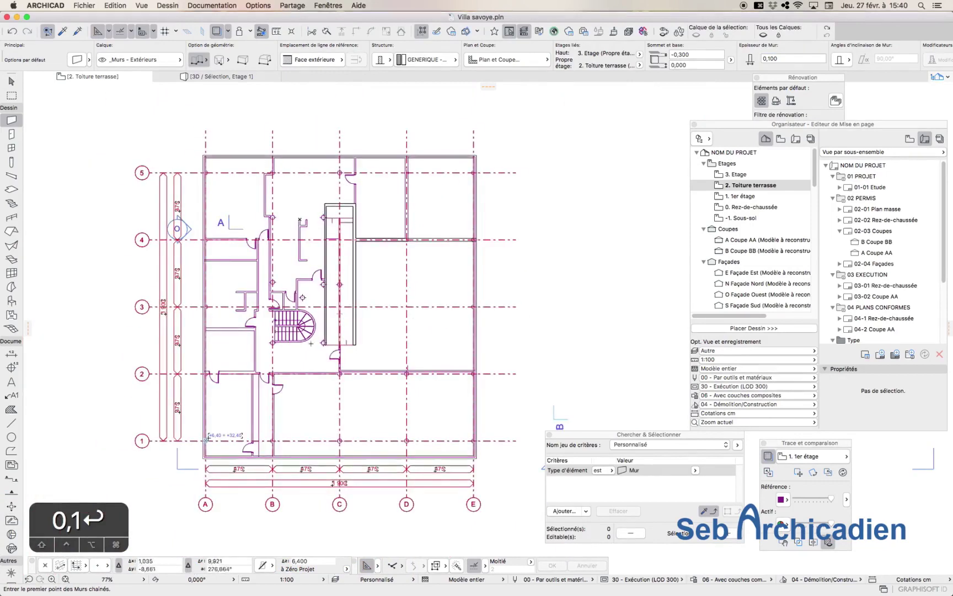
Fade the 1er étage trace reference so the roof-terrace walls stand out.
{"action": "scroll", "coordinate": [311, 334], "scroll_direction": "up", "scroll_amount": 2}
{"action": "left_click_drag", "start_coordinate": [831, 498], "coordinate": [800, 499]}
{"action": "scroll", "coordinate": [346, 295], "scroll_direction": "up", "scroll_amount": 5}
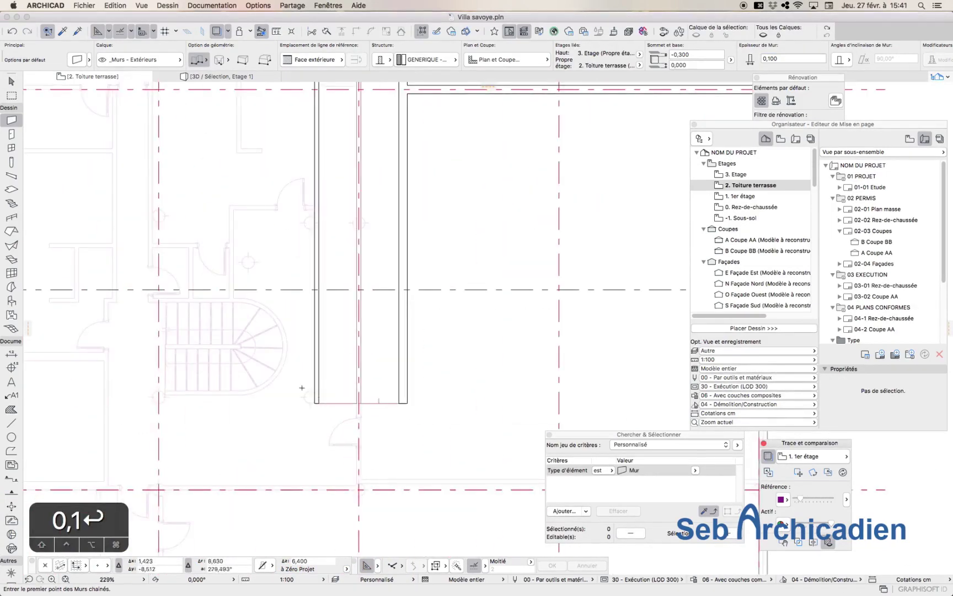
Extend the ramp's central wall down along axis C to axis 2.
{"action": "scroll", "coordinate": [364, 400], "scroll_direction": "down", "scroll_amount": 3}
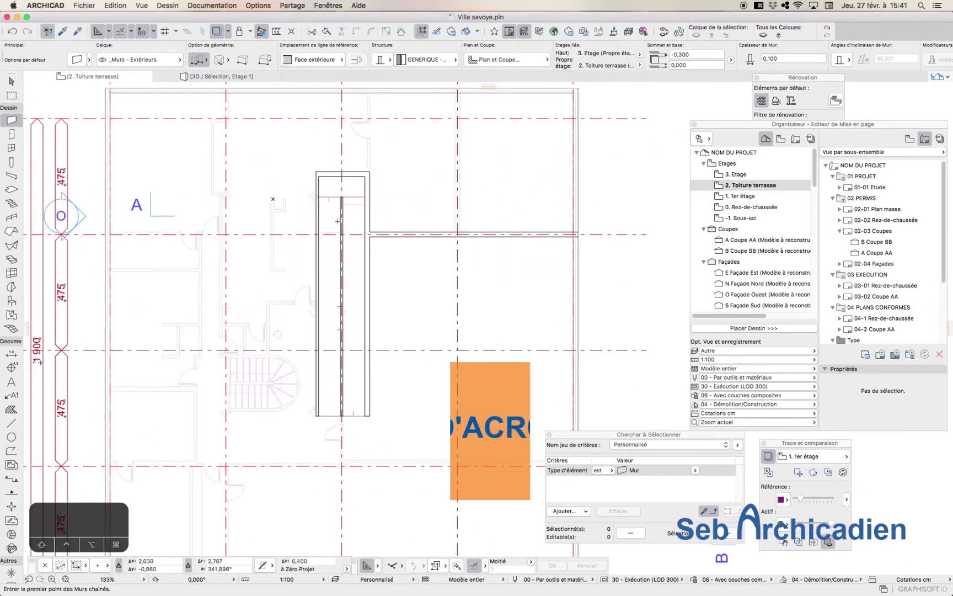
{"action": "left_click", "coordinate": [342, 415]}
{"action": "double_click", "coordinate": [342, 466]}
{"action": "scroll", "coordinate": [351, 467], "scroll_direction": "up", "scroll_amount": 6}
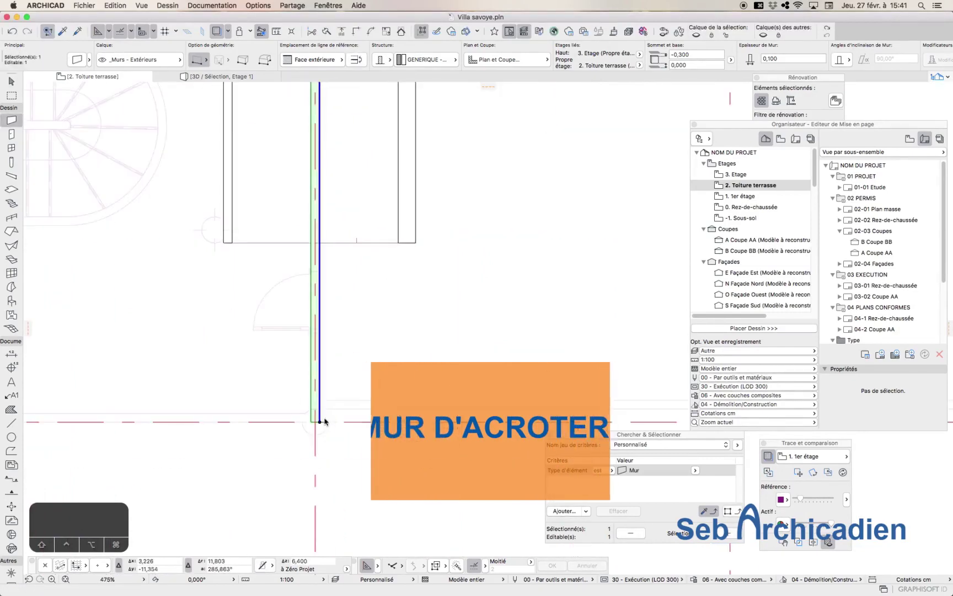
Draw a 0,100 thick wall along axis 2 from axis C to the axis E façade, with its reference line at Centre.
{"action": "left_click", "coordinate": [321, 422], "text": "alt"}
{"action": "left_click", "coordinate": [320, 422]}
{"action": "left_click", "coordinate": [342, 59]}
{"action": "key", "text": "Escape"}
{"action": "left_click", "coordinate": [373, 74]}
{"action": "left_click", "coordinate": [315, 421]}
{"action": "scroll", "coordinate": [320, 419], "scroll_direction": "down", "scroll_amount": 6}
{"action": "double_click", "coordinate": [419, 402]}
{"action": "scroll", "coordinate": [370, 323], "scroll_direction": "down", "scroll_amount": 4}
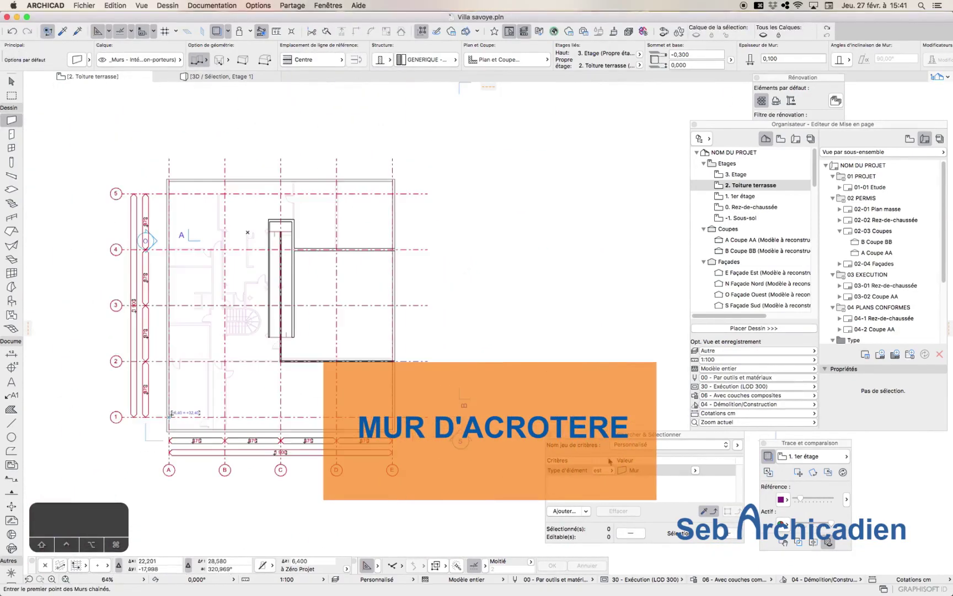
Hide the trace reference and check the parapet walls drawn around the ramp and terrace.
{"action": "left_click", "coordinate": [768, 456]}
{"action": "scroll", "coordinate": [320, 249], "scroll_direction": "up", "scroll_amount": 6}
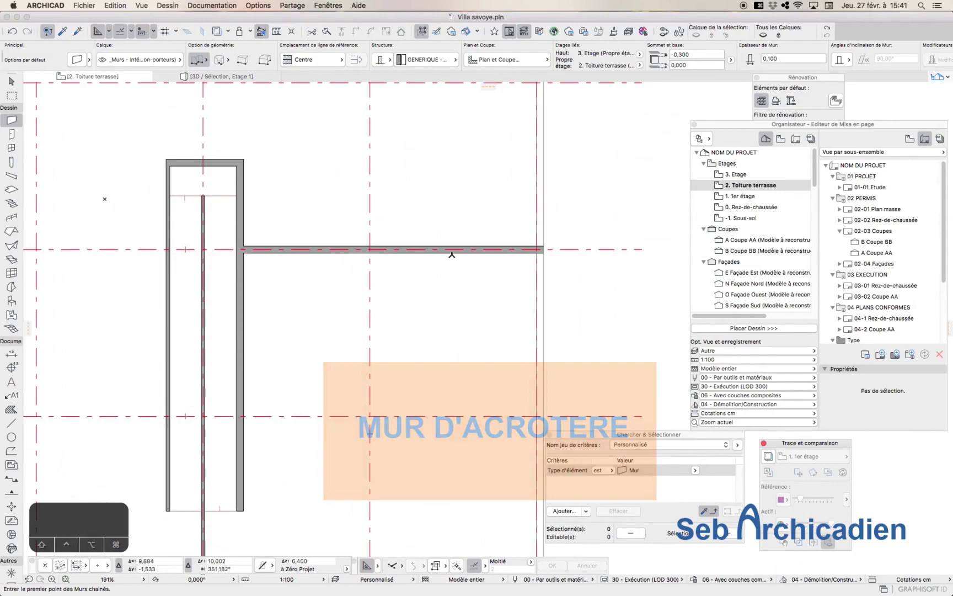
{"action": "key", "text": "f"}
{"action": "left_click", "coordinate": [420, 251]}
{"action": "scroll", "coordinate": [362, 162], "scroll_direction": "down", "scroll_amount": 4}
{"action": "key", "text": "Escape"}
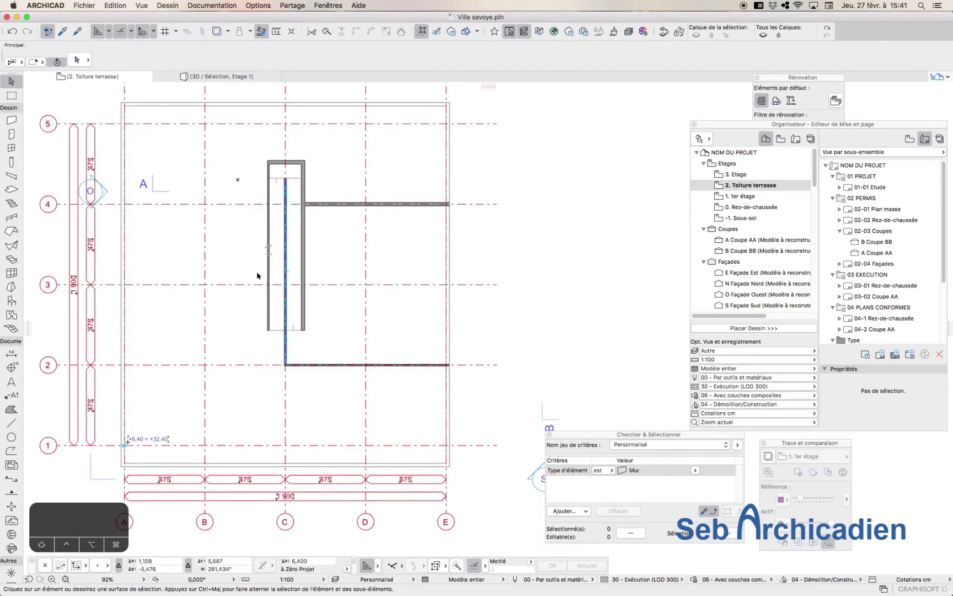
Show the 1er étage trace and draw a chained 0,200 exterior wall from axis A around the staircase and back to axis A.
{"action": "left_click", "coordinate": [768, 456]}
{"action": "scroll", "coordinate": [124, 364], "scroll_direction": "up", "scroll_amount": 3}
{"action": "left_click", "coordinate": [124, 365], "text": "alt"}
{"action": "scroll", "coordinate": [125, 300], "scroll_direction": "up", "scroll_amount": 5}
{"action": "left_click", "coordinate": [124, 273]}
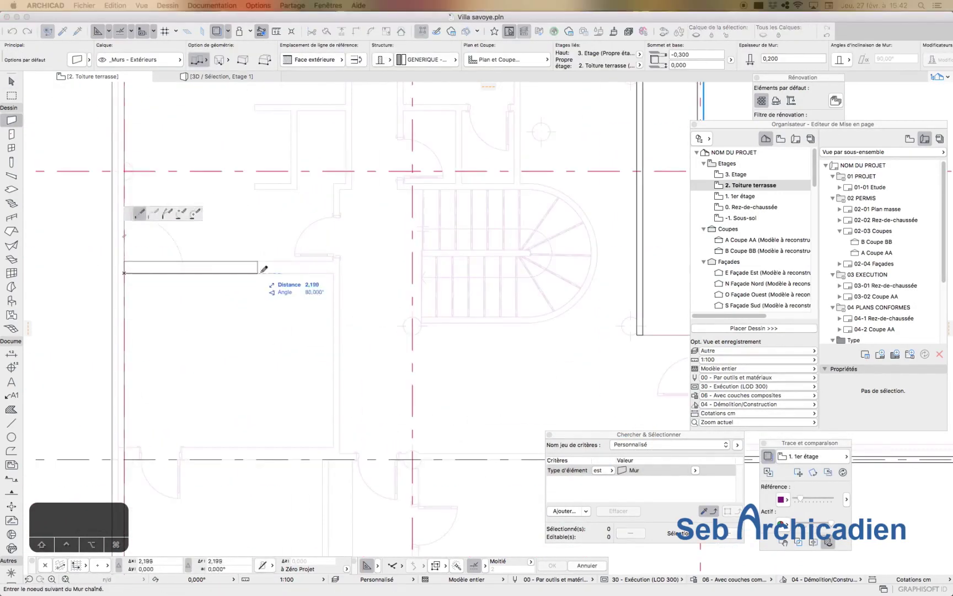
{"action": "left_click", "coordinate": [339, 272]}
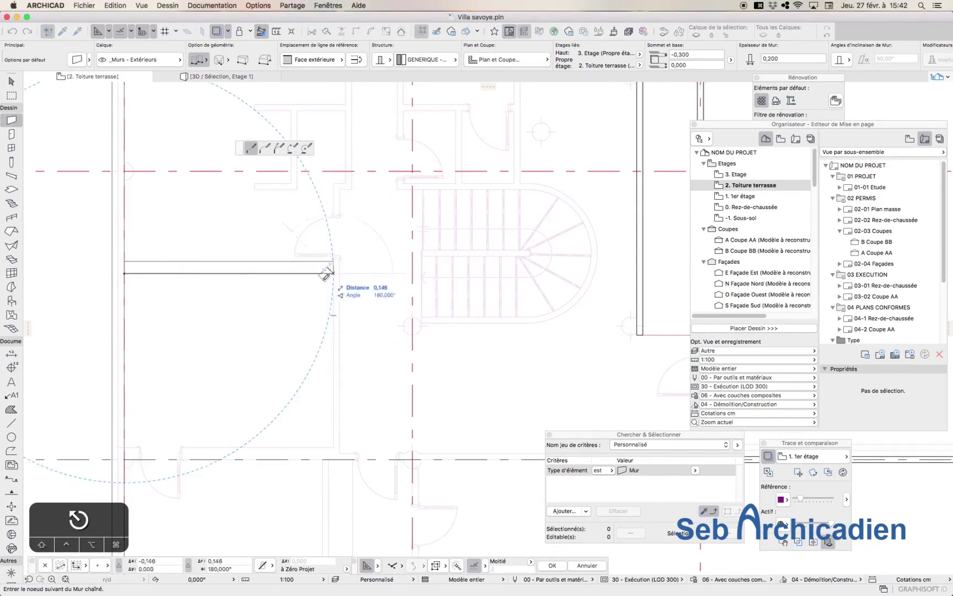
{"action": "left_click", "coordinate": [339, 189]}
{"action": "left_click", "coordinate": [520, 189]}
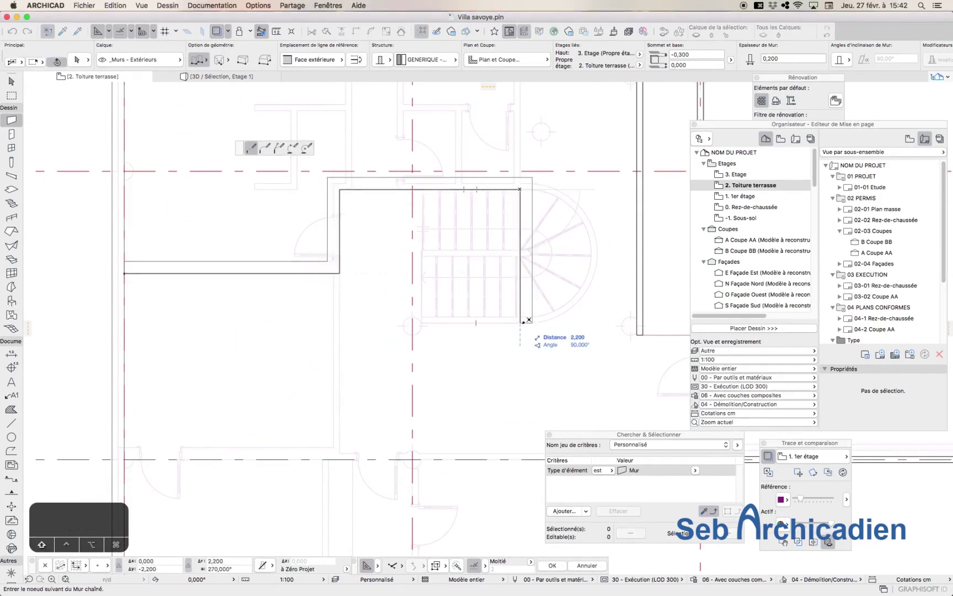
{"action": "left_click", "coordinate": [520, 322]}
{"action": "left_click", "coordinate": [412, 323]}
{"action": "left_click", "coordinate": [412, 447]}
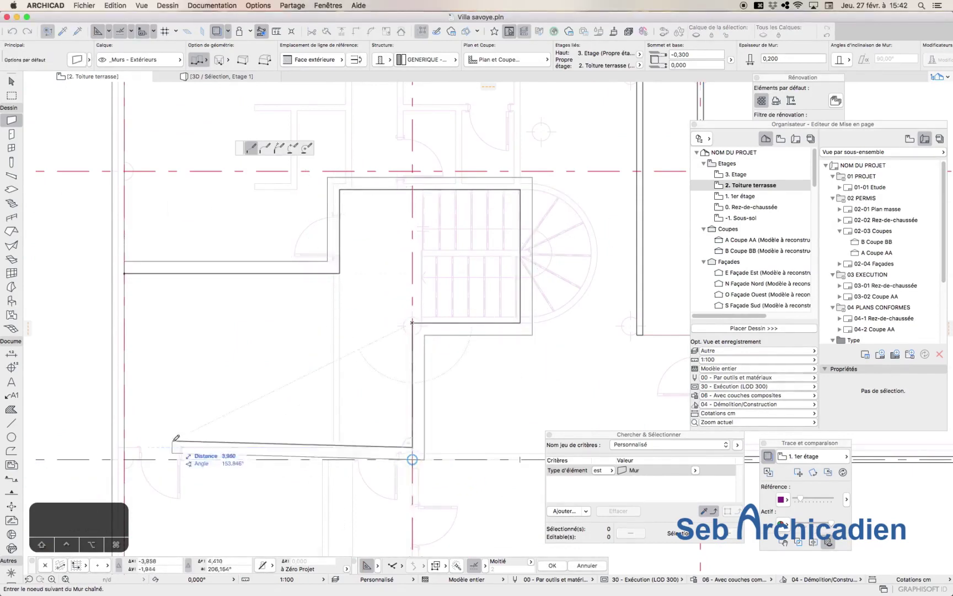
{"action": "double_click", "coordinate": [124, 447]}
Select the walls on the stairwell's east and south sides and offset the lower stair wall inward by about 0,09.
{"action": "left_click", "coordinate": [424, 374], "text": "shift"}
{"action": "left_click", "coordinate": [475, 324], "text": "shift"}
{"action": "left_click", "coordinate": [533, 312], "text": "shift"}
{"action": "left_click", "coordinate": [475, 322]}
{"action": "left_click", "coordinate": [293, 149]}
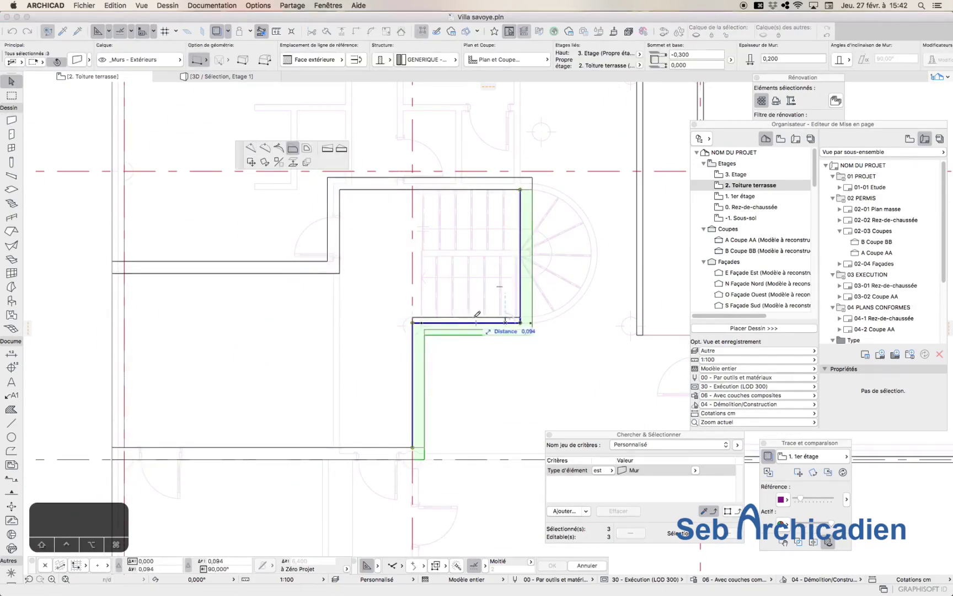
{"action": "left_click", "coordinate": [475, 316]}
Curve the stairwell's straight end wall into an arc that follows the winding steps.
{"action": "left_click", "coordinate": [520, 271]}
{"action": "left_click", "coordinate": [292, 149]}
{"action": "left_click", "coordinate": [579, 238]}
{"action": "scroll", "coordinate": [500, 369], "scroll_direction": "up", "scroll_amount": 5}
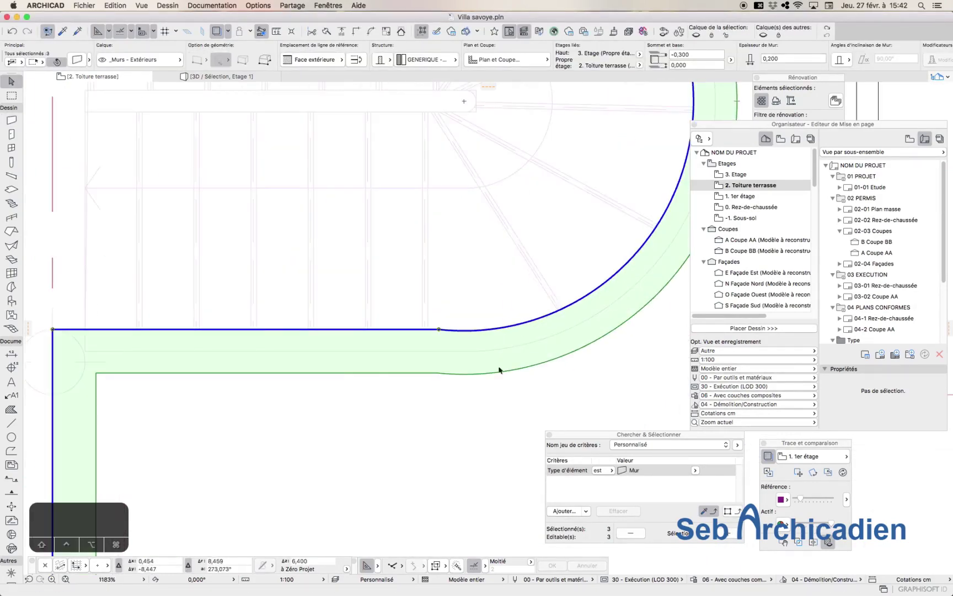
{"action": "key", "text": "space"}
{"action": "left_click", "coordinate": [451, 426]}
{"action": "scroll", "coordinate": [512, 321], "scroll_direction": "down", "scroll_amount": 10}
{"action": "scroll", "coordinate": [362, 463], "scroll_direction": "up", "scroll_amount": 2}
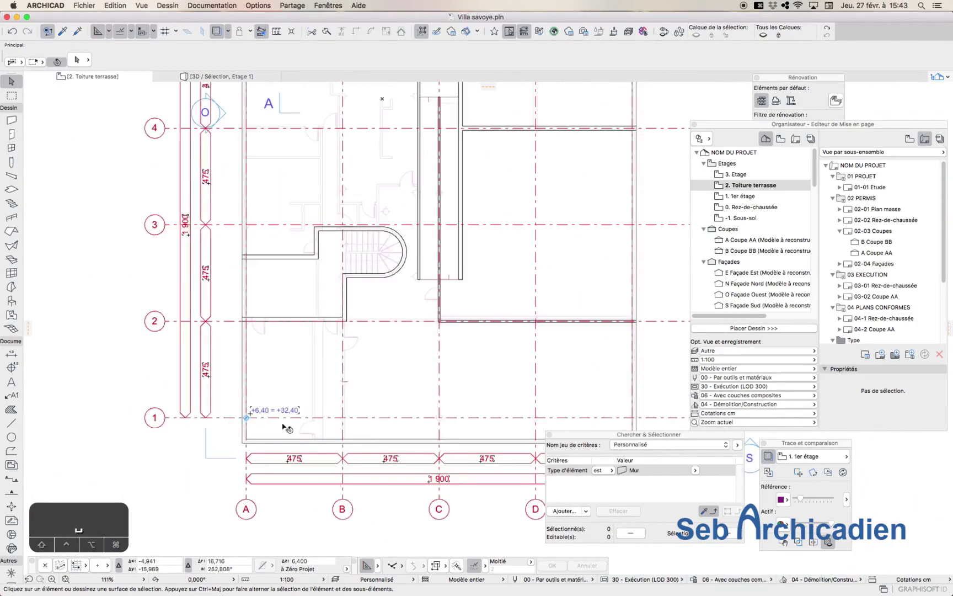
Sketch the solarium outline as a polyline of straight segments, starting on the axis 2 wall and ending with a hooked end near axis D.
{"action": "left_click", "coordinate": [10, 451]}
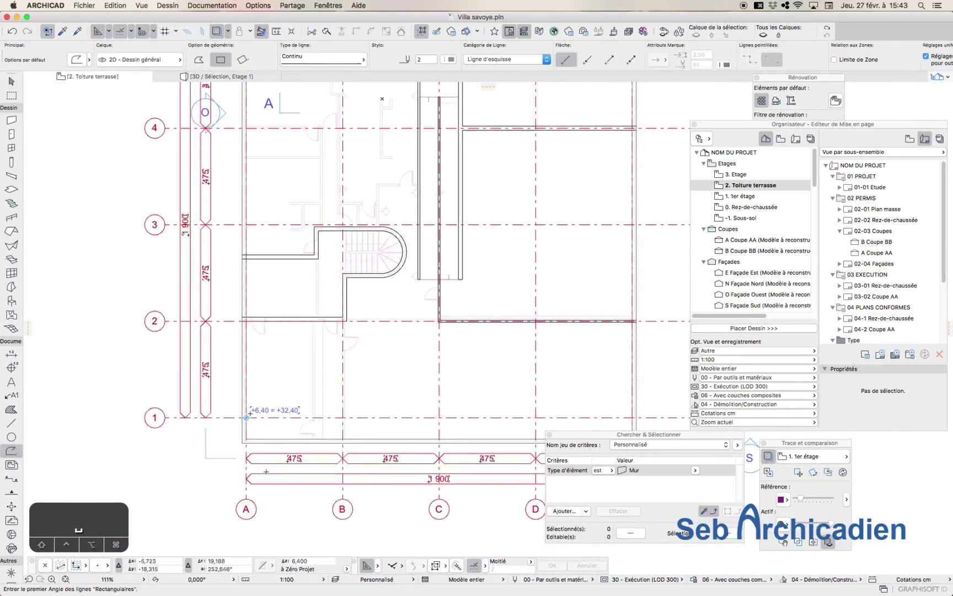
{"action": "left_click", "coordinate": [280, 321]}
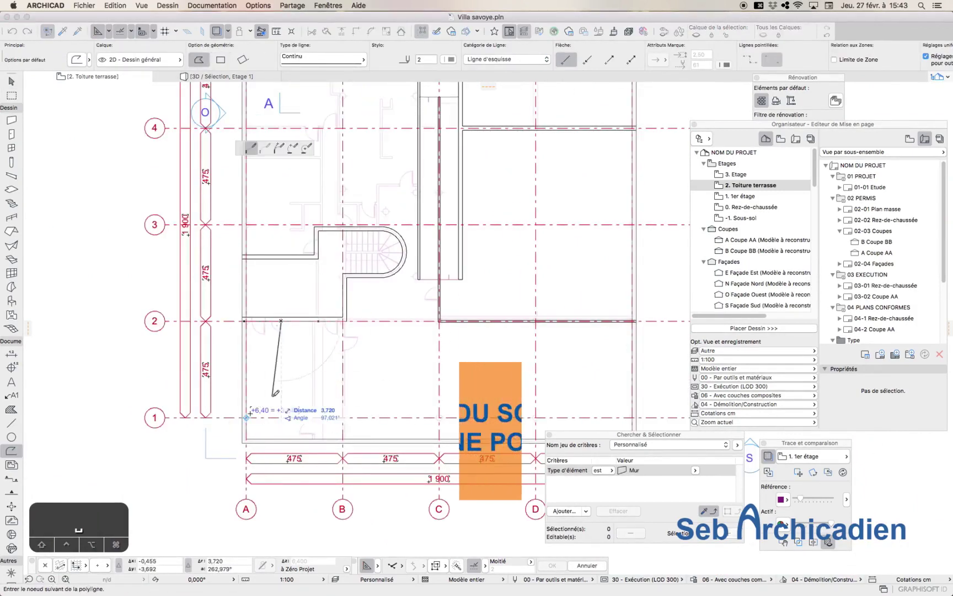
{"action": "left_click", "coordinate": [397, 395]}
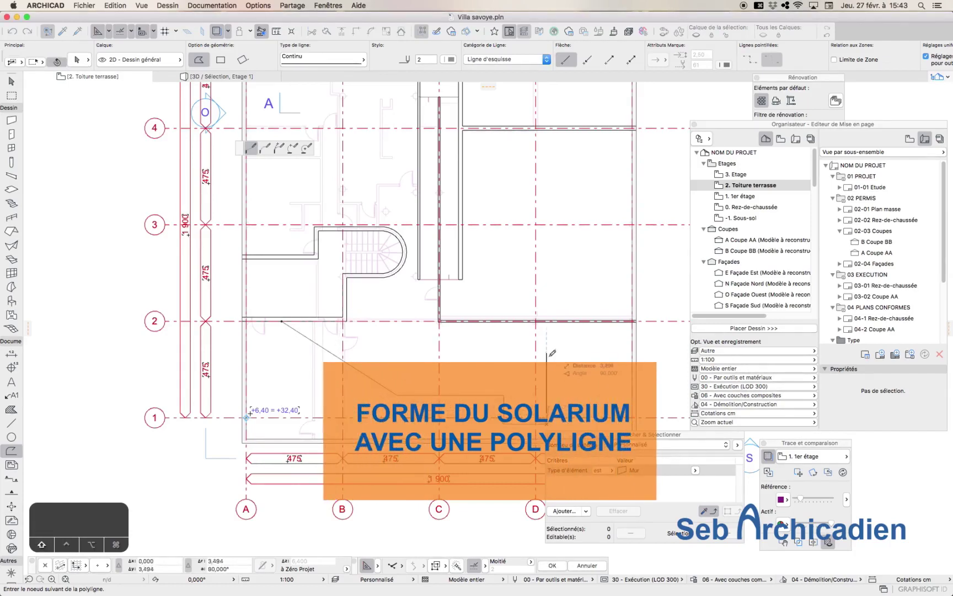
{"action": "left_click", "coordinate": [549, 351], "text": "shift"}
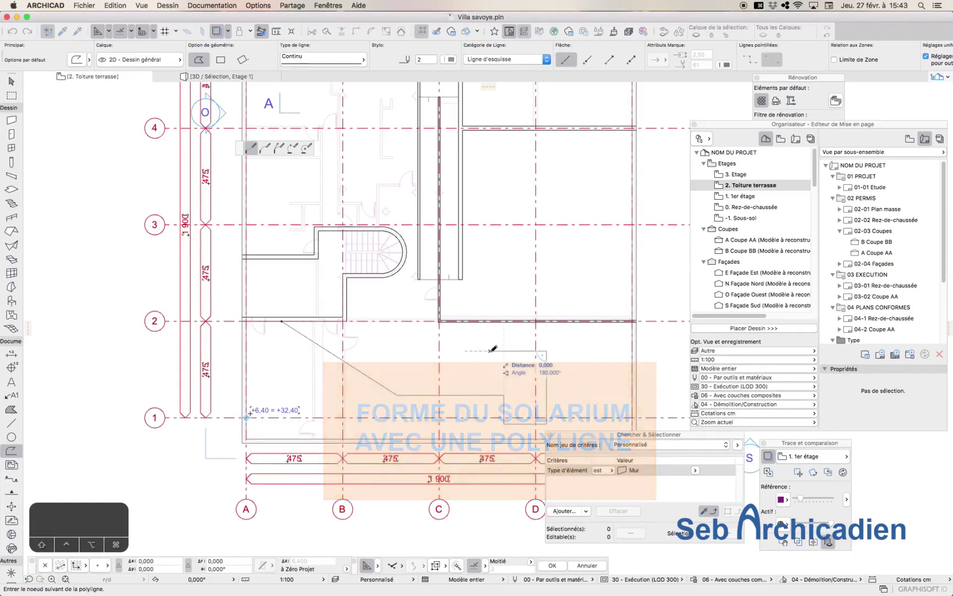
{"action": "double_click", "coordinate": [490, 351], "text": "shift"}
Insert a new node in the solarium polyline's slanted first segment, pulled out toward the corner of axes A and 1.
{"action": "left_click", "coordinate": [454, 321], "text": "alt"}
{"action": "scroll", "coordinate": [340, 364], "scroll_direction": "up", "scroll_amount": 3}
{"action": "key", "text": "f"}
{"action": "left_click", "coordinate": [368, 373]}
{"action": "left_click", "coordinate": [368, 373]}
{"action": "left_click", "coordinate": [253, 149]}
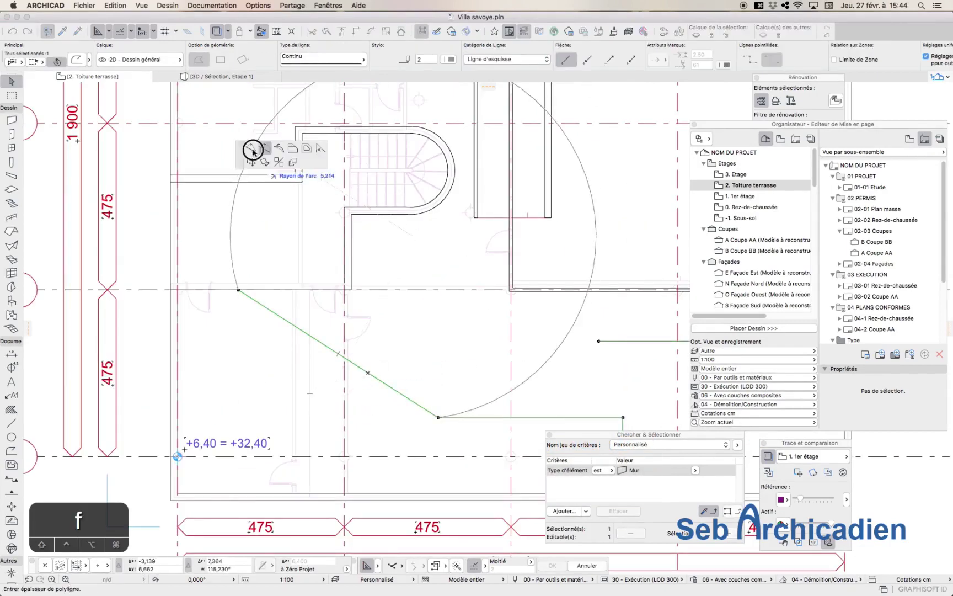
{"action": "left_click", "coordinate": [255, 403]}
Curve the two solarium segments beside the new node and adjust them into one flowing arc.
{"action": "left_click", "coordinate": [304, 407]}
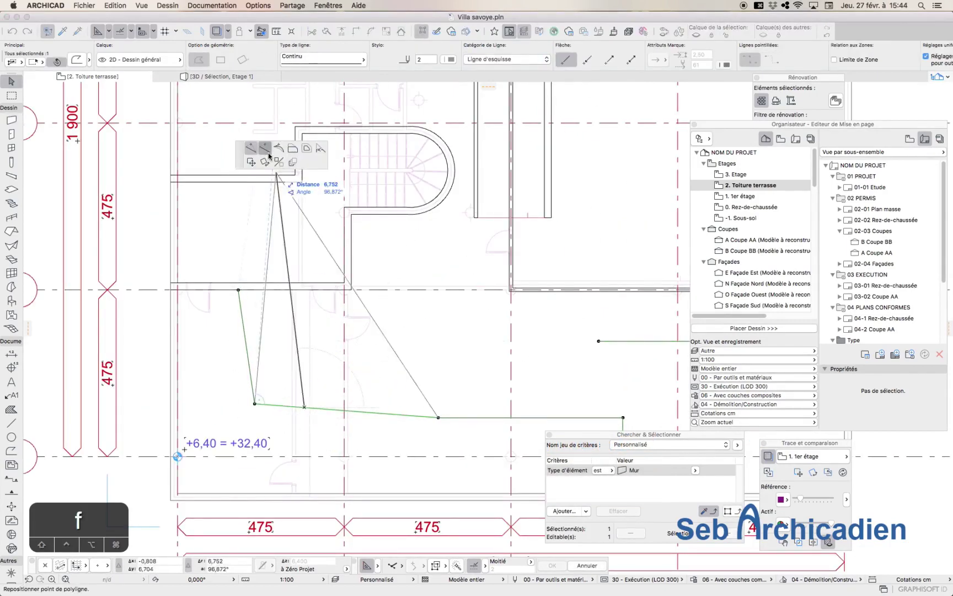
{"action": "left_click", "coordinate": [266, 148]}
{"action": "left_click", "coordinate": [298, 435]}
{"action": "left_click", "coordinate": [249, 361]}
{"action": "left_click", "coordinate": [232, 355]}
{"action": "left_click", "coordinate": [400, 438]}
{"action": "left_click", "coordinate": [402, 433]}
{"action": "left_click", "coordinate": [231, 351]}
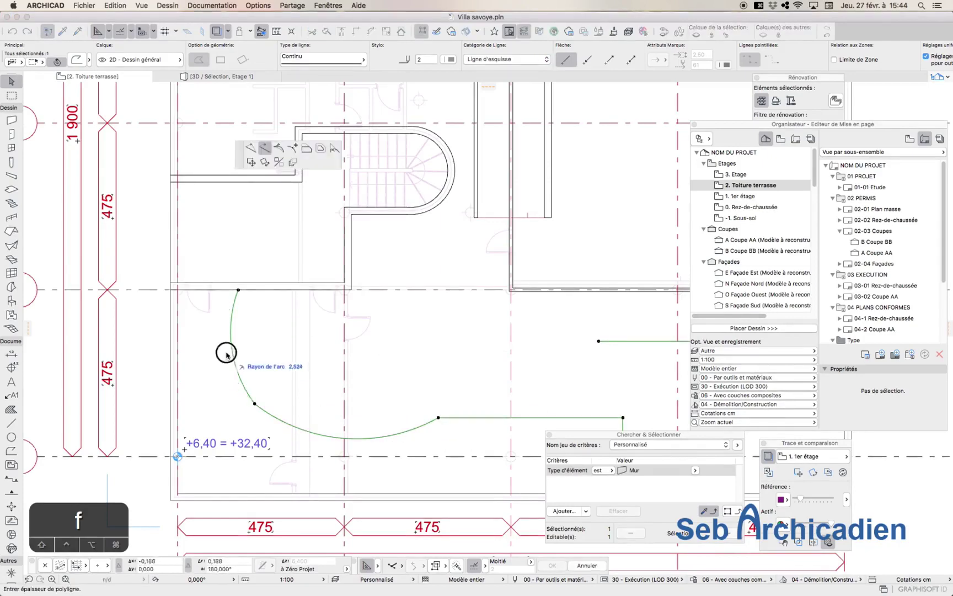
{"action": "left_click", "coordinate": [225, 353]}
Curve the solarium polyline's vertical segment near axis D into a rounded end.
{"action": "middle_click_drag", "start_coordinate": [636, 427], "coordinate": [481, 405]}
{"action": "left_click", "coordinate": [543, 384]}
{"action": "left_click", "coordinate": [609, 380]}
{"action": "scroll", "coordinate": [305, 393], "scroll_direction": "down", "scroll_amount": 4}
{"action": "left_click", "coordinate": [584, 429]}
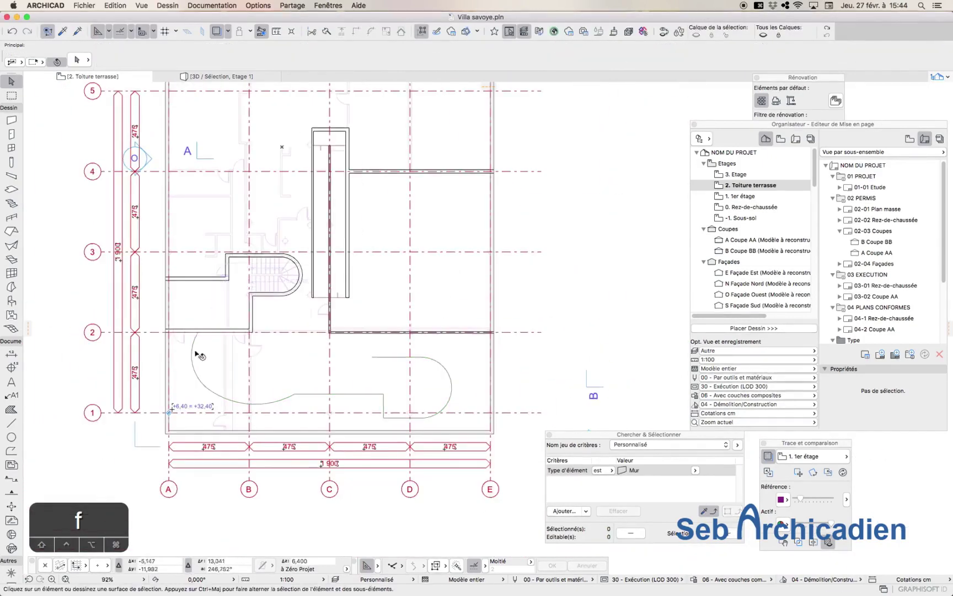
Pick up the settings of the 0,100 axis 2 wall and generate solarium walls along the whole polyline.
{"action": "scroll", "coordinate": [194, 354], "scroll_direction": "up", "scroll_amount": 5}
{"action": "left_click", "coordinate": [555, 292], "text": "alt"}
{"action": "scroll", "coordinate": [246, 337], "scroll_direction": "down", "scroll_amount": 4}
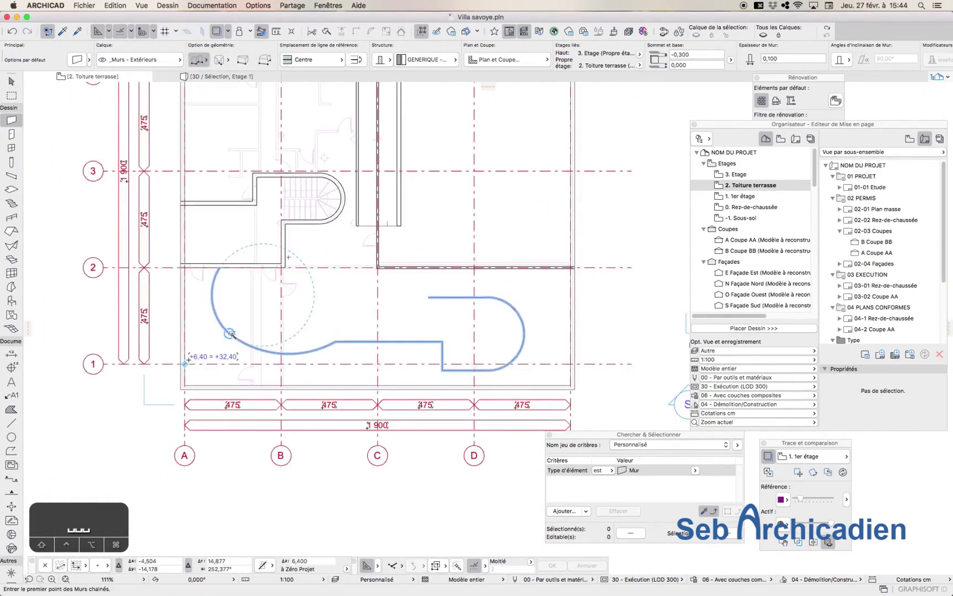
{"action": "scroll", "coordinate": [230, 416], "scroll_direction": "down", "scroll_amount": 4}
Display all storeys in 3D and check the solarium walls on the roof terrace.
{"action": "left_click", "coordinate": [142, 5]}
{"action": "mouse_move", "coordinate": [177, 206]}
{"action": "left_click", "coordinate": [326, 227]}
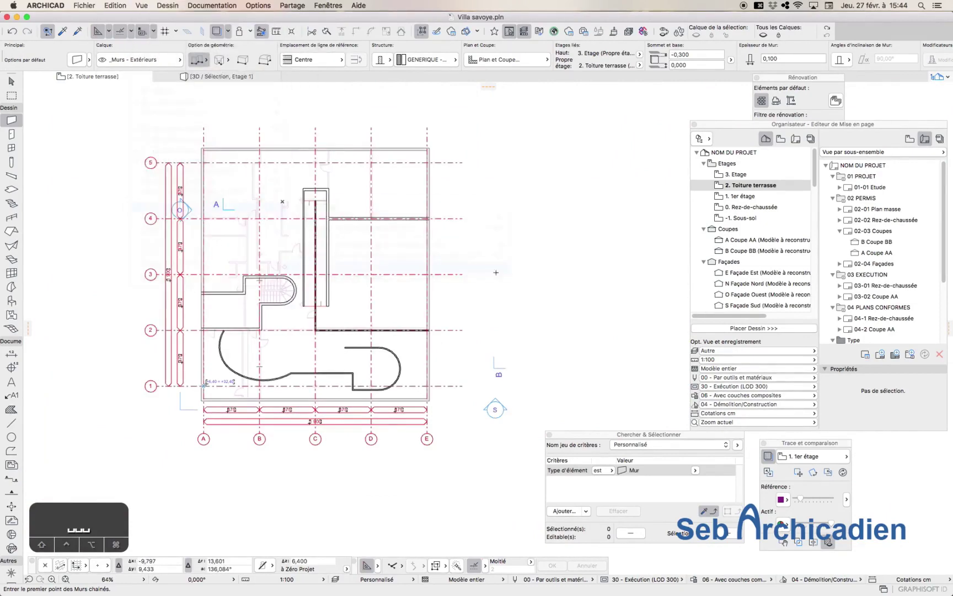
{"action": "left_click", "coordinate": [122, 4]}
{"action": "left_click", "coordinate": [122, 4]}
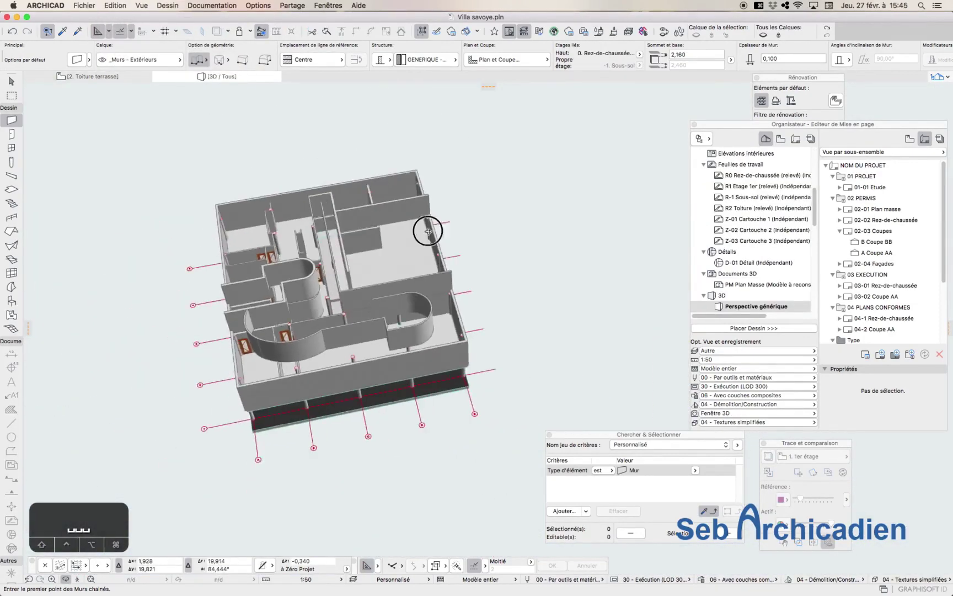
Draw a flat 0,281 thick roof on the Toiture terrasse plan, covering the full rectangle inside the façade walls.
{"action": "left_click", "coordinate": [89, 76]}
{"action": "left_click", "coordinate": [11, 231]}
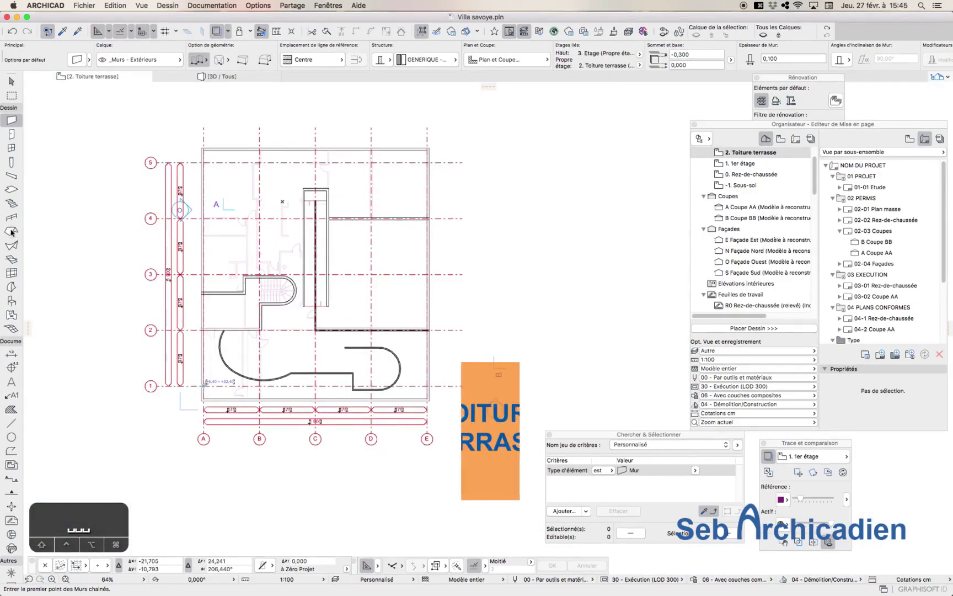
{"action": "scroll", "coordinate": [260, 179], "scroll_direction": "up", "scroll_amount": 5}
{"action": "left_click", "coordinate": [141, 119]}
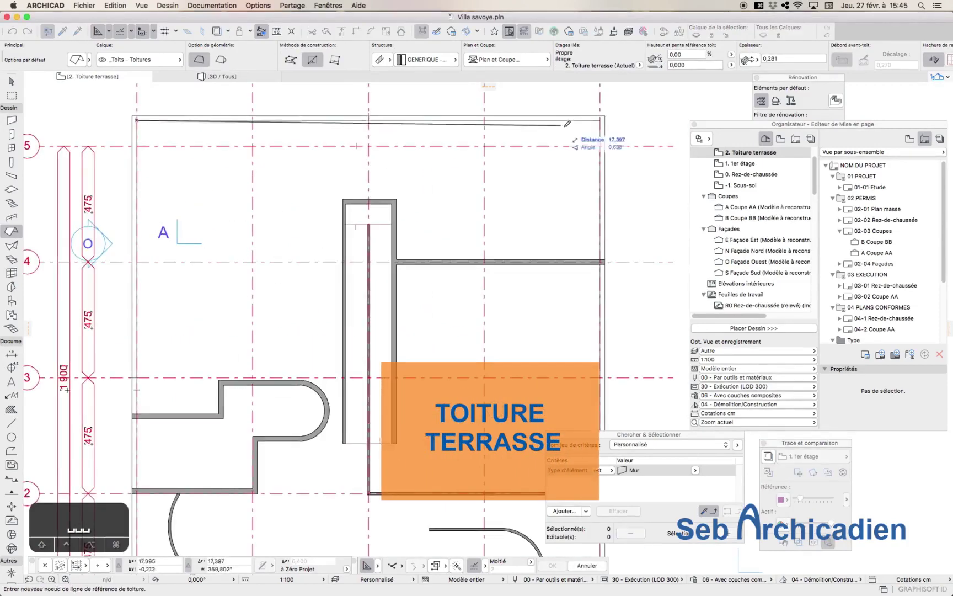
{"action": "left_click", "coordinate": [441, 124]}
{"action": "scroll", "coordinate": [441, 166], "scroll_direction": "down", "scroll_amount": 4}
{"action": "scroll", "coordinate": [434, 296], "scroll_direction": "up", "scroll_amount": 4}
Select the roof, the north and east façade walls and the walls bordering the open terrace, and hide the other elements' layers.
{"action": "left_click", "coordinate": [506, 274], "text": "shift"}
{"action": "key", "text": "shift+F6"}
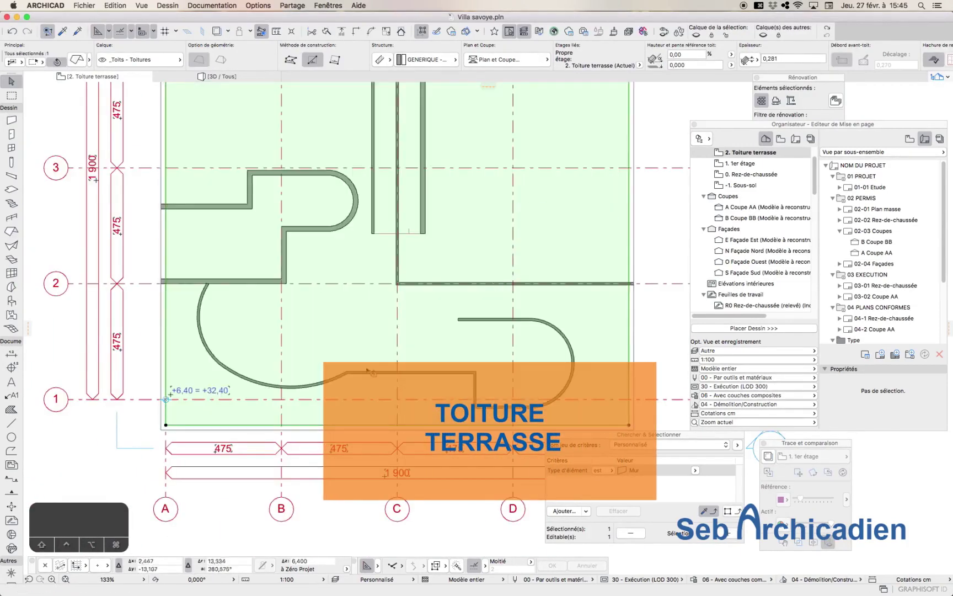
{"action": "scroll", "coordinate": [368, 372], "scroll_direction": "down", "scroll_amount": 5}
{"action": "key", "text": "Escape"}
{"action": "left_click", "coordinate": [269, 214], "text": "shift"}
{"action": "middle_click_drag", "start_coordinate": [271, 215], "coordinate": [285, 193]}
{"action": "left_click", "coordinate": [488, 287], "text": "shift"}
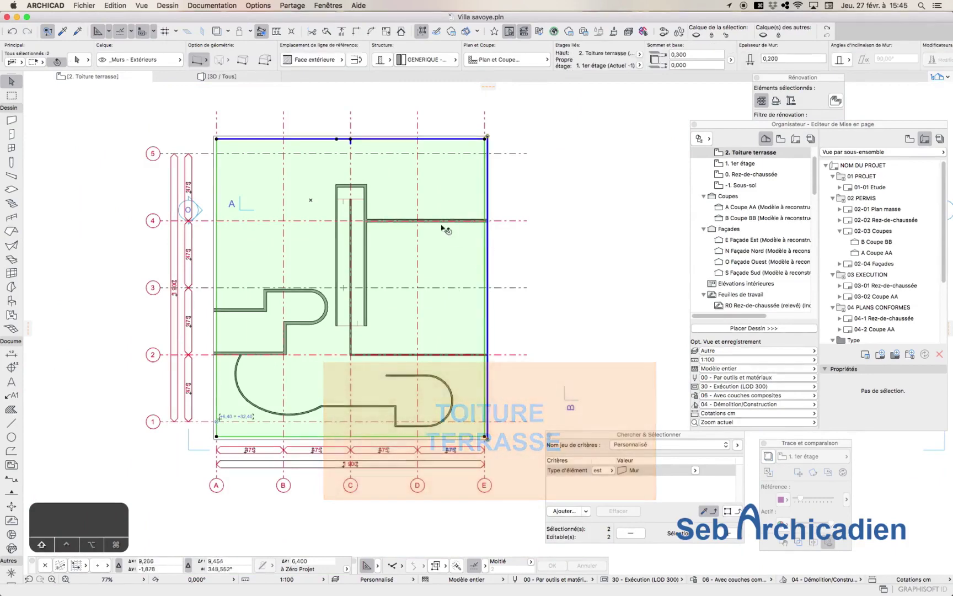
{"action": "left_click", "coordinate": [443, 222], "text": "shift"}
{"action": "left_click", "coordinate": [366, 304], "text": "shift"}
{"action": "left_click", "coordinate": [351, 317], "text": "shift"}
{"action": "left_click", "coordinate": [412, 354], "text": "shift"}
{"action": "key", "text": "super+shift+h"}
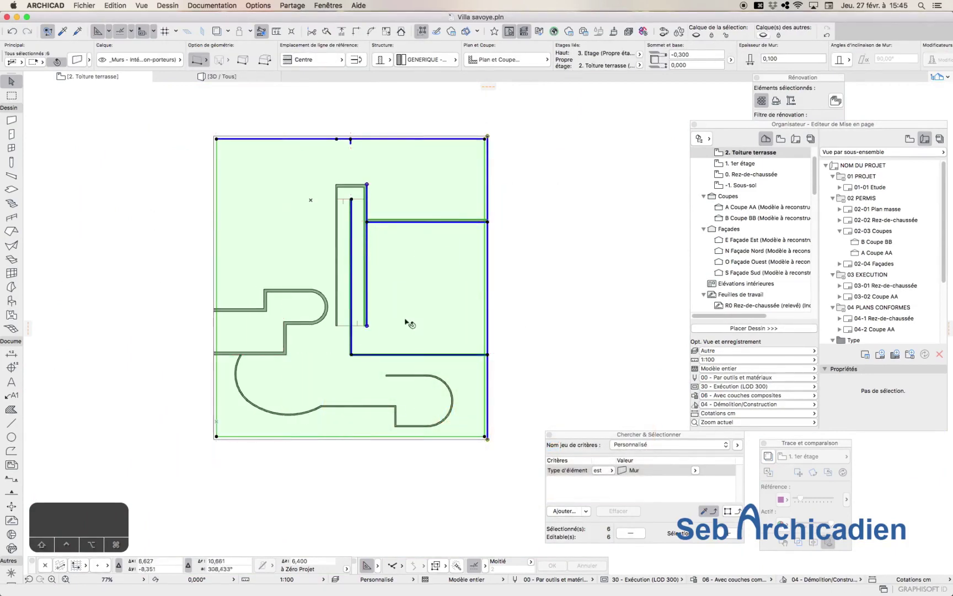
Select only the roof and cut out the open terrace area enclosed by the axis 4, ramp, axis 2 and east façade walls.
{"action": "key", "text": "Escape"}
{"action": "left_click", "coordinate": [484, 292], "text": "shift"}
{"action": "left_click", "coordinate": [484, 292]}
{"action": "left_click", "coordinate": [418, 281]}
Offset the roof opening's edges along the axis 2 and axis C walls to the walls' outer faces.
{"action": "scroll", "coordinate": [401, 359], "scroll_direction": "up", "scroll_amount": 5}
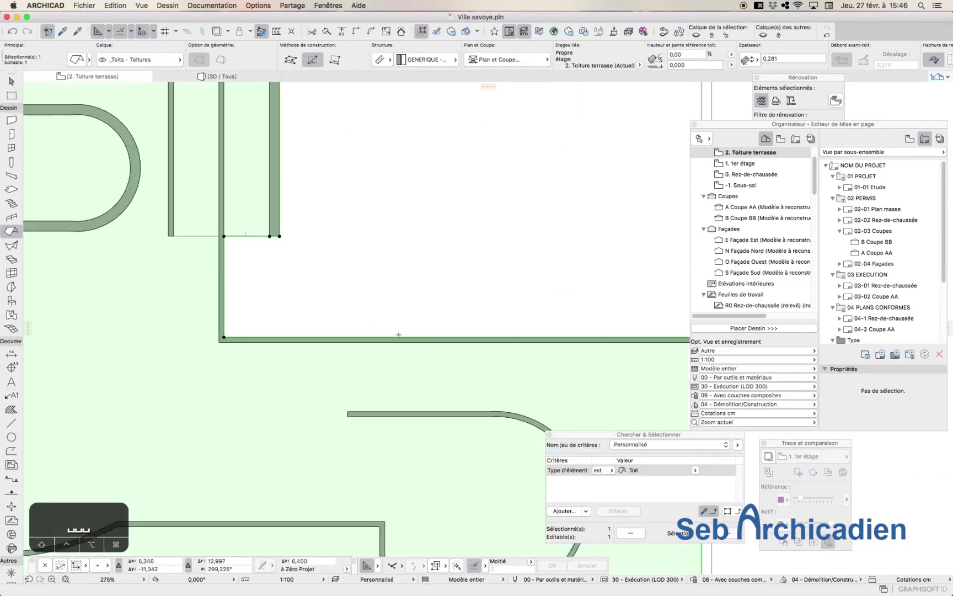
{"action": "left_click", "coordinate": [397, 336]}
{"action": "left_click", "coordinate": [293, 148]}
{"action": "left_click", "coordinate": [224, 307]}
{"action": "left_click", "coordinate": [221, 306]}
Extend the roof opening across the ramp to its west wall and align the edge at the axis 4 wall.
{"action": "scroll", "coordinate": [331, 403], "scroll_direction": "down", "scroll_amount": 4}
{"action": "left_click", "coordinate": [310, 241]}
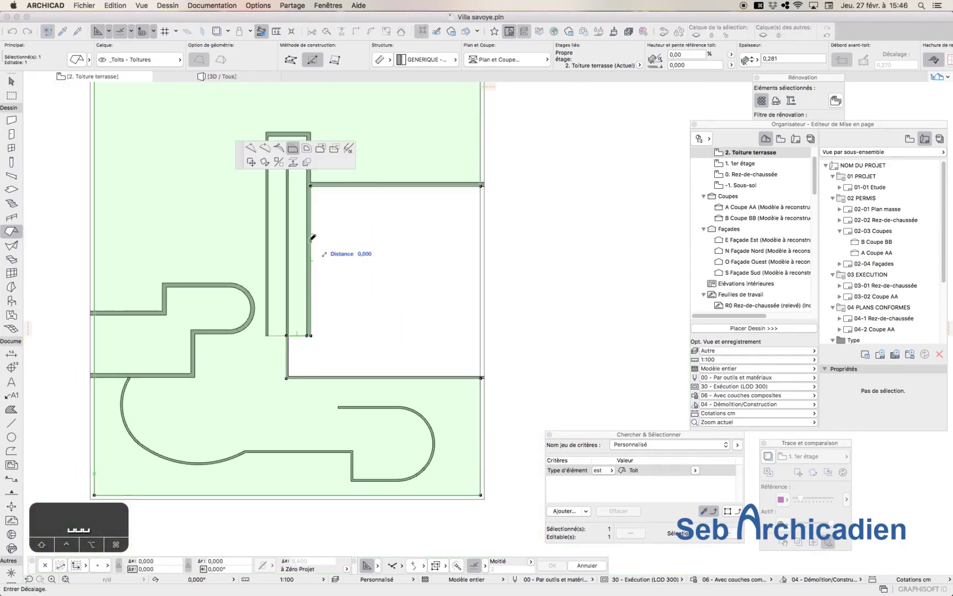
{"action": "left_click", "coordinate": [266, 242]}
{"action": "scroll", "coordinate": [343, 151], "scroll_direction": "up", "scroll_amount": 4}
{"action": "left_click", "coordinate": [332, 224]}
{"action": "left_click", "coordinate": [332, 216]}
{"action": "left_click", "coordinate": [236, 216]}
{"action": "left_click", "coordinate": [251, 148]}
Offset the ramp opening's upper edge to the line at the ramp's upper end.
{"action": "scroll", "coordinate": [352, 301], "scroll_direction": "down", "scroll_amount": 4}
{"action": "left_click", "coordinate": [294, 148]}
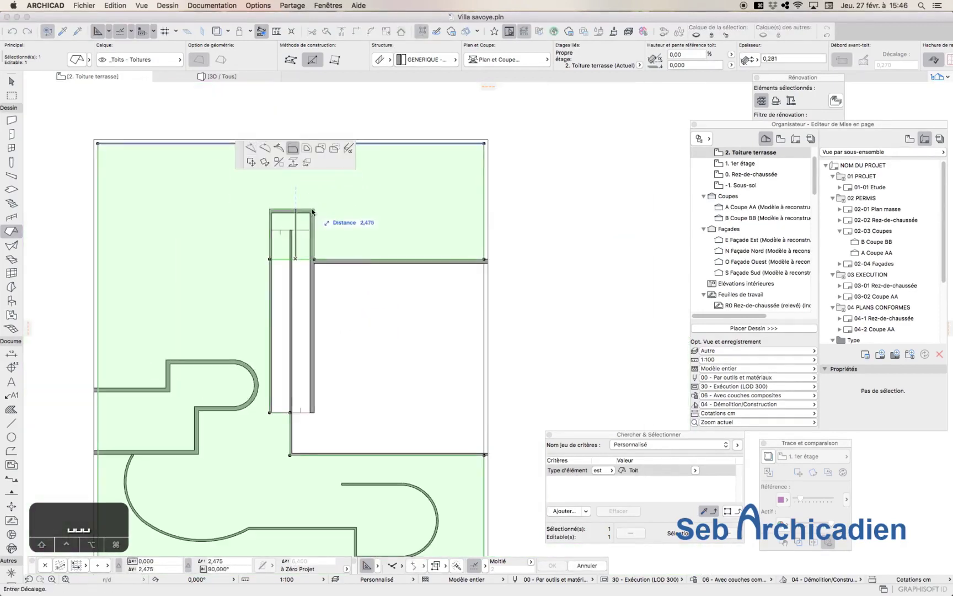
{"action": "left_click", "coordinate": [235, 232]}
{"action": "key", "text": "Escape"}
View the model in 3D and orbit around the roof to examine its openings and the terrace walls.
{"action": "scroll", "coordinate": [206, 367], "scroll_direction": "up", "scroll_amount": 4}
{"action": "scroll", "coordinate": [207, 368], "scroll_direction": "down", "scroll_amount": 3}
{"action": "scroll", "coordinate": [298, 319], "scroll_direction": "up", "scroll_amount": 4}
{"action": "scroll", "coordinate": [221, 333], "scroll_direction": "down", "scroll_amount": 2}
{"action": "left_click", "coordinate": [228, 77]}
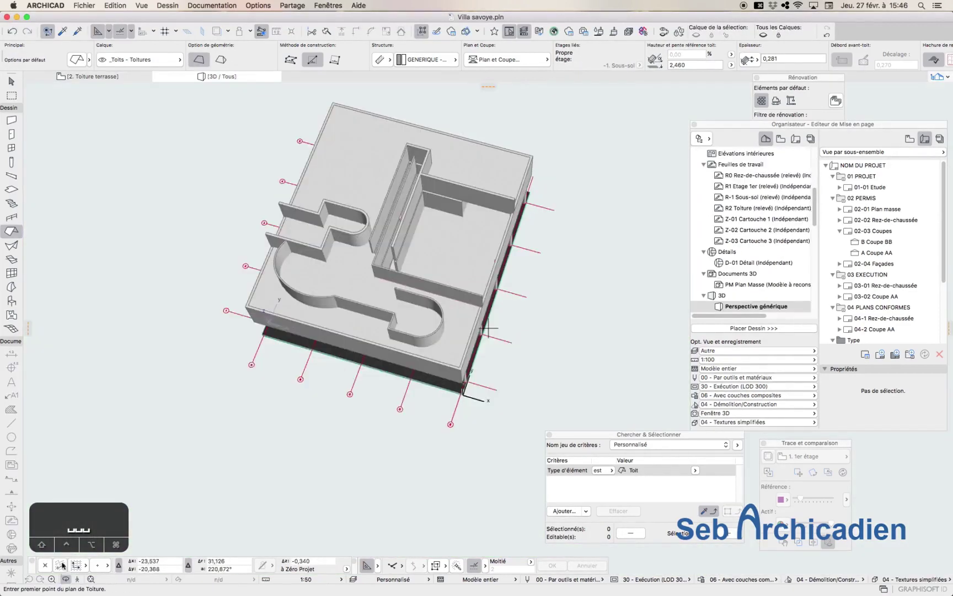
{"action": "left_click", "coordinate": [64, 579]}
{"action": "left_click_drag", "start_coordinate": [243, 397], "coordinate": [395, 345]}
{"action": "scroll", "coordinate": [396, 344], "scroll_direction": "up", "scroll_amount": 4}
{"action": "left_click_drag", "start_coordinate": [419, 309], "coordinate": [312, 330]}
{"action": "key", "text": "Escape"}
{"action": "key", "text": "Escape"}
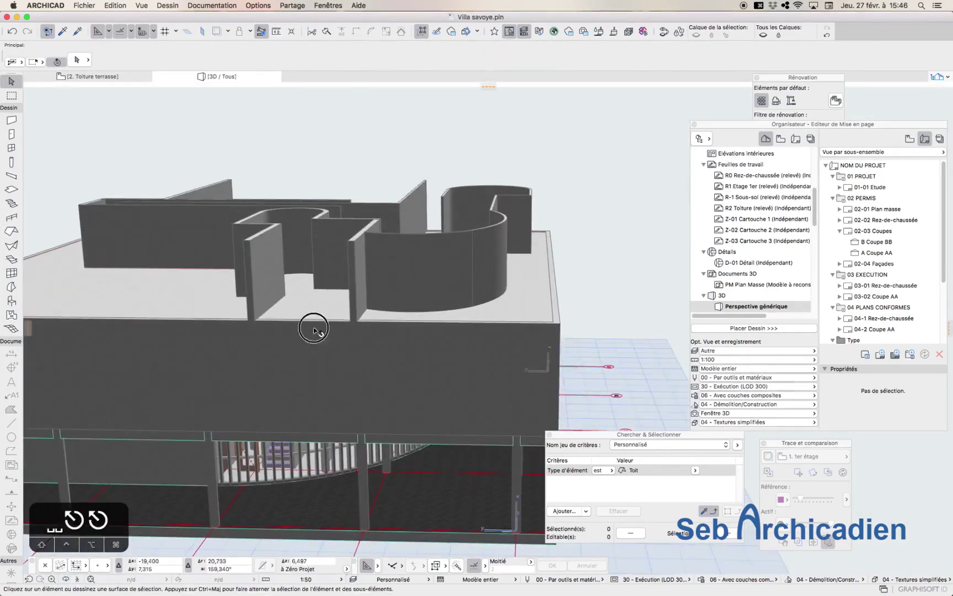
Turn off group suspension, select the four first-floor façade walls and set their top offset to 0,5.
{"action": "scroll", "coordinate": [516, 376], "scroll_direction": "down", "scroll_amount": 4}
{"action": "left_click", "coordinate": [517, 377]}
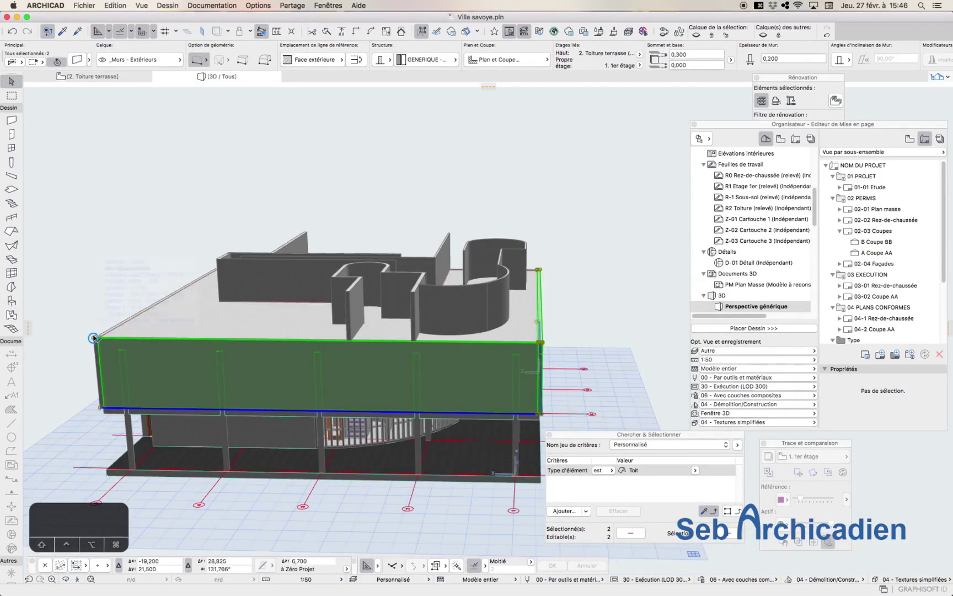
{"action": "left_click", "coordinate": [360, 322]}
{"action": "left_click", "coordinate": [181, 349]}
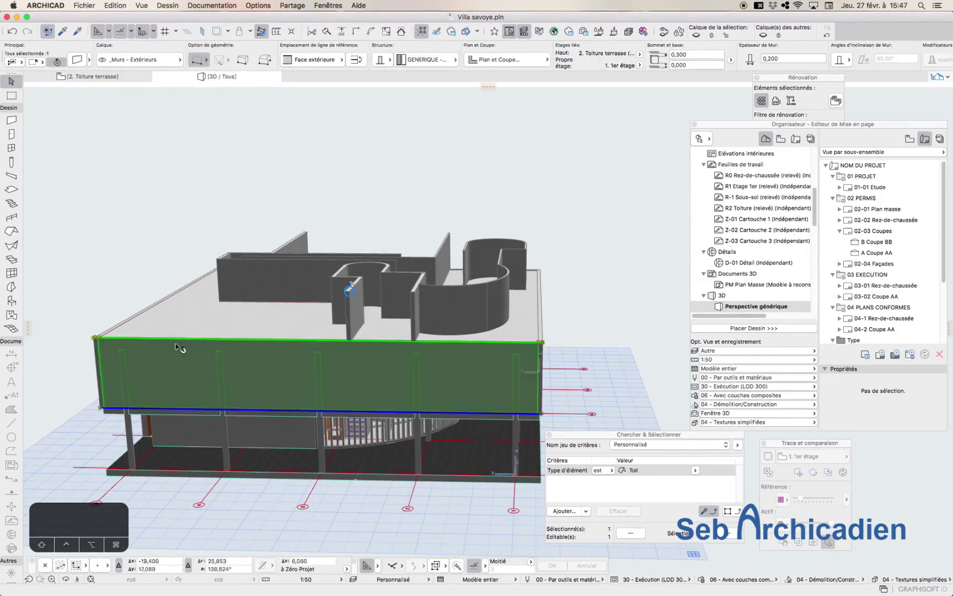
{"action": "left_click", "coordinate": [115, 6]}
{"action": "mouse_move", "coordinate": [149, 155]}
{"action": "left_click", "coordinate": [300, 177]}
{"action": "double_click", "coordinate": [677, 55]}
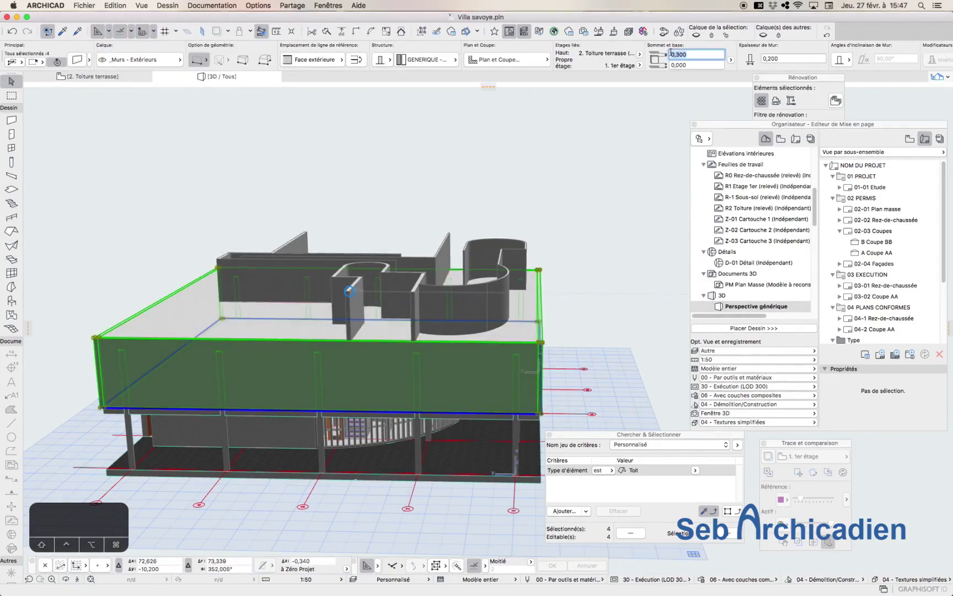
{"action": "type", "text": "0,5"}
{"action": "key", "text": "Return"}
Select the ramp, terrace opening and stairwell walls in 3D and reference their top and base heights to Zéro Projet.
{"action": "middle_click_drag", "start_coordinate": [529, 206], "coordinate": [309, 265], "text": "shift"}
{"action": "left_click", "coordinate": [318, 268]}
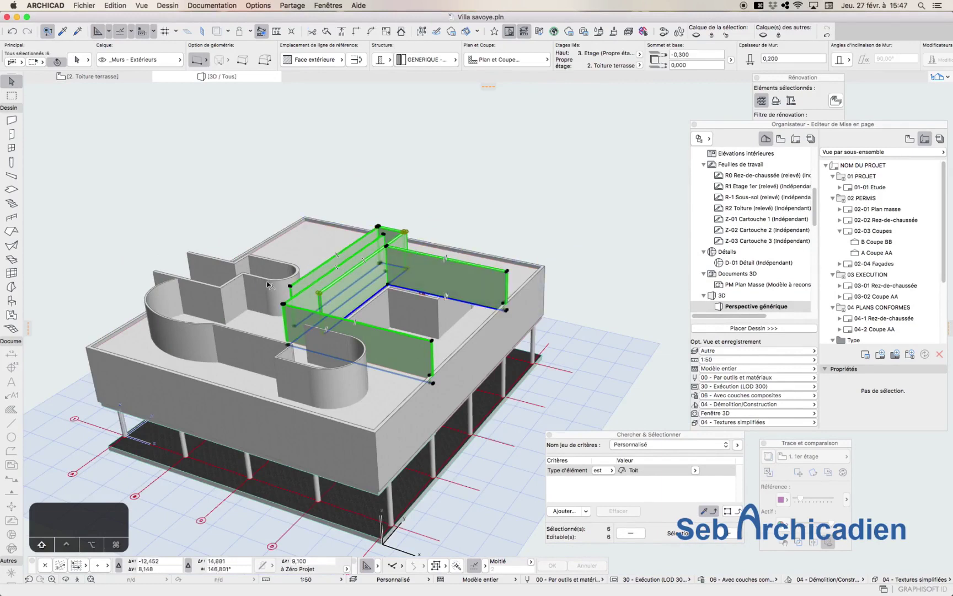
{"action": "left_click", "coordinate": [297, 279], "text": "shift"}
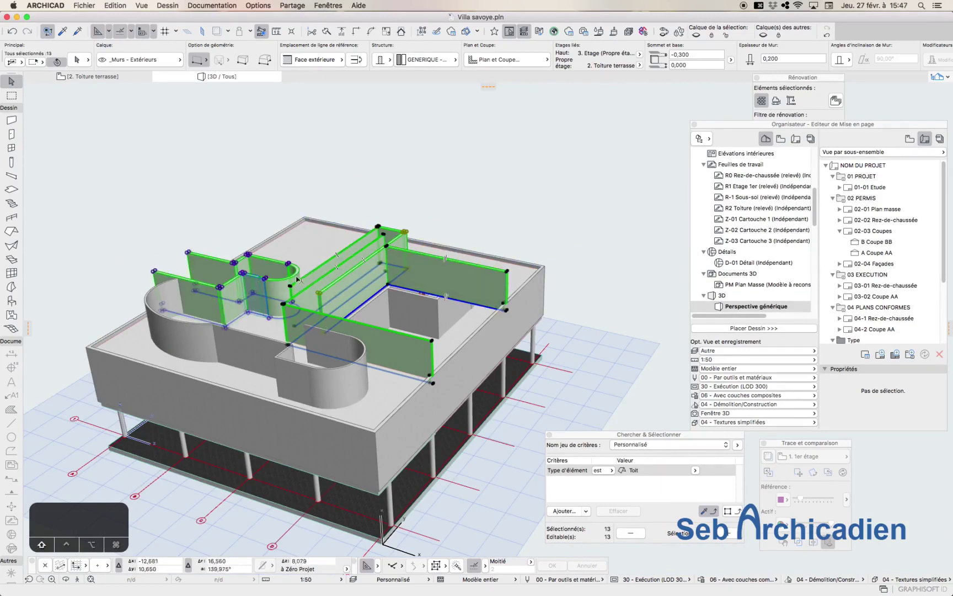
{"action": "left_click", "coordinate": [730, 60]}
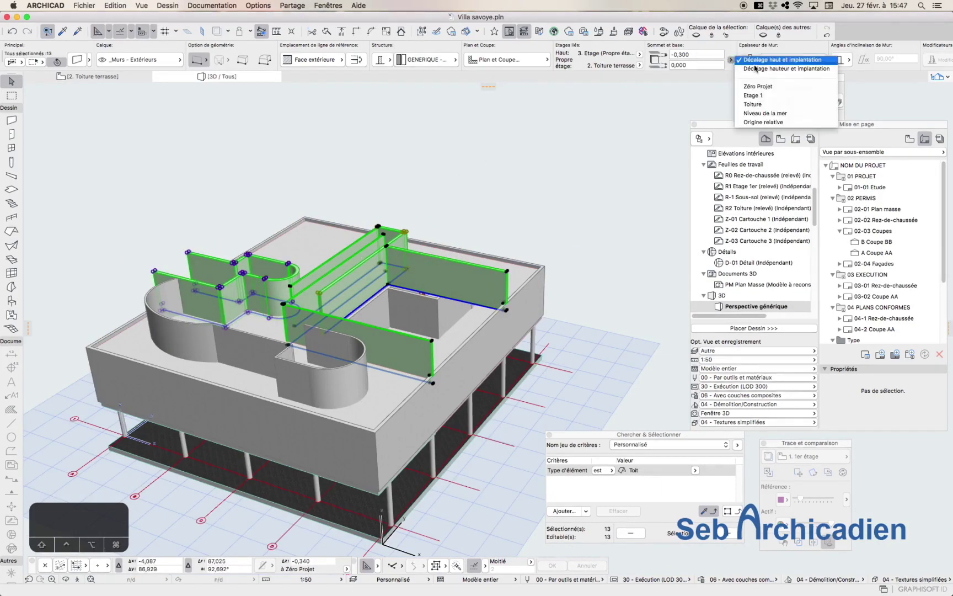
{"action": "left_click", "coordinate": [789, 99]}
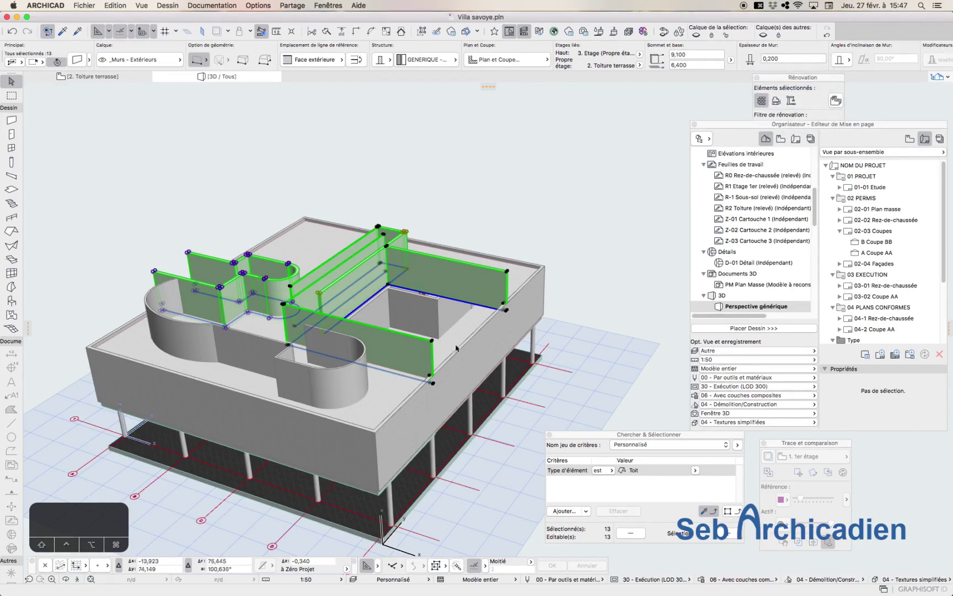
Try a top elevation of 6,9 for all the selected ramp, terrace opening and stairwell walls, and undo it.
{"action": "type", "text": "6,"}
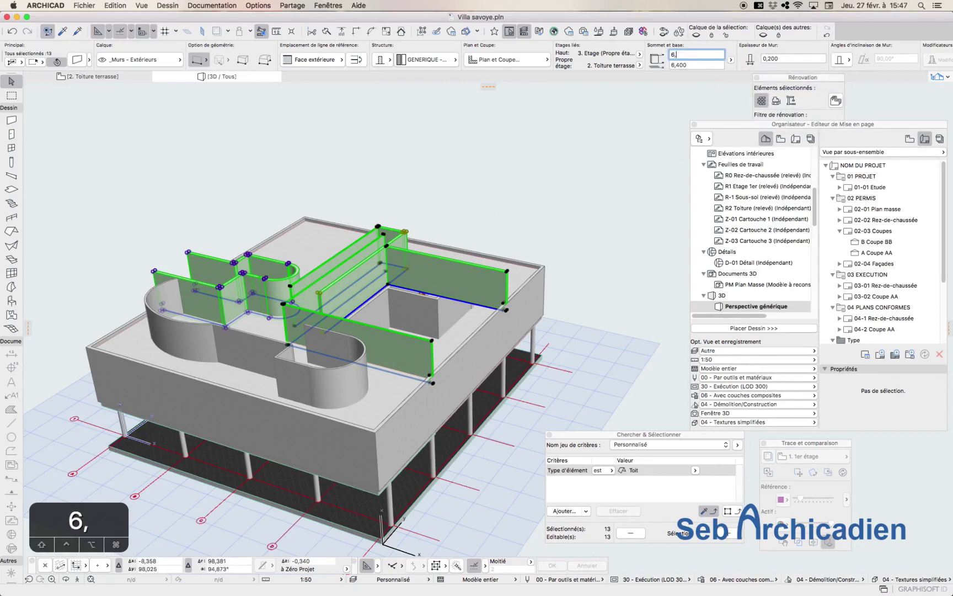
{"action": "type", "text": "9"}
{"action": "key", "text": "Return"}
{"action": "left_click", "coordinate": [431, 135]}
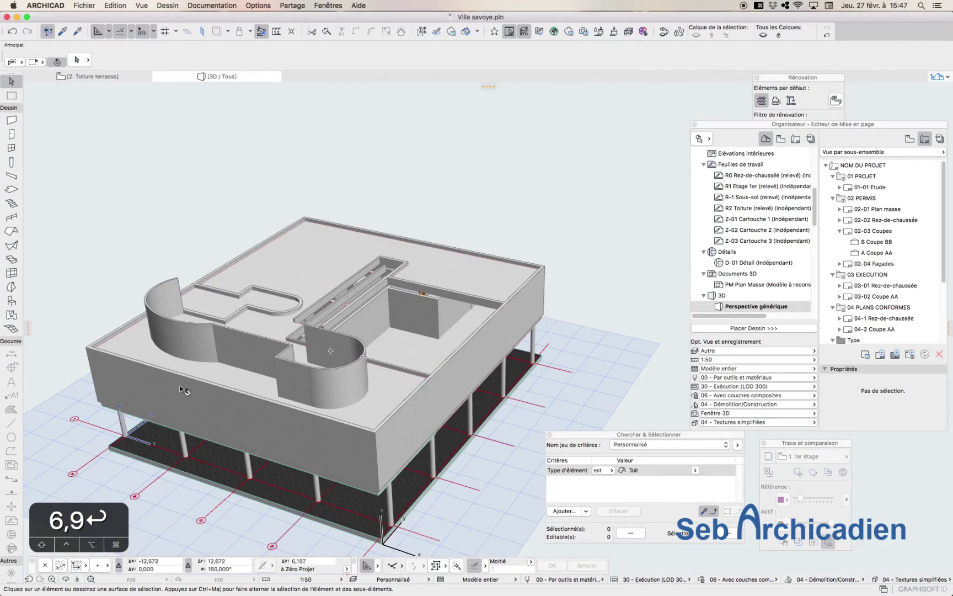
{"action": "mouse_move", "coordinate": [164, 399]}
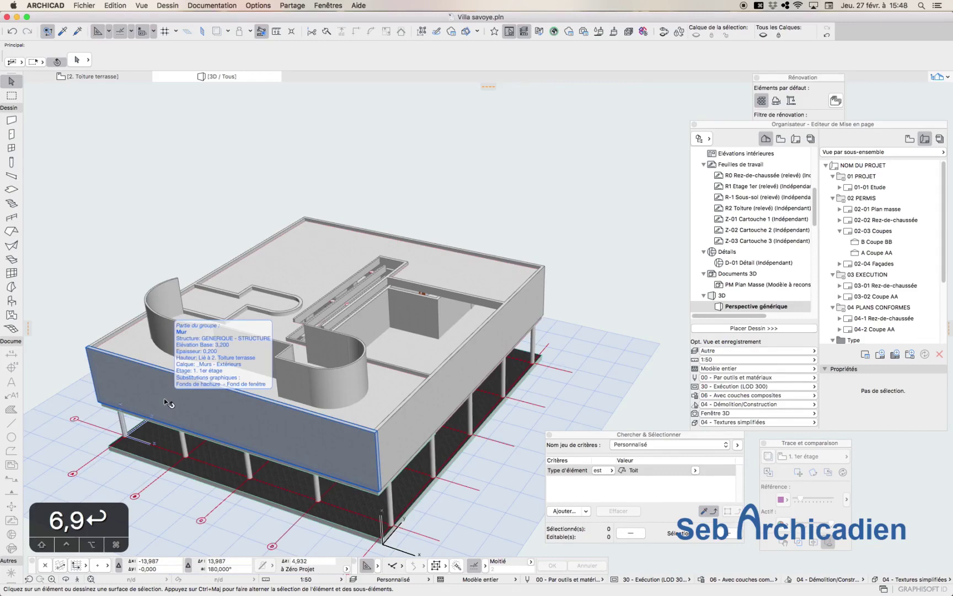
{"action": "key", "text": "super+z"}
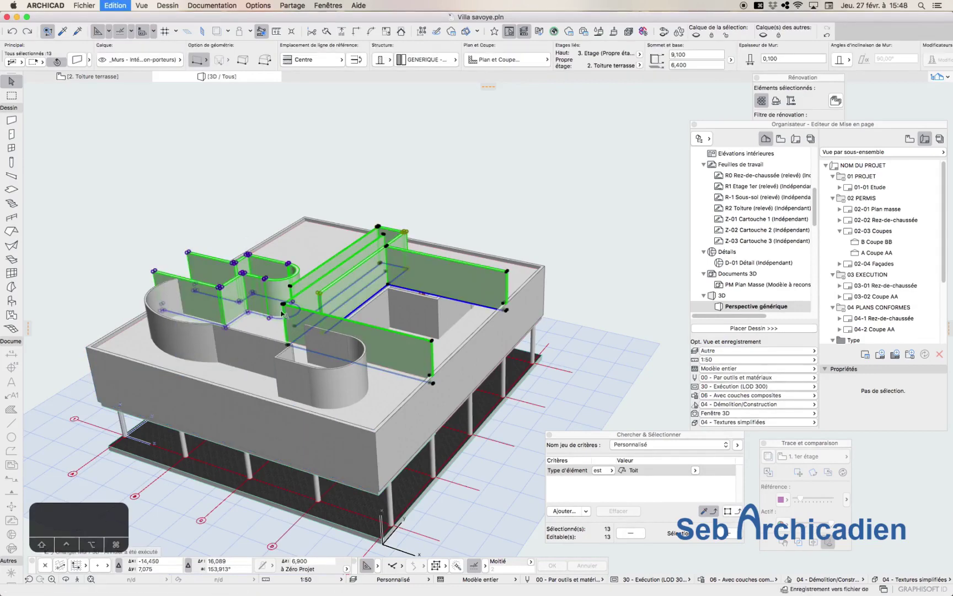
Remove the stairwell walls from the selection and set the top elevation of the ramp and terrace opening walls to 6,9.
{"action": "left_click", "coordinate": [253, 295], "text": "shift"}
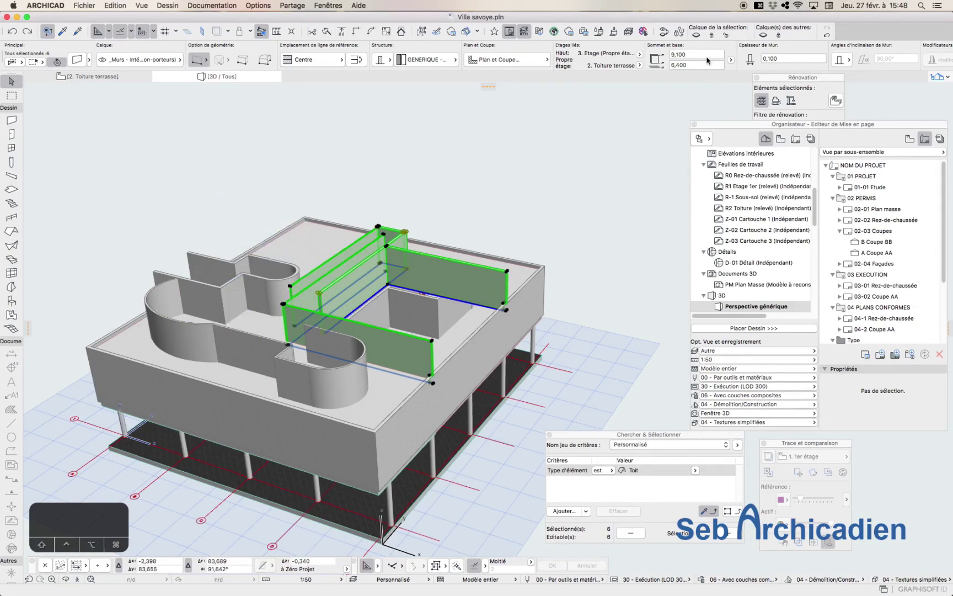
{"action": "key", "text": "Return"}
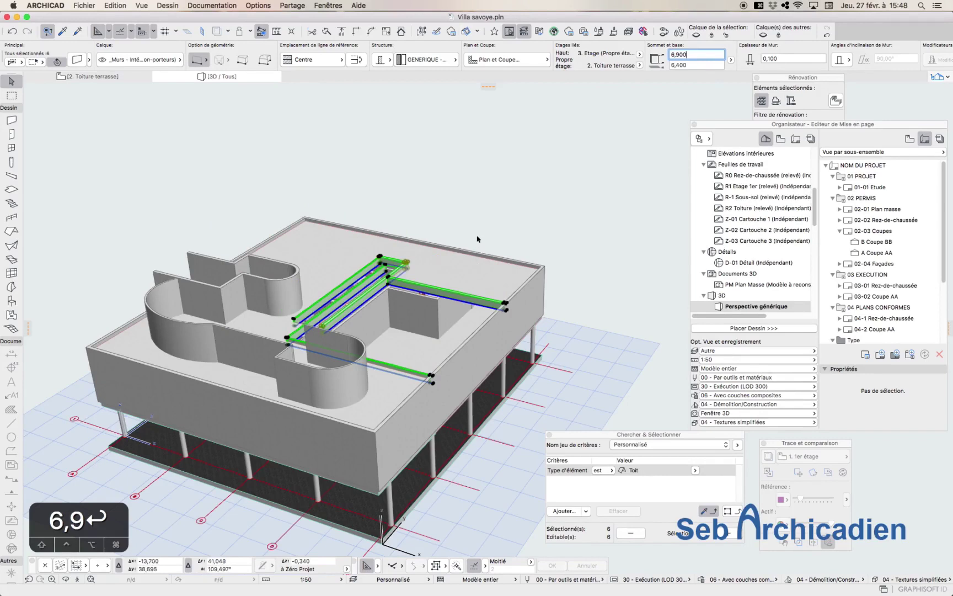
{"action": "left_click", "coordinate": [477, 237]}
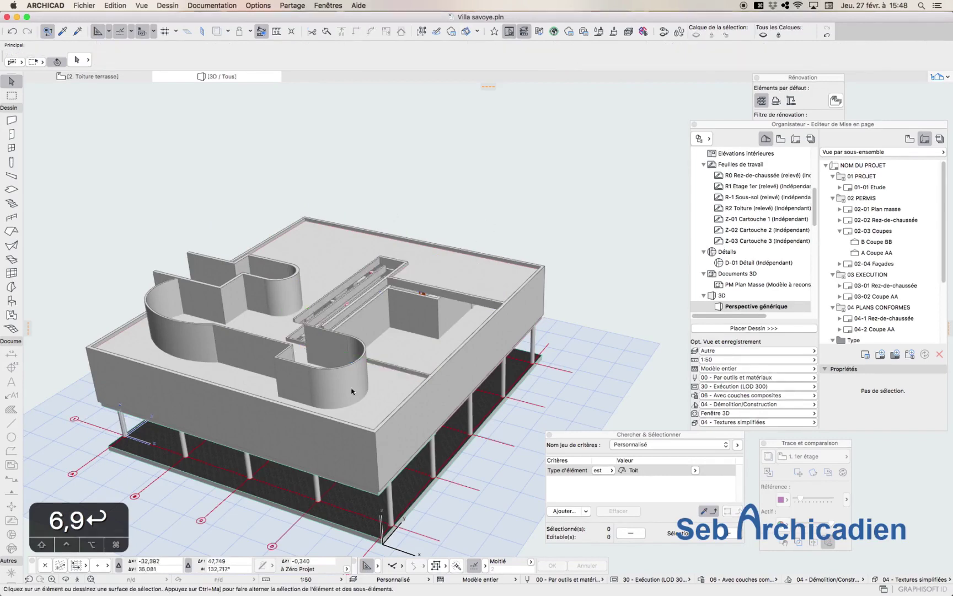
Reselect the ramp and terrace opening walls by undoing and redoing their height change, and set their base elevation to 6,1.
{"action": "left_click", "coordinate": [421, 293]}
{"action": "key", "text": "super+z"}
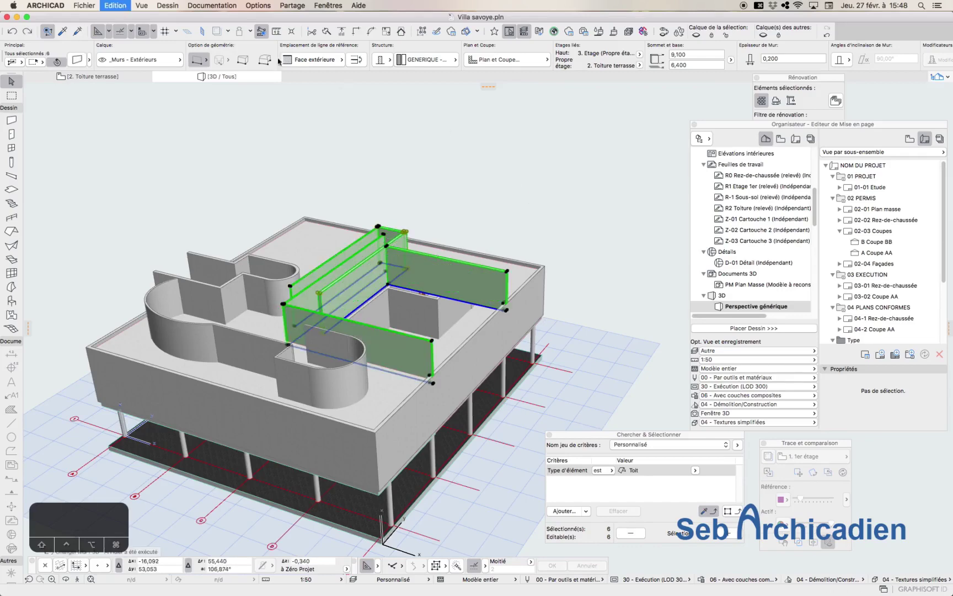
{"action": "left_click", "coordinate": [131, 26]}
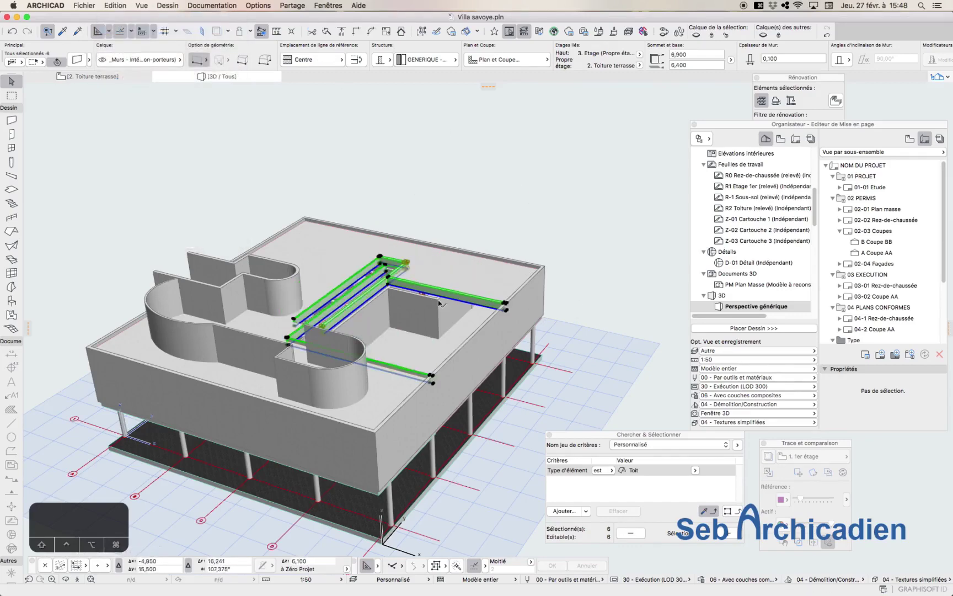
{"action": "scroll", "coordinate": [442, 296], "scroll_direction": "up", "scroll_amount": 5}
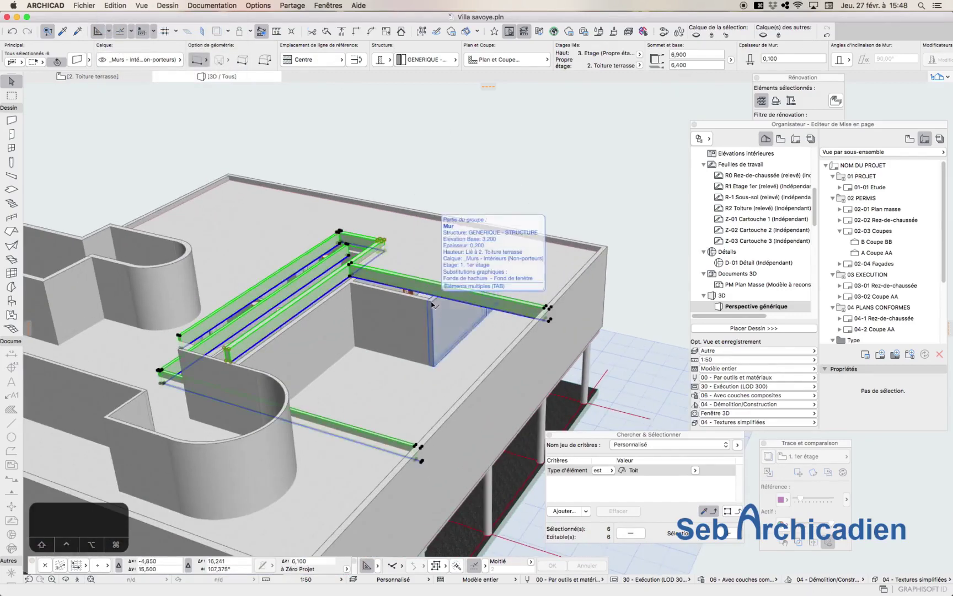
{"action": "left_click", "coordinate": [703, 65]}
{"action": "key", "text": "Return"}
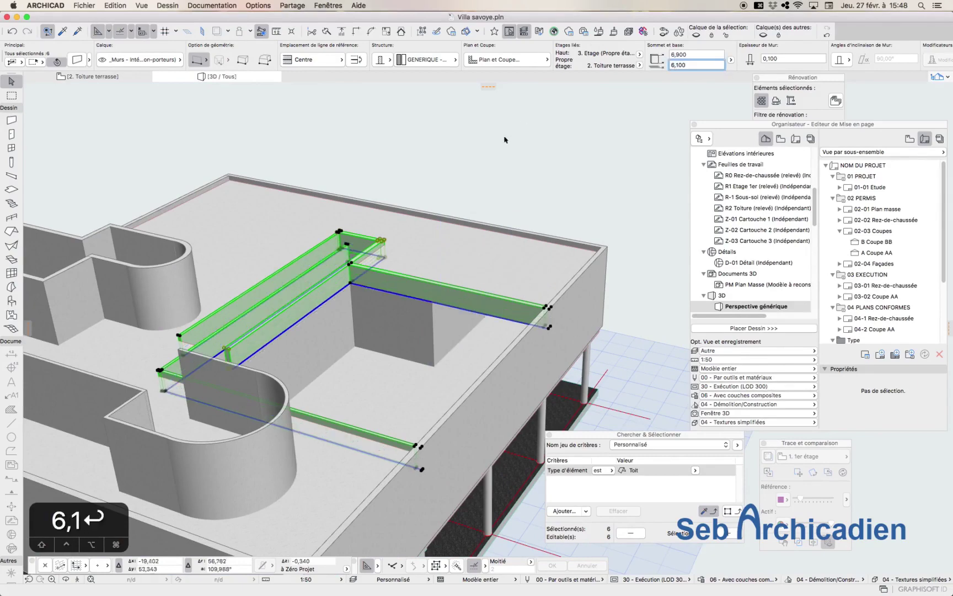
{"action": "left_click", "coordinate": [504, 138]}
Select the first-floor slab beneath the façade and set its base elevation to 2,9.
{"action": "scroll", "coordinate": [381, 290], "scroll_direction": "down", "scroll_amount": 5}
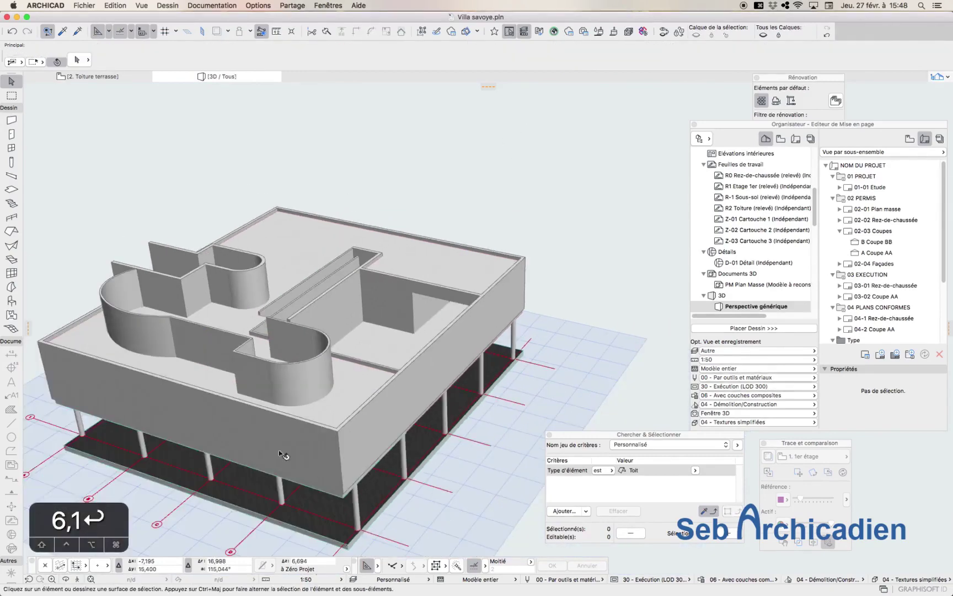
{"action": "left_click", "coordinate": [66, 579]}
{"action": "left_click_drag", "start_coordinate": [287, 381], "coordinate": [495, 372]}
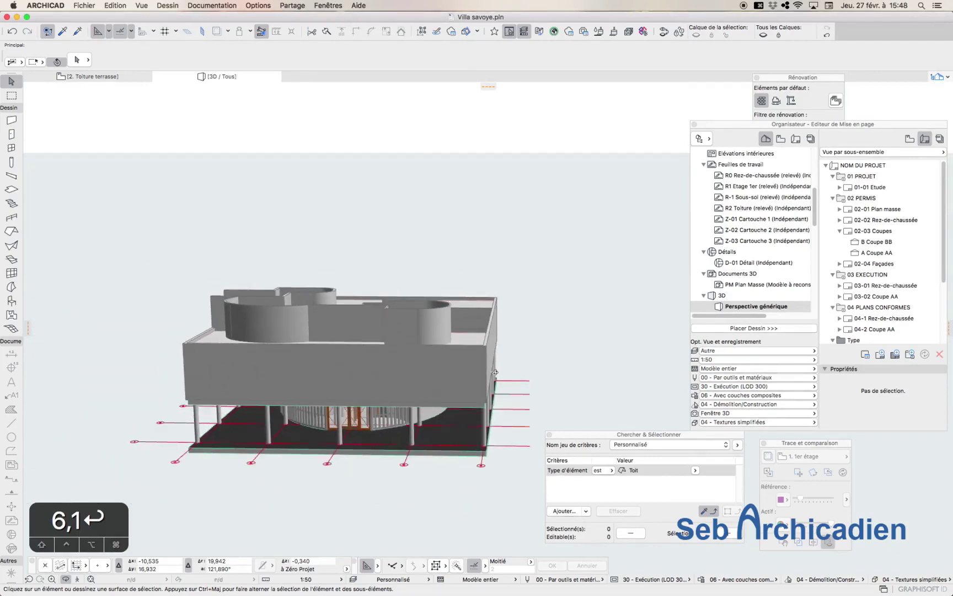
{"action": "left_click", "coordinate": [495, 372]}
{"action": "scroll", "coordinate": [499, 398], "scroll_direction": "up", "scroll_amount": 5}
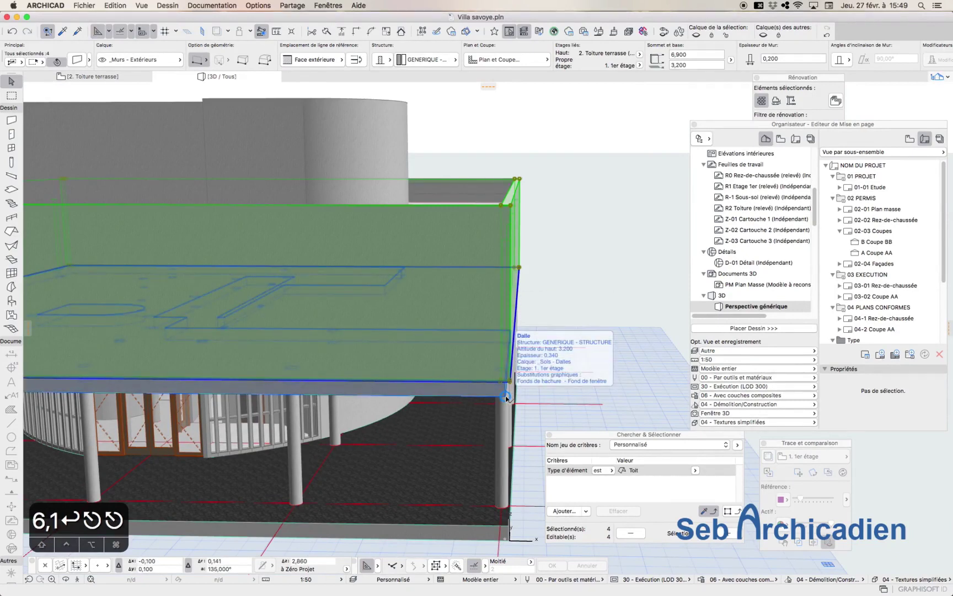
{"action": "left_click", "coordinate": [498, 396]}
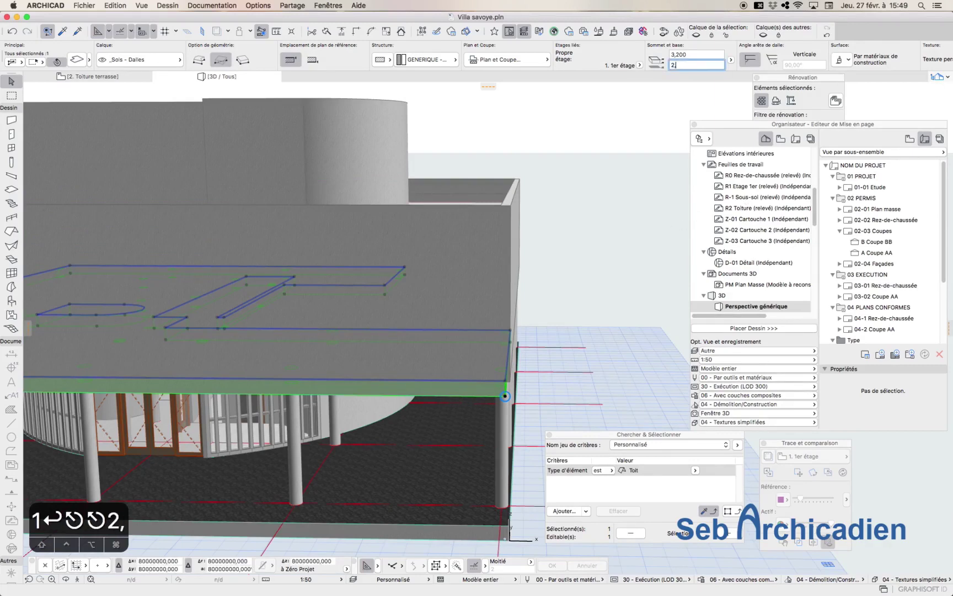
Select the four first-floor façade walls and lower their base elevation to 2,9.
{"action": "left_click", "coordinate": [487, 362]}
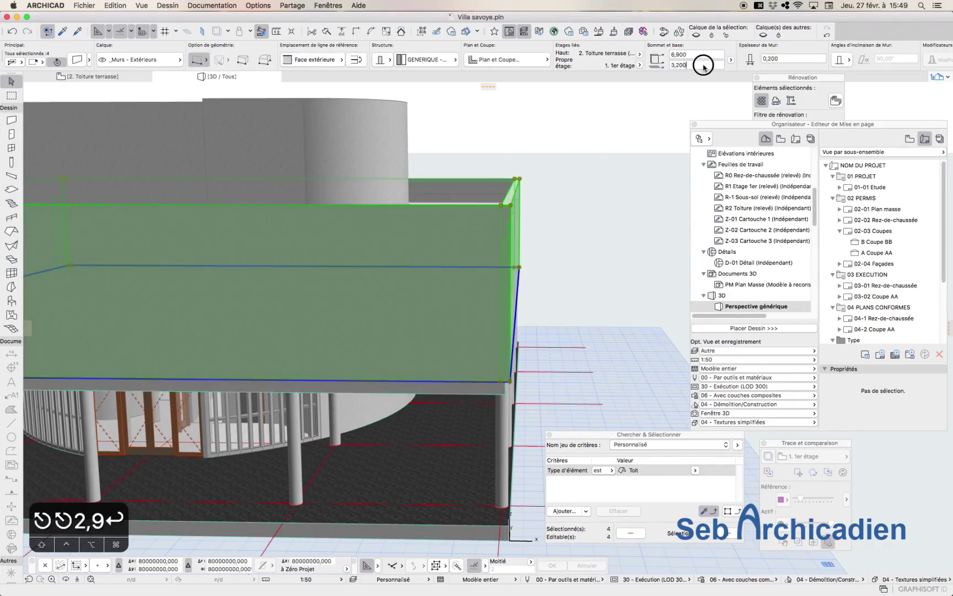
{"action": "type", "text": "2,9"}
{"action": "key", "text": "Return"}
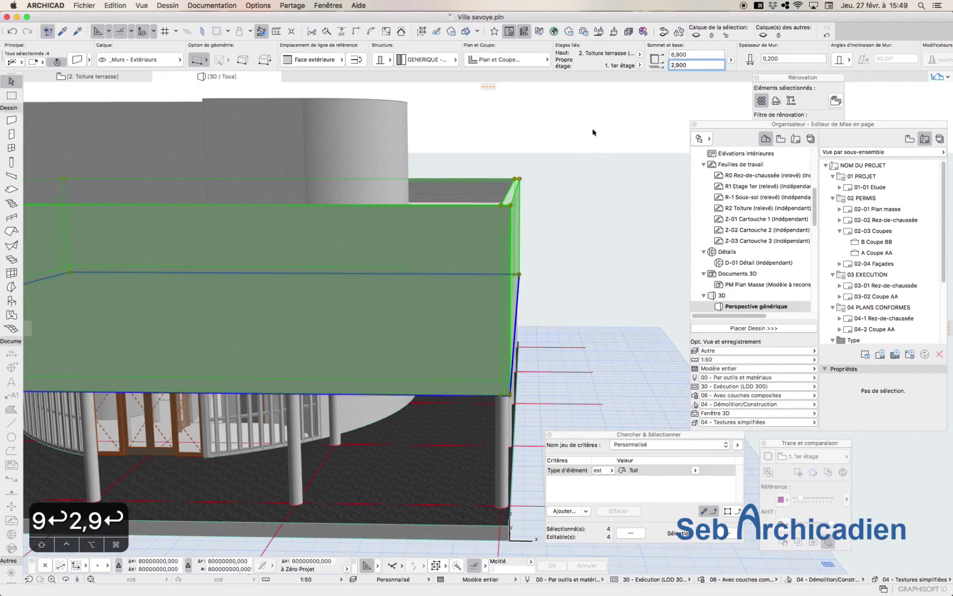
{"action": "left_click", "coordinate": [606, 149]}
{"action": "left_click", "coordinate": [66, 579]}
{"action": "left_click_drag", "start_coordinate": [501, 280], "coordinate": [263, 434]}
Return to the Toiture terrasse plan, select the stairwell walls and suspend groups.
{"action": "left_click", "coordinate": [87, 80]}
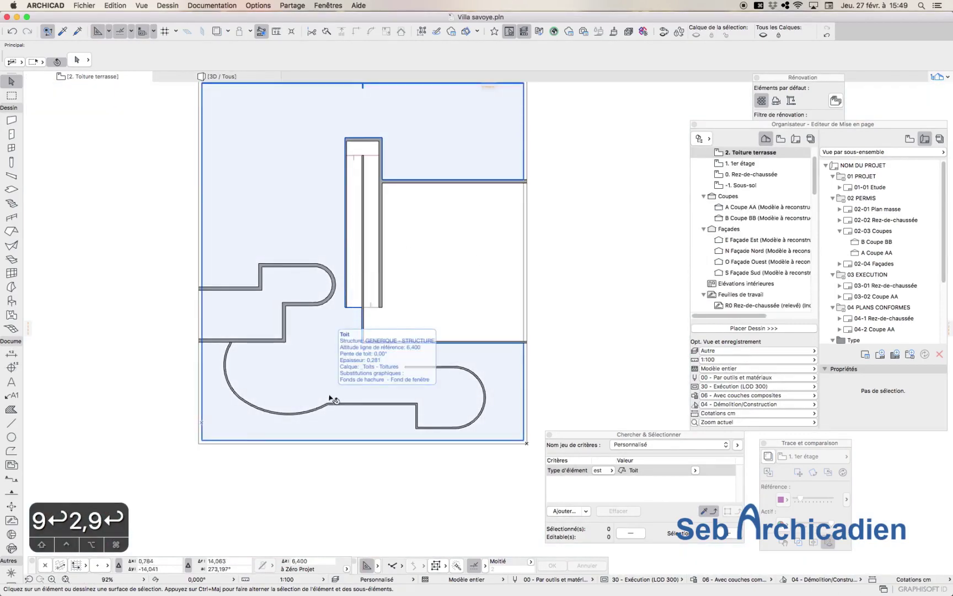
{"action": "scroll", "coordinate": [242, 289], "scroll_direction": "up", "scroll_amount": 6}
{"action": "left_click", "coordinate": [291, 276]}
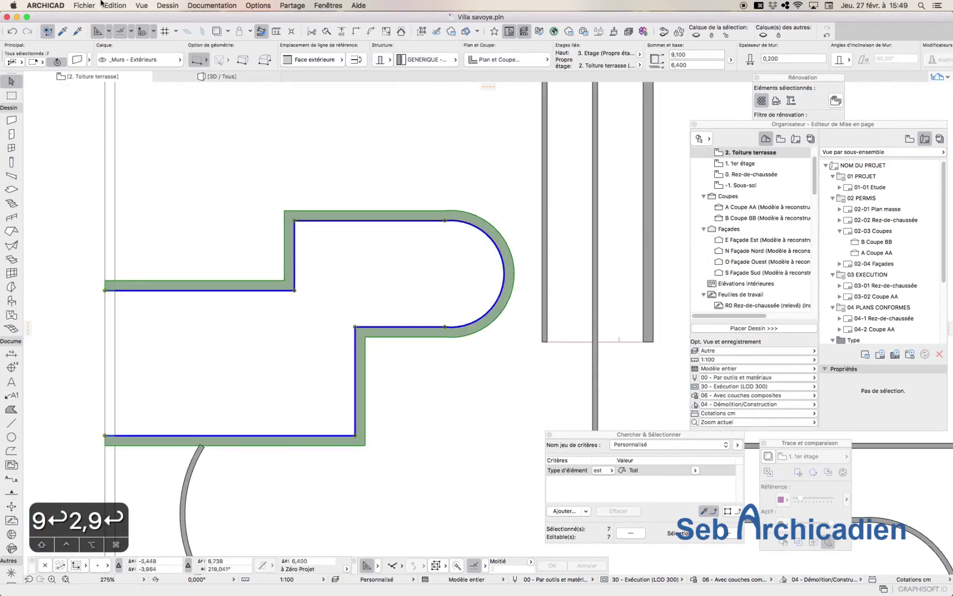
{"action": "left_click", "coordinate": [113, 5]}
{"action": "mouse_move", "coordinate": [232, 155]}
{"action": "left_click", "coordinate": [287, 182]}
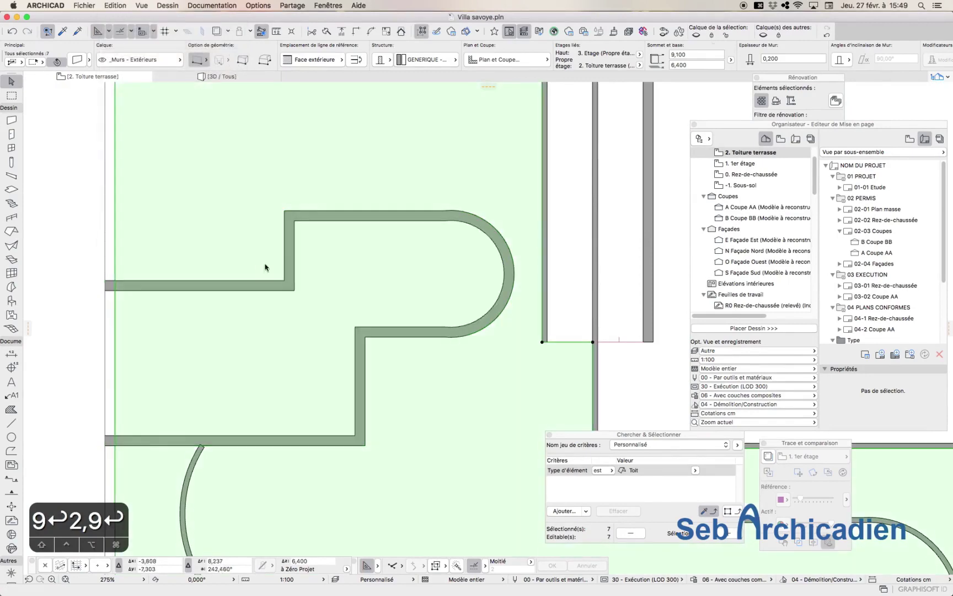
Extend the short wall at the stairwell's inner corner to the opposite stairwell wall with Ajuster.
{"action": "left_click", "coordinate": [288, 283]}
{"action": "left_click", "coordinate": [111, 5]}
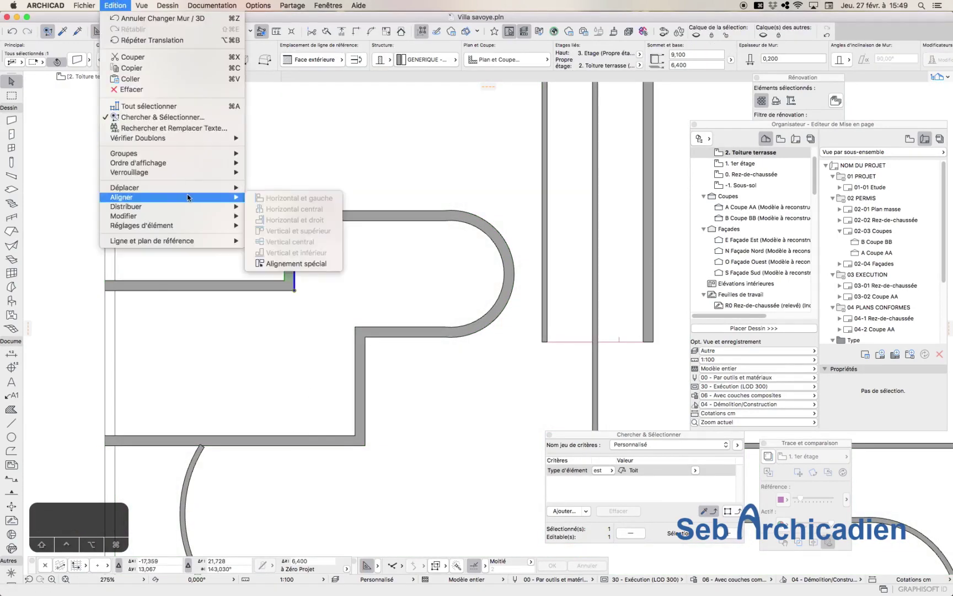
{"action": "mouse_move", "coordinate": [182, 216]}
{"action": "left_click", "coordinate": [276, 283]}
{"action": "left_click", "coordinate": [316, 447]}
Divide the long stairwell wall where the extended cross wall meets it.
{"action": "left_click", "coordinate": [268, 437]}
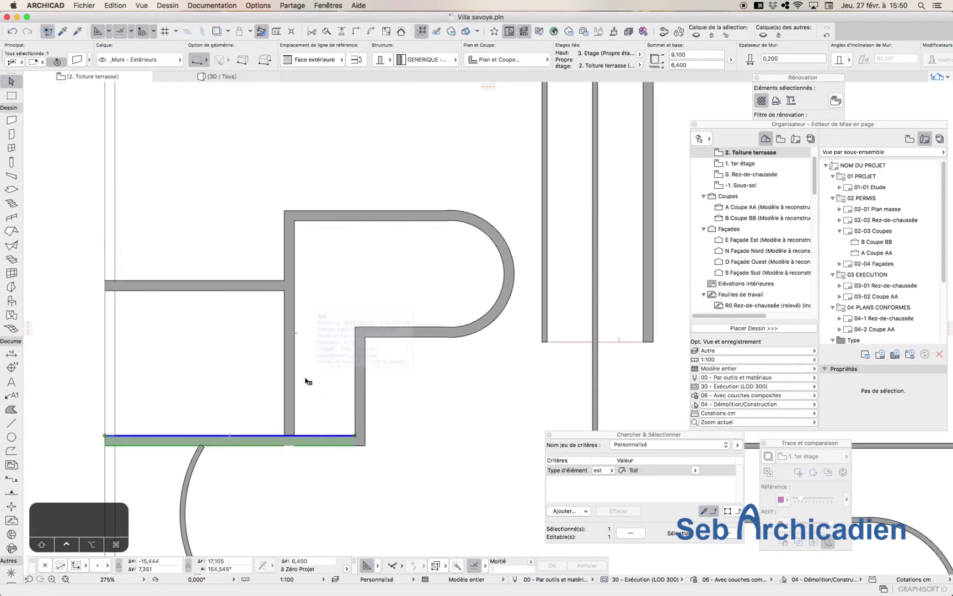
{"action": "left_click", "coordinate": [115, 5]}
{"action": "mouse_move", "coordinate": [182, 216]}
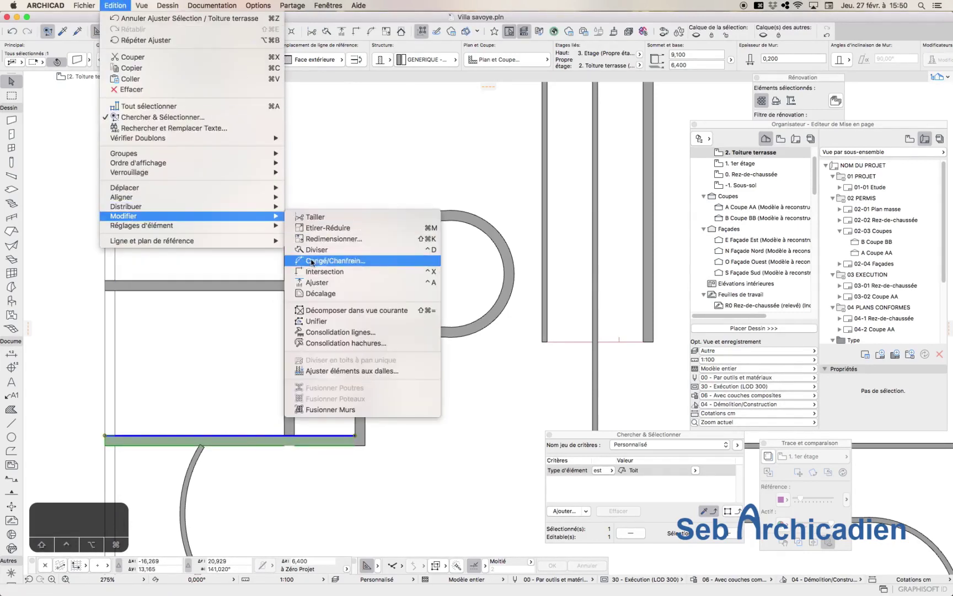
{"action": "left_click", "coordinate": [317, 249]}
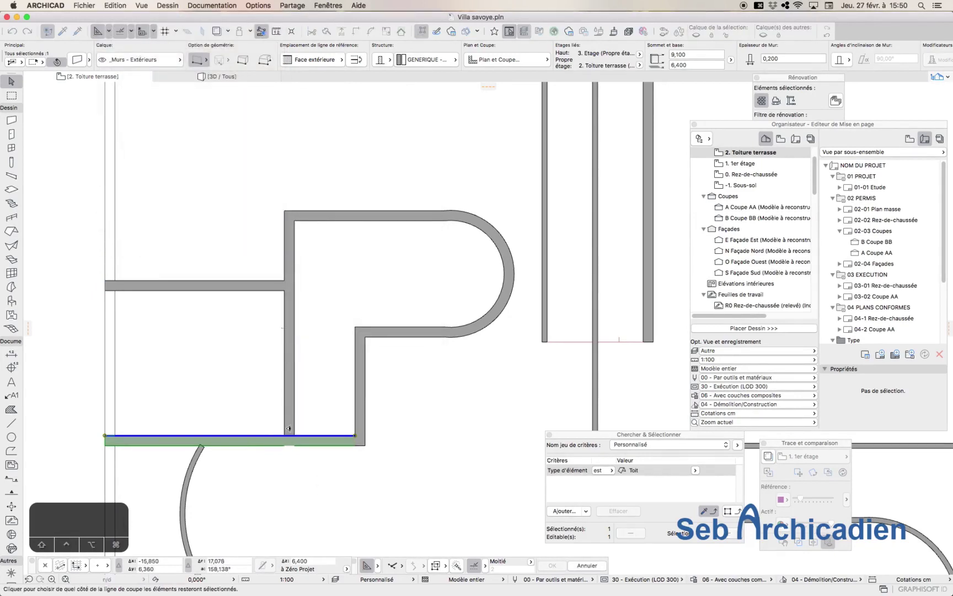
{"action": "left_click", "coordinate": [287, 428]}
{"action": "scroll", "coordinate": [173, 308], "scroll_direction": "down", "scroll_amount": 2}
Select the two parallel wall segments between façade and stairwell and set their base to 6,10 and top to 6,9.
{"action": "left_click", "coordinate": [507, 300]}
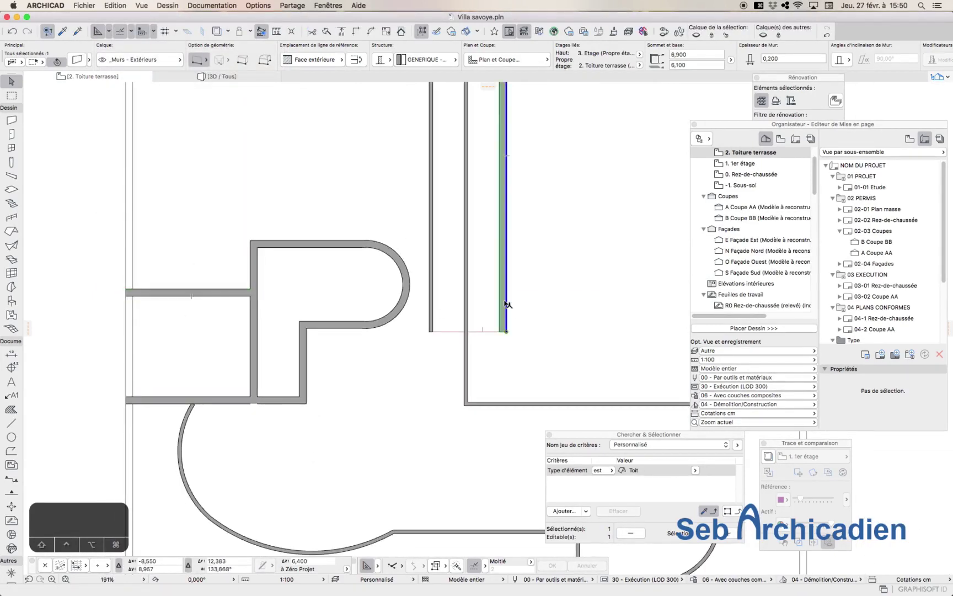
{"action": "left_click", "coordinate": [229, 293]}
{"action": "left_click", "coordinate": [243, 400], "text": "shift"}
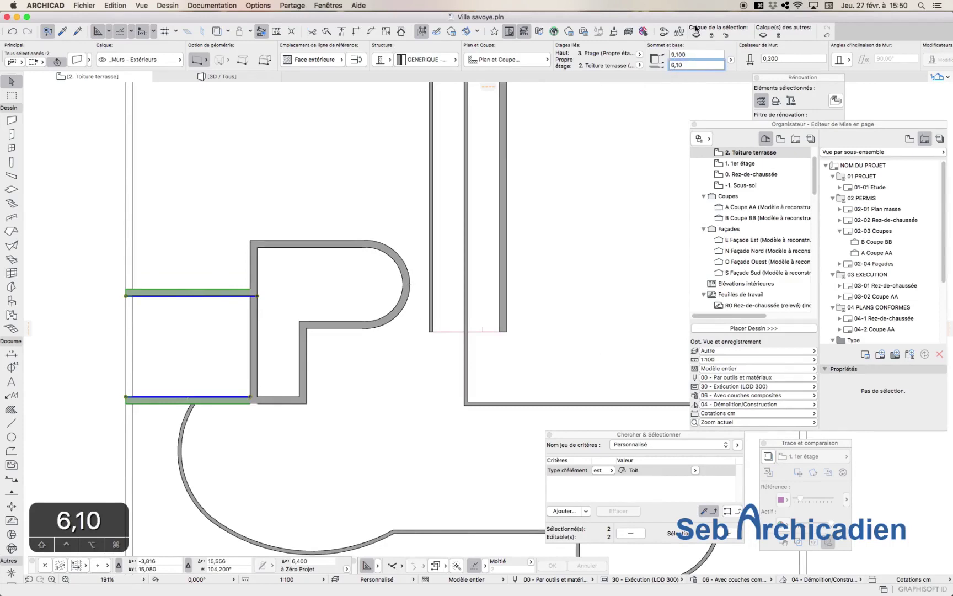
{"action": "type", "text": "6,9"}
{"action": "key", "text": "Return"}
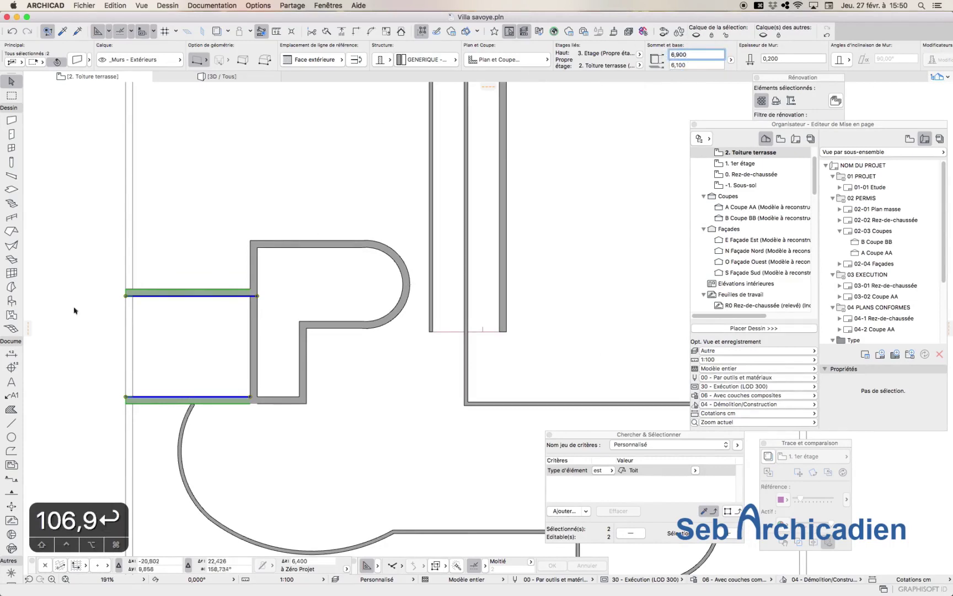
{"action": "left_click", "coordinate": [79, 295]}
Check the heights of the two low wall segments and two façade walls, then display heights as Décalage hauteur et implantation.
{"action": "left_click", "coordinate": [150, 294]}
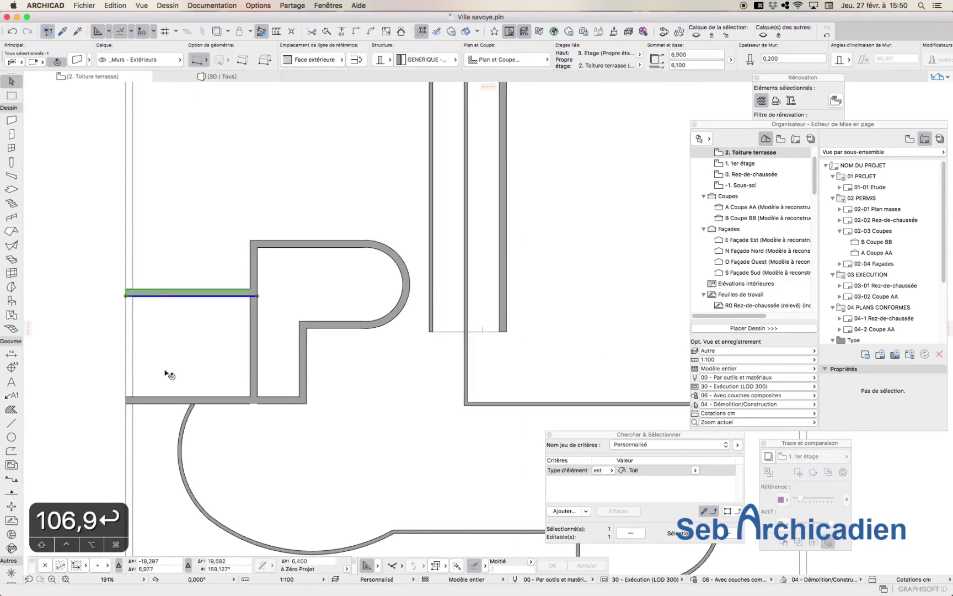
{"action": "left_click", "coordinate": [165, 400], "text": "shift"}
{"action": "scroll", "coordinate": [88, 369], "scroll_direction": "down", "scroll_amount": 5}
{"action": "left_click", "coordinate": [106, 239]}
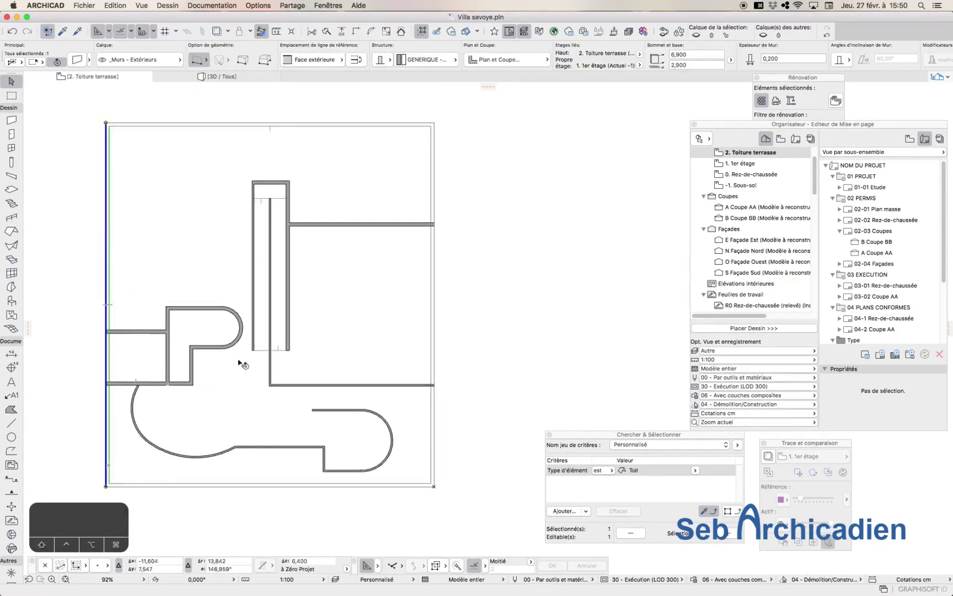
{"action": "left_click", "coordinate": [143, 124]}
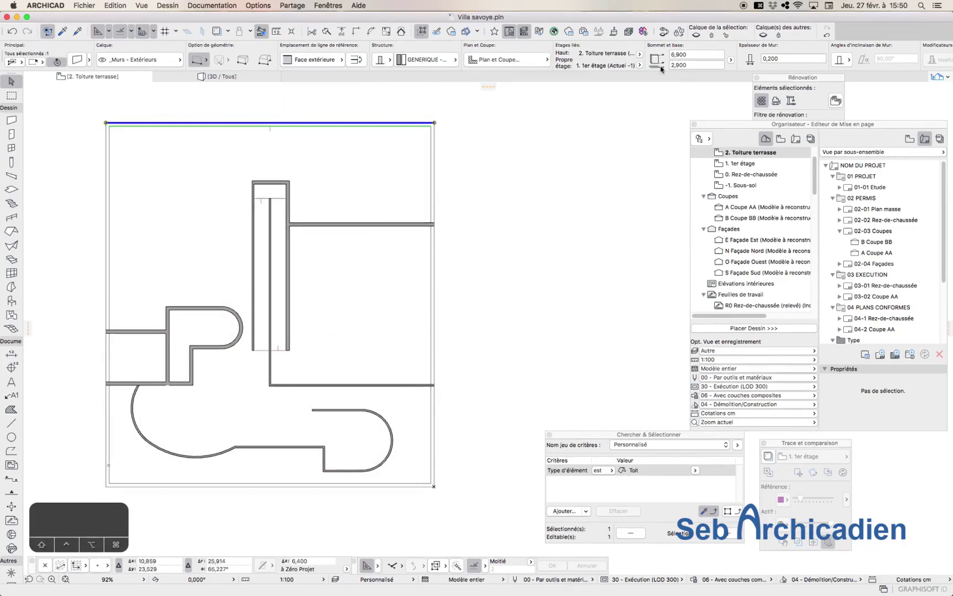
{"action": "left_click", "coordinate": [732, 60]}
{"action": "left_click", "coordinate": [787, 68]}
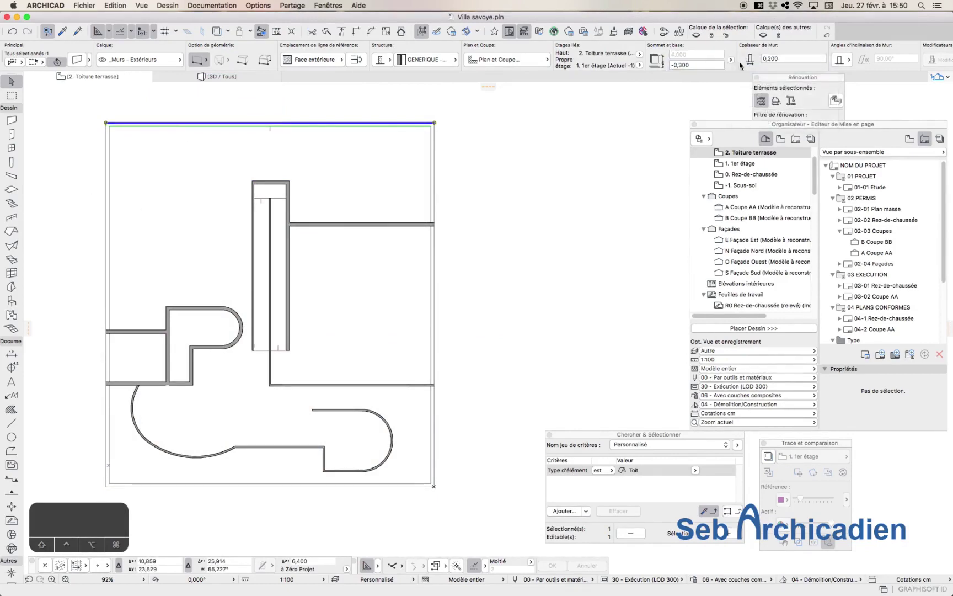
Select the four outer façade walls and set their top offset to 0 relative to the Toiture terrasse storey.
{"action": "type", "text": "0"}
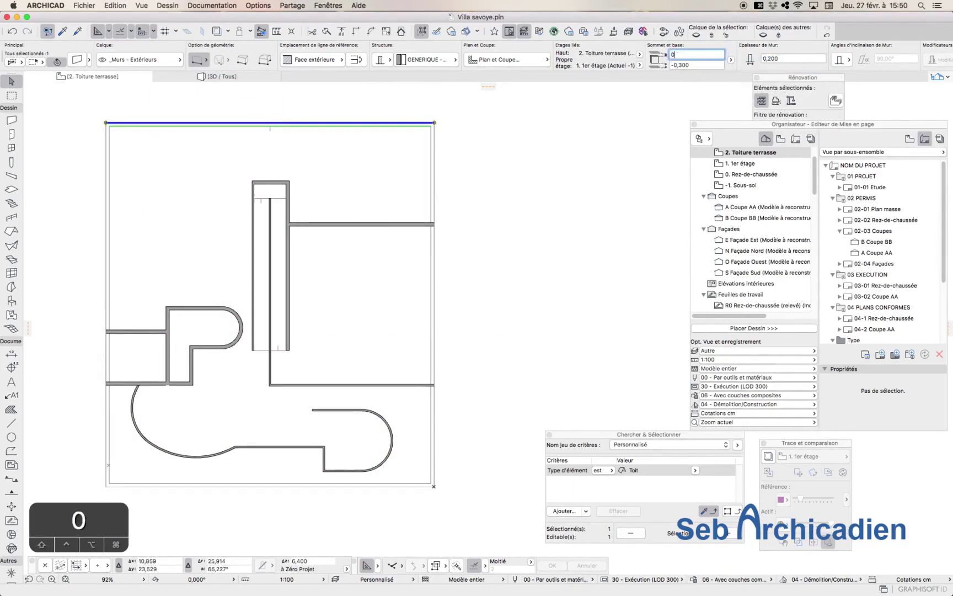
{"action": "key", "text": "Return"}
{"action": "left_click", "coordinate": [348, 135]}
{"action": "left_click", "coordinate": [434, 143], "text": "shift"}
{"action": "left_click", "coordinate": [106, 192], "text": "shift"}
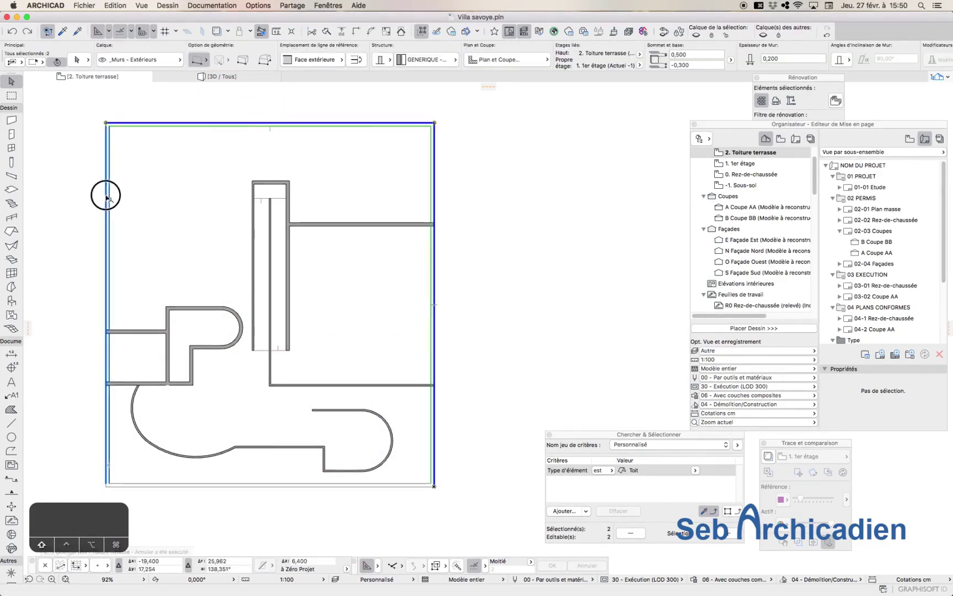
{"action": "left_click", "coordinate": [196, 485], "text": "shift"}
{"action": "type", "text": "0"}
{"action": "key", "text": "Return"}
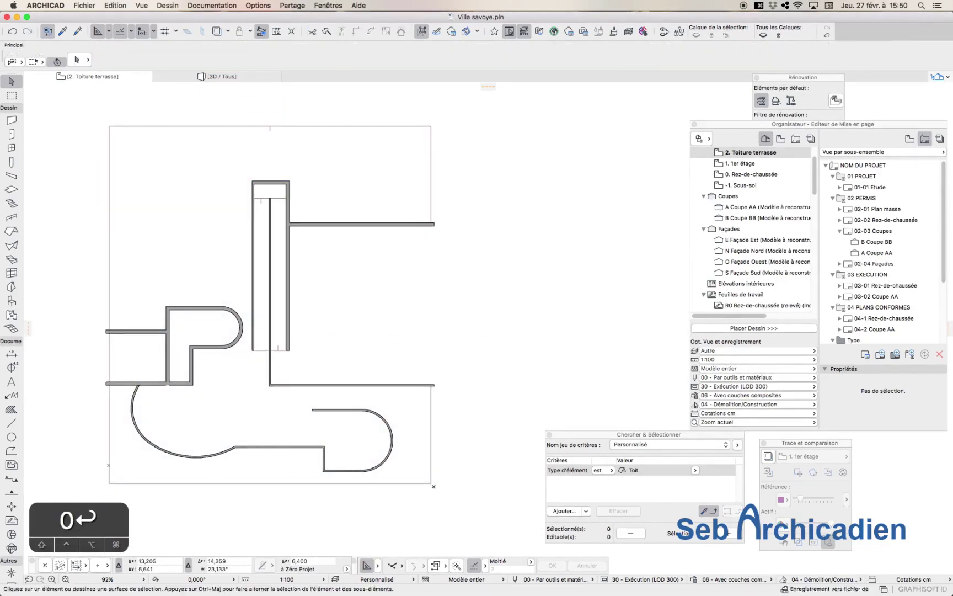
Copy the four outer façade walls from the 1er étage storey and paste them in place on the Toiture terrasse storey.
{"action": "double_click", "coordinate": [742, 163]}
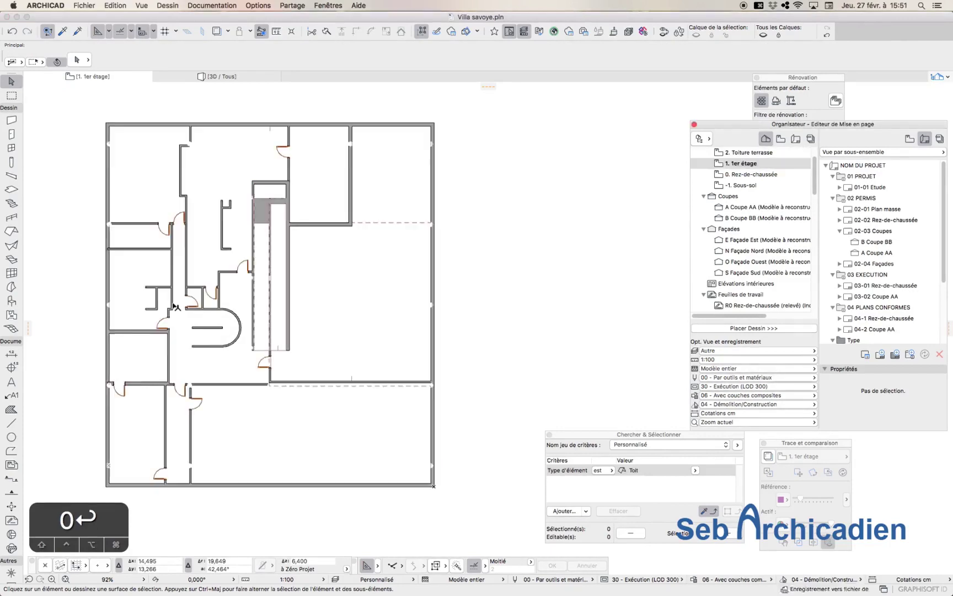
{"action": "left_click", "coordinate": [323, 486]}
{"action": "left_click", "coordinate": [434, 410], "text": "shift"}
{"action": "left_click", "coordinate": [106, 411], "text": "shift"}
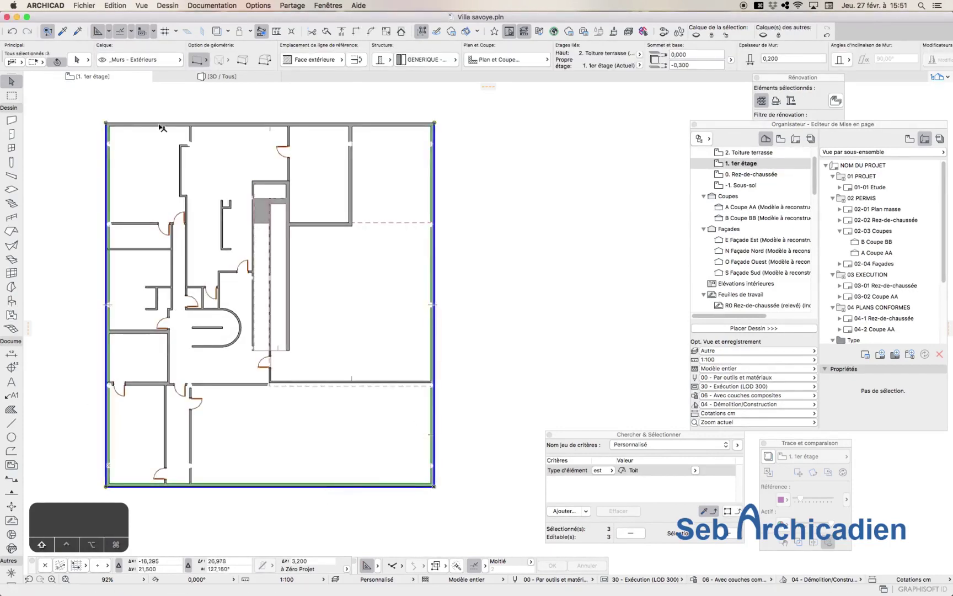
{"action": "left_click", "coordinate": [232, 125], "text": "shift"}
{"action": "key", "text": "super+c"}
{"action": "double_click", "coordinate": [742, 152]}
{"action": "key", "text": "super+v"}
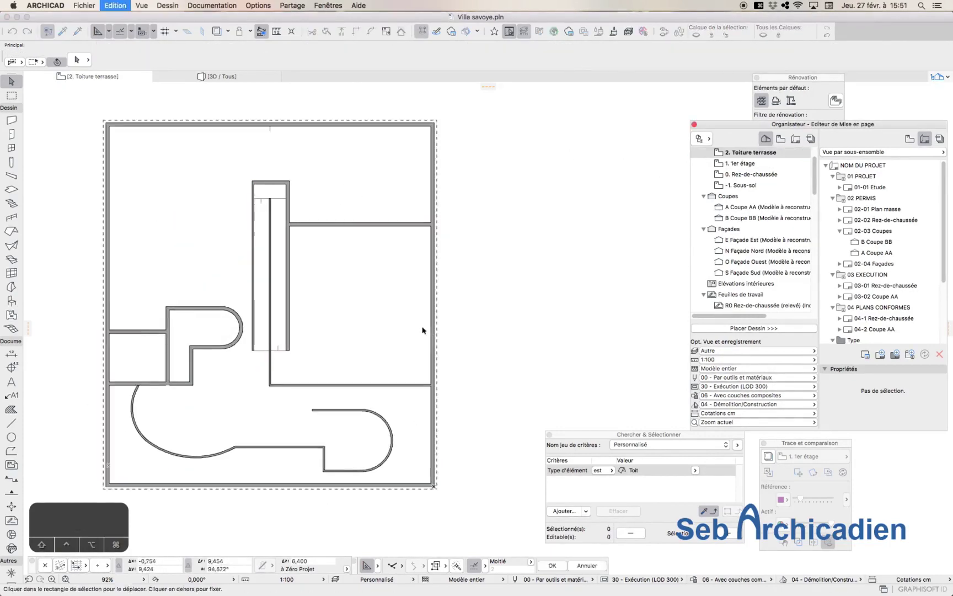
{"action": "left_click", "coordinate": [464, 248]}
Select the four pasted façade walls, display their heights from project zero and set their top to 6,90.
{"action": "left_click", "coordinate": [432, 145]}
{"action": "left_click", "coordinate": [262, 124], "text": "shift"}
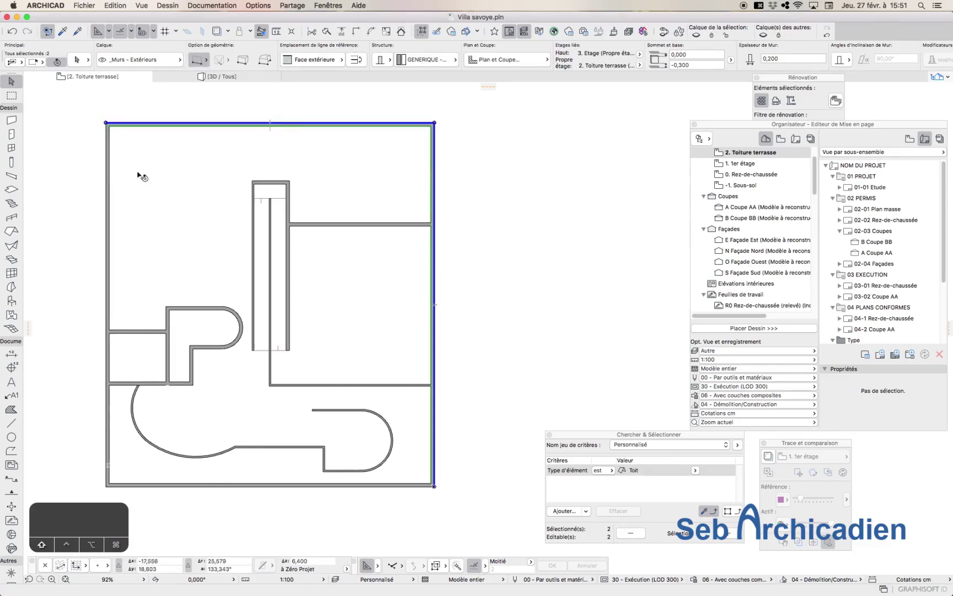
{"action": "left_click", "coordinate": [223, 485], "text": "shift"}
{"action": "left_click", "coordinate": [729, 59]}
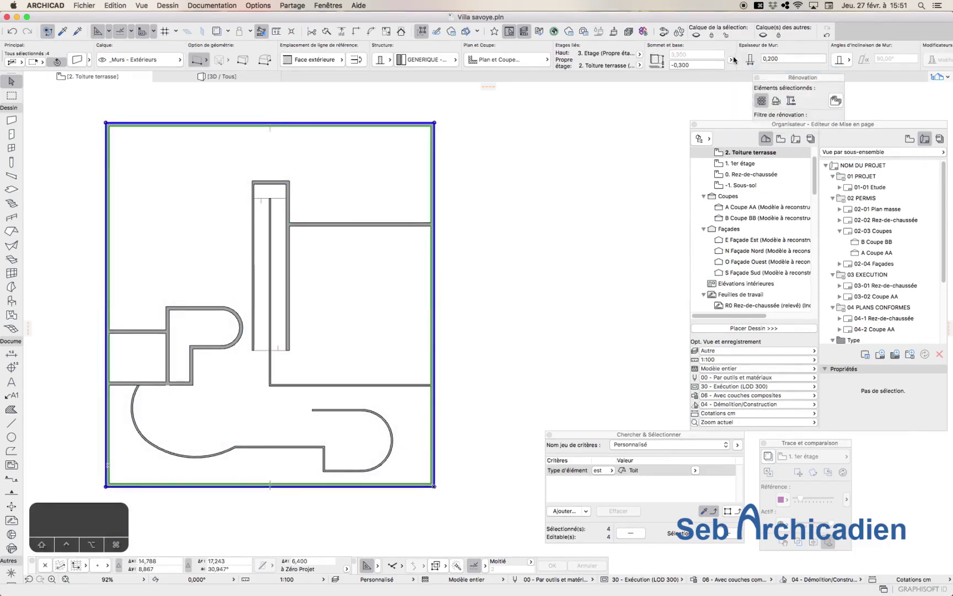
{"action": "left_click", "coordinate": [757, 86]}
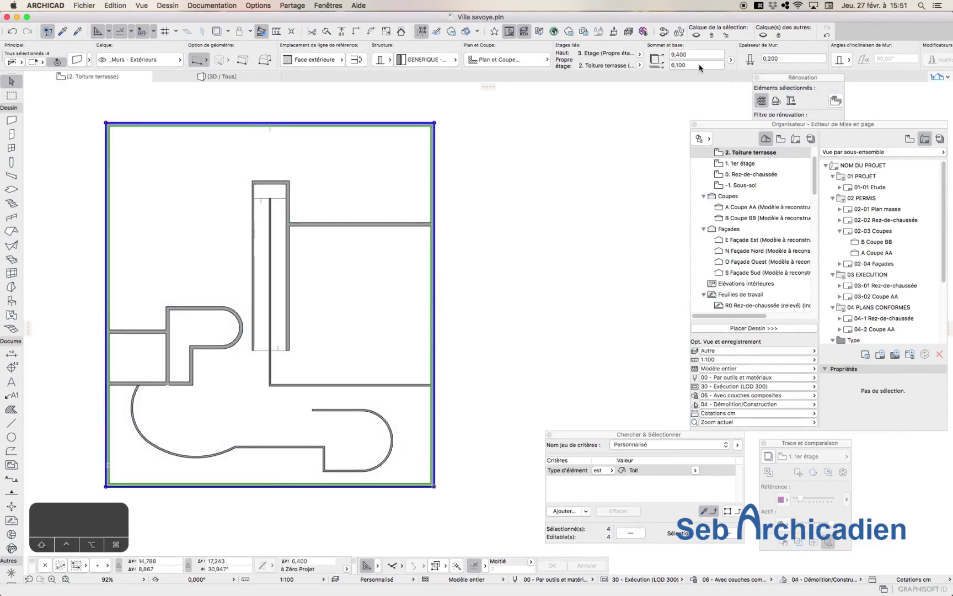
{"action": "left_click", "coordinate": [361, 233]}
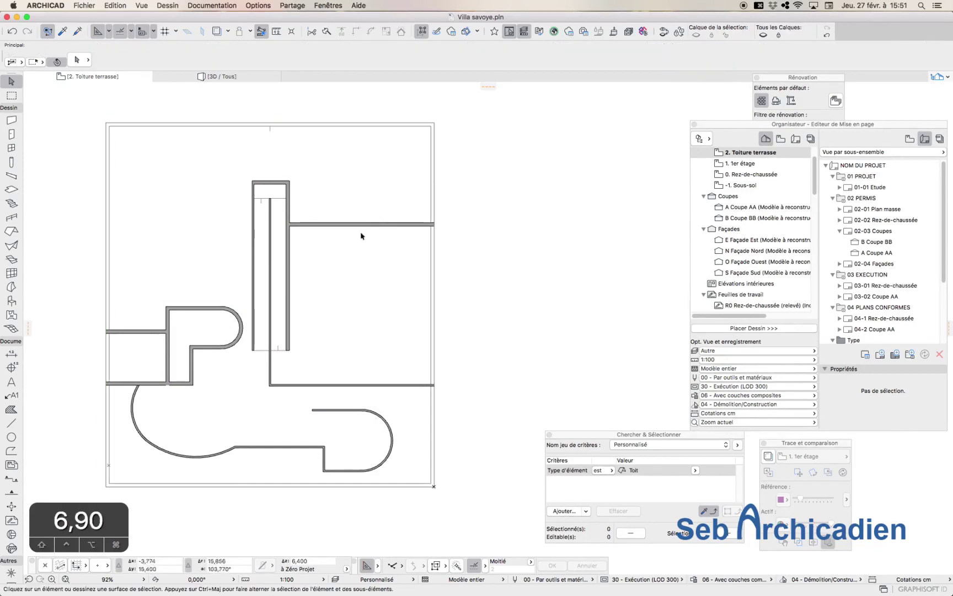
Inspect the façade parapets in 3D from several sides, selecting two of them to check their extents.
{"action": "left_click", "coordinate": [229, 77]}
{"action": "scroll", "coordinate": [244, 442], "scroll_direction": "up", "scroll_amount": 3}
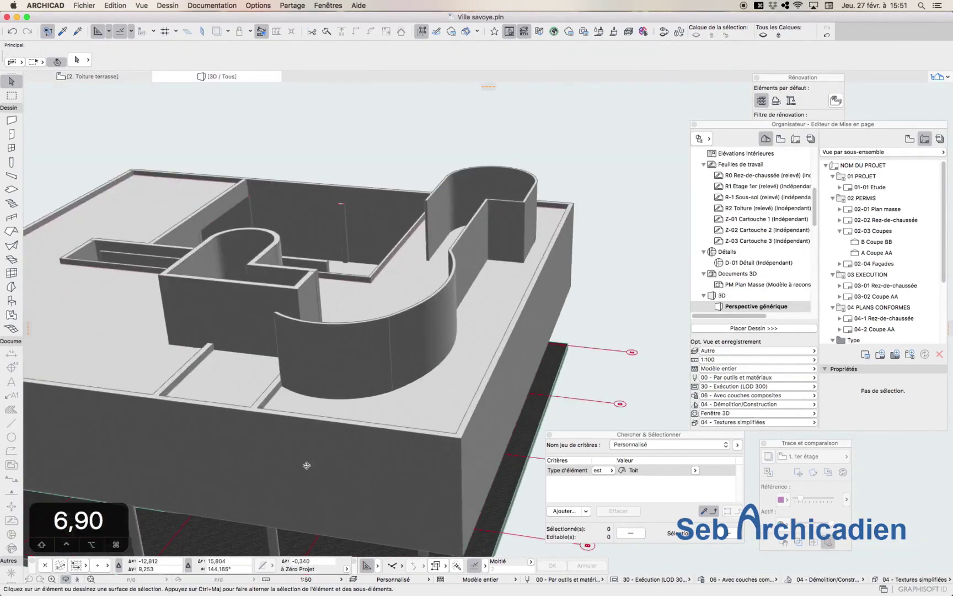
{"action": "left_click", "coordinate": [398, 492]}
{"action": "left_click", "coordinate": [439, 448]}
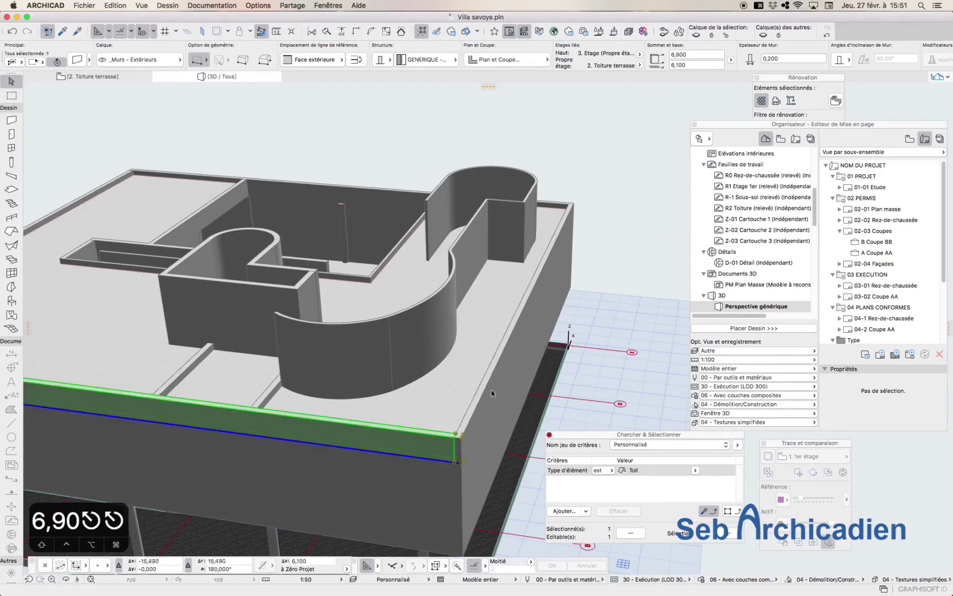
{"action": "left_click", "coordinate": [491, 391]}
{"action": "scroll", "coordinate": [600, 376], "scroll_direction": "down", "scroll_amount": 4}
{"action": "scroll", "coordinate": [180, 419], "scroll_direction": "down", "scroll_amount": 2}
{"action": "scroll", "coordinate": [264, 436], "scroll_direction": "up", "scroll_amount": 3}
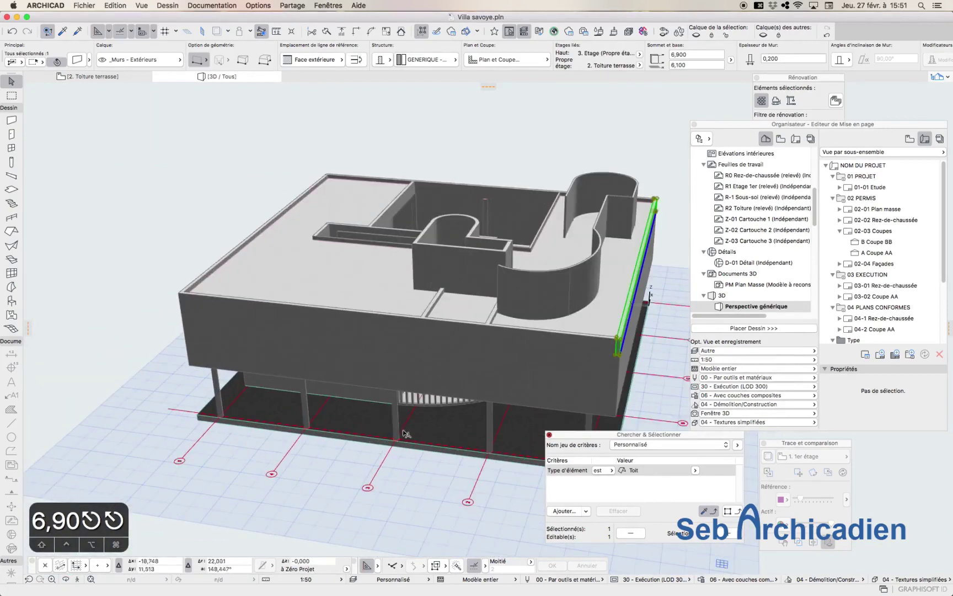
{"action": "scroll", "coordinate": [404, 434], "scroll_direction": "down", "scroll_amount": 2}
{"action": "middle_click_drag", "start_coordinate": [362, 415], "coordinate": [287, 330], "text": "shift"}
{"action": "scroll", "coordinate": [164, 295], "scroll_direction": "down", "scroll_amount": 2}
{"action": "left_click_drag", "start_coordinate": [287, 329], "coordinate": [305, 289]}
{"action": "scroll", "coordinate": [485, 278], "scroll_direction": "up", "scroll_amount": 3}
{"action": "scroll", "coordinate": [485, 279], "scroll_direction": "up", "scroll_amount": 3}
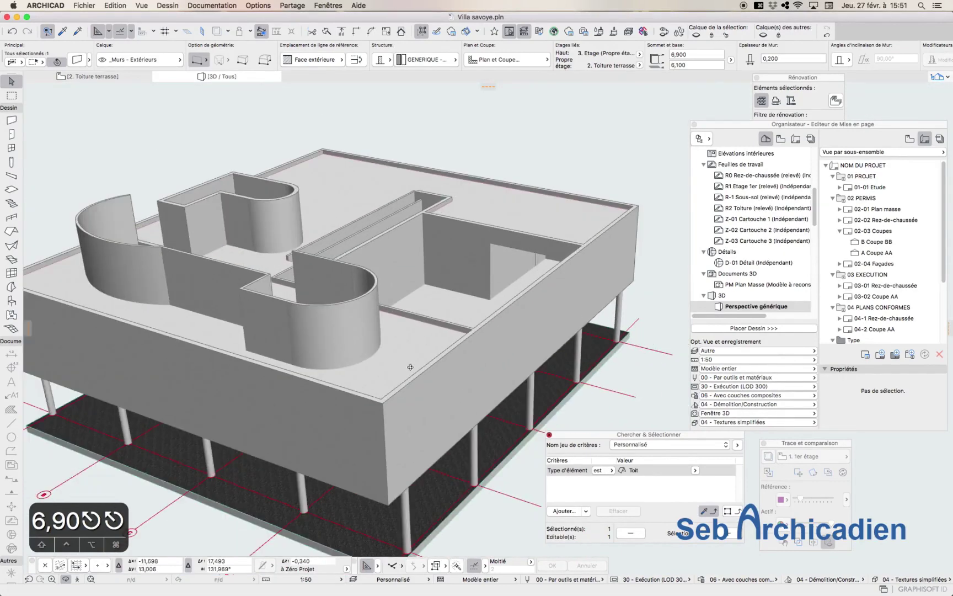
Open the Rez-de-chaussée plan and redisplay the hidden layers so the grid, columns, stairs and markers show again.
{"action": "left_click", "coordinate": [112, 76]}
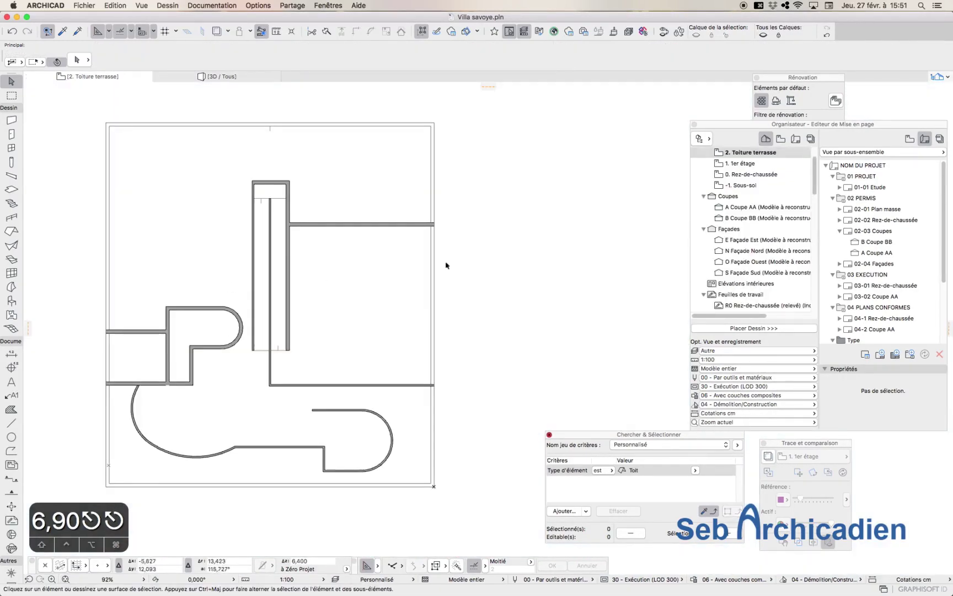
{"action": "double_click", "coordinate": [751, 174]}
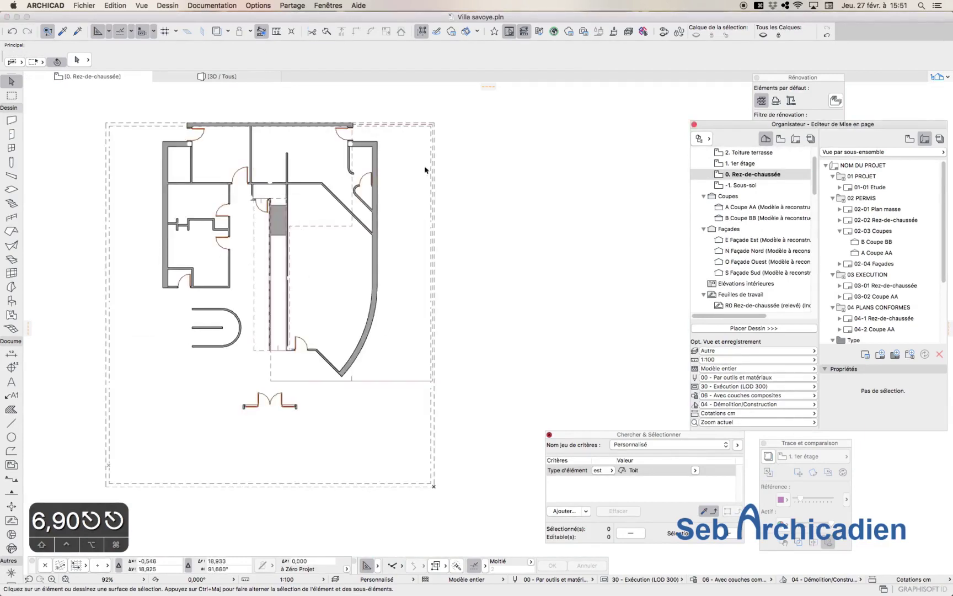
{"action": "left_click", "coordinate": [434, 150]}
{"action": "left_click", "coordinate": [170, 6]}
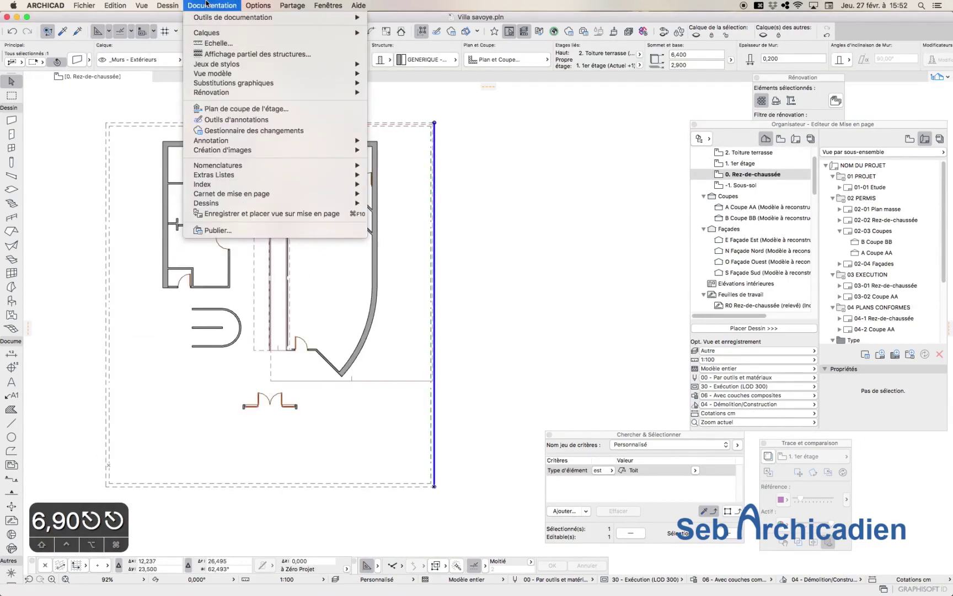
{"action": "left_click", "coordinate": [828, 32]}
{"action": "left_click", "coordinate": [827, 35]}
{"action": "scroll", "coordinate": [181, 191], "scroll_direction": "up", "scroll_amount": 3}
{"action": "middle_click_drag", "start_coordinate": [181, 192], "coordinate": [325, 200]}
{"action": "scroll", "coordinate": [184, 186], "scroll_direction": "down", "scroll_amount": 3}
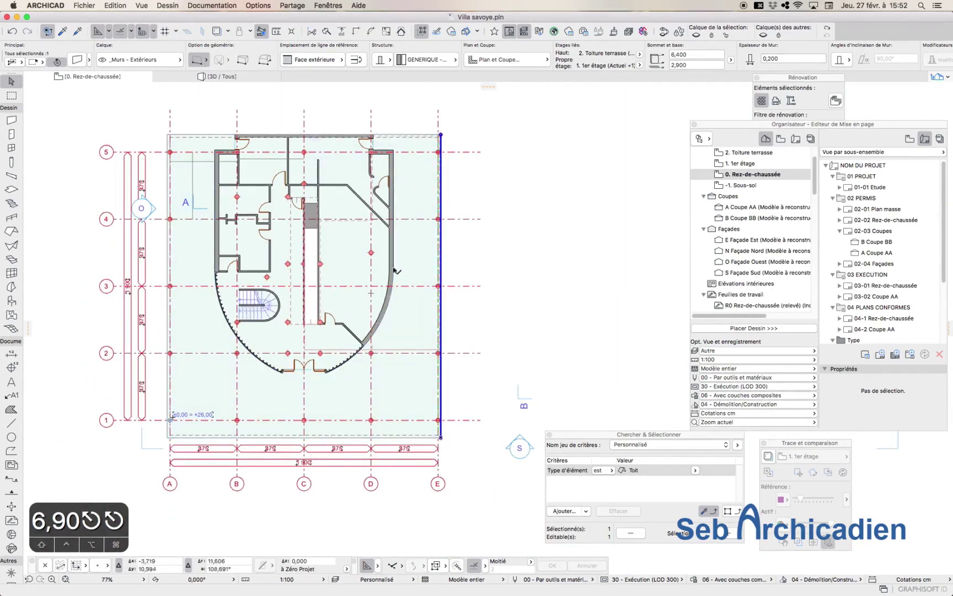
{"action": "scroll", "coordinate": [380, 190], "scroll_direction": "up", "scroll_amount": 2}
Save the project and deselect the façade wall.
{"action": "left_click", "coordinate": [85, 5]}
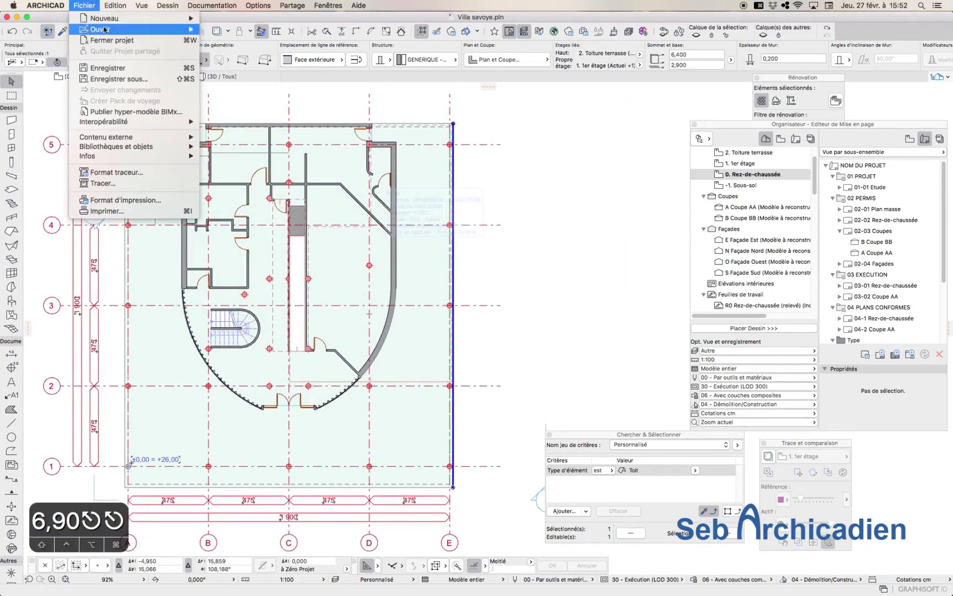
{"action": "left_click", "coordinate": [114, 69]}
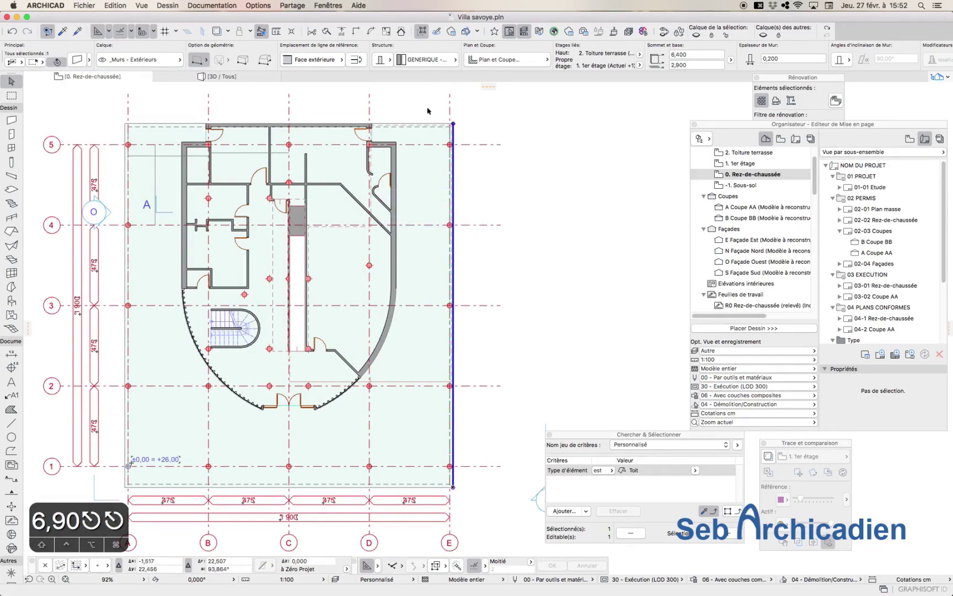
{"action": "left_click", "coordinate": [504, 126]}
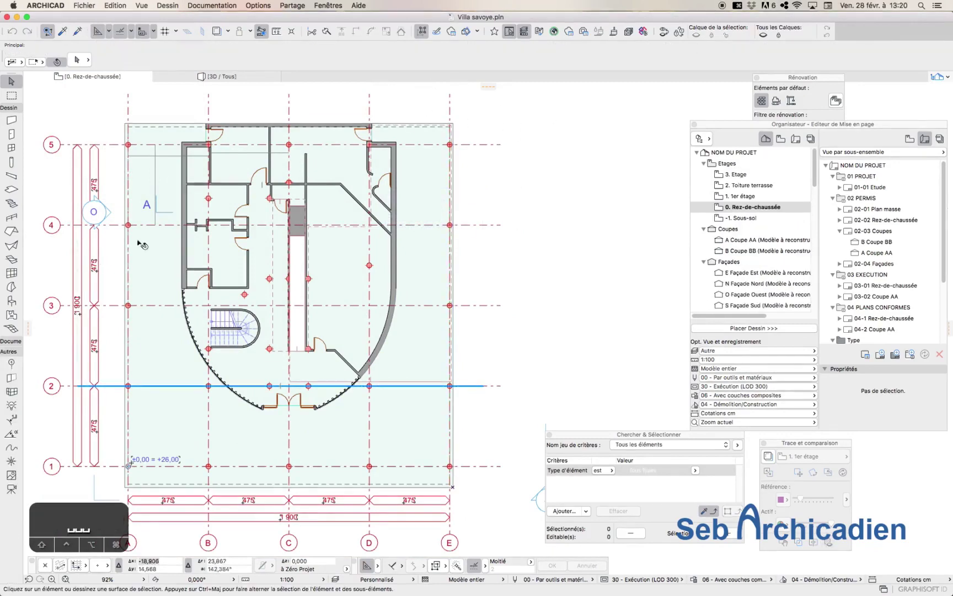
Choose the basic Fenêtre 22 and place it in the thick west wall on the Rez-de-chaussée plan, just above axis 4.
{"action": "scroll", "coordinate": [140, 244], "scroll_direction": "up", "scroll_amount": 5}
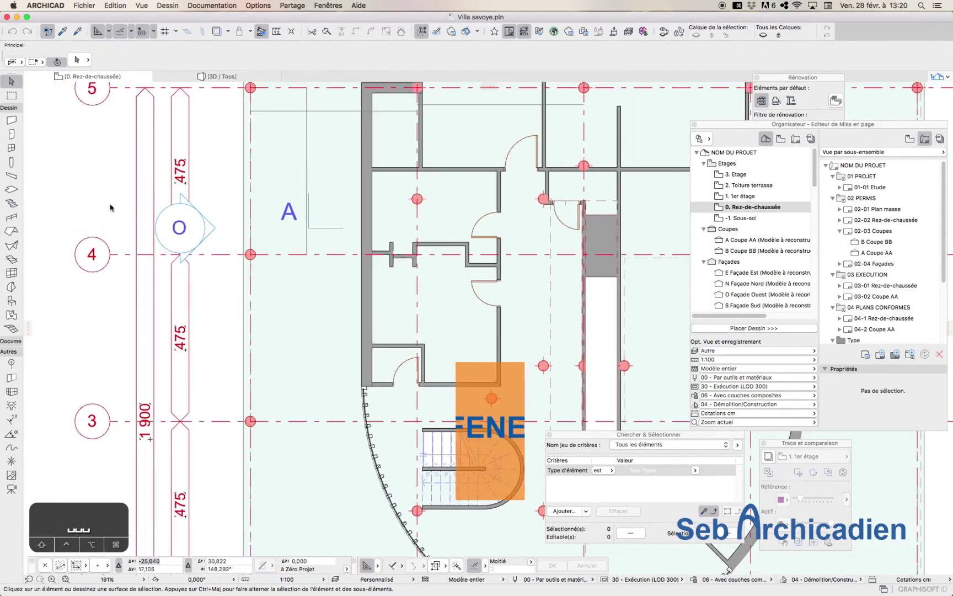
{"action": "double_click", "coordinate": [12, 147]}
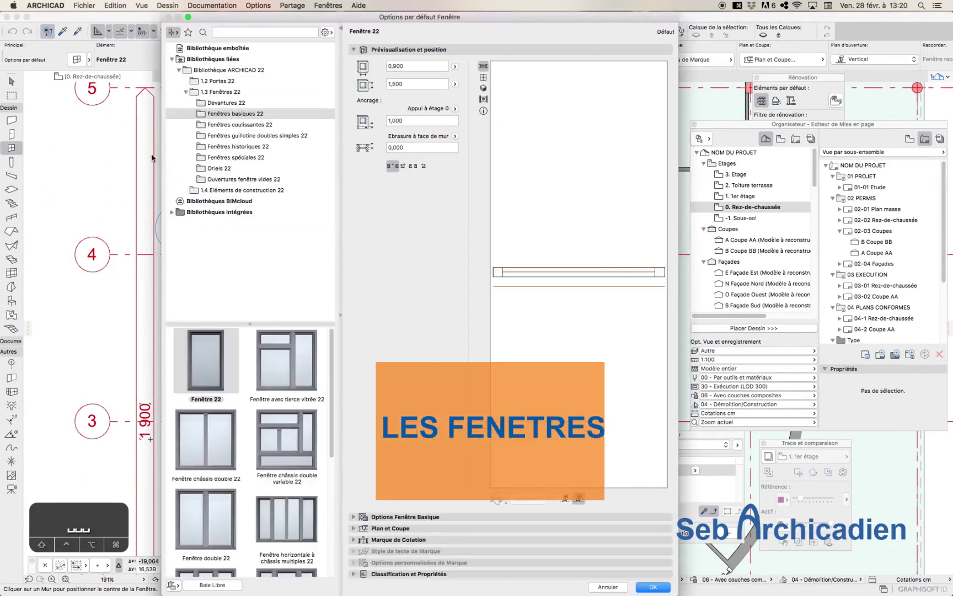
{"action": "left_click", "coordinate": [204, 356]}
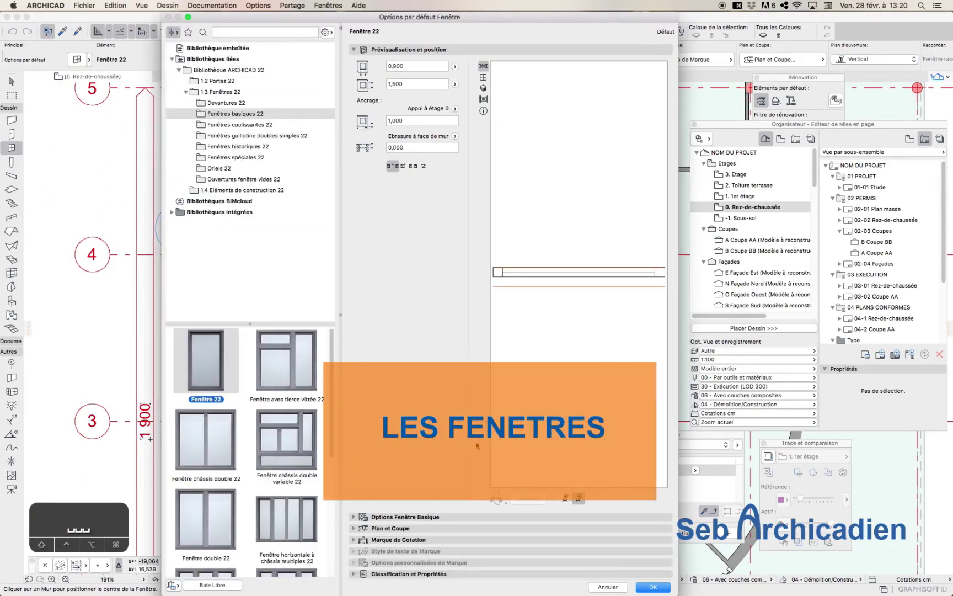
{"action": "scroll", "coordinate": [288, 343], "scroll_direction": "down", "scroll_amount": 3}
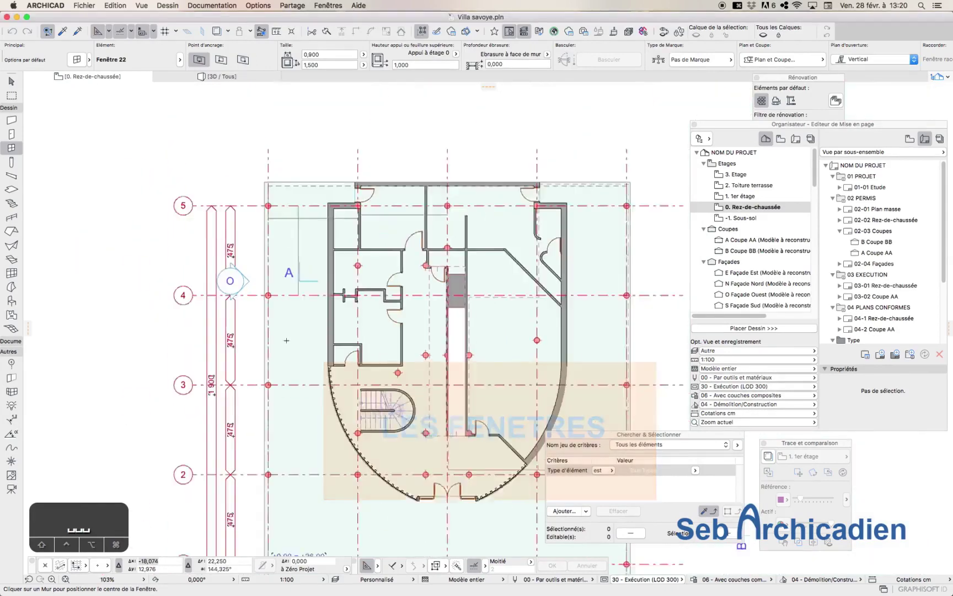
{"action": "scroll", "coordinate": [326, 235], "scroll_direction": "up", "scroll_amount": 3}
{"action": "left_click", "coordinate": [330, 305]}
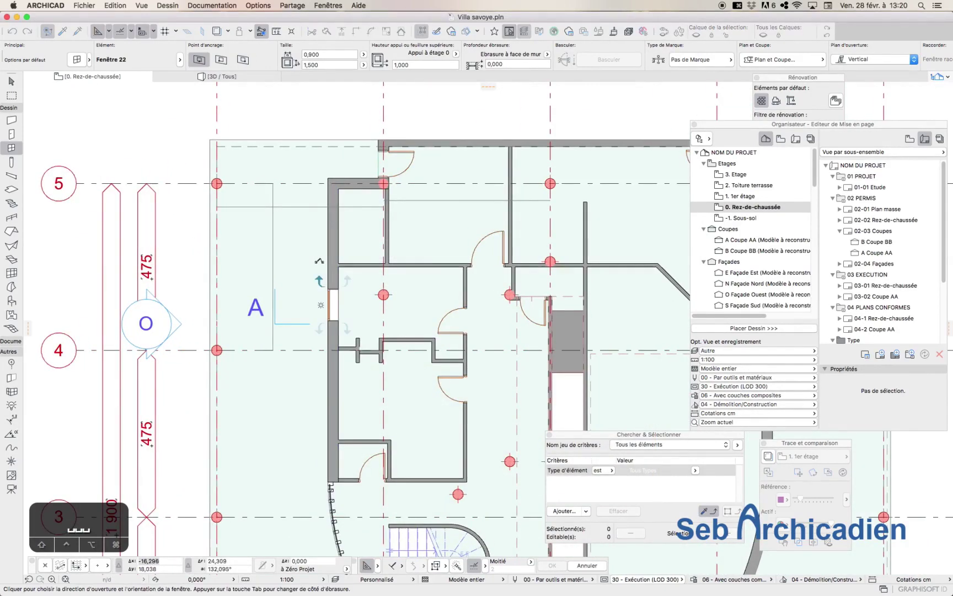
{"action": "scroll", "coordinate": [328, 279], "scroll_direction": "up", "scroll_amount": 5}
Stretch the new window at both ends between the two adjoining partitions and set its width to 2,000.
{"action": "left_click", "coordinate": [11, 81]}
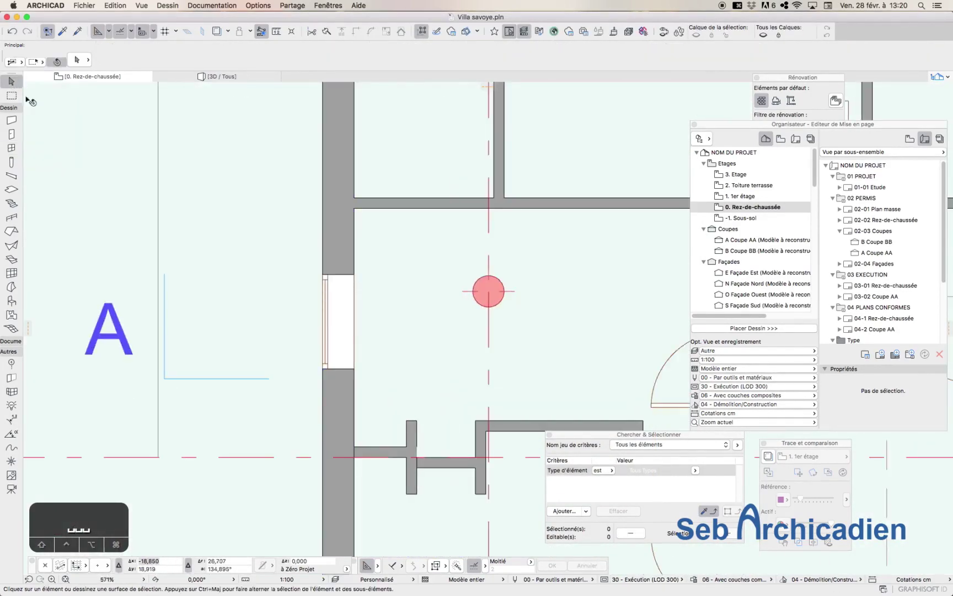
{"action": "left_click", "coordinate": [353, 276]}
{"action": "left_click", "coordinate": [354, 274]}
{"action": "left_click", "coordinate": [354, 208]}
{"action": "left_click", "coordinate": [353, 368]}
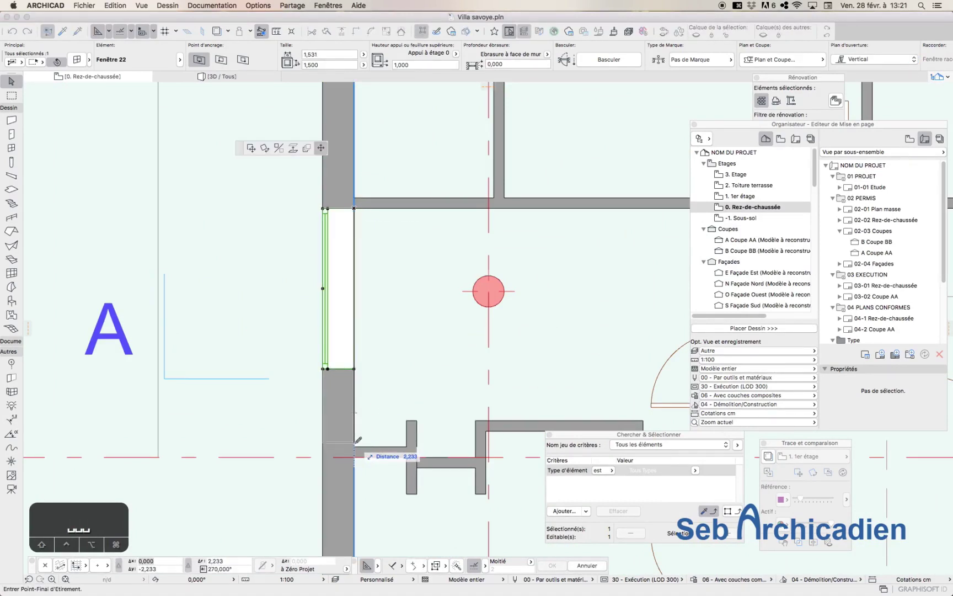
{"action": "left_click", "coordinate": [356, 435]}
{"action": "left_click", "coordinate": [354, 209]}
{"action": "left_click", "coordinate": [353, 218]}
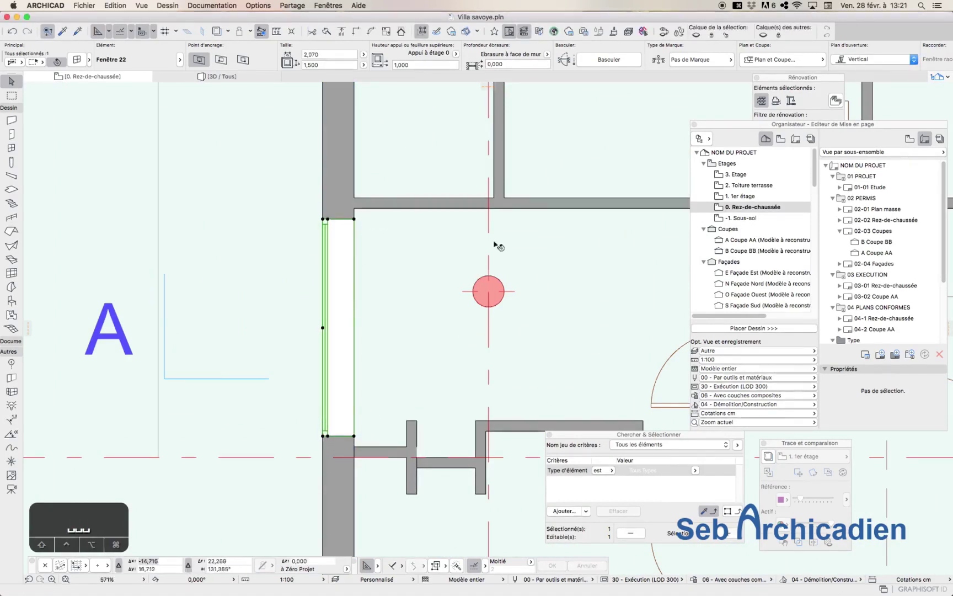
{"action": "type", "text": "2"}
{"action": "key", "text": "Return"}
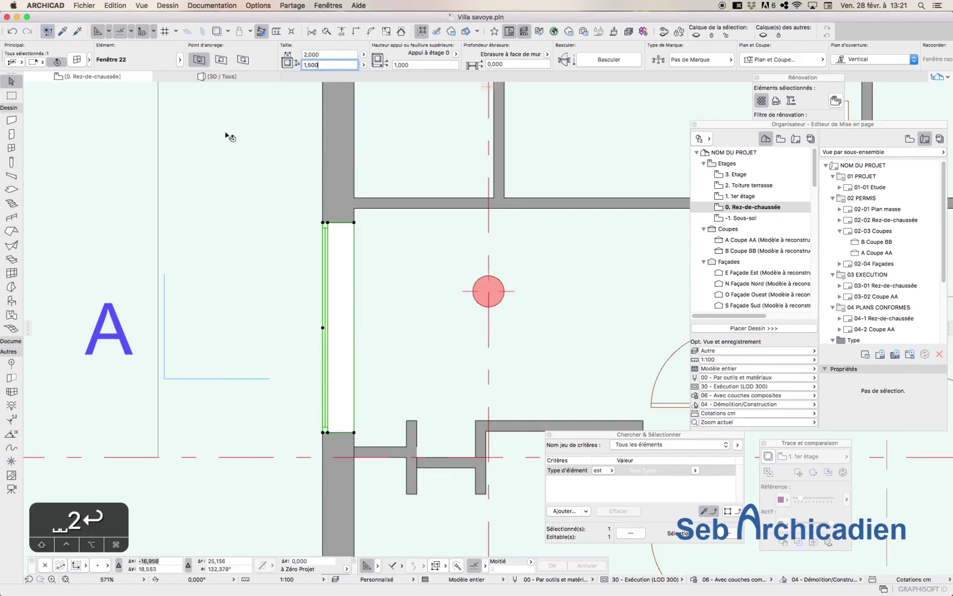
Orbit the 3D model to the new ground-floor window, select it and set its height to 1,000.
{"action": "key", "text": "F3"}
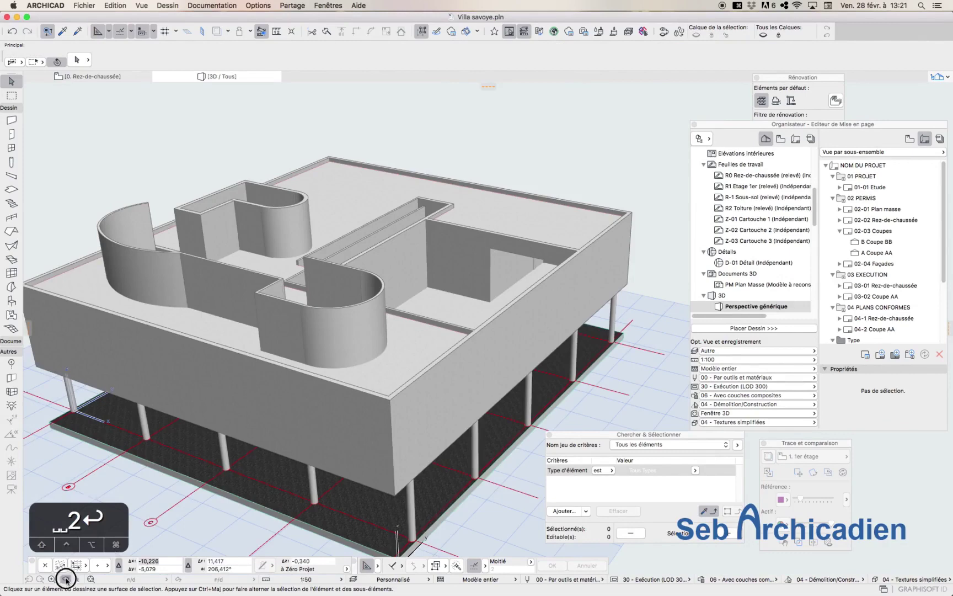
{"action": "left_click", "coordinate": [65, 579]}
{"action": "left_click_drag", "start_coordinate": [331, 364], "coordinate": [541, 364]}
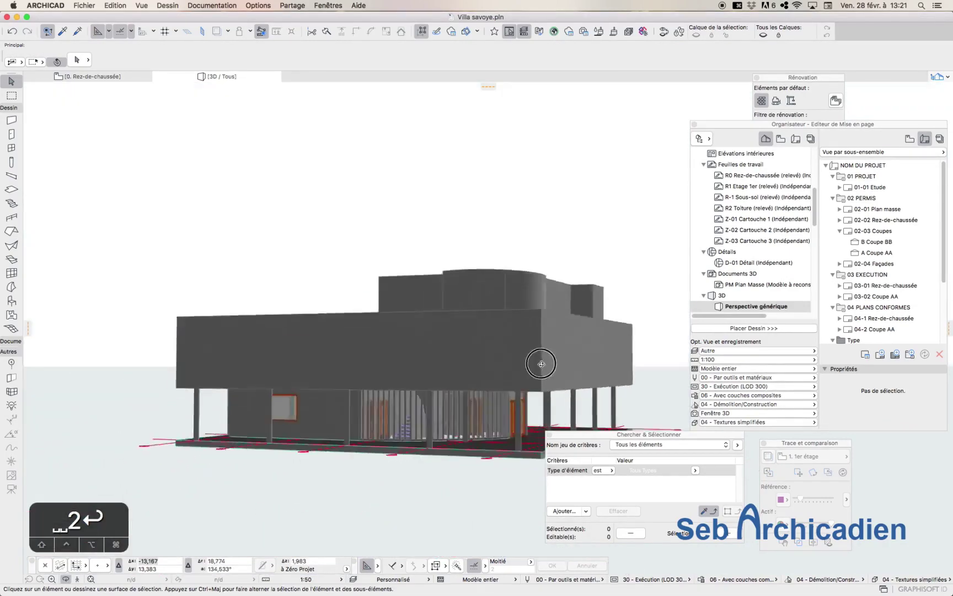
{"action": "scroll", "coordinate": [419, 386], "scroll_direction": "up", "scroll_amount": 5}
{"action": "left_click", "coordinate": [342, 413]}
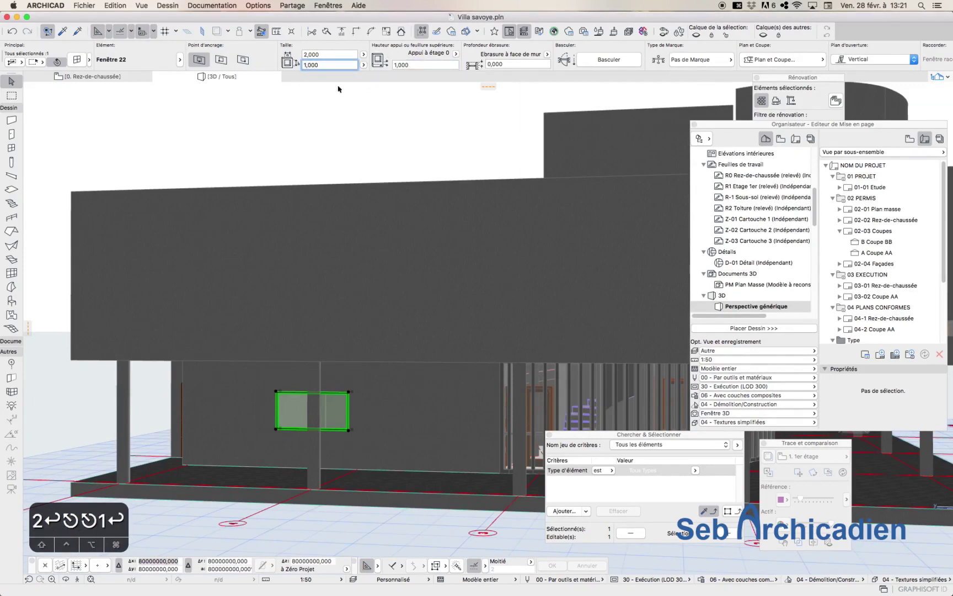
Return to the Rez-de-chaussée plan and set the window's reveal depth from the wall face to 0,1.
{"action": "left_click", "coordinate": [115, 76]}
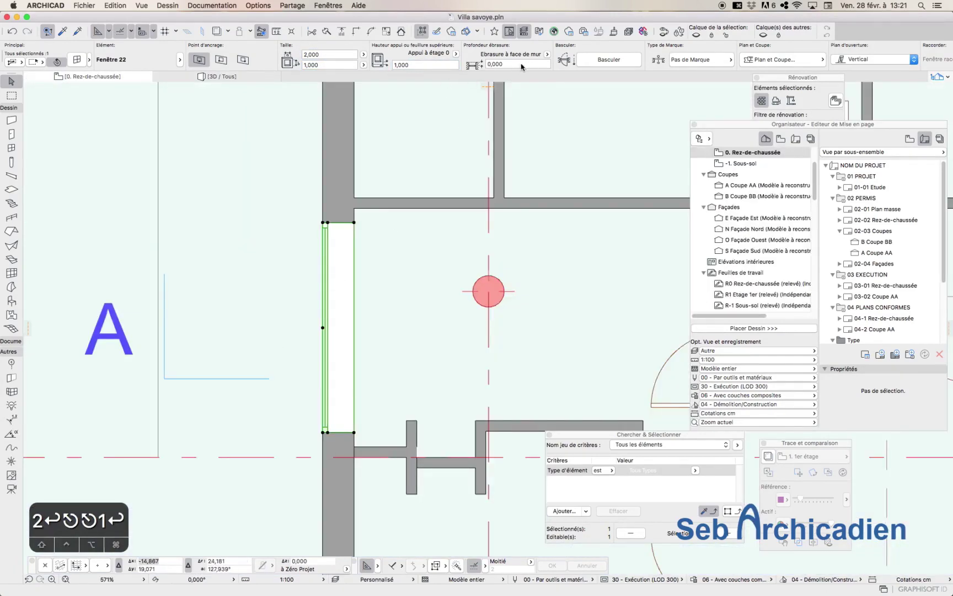
{"action": "type", "text": "0,1"}
{"action": "key", "text": "Return"}
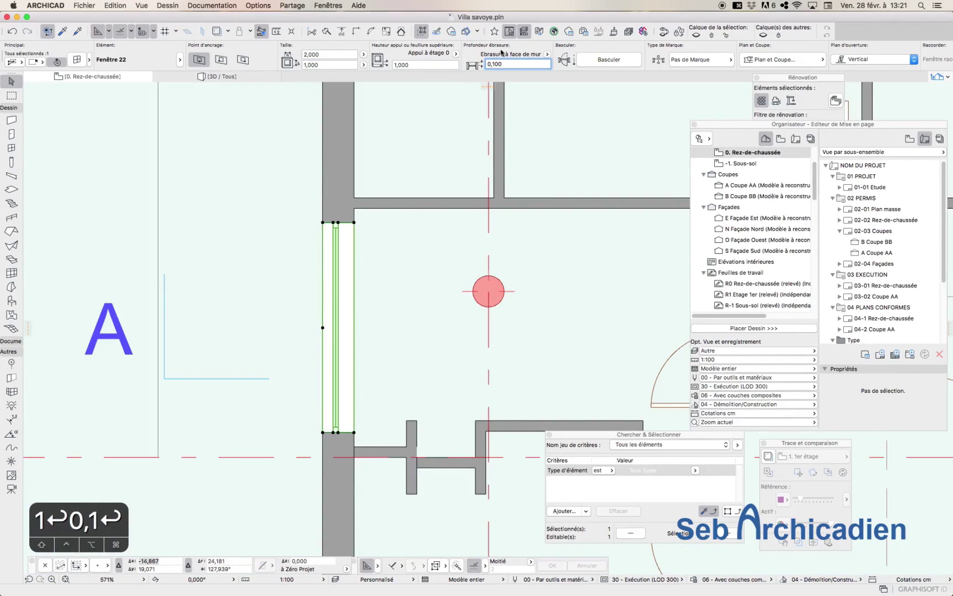
Set the window's reveal depth to 0,2 and place a second window with the same settings in the west wall, just south of axis 4.
{"action": "type", "text": "0,2"}
{"action": "key", "text": "Return"}
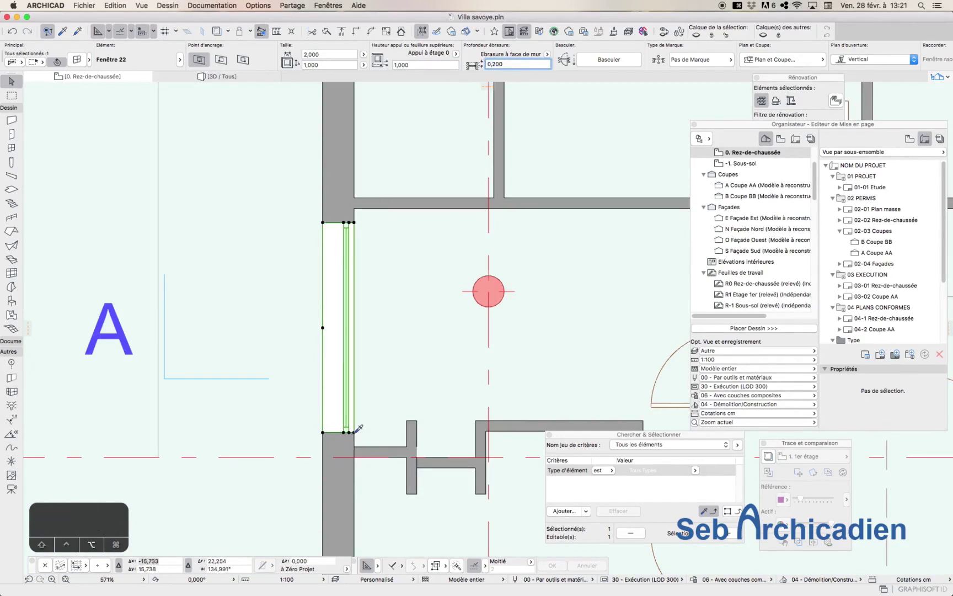
{"action": "left_click", "coordinate": [354, 432], "text": "alt"}
{"action": "scroll", "coordinate": [252, 302], "scroll_direction": "down", "scroll_amount": 5}
{"action": "scroll", "coordinate": [272, 334], "scroll_direction": "up", "scroll_amount": 4}
{"action": "left_click", "coordinate": [289, 357]}
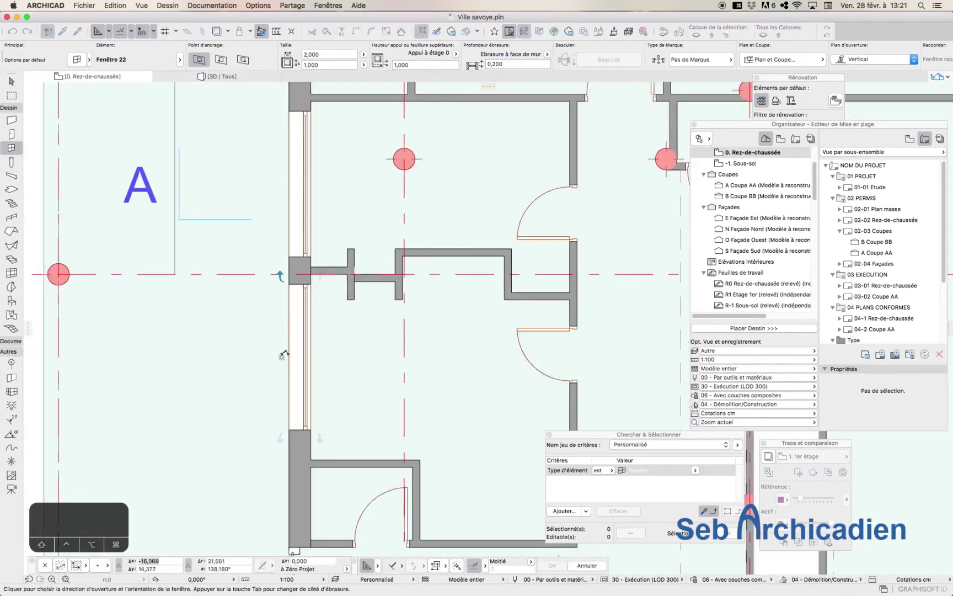
{"action": "left_click", "coordinate": [237, 338]}
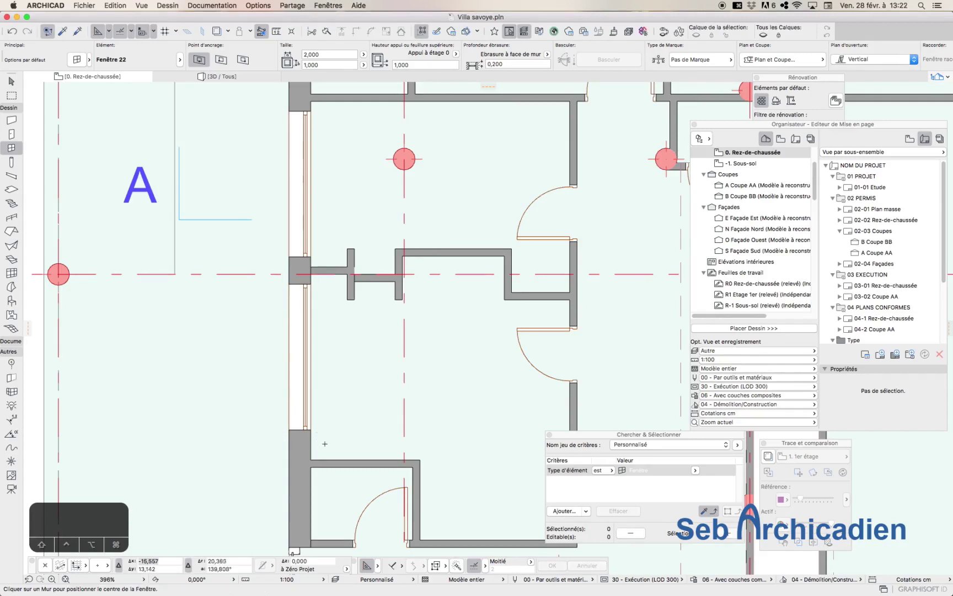
Stretch the second west window southward towards the small room's partition and set its width to 2,200.
{"action": "left_click", "coordinate": [14, 83]}
{"action": "left_click", "coordinate": [311, 430]}
{"action": "left_click", "coordinate": [311, 431]}
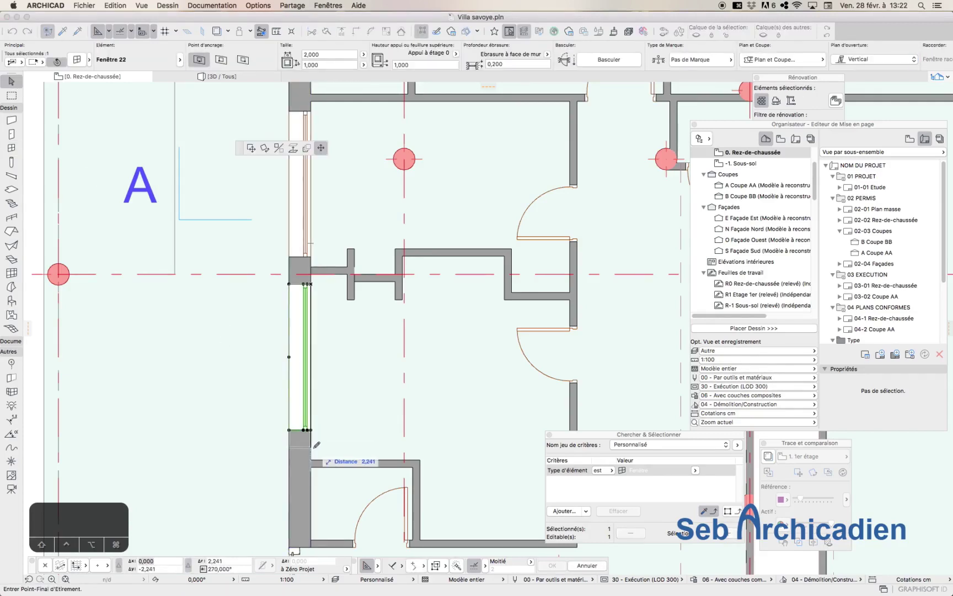
{"action": "left_click", "coordinate": [313, 448]}
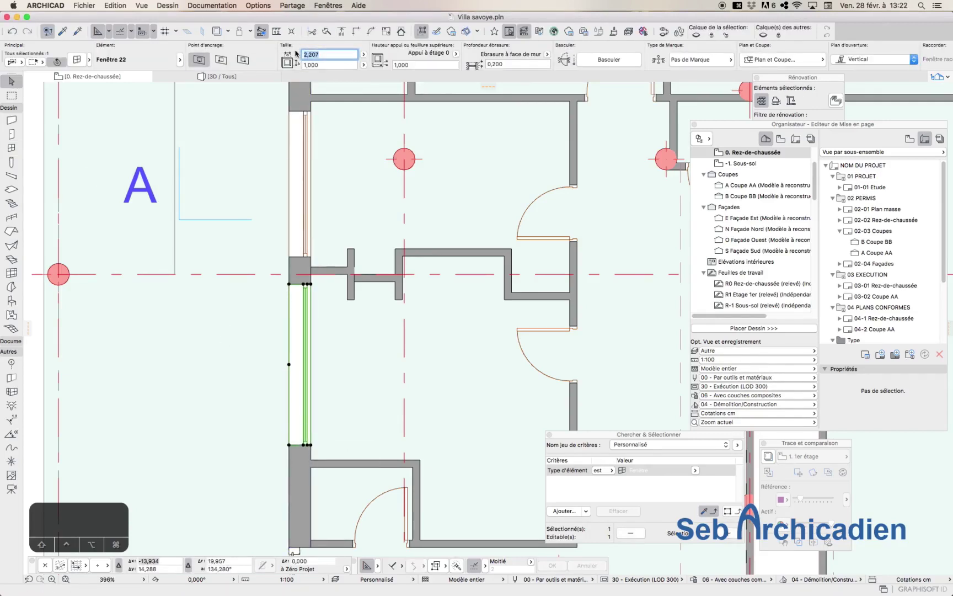
{"action": "scroll", "coordinate": [277, 426], "scroll_direction": "down", "scroll_amount": 6}
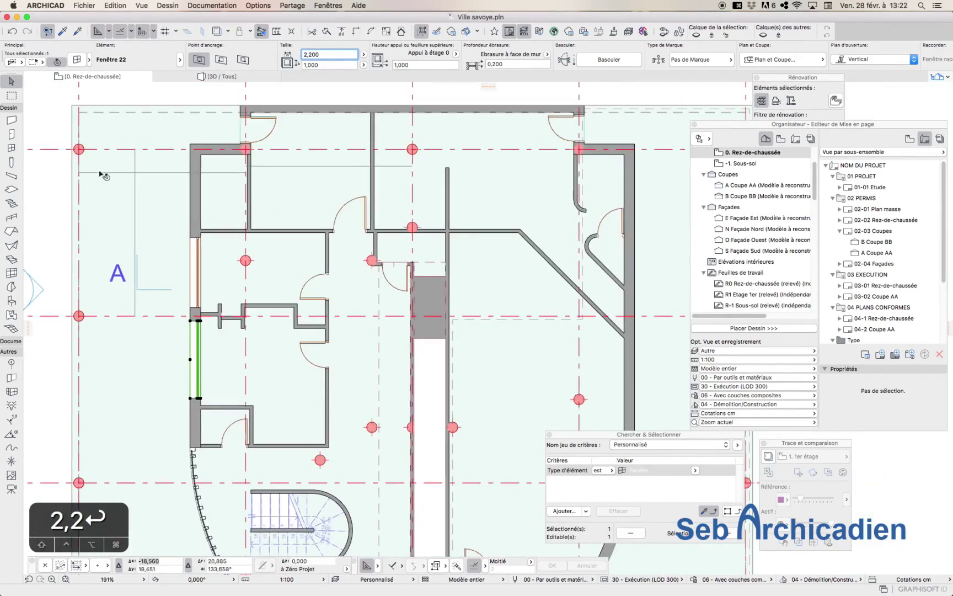
Inspect the two west ground-floor windows in the 3D model, then return to the Rez-de-chaussée plan.
{"action": "left_click", "coordinate": [129, 209]}
{"action": "left_click", "coordinate": [222, 77]}
{"action": "scroll", "coordinate": [200, 308], "scroll_direction": "down", "scroll_amount": 3}
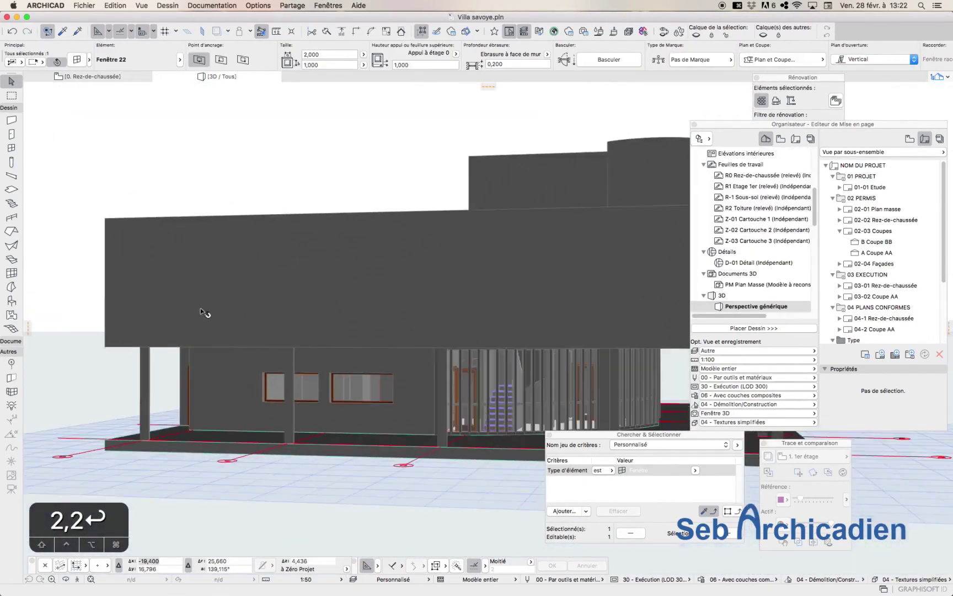
{"action": "left_click", "coordinate": [65, 579]}
{"action": "left_click_drag", "start_coordinate": [417, 372], "coordinate": [411, 264]}
{"action": "left_click", "coordinate": [108, 76]}
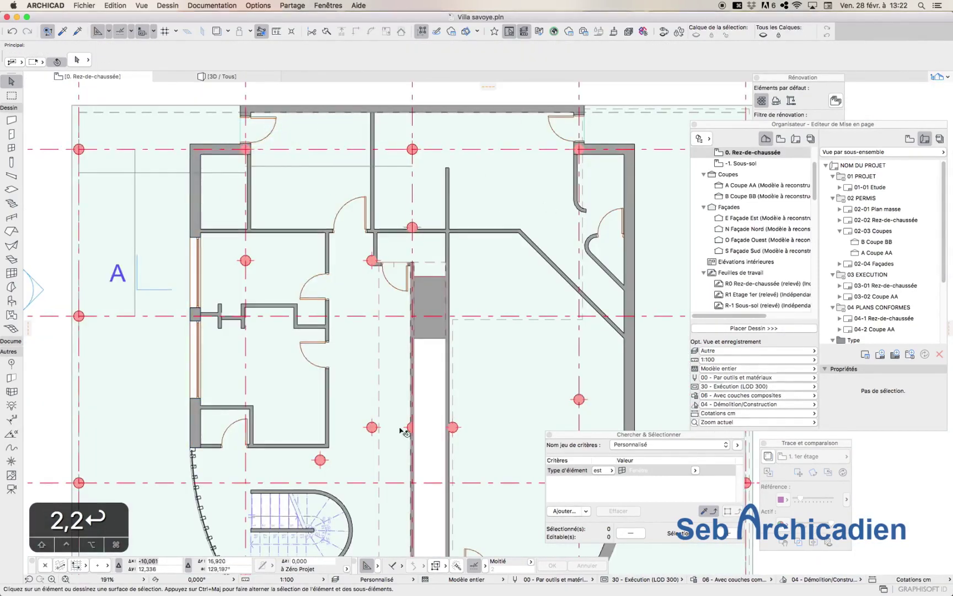
Copy the west window's settings and place a Fenêtre 22 in the thin north wall, in the bay east of axis B.
{"action": "scroll", "coordinate": [401, 430], "scroll_direction": "up", "scroll_amount": 5}
{"action": "scroll", "coordinate": [436, 238], "scroll_direction": "up", "scroll_amount": 3, "text": "ctrl"}
{"action": "left_click", "coordinate": [61, 468], "text": "alt"}
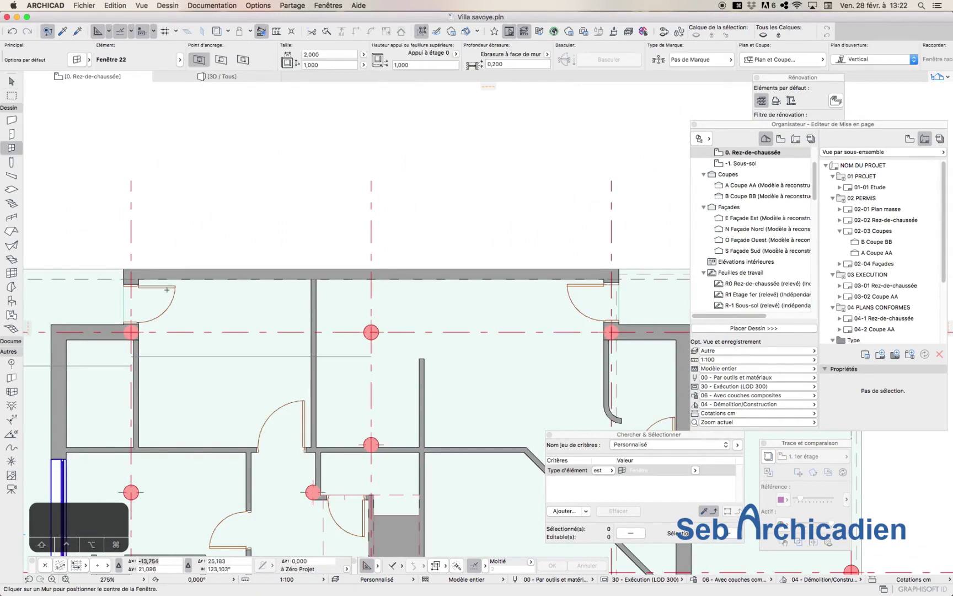
{"action": "left_click", "coordinate": [243, 274]}
{"action": "left_click", "coordinate": [249, 217]}
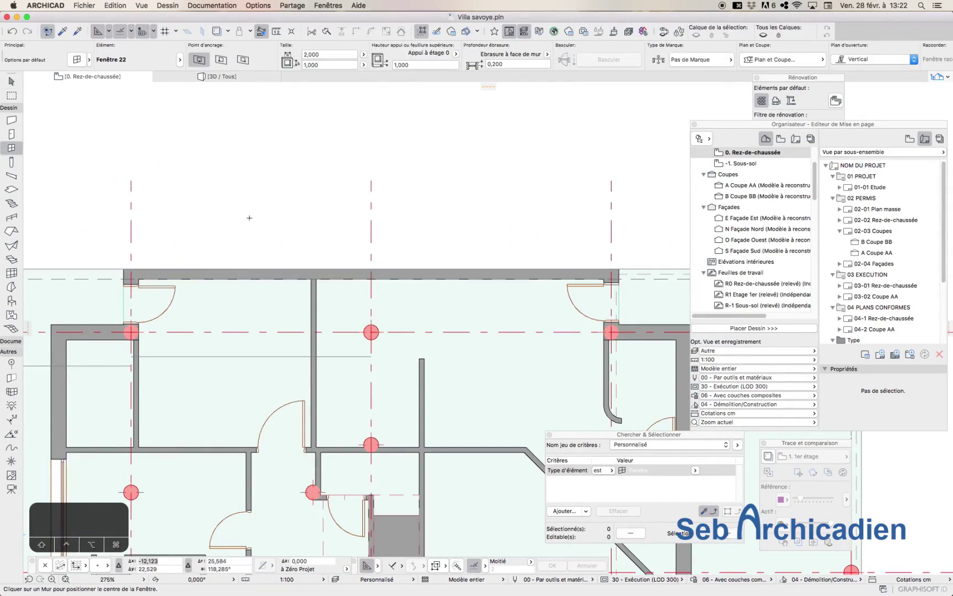
{"action": "key", "text": "Tab"}
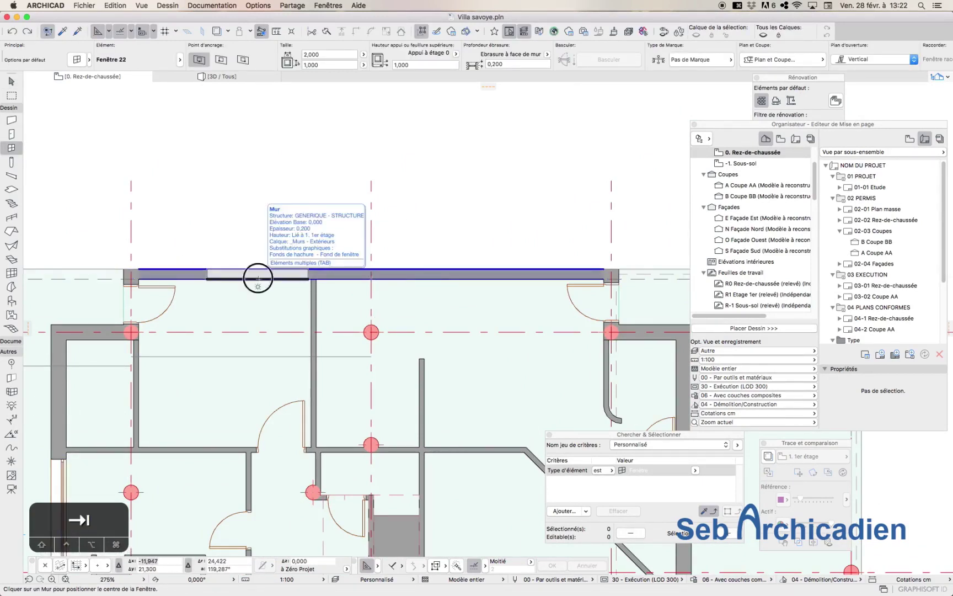
{"action": "left_click", "coordinate": [255, 275]}
{"action": "key", "text": "Escape"}
{"action": "key", "text": "Tab"}
{"action": "left_click", "coordinate": [246, 269]}
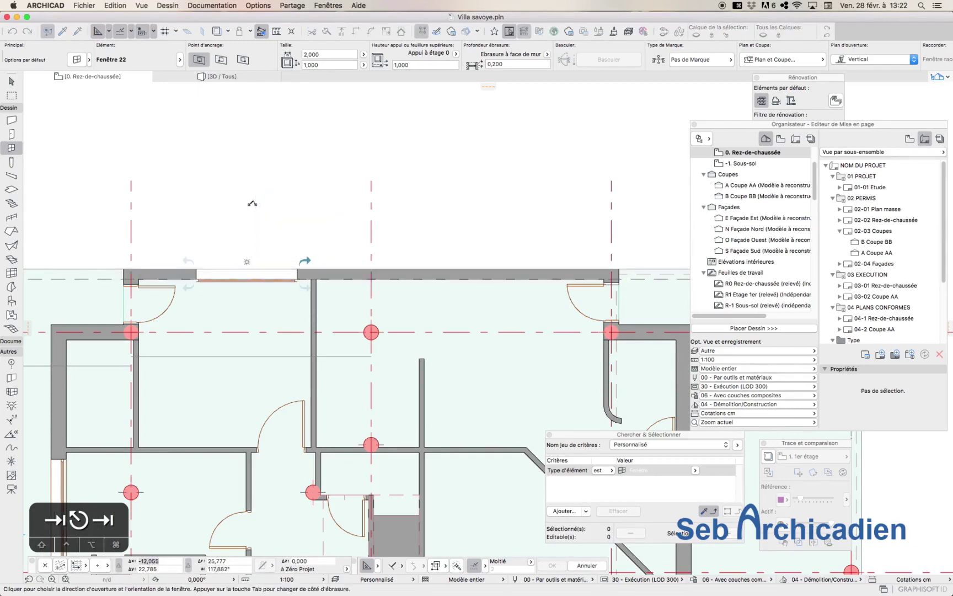
{"action": "left_click", "coordinate": [252, 204]}
Set the north window's reveal depth to 0,1 and stretch it across the whole north wall between the two end piers.
{"action": "left_click", "coordinate": [11, 81]}
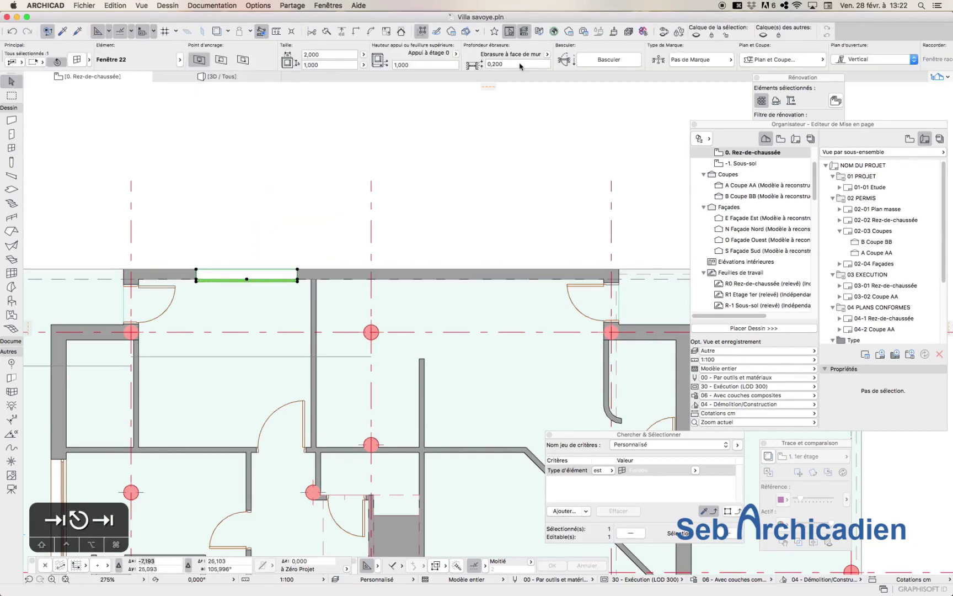
{"action": "left_click", "coordinate": [196, 270]}
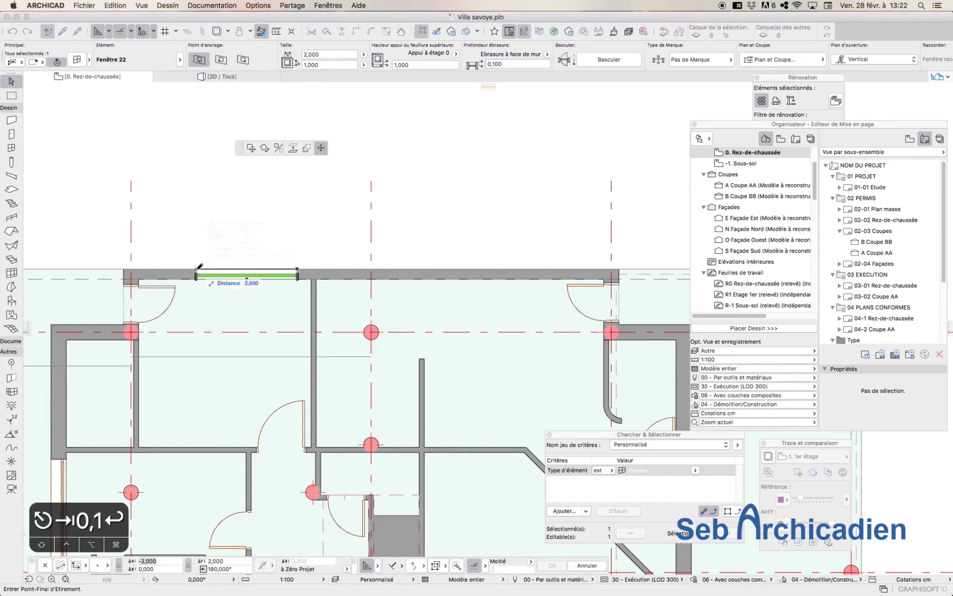
{"action": "left_click", "coordinate": [605, 269]}
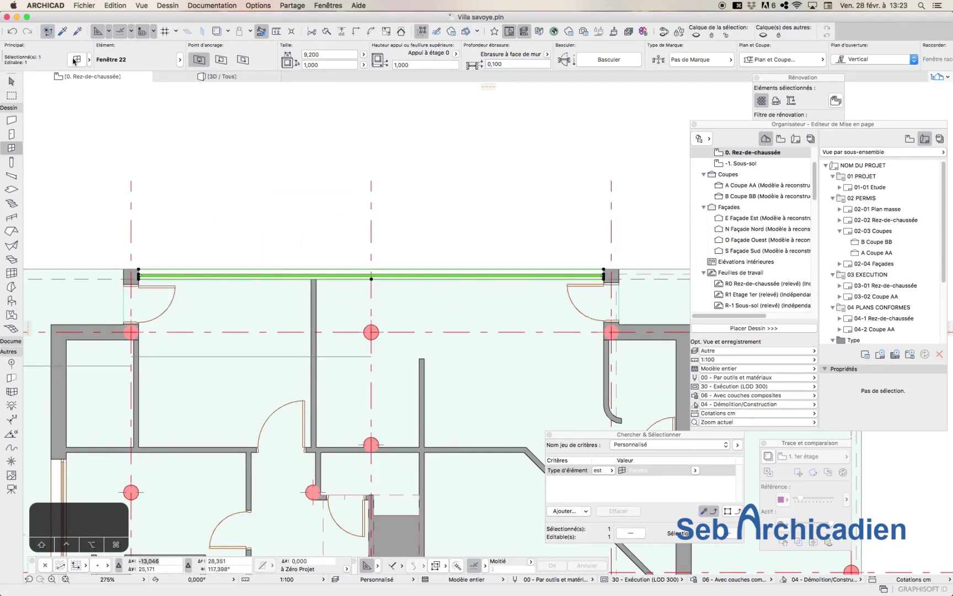
Change the long north window to Fenêtre horizontale à châssis multiples 22 with 6 panels.
{"action": "left_click", "coordinate": [76, 60]}
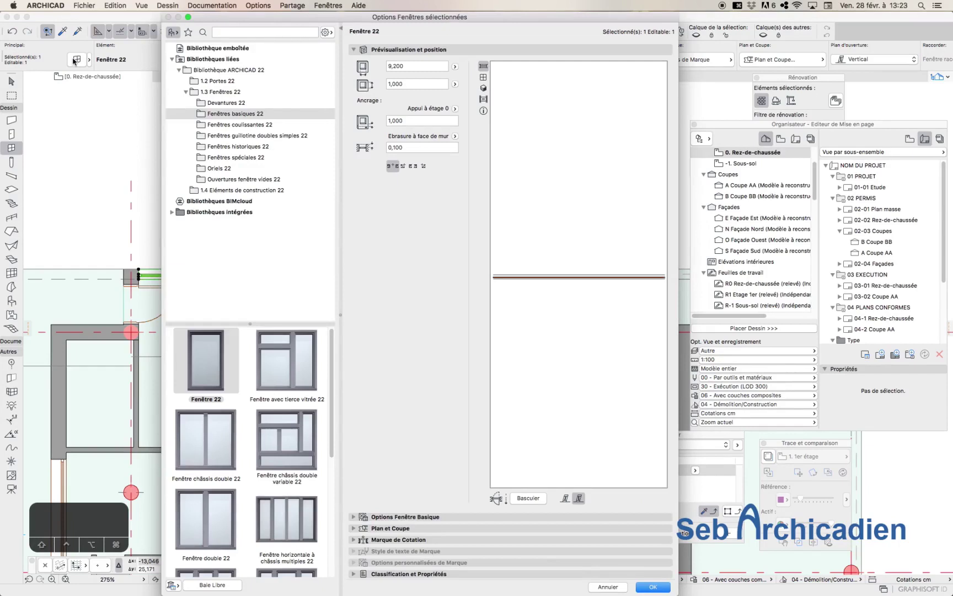
{"action": "scroll", "coordinate": [297, 512], "scroll_direction": "down", "scroll_amount": 3}
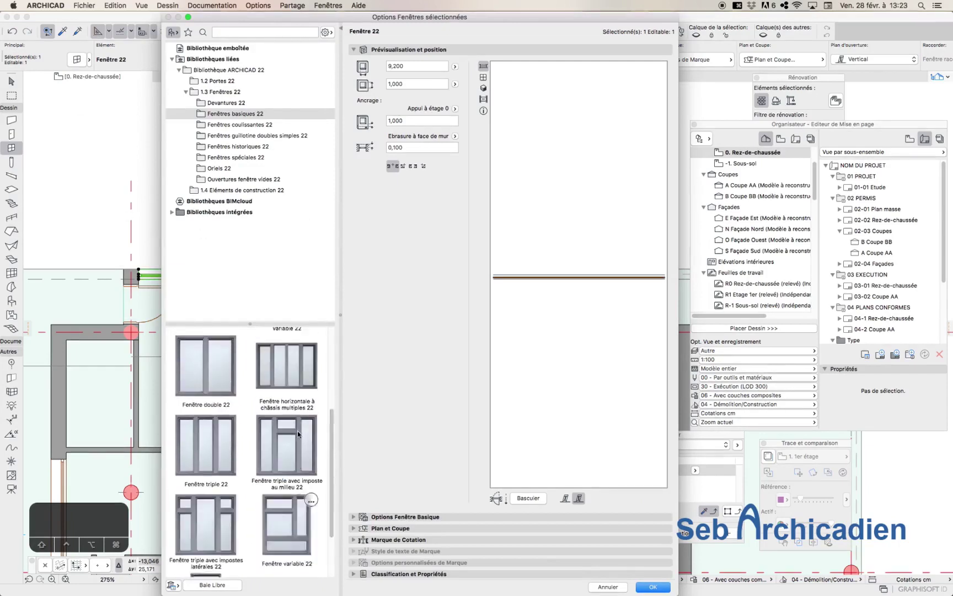
{"action": "left_click", "coordinate": [297, 403]}
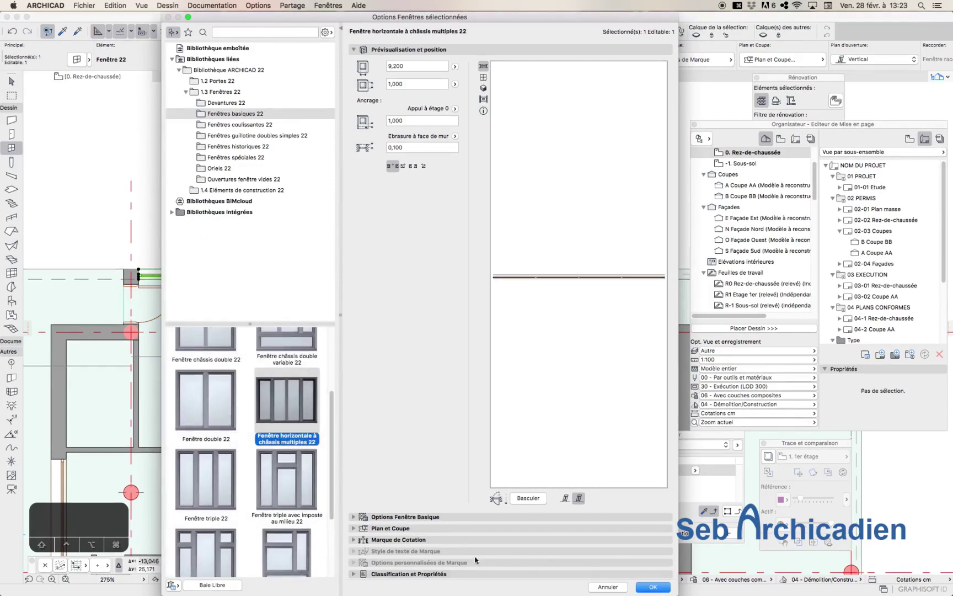
{"action": "left_click", "coordinate": [476, 516]}
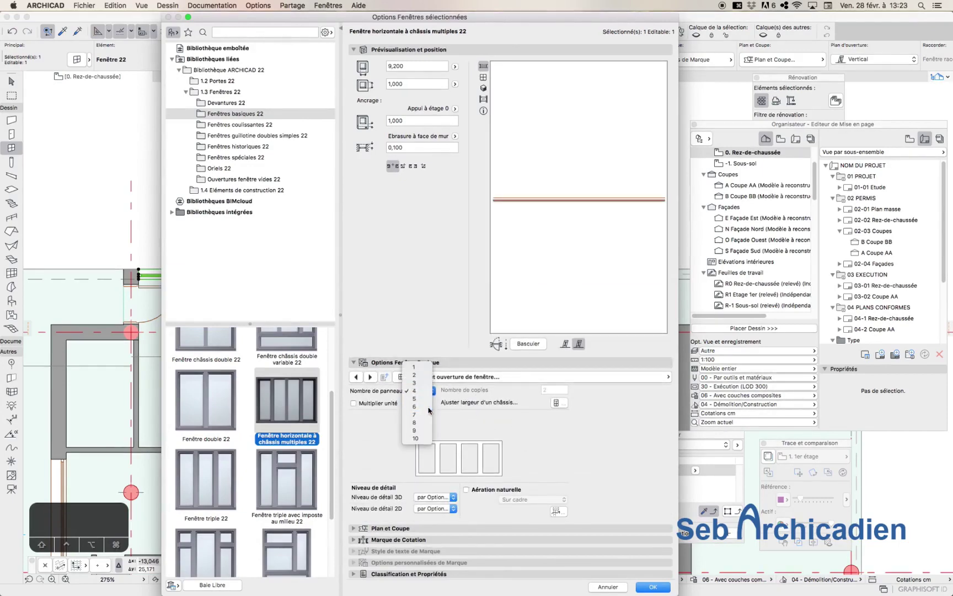
{"action": "left_click", "coordinate": [483, 77]}
{"action": "left_click", "coordinate": [650, 586]}
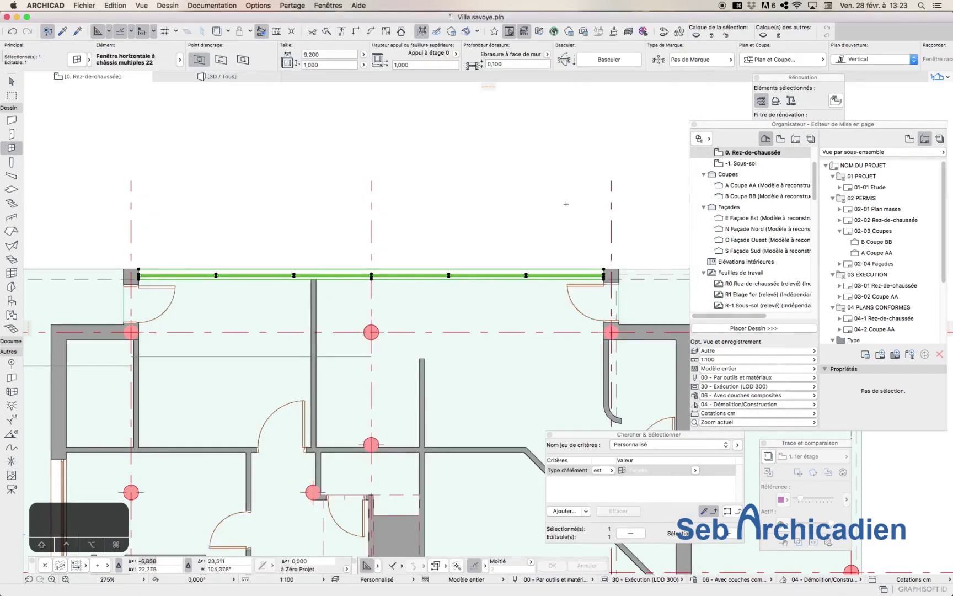
{"action": "key", "text": "Escape"}
Place a Fenêtre 22 with 0,2 reveal in the short northwest wall and stretch it between the west wall's inner face and the axis B column.
{"action": "scroll", "coordinate": [321, 167], "scroll_direction": "down", "scroll_amount": 5}
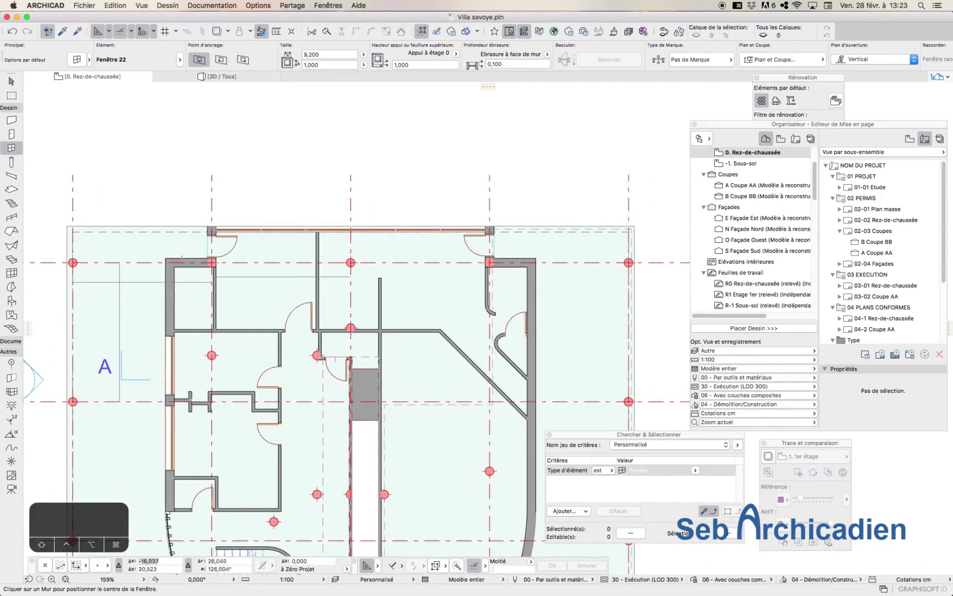
{"action": "scroll", "coordinate": [182, 267], "scroll_direction": "up", "scroll_amount": 6}
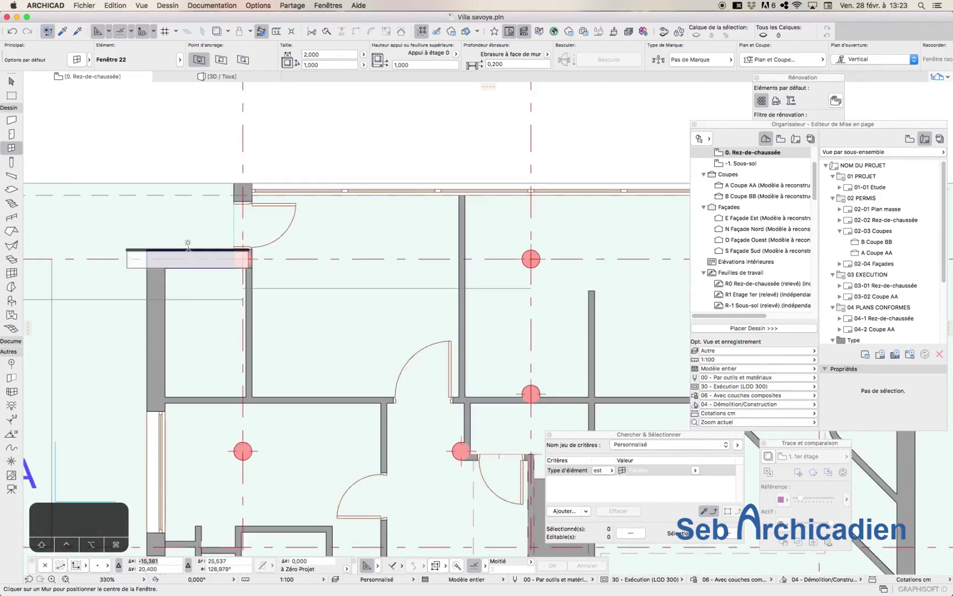
{"action": "left_click", "coordinate": [11, 81]}
{"action": "left_click", "coordinate": [127, 268]}
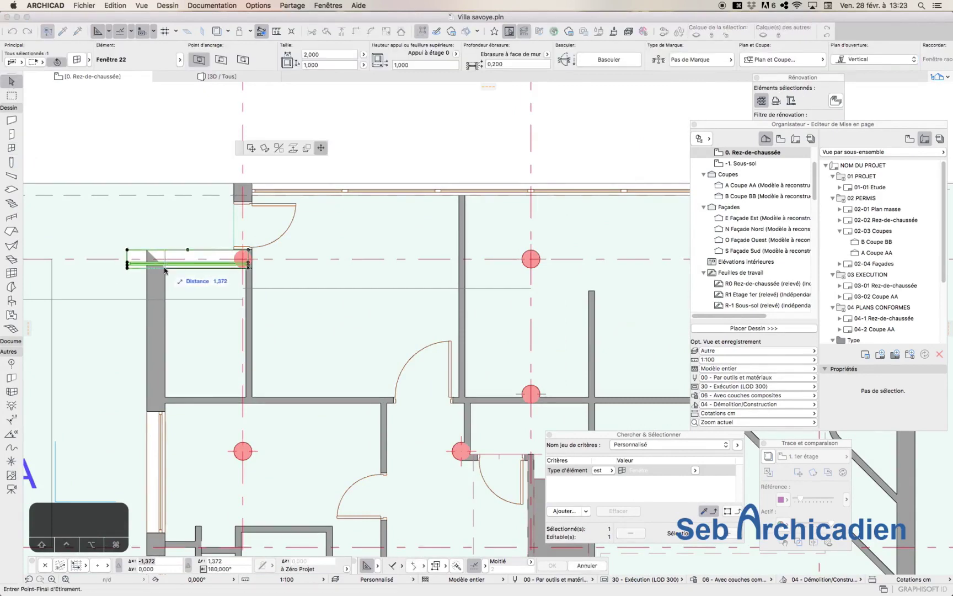
{"action": "left_click", "coordinate": [166, 268]}
{"action": "left_click", "coordinate": [248, 269]}
{"action": "left_click", "coordinate": [234, 268]}
Place a matching Fenêtre 22 in the short northeast wall, fitted between the axis D column and the east wall.
{"action": "scroll", "coordinate": [127, 324], "scroll_direction": "down", "scroll_amount": 6}
{"action": "left_click", "coordinate": [161, 290], "text": "alt"}
{"action": "left_click", "coordinate": [482, 289]}
{"action": "left_click", "coordinate": [485, 256]}
{"action": "key", "text": "f"}
{"action": "scroll", "coordinate": [496, 284], "scroll_direction": "up", "scroll_amount": 6}
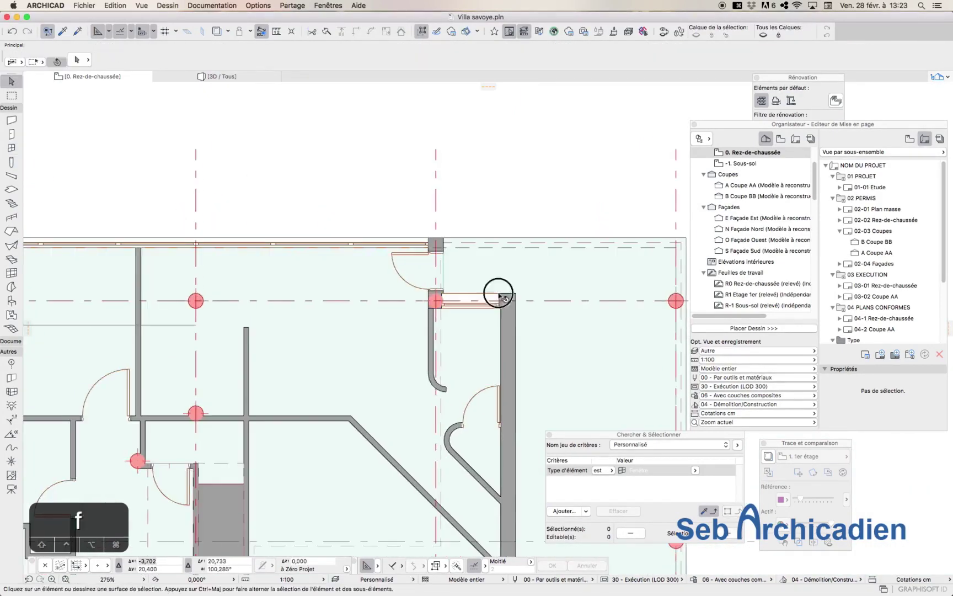
{"action": "left_click", "coordinate": [498, 292]}
{"action": "left_click", "coordinate": [539, 304]}
{"action": "left_click", "coordinate": [543, 304]}
{"action": "key", "text": "Escape"}
{"action": "scroll", "coordinate": [397, 248], "scroll_direction": "down", "scroll_amount": 10}
{"action": "scroll", "coordinate": [325, 360], "scroll_direction": "up", "scroll_amount": 6}
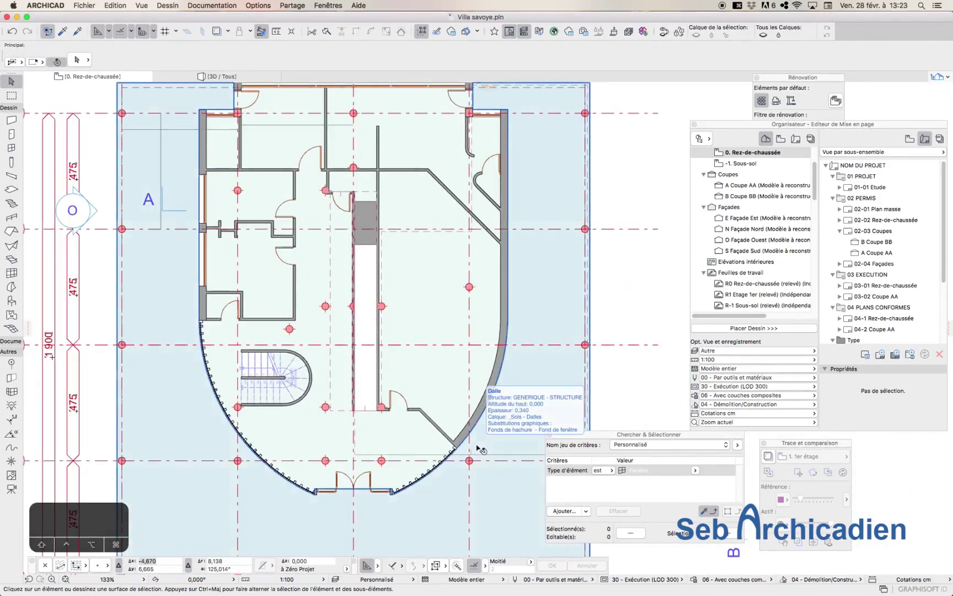
Place a third Fenêtre 22 in the west wall at the small room just north of axis 3 and set its width to 0,5.
{"action": "left_click", "coordinate": [206, 305]}
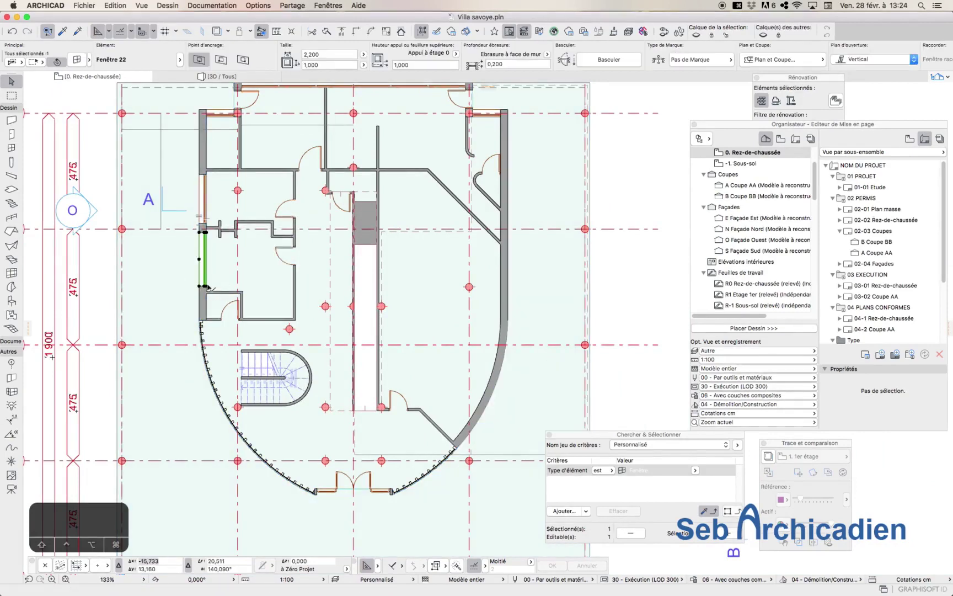
{"action": "scroll", "coordinate": [207, 305], "scroll_direction": "up", "scroll_amount": 4}
{"action": "key", "text": "f"}
{"action": "left_click", "coordinate": [193, 362]}
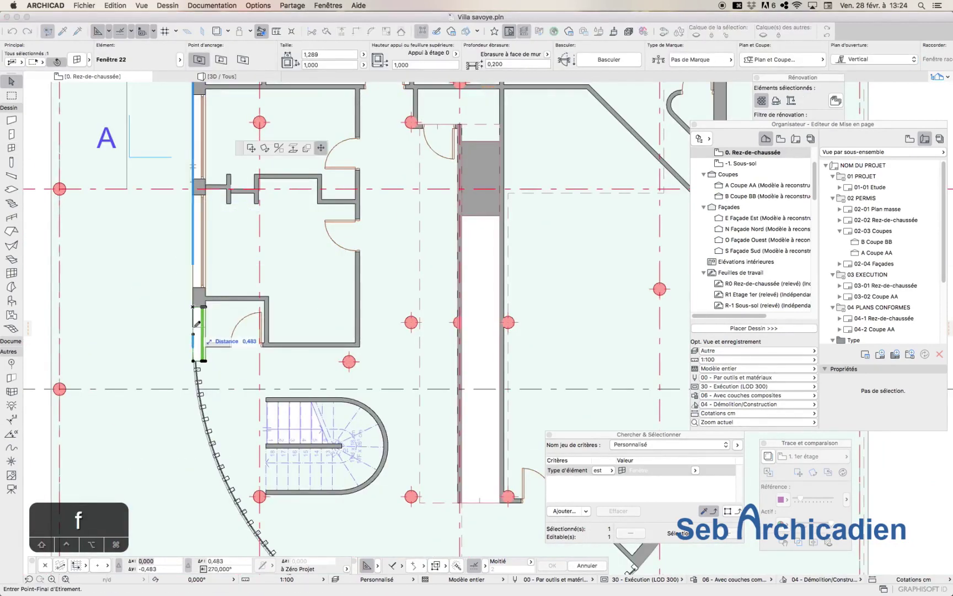
{"action": "left_click", "coordinate": [193, 326]}
{"action": "left_click", "coordinate": [160, 307]}
{"action": "scroll", "coordinate": [162, 307], "scroll_direction": "down", "scroll_amount": 4}
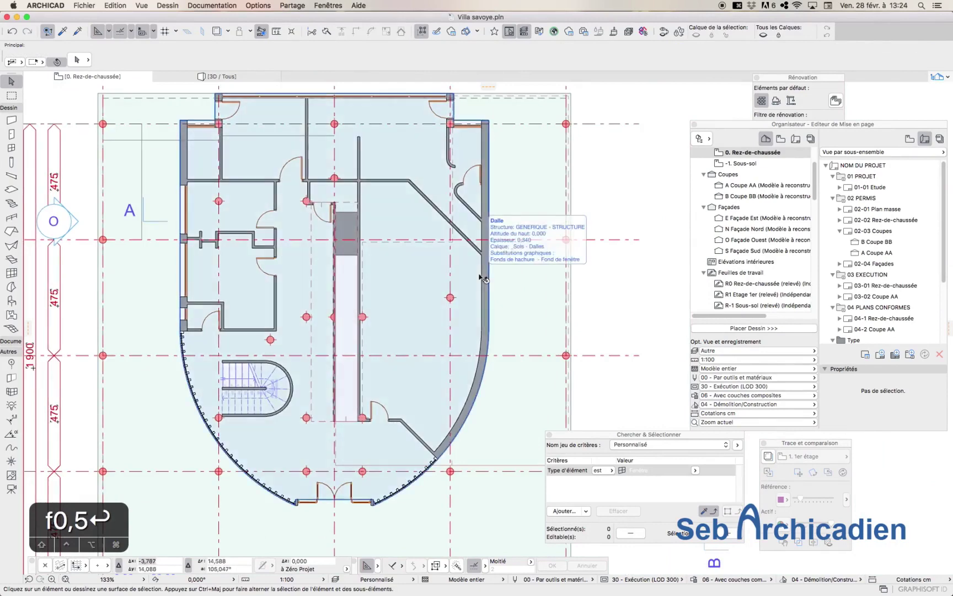
Pick up the settings of the Rez-de-chaussée's multi-panel north window and switch to the 1er étage plan.
{"action": "scroll", "coordinate": [749, 249], "scroll_direction": "up", "scroll_amount": 5}
{"action": "double_click", "coordinate": [740, 196]}
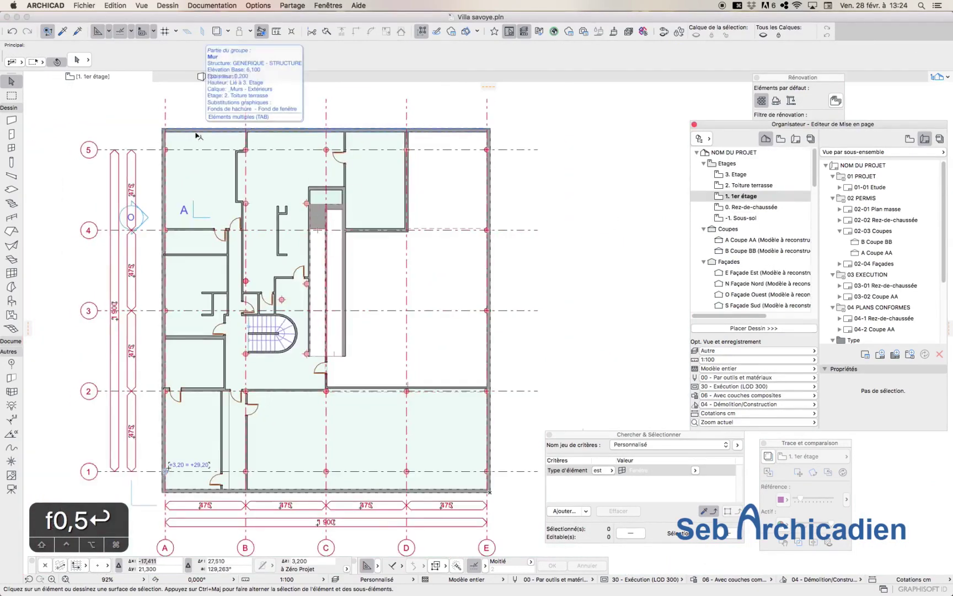
{"action": "key", "text": "super+Down"}
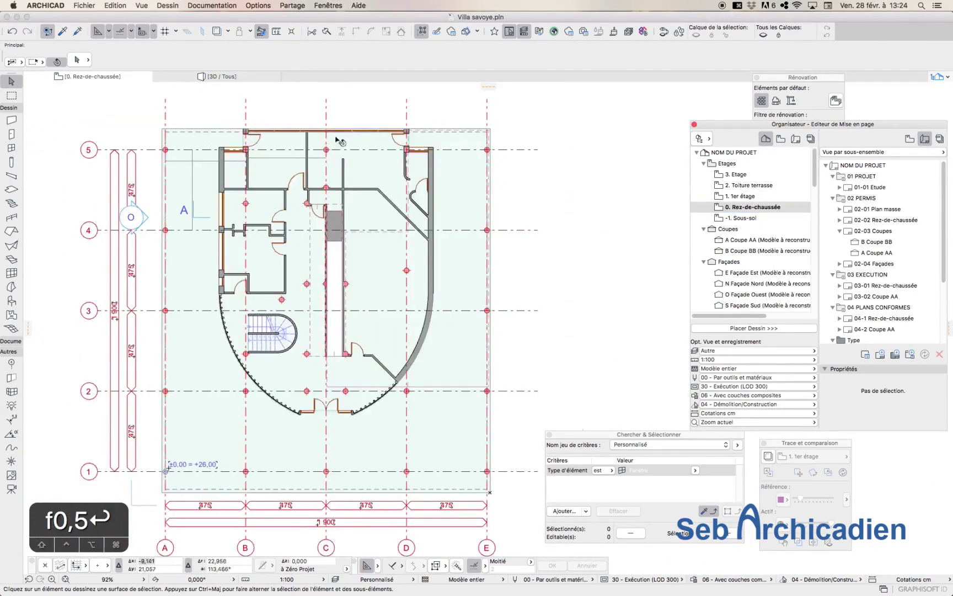
{"action": "scroll", "coordinate": [251, 128], "scroll_direction": "up", "scroll_amount": 8}
{"action": "left_click", "coordinate": [252, 151], "text": "alt"}
{"action": "key", "text": "super+Up"}
{"action": "scroll", "coordinate": [257, 193], "scroll_direction": "down", "scroll_amount": 8}
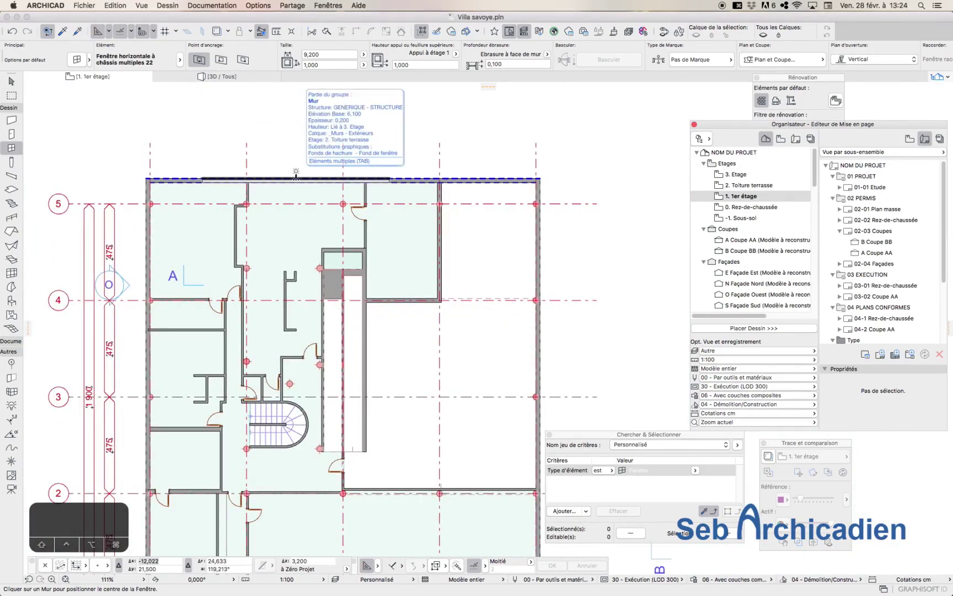
Place the multi-panel window in the north wall of the 1er étage and stretch its west end to the wall's northwest inner corner.
{"action": "scroll", "coordinate": [186, 438], "scroll_direction": "down", "scroll_amount": 5}
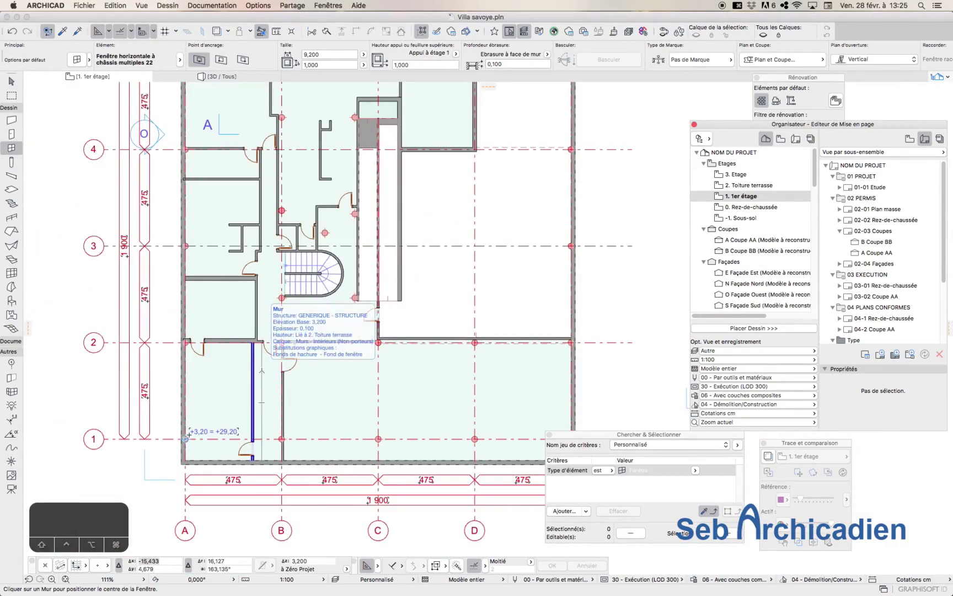
{"action": "scroll", "coordinate": [342, 444], "scroll_direction": "down", "scroll_amount": 5}
{"action": "scroll", "coordinate": [341, 250], "scroll_direction": "up", "scroll_amount": 8}
{"action": "key", "text": "Escape"}
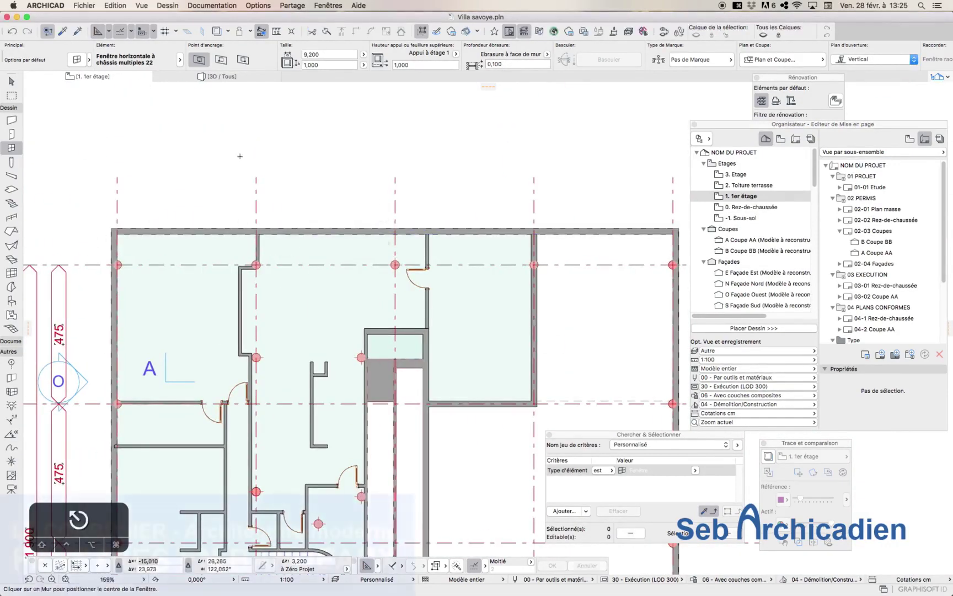
{"action": "left_click", "coordinate": [217, 231]}
{"action": "left_click", "coordinate": [227, 172]}
{"action": "key", "text": "Tab"}
{"action": "left_click", "coordinate": [83, 232]}
{"action": "left_click", "coordinate": [83, 231]}
{"action": "left_click", "coordinate": [117, 232]}
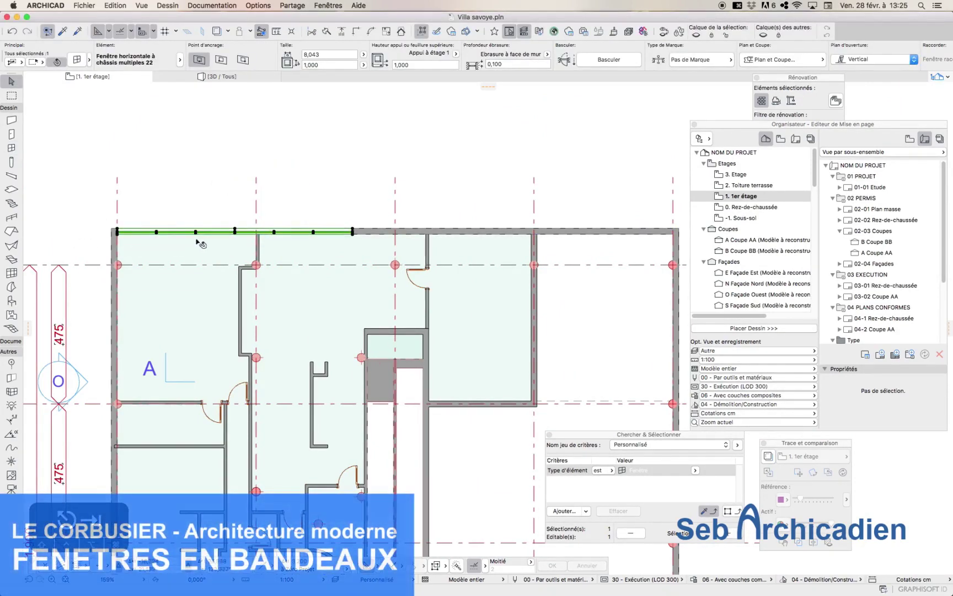
Reduce the multi-panel window in the northwest end of the north wall to three panels.
{"action": "scroll", "coordinate": [199, 243], "scroll_direction": "up", "scroll_amount": 3}
{"action": "key", "text": "super+t"}
{"action": "left_click", "coordinate": [432, 390]}
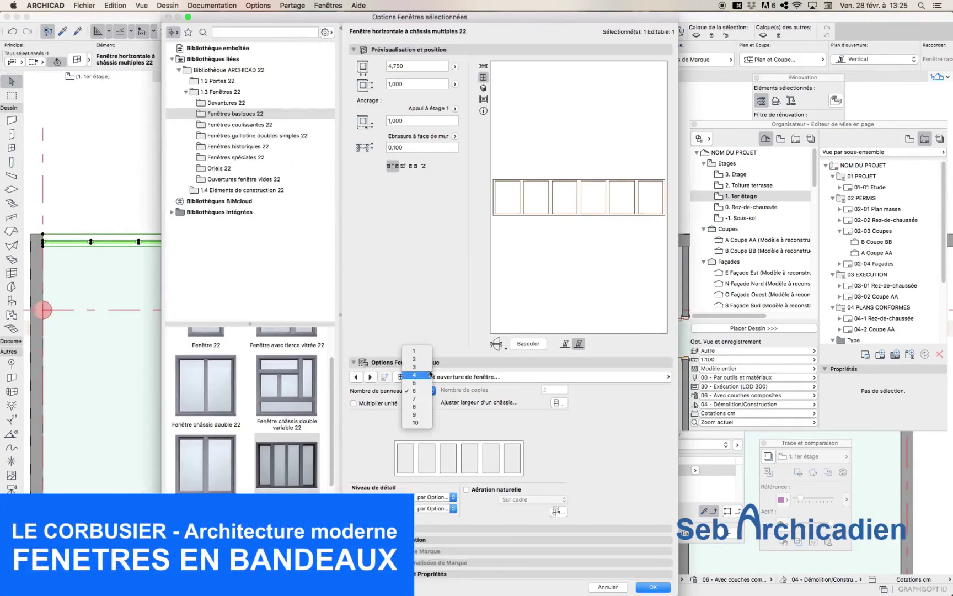
{"action": "left_click", "coordinate": [427, 367]}
{"action": "key", "text": "Return"}
Pick up the three-panel window's settings and place a second one in the north wall, east of the first.
{"action": "left_click", "coordinate": [226, 242], "text": "alt"}
{"action": "left_click", "coordinate": [333, 234], "text": "alt"}
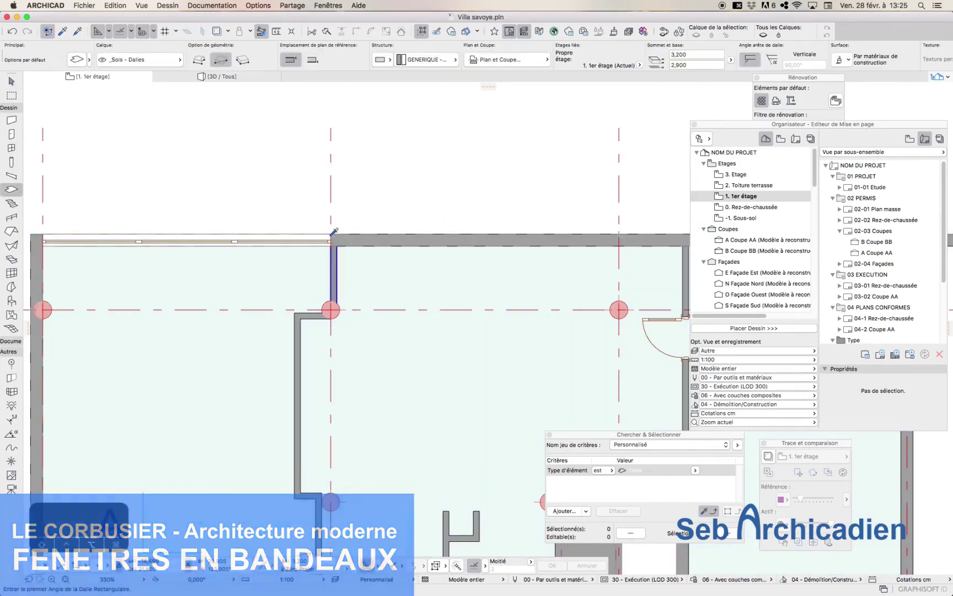
{"action": "left_click", "coordinate": [44, 234], "text": "alt"}
{"action": "key", "text": "Escape"}
{"action": "left_click", "coordinate": [461, 232]}
{"action": "left_click", "coordinate": [466, 168]}
{"action": "key", "text": "Tab"}
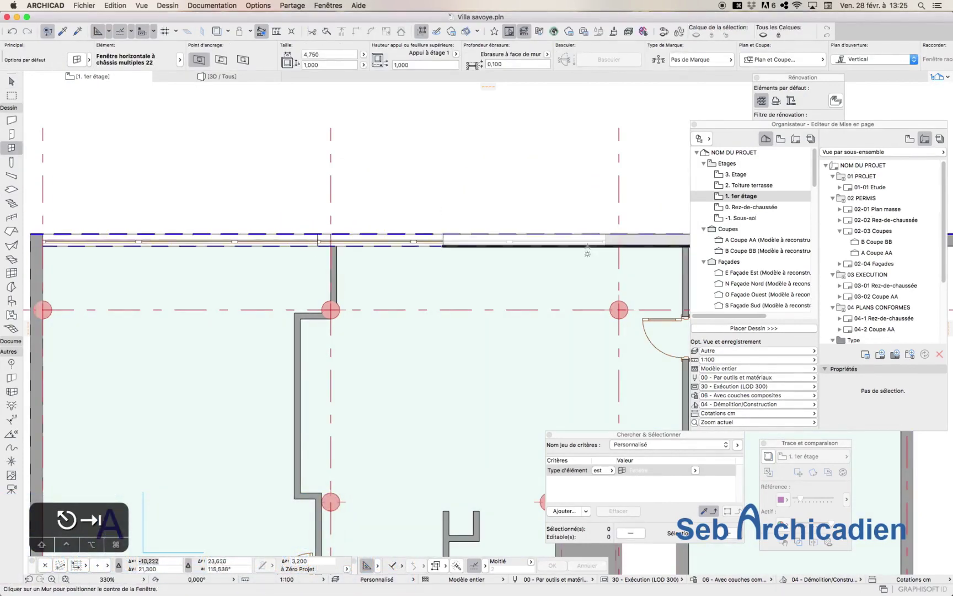
{"action": "key", "text": "f"}
Stretch the second north window's west end to the first partition's east face and its east end to the next partition.
{"action": "left_click", "coordinate": [318, 246]}
{"action": "left_click", "coordinate": [318, 246]}
{"action": "left_click", "coordinate": [337, 246]}
{"action": "scroll", "coordinate": [609, 252], "scroll_direction": "down", "scroll_amount": 1}
{"action": "middle_click_drag", "start_coordinate": [609, 252], "coordinate": [397, 253]}
{"action": "left_click", "coordinate": [395, 248]}
{"action": "left_click", "coordinate": [459, 247]}
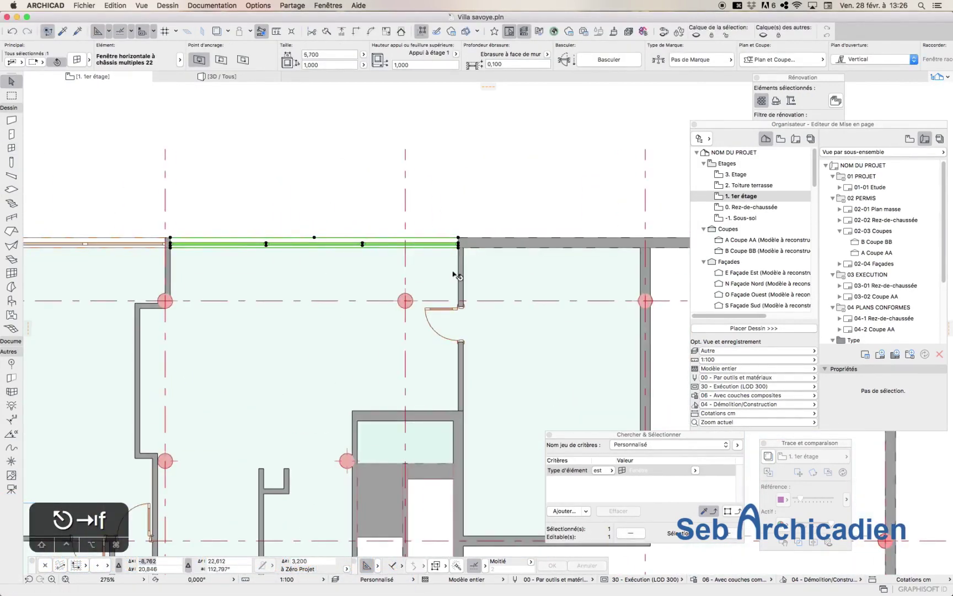
Stretch the adjoining ends of both north windows to the partition's centreline and extend the second window's east end by 0,05.
{"action": "scroll", "coordinate": [178, 233], "scroll_direction": "up", "scroll_amount": 3}
{"action": "left_click", "coordinate": [188, 234]}
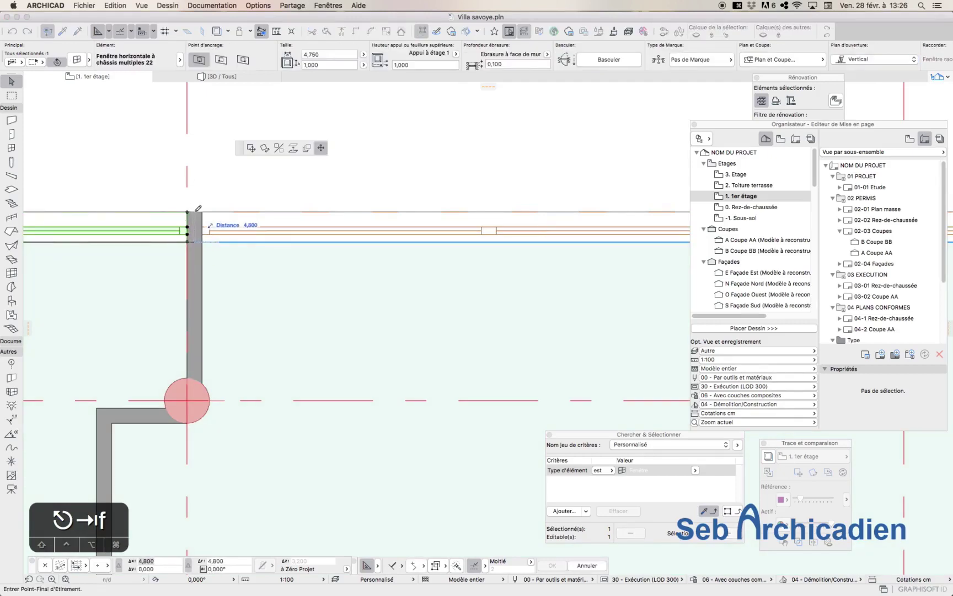
{"action": "scroll", "coordinate": [386, 319], "scroll_direction": "down", "scroll_amount": 2}
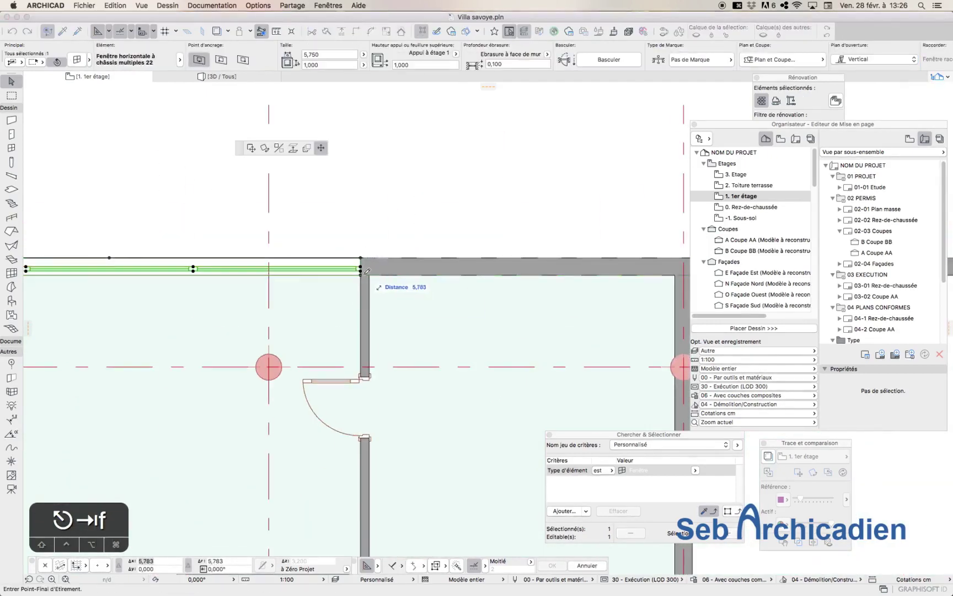
{"action": "type", "text": "0,05"}
{"action": "key", "text": "Return"}
{"action": "scroll", "coordinate": [477, 393], "scroll_direction": "down", "scroll_amount": 1}
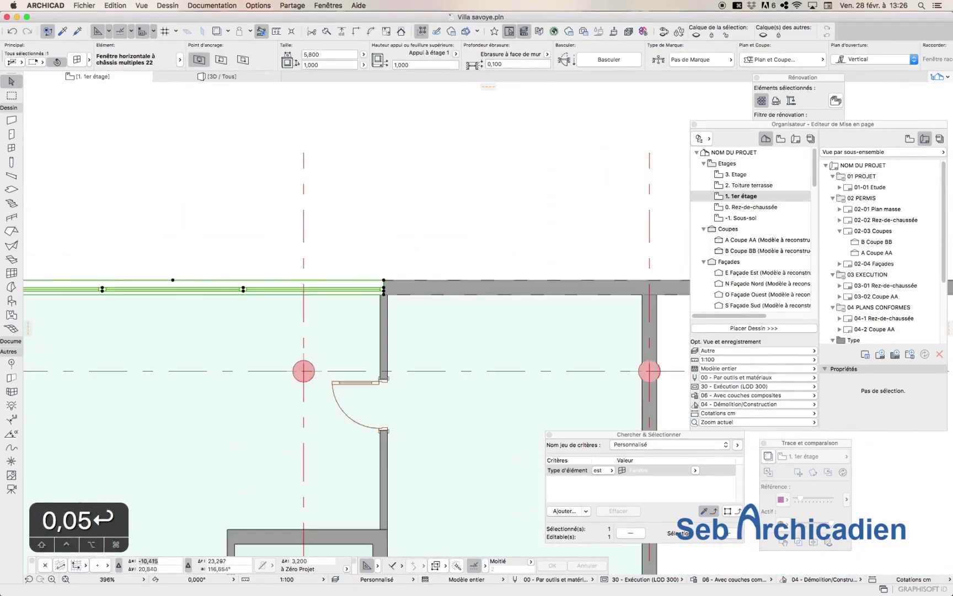
Pick up the second window's settings and place a third three-panel window in the north wall, west of axis D.
{"action": "left_click", "coordinate": [354, 290], "text": "alt"}
{"action": "middle_click_drag", "start_coordinate": [353, 290], "coordinate": [190, 324]}
{"action": "scroll", "coordinate": [190, 324], "scroll_direction": "down", "scroll_amount": 1}
{"action": "left_click", "coordinate": [232, 315]}
{"action": "key", "text": "Tab"}
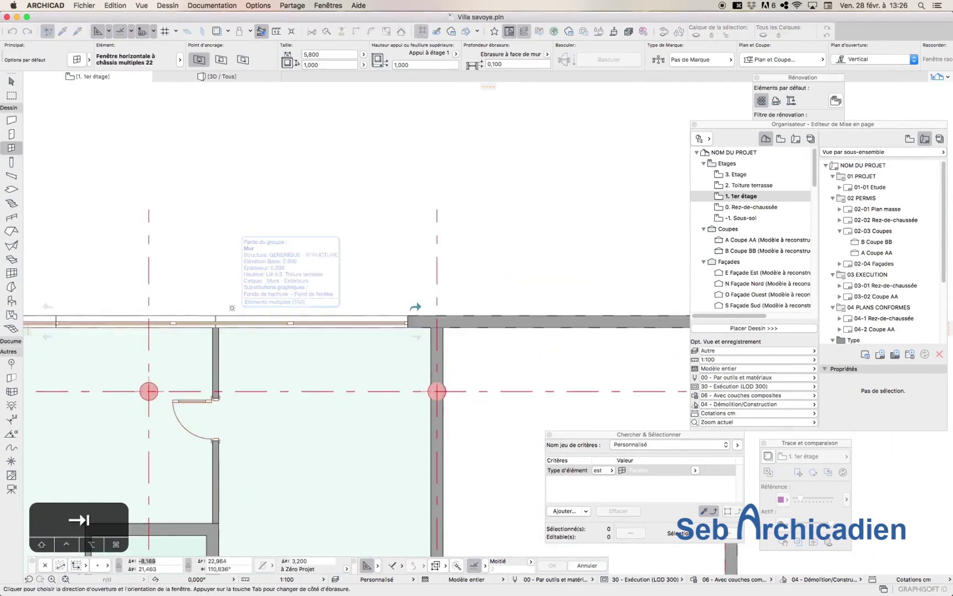
{"action": "key", "text": "f"}
{"action": "left_click", "coordinate": [232, 316]}
Stretch the third north window to run from the partition with the second window's end to axis D.
{"action": "left_click", "coordinate": [55, 316]}
{"action": "left_click", "coordinate": [216, 317]}
{"action": "left_click", "coordinate": [407, 317]}
{"action": "left_click", "coordinate": [437, 321]}
{"action": "scroll", "coordinate": [447, 320], "scroll_direction": "up", "scroll_amount": 3}
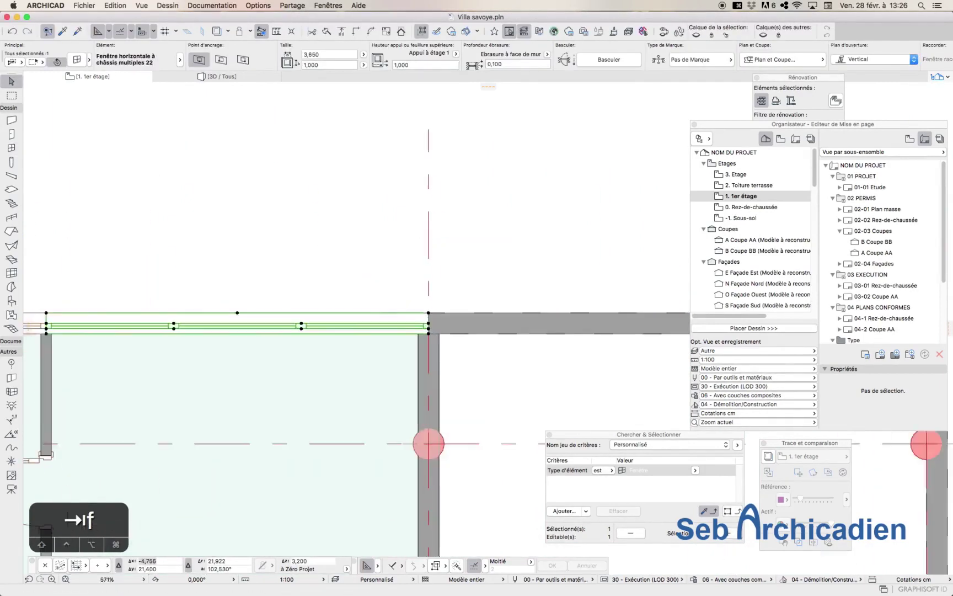
Reduce the third north window to two panels and deselect it.
{"action": "scroll", "coordinate": [395, 295], "scroll_direction": "down", "scroll_amount": 5}
{"action": "left_click", "coordinate": [77, 59]}
{"action": "left_click", "coordinate": [653, 587]}
{"action": "left_click", "coordinate": [331, 276]}
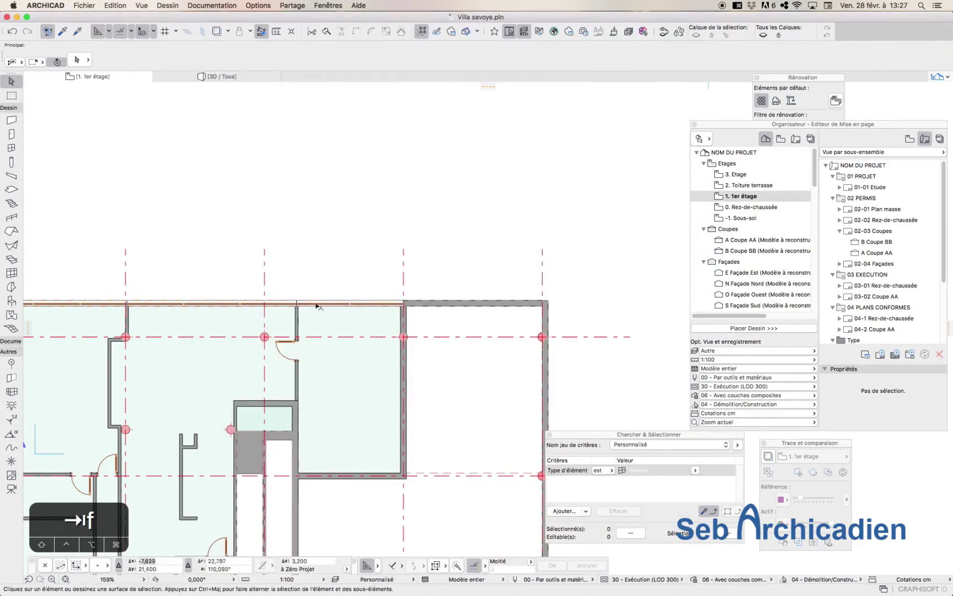
Pick up a three-panel window's settings and place a fourth one in the north wall between axes D and E.
{"action": "left_click", "coordinate": [295, 303], "text": "alt"}
{"action": "left_click", "coordinate": [448, 302]}
{"action": "left_click", "coordinate": [447, 269]}
{"action": "key", "text": "Tab"}
{"action": "key", "text": "f"}
Stretch the fourth north window's west end to axis D and its east end to axis E, giving a width of 4,750.
{"action": "left_click", "coordinate": [366, 303]}
{"action": "left_click", "coordinate": [403, 303]}
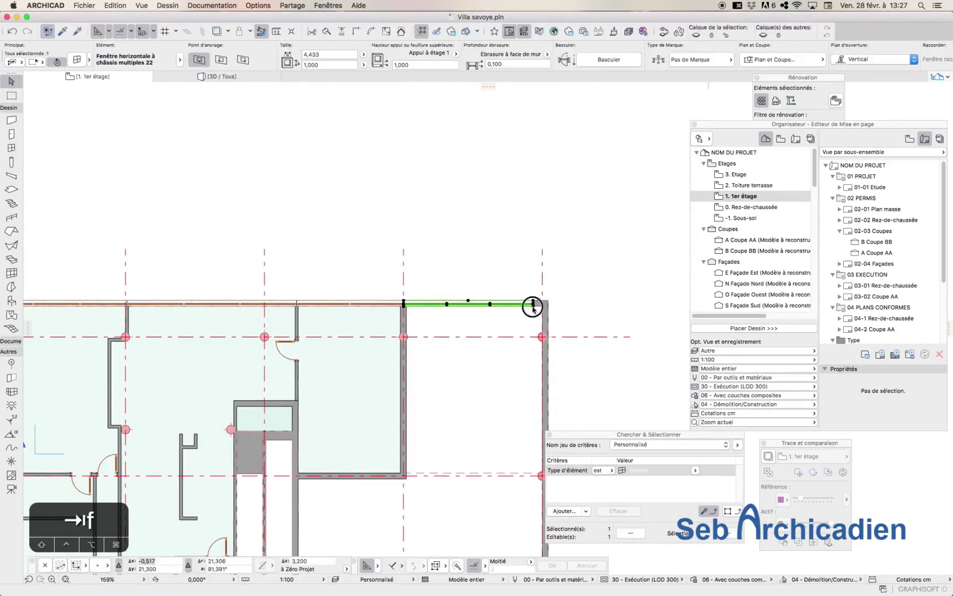
{"action": "scroll", "coordinate": [523, 328], "scroll_direction": "up", "scroll_amount": 5}
{"action": "scroll", "coordinate": [587, 310], "scroll_direction": "down", "scroll_amount": 5}
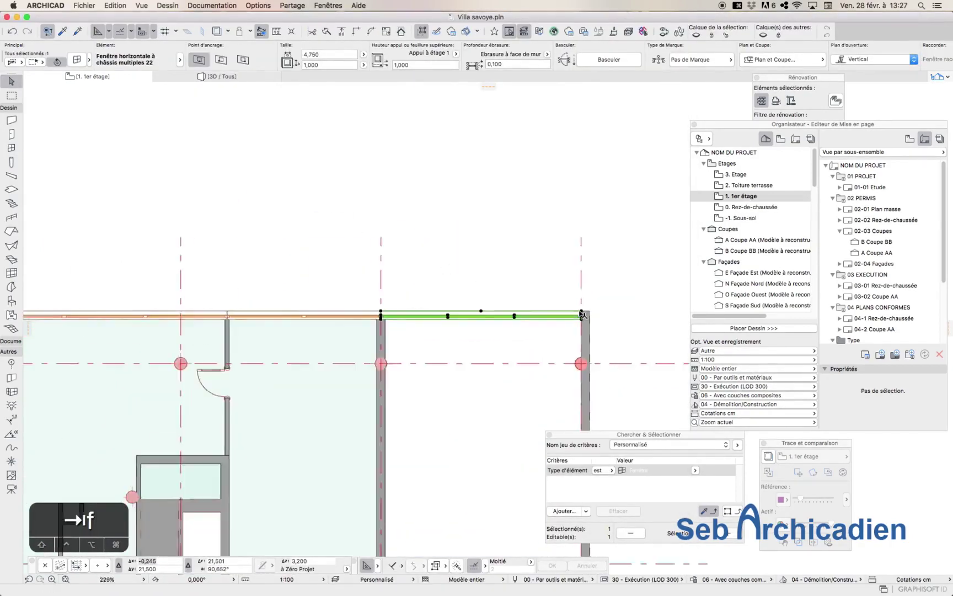
Pick up the northwest window's settings and place a three-panel window in the north end of the west wall.
{"action": "middle_click_drag", "start_coordinate": [33, 310], "coordinate": [222, 304]}
{"action": "scroll", "coordinate": [224, 305], "scroll_direction": "up", "scroll_amount": 5}
{"action": "left_click", "coordinate": [226, 303]}
{"action": "scroll", "coordinate": [210, 298], "scroll_direction": "down", "scroll_amount": 5}
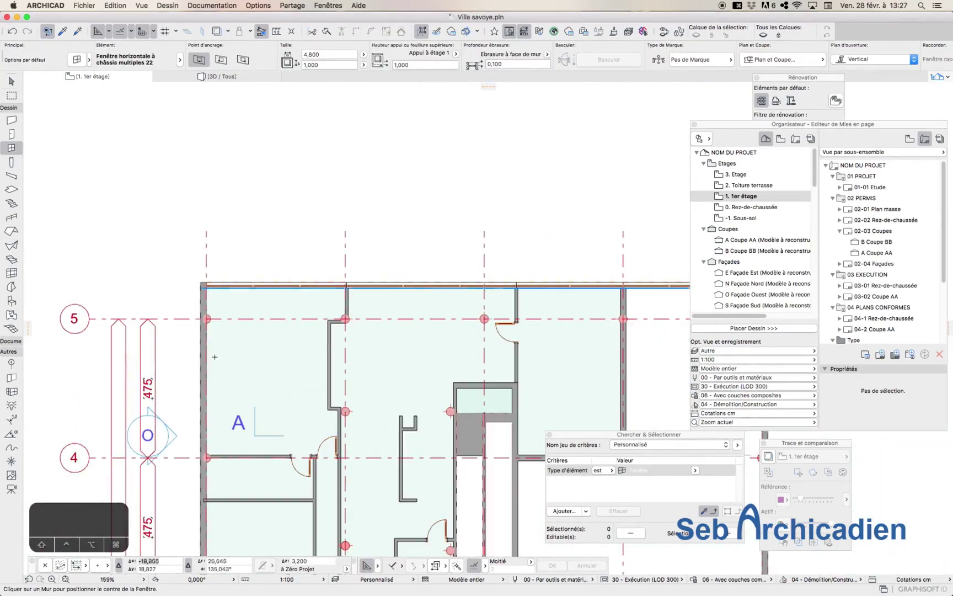
{"action": "key", "text": "Tab"}
{"action": "key", "text": "f"}
{"action": "left_click", "coordinate": [203, 430]}
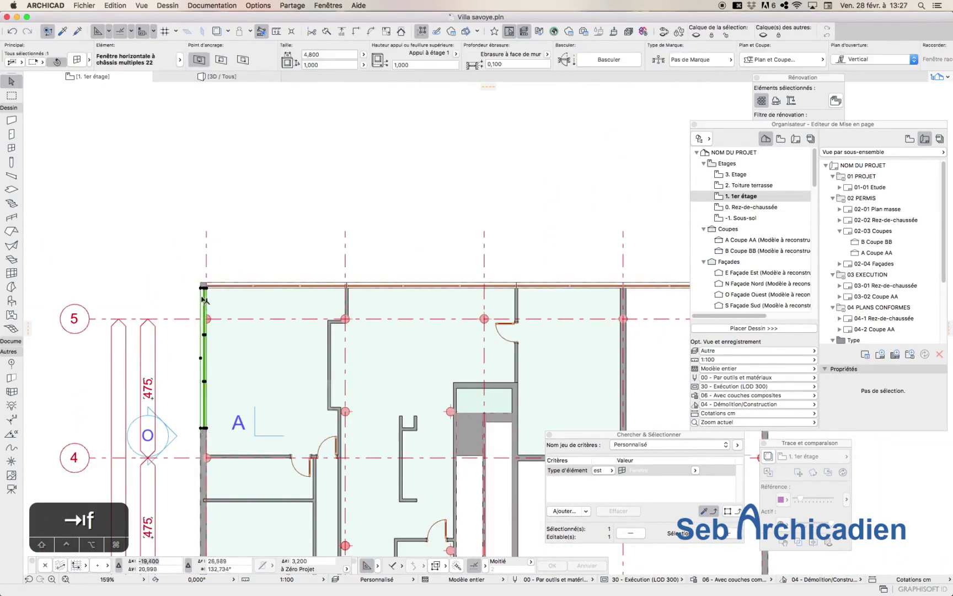
Fit the west window between the columns on axes 5 and 4, giving a width of 4,450.
{"action": "left_click", "coordinate": [205, 288]}
{"action": "left_click", "coordinate": [206, 324]}
{"action": "scroll", "coordinate": [198, 456], "scroll_direction": "up", "scroll_amount": 4}
{"action": "left_click", "coordinate": [216, 396]}
{"action": "left_click", "coordinate": [216, 448]}
{"action": "scroll", "coordinate": [242, 307], "scroll_direction": "down", "scroll_amount": 4}
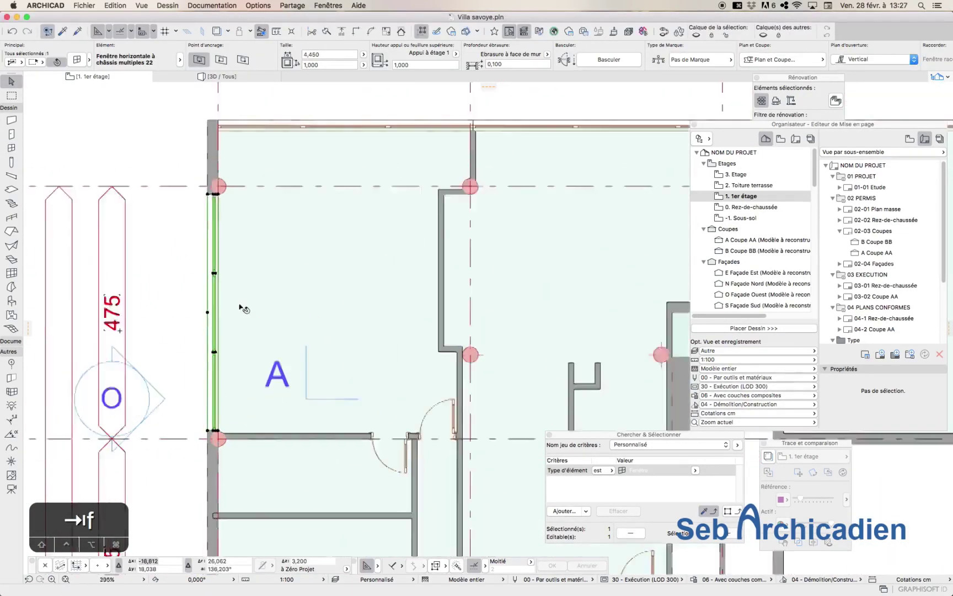
Set the west window between axes 5 and 4 to four panels and deselect it.
{"action": "scroll", "coordinate": [213, 396], "scroll_direction": "up", "scroll_amount": 4}
{"action": "left_click", "coordinate": [77, 60]}
{"action": "left_click", "coordinate": [423, 390]}
{"action": "left_click", "coordinate": [421, 402]}
{"action": "left_click", "coordinate": [651, 587]}
{"action": "scroll", "coordinate": [269, 197], "scroll_direction": "down", "scroll_amount": 3}
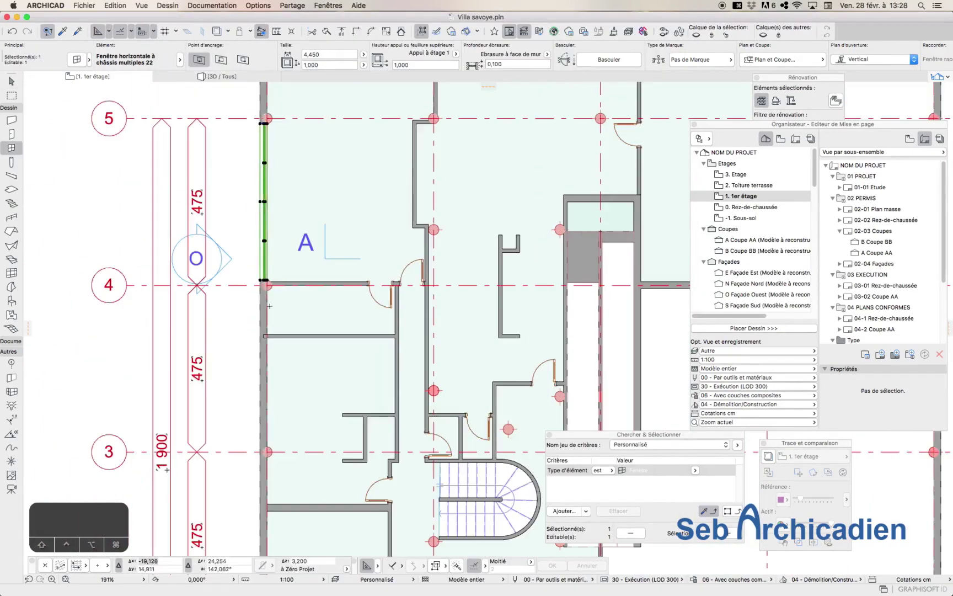
{"action": "key", "text": "Escape"}
{"action": "left_click", "coordinate": [265, 370]}
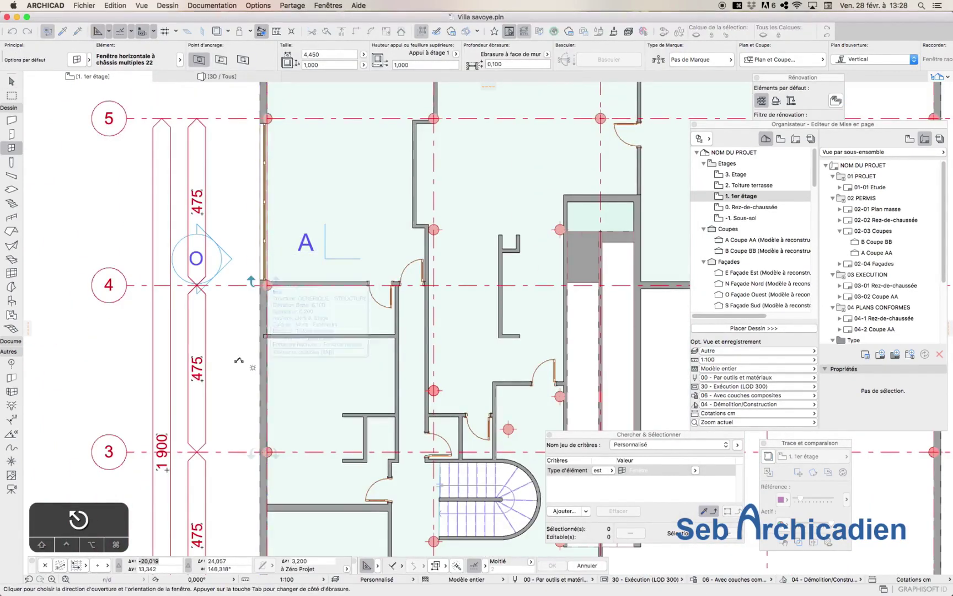
{"action": "key", "text": "Tab"}
{"action": "key", "text": "at"}
{"action": "key", "text": "Escape"}
Place a matching four-panel window in the west wall between axes 4 and 3.
{"action": "left_click", "coordinate": [260, 359]}
{"action": "left_click", "coordinate": [254, 356]}
{"action": "key", "text": "Tab"}
{"action": "key", "text": "f"}
Fit the new west window between the columns on axes 4 and 3, giving a width of 4,450, and deselect everything.
{"action": "scroll", "coordinate": [252, 306], "scroll_direction": "up", "scroll_amount": 4}
{"action": "left_click", "coordinate": [271, 245]}
{"action": "scroll", "coordinate": [270, 246], "scroll_direction": "down", "scroll_amount": 3}
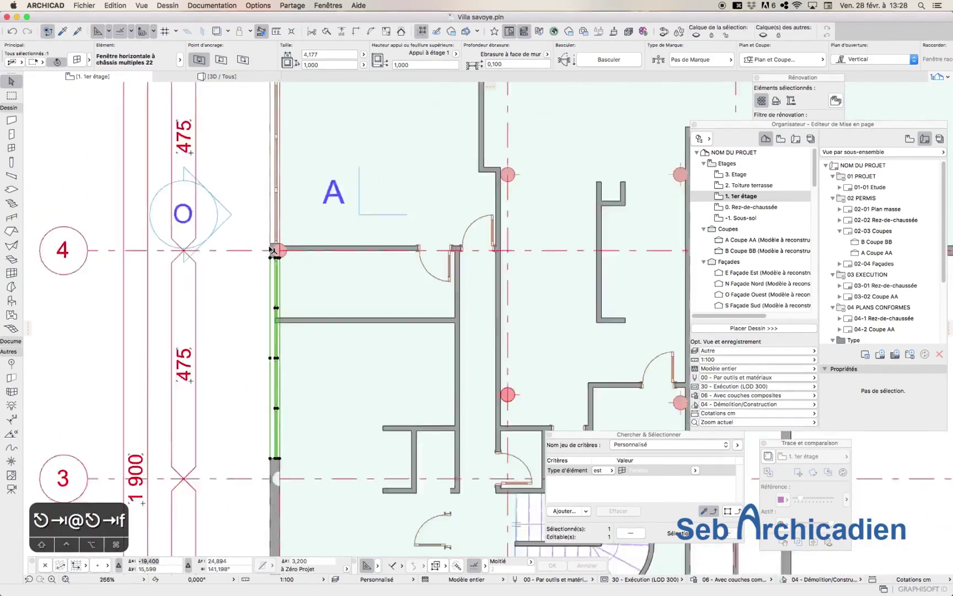
{"action": "scroll", "coordinate": [314, 386], "scroll_direction": "up", "scroll_amount": 2}
{"action": "scroll", "coordinate": [205, 82], "scroll_direction": "down", "scroll_amount": 3}
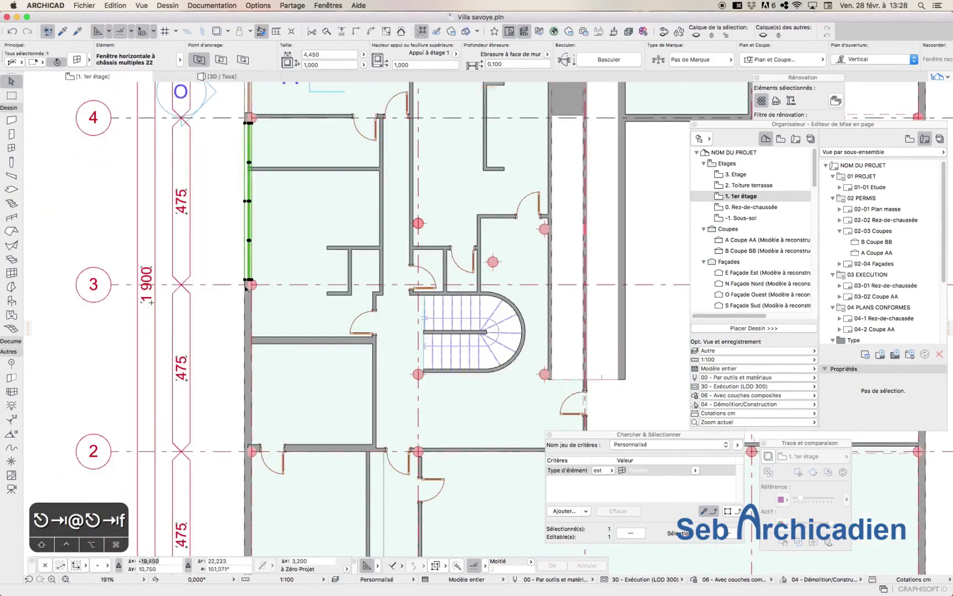
{"action": "left_click", "coordinate": [251, 284]}
{"action": "scroll", "coordinate": [257, 193], "scroll_direction": "up", "scroll_amount": 3}
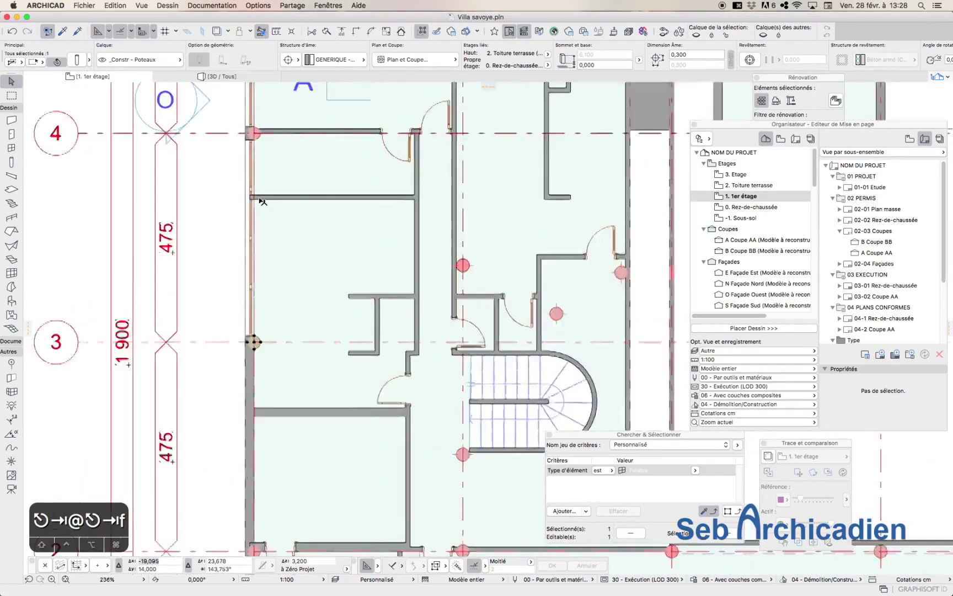
{"action": "left_click", "coordinate": [259, 188]}
{"action": "key", "text": "Escape"}
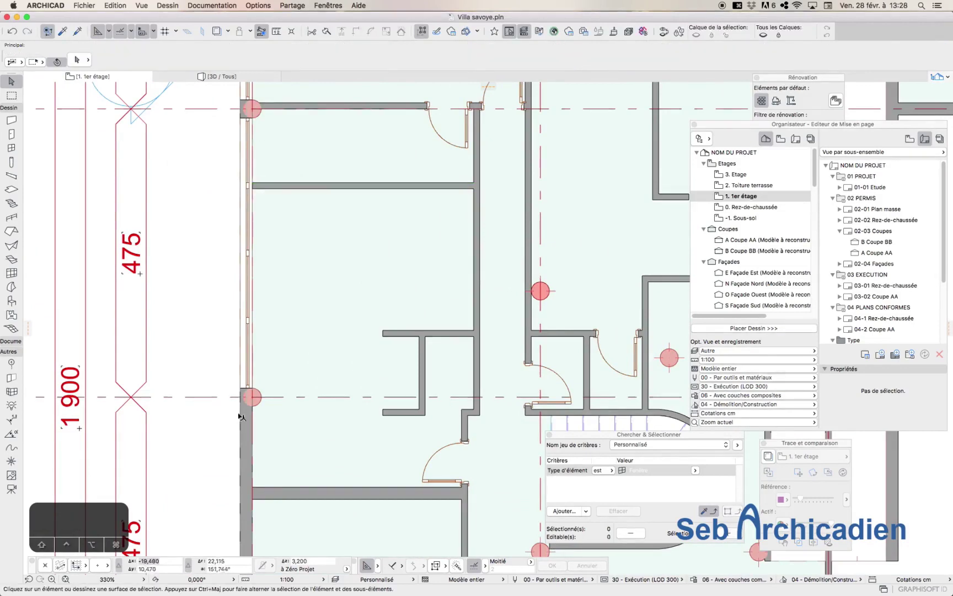
Pick up the west window's settings and place one between the axis 3 column and the partition south of it.
{"action": "left_click", "coordinate": [248, 370], "text": "alt"}
{"action": "scroll", "coordinate": [300, 160], "scroll_direction": "down", "scroll_amount": 3}
{"action": "scroll", "coordinate": [289, 372], "scroll_direction": "up", "scroll_amount": 2}
{"action": "key", "text": "Tab"}
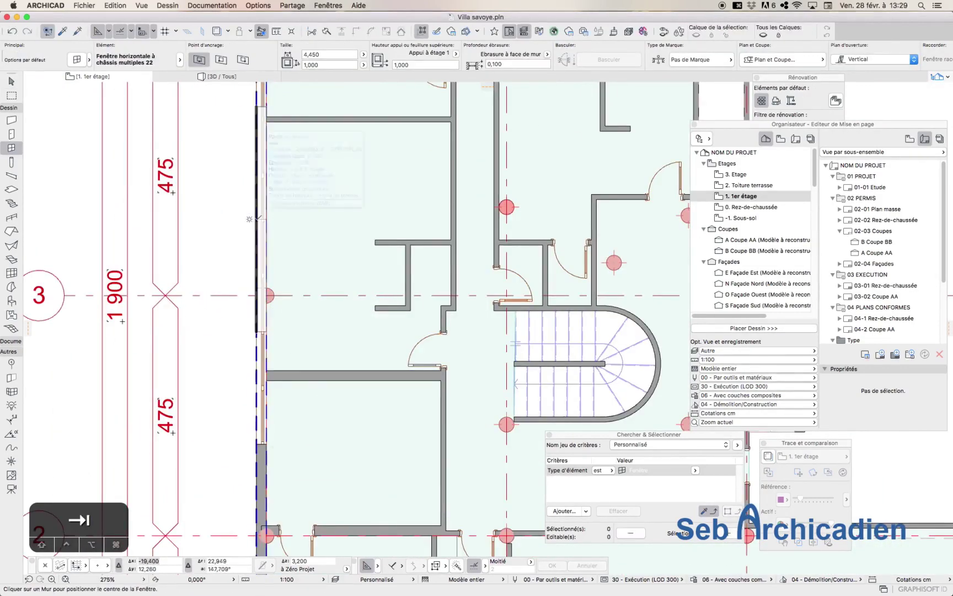
{"action": "left_click", "coordinate": [261, 336]}
Set the short west window just south of axis 3 to a single panel.
{"action": "left_click", "coordinate": [77, 59]}
{"action": "left_click", "coordinate": [419, 391]}
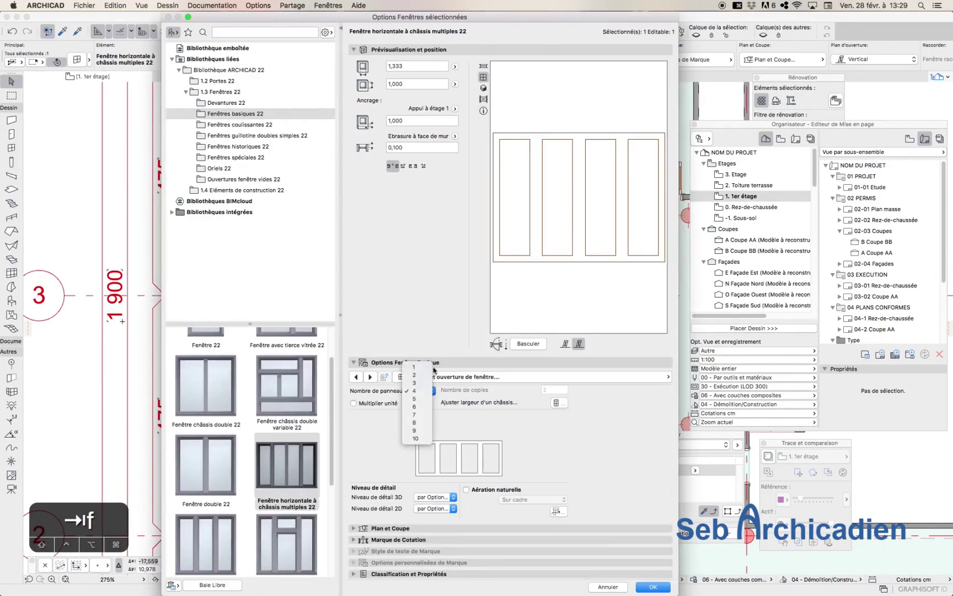
{"action": "left_click", "coordinate": [420, 372]}
{"action": "left_click", "coordinate": [653, 585]}
Pick up the single-panel window's settings and place one in the west wall of the room north of axis 2.
{"action": "left_click", "coordinate": [262, 362], "text": "alt"}
{"action": "key", "text": "Tab"}
{"action": "left_click", "coordinate": [262, 443]}
{"action": "left_click", "coordinate": [228, 428]}
{"action": "key", "text": "f"}
{"action": "left_click", "coordinate": [266, 410]}
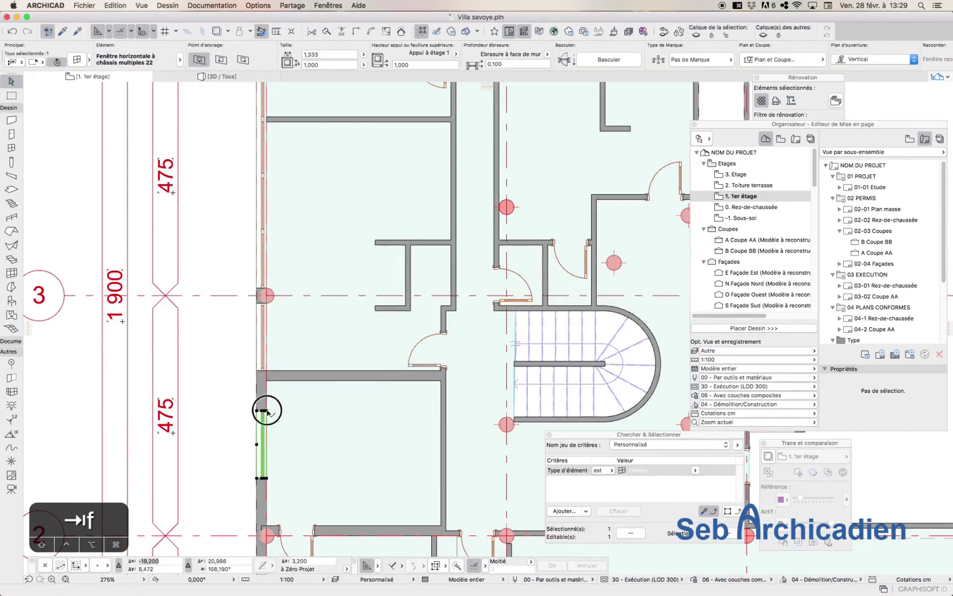
Stretch this window's ends to the room's north and south partitions, giving a width of 2,867.
{"action": "left_click", "coordinate": [265, 381]}
{"action": "left_click", "coordinate": [267, 478]}
{"action": "scroll", "coordinate": [267, 525], "scroll_direction": "up", "scroll_amount": 3}
{"action": "left_click", "coordinate": [251, 524]}
{"action": "scroll", "coordinate": [335, 483], "scroll_direction": "down", "scroll_amount": 3}
{"action": "left_click", "coordinate": [89, 59]}
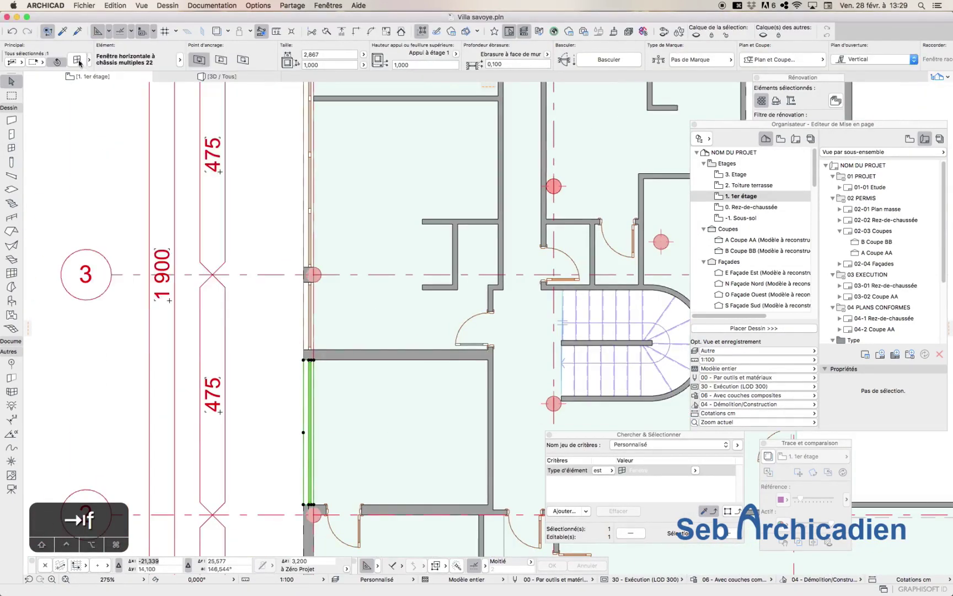
{"action": "left_click", "coordinate": [76, 61]}
{"action": "left_click", "coordinate": [606, 585]}
Convert the selected 2,867 wide window north of axis 2 into a Baie Libre and deselect it.
{"action": "left_click", "coordinate": [180, 59]}
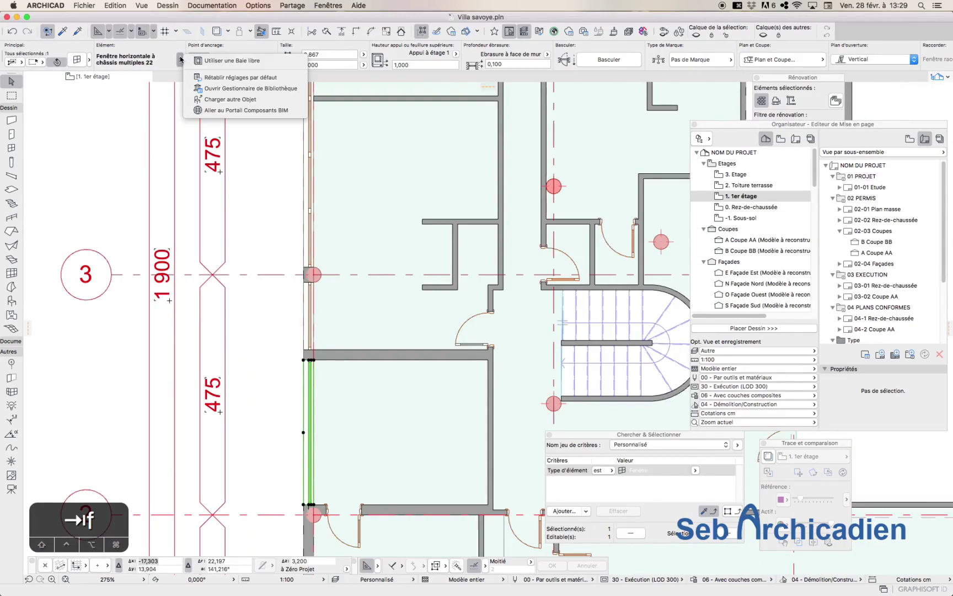
{"action": "left_click", "coordinate": [236, 61]}
{"action": "left_click", "coordinate": [220, 403]}
Place a single-panel window 1,333 wide in the west wall between axes 2 and 1.
{"action": "scroll", "coordinate": [307, 414], "scroll_direction": "down", "scroll_amount": 5}
{"action": "scroll", "coordinate": [294, 480], "scroll_direction": "up", "scroll_amount": 4}
{"action": "key", "text": "Tab"}
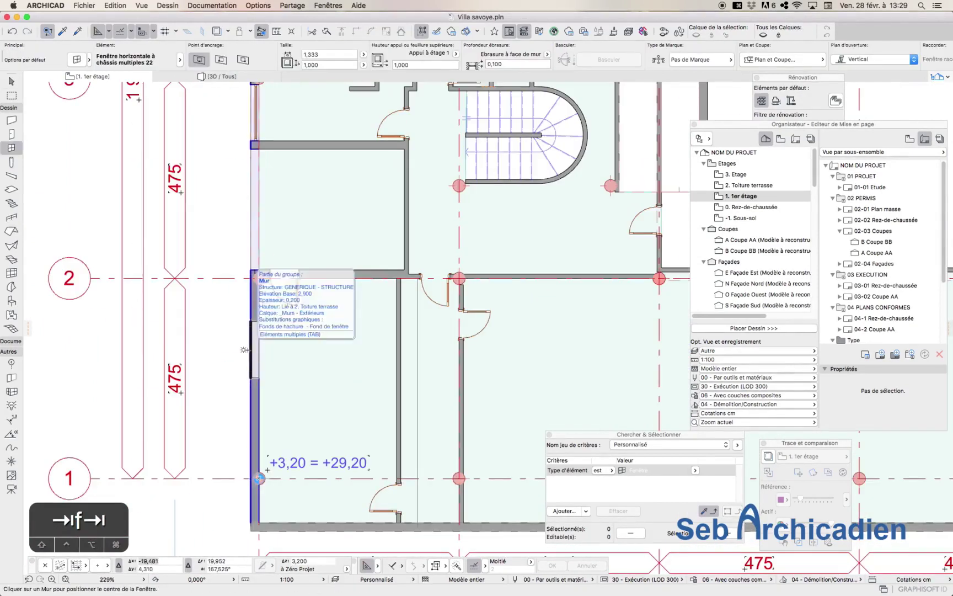
{"action": "left_click", "coordinate": [257, 350]}
{"action": "left_click", "coordinate": [243, 319]}
{"action": "key", "text": "f"}
{"action": "left_click", "coordinate": [259, 351]}
Stretch the window's ends to the columns on axes 2 and 1, giving a width of 4,450.
{"action": "left_click", "coordinate": [259, 322]}
{"action": "left_click", "coordinate": [260, 285]}
{"action": "left_click", "coordinate": [259, 378]}
{"action": "left_click", "coordinate": [259, 472]}
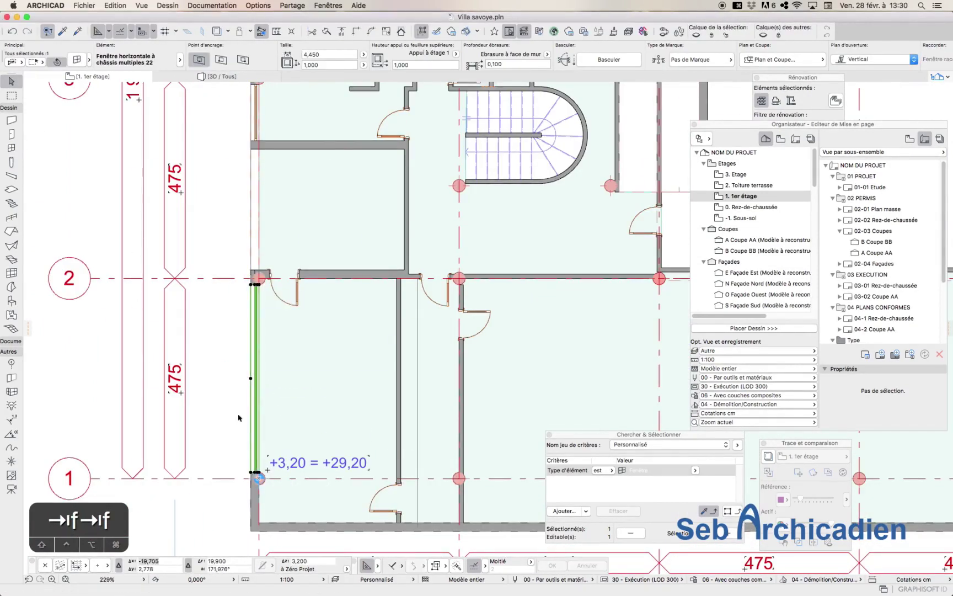
Set the west window between axes 2 and 1 to four panels and deselect it.
{"action": "left_click", "coordinate": [77, 59]}
{"action": "left_click", "coordinate": [417, 388]}
{"action": "left_click", "coordinate": [416, 452]}
{"action": "left_click", "coordinate": [653, 586]}
{"action": "left_click", "coordinate": [191, 357]}
Place a single-panel window in the south wall, just east of the southwest corner.
{"action": "scroll", "coordinate": [145, 411], "scroll_direction": "down", "scroll_amount": 5}
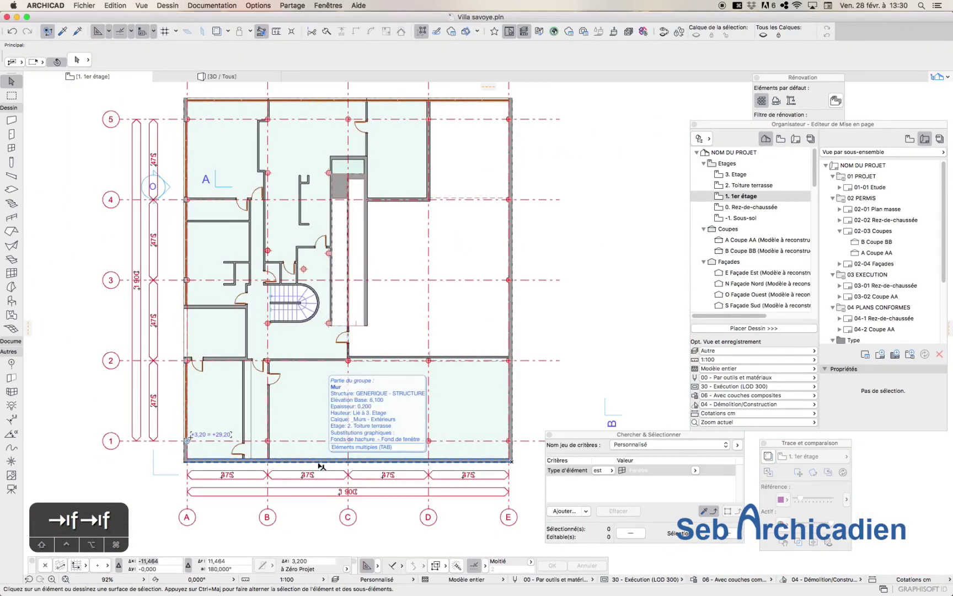
{"action": "left_click", "coordinate": [13, 148]}
{"action": "scroll", "coordinate": [208, 459], "scroll_direction": "up", "scroll_amount": 10}
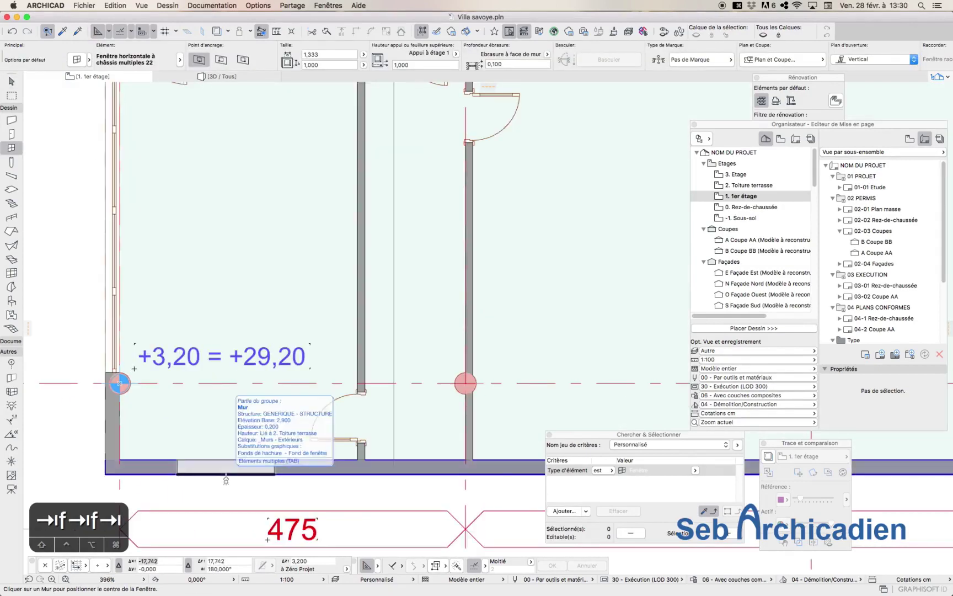
{"action": "left_click", "coordinate": [228, 472]}
{"action": "left_click", "coordinate": [236, 477]}
{"action": "key", "text": "Tab"}
{"action": "key", "text": "f"}
Stretch the south window's west end to axis A and its east end to axis C, giving a width of 9,500.
{"action": "left_click", "coordinate": [179, 471]}
{"action": "left_click", "coordinate": [119, 473]}
{"action": "scroll", "coordinate": [83, 430], "scroll_direction": "down", "scroll_amount": 6}
{"action": "scroll", "coordinate": [83, 433], "scroll_direction": "down", "scroll_amount": 5}
{"action": "left_click", "coordinate": [121, 438]}
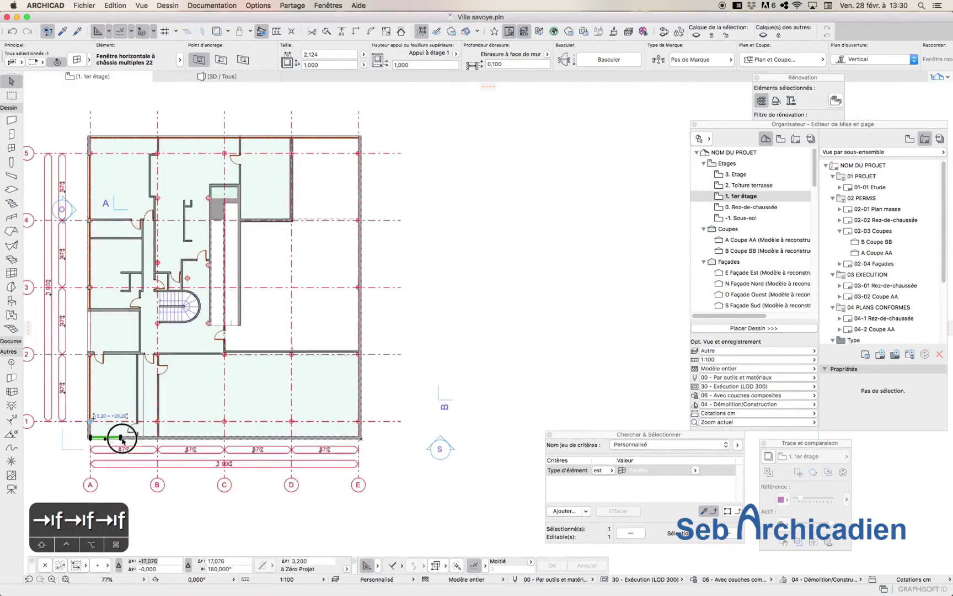
Set the south window to seven panels.
{"action": "left_click", "coordinate": [77, 60]}
{"action": "left_click", "coordinate": [425, 390]}
{"action": "left_click", "coordinate": [419, 443]}
{"action": "left_click", "coordinate": [653, 585]}
{"action": "scroll", "coordinate": [145, 454], "scroll_direction": "up", "scroll_amount": 5}
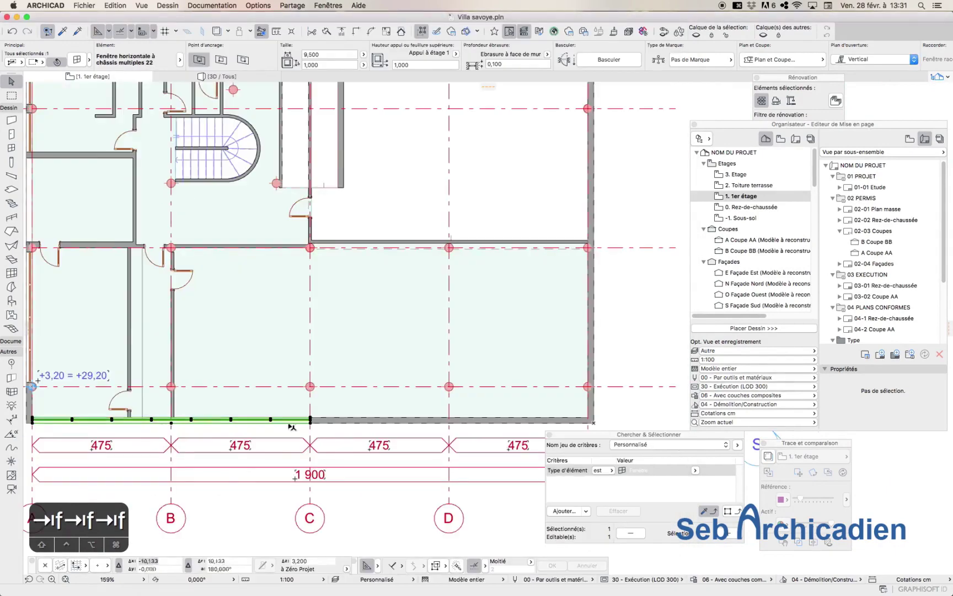
Try to copy the south window along the wall by the distance from axis A to axis C, and undo it.
{"action": "key", "text": "shift+super+d"}
{"action": "left_click", "coordinate": [32, 423]}
{"action": "left_click", "coordinate": [310, 422]}
{"action": "scroll", "coordinate": [617, 394], "scroll_direction": "down", "scroll_amount": 2}
{"action": "key", "text": "super+z"}
Copy the seven-panel window along the south wall by the distance from axis C to axis E and deselect it.
{"action": "left_click", "coordinate": [116, 6]}
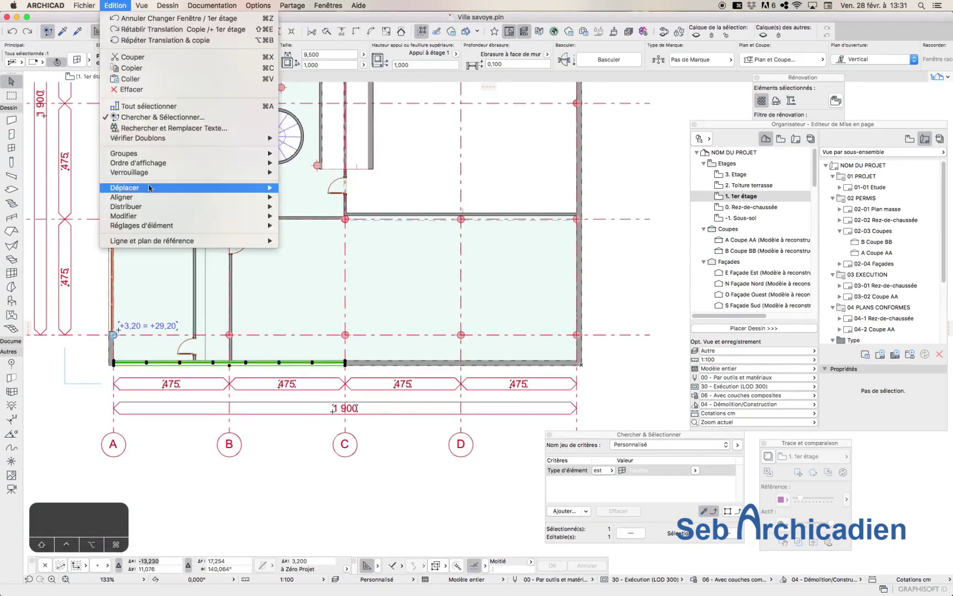
{"action": "mouse_move", "coordinate": [150, 188]}
{"action": "left_click", "coordinate": [343, 240]}
{"action": "left_click", "coordinate": [346, 364]}
{"action": "left_click", "coordinate": [577, 365]}
{"action": "left_click", "coordinate": [395, 415]}
{"action": "scroll", "coordinate": [125, 355], "scroll_direction": "up", "scroll_amount": 5}
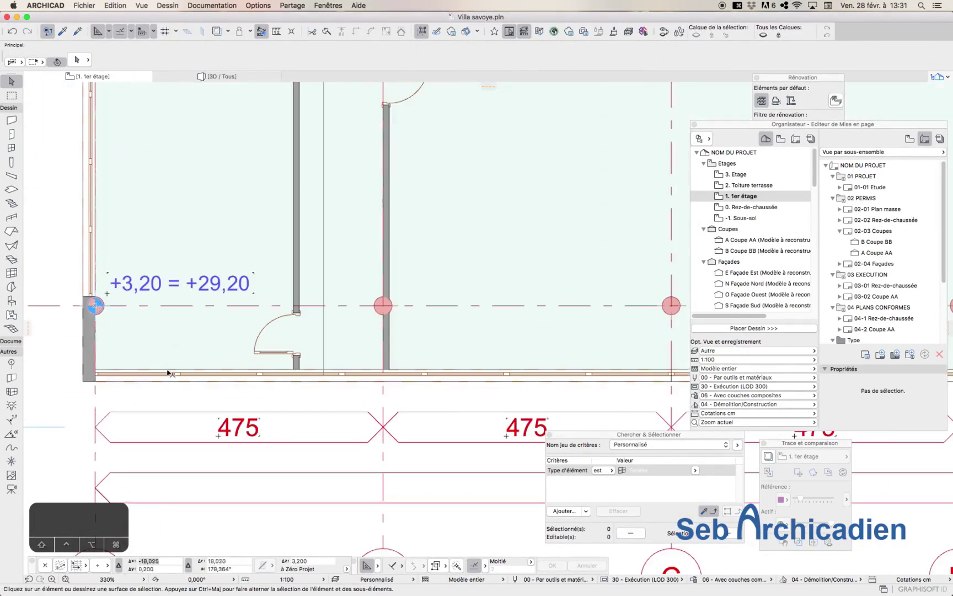
Set the number of panels of the south window between axes A and C to eight.
{"action": "left_click", "coordinate": [88, 377]}
{"action": "left_click", "coordinate": [141, 384]}
{"action": "key", "text": "Tab"}
{"action": "key", "text": "Tab"}
{"action": "left_click", "coordinate": [95, 382]}
{"action": "left_click", "coordinate": [77, 60]}
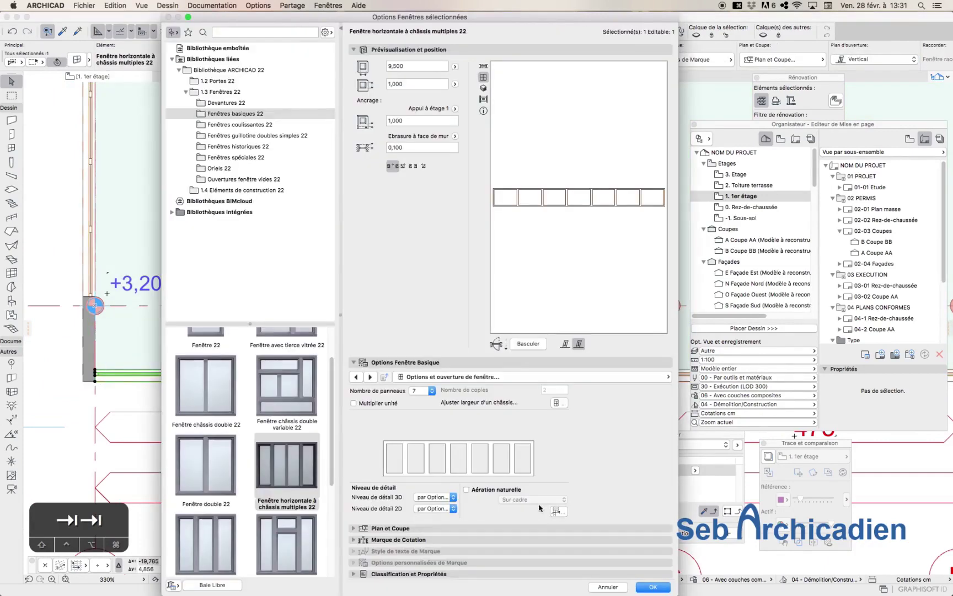
{"action": "left_click", "coordinate": [419, 390]}
{"action": "left_click", "coordinate": [414, 398]}
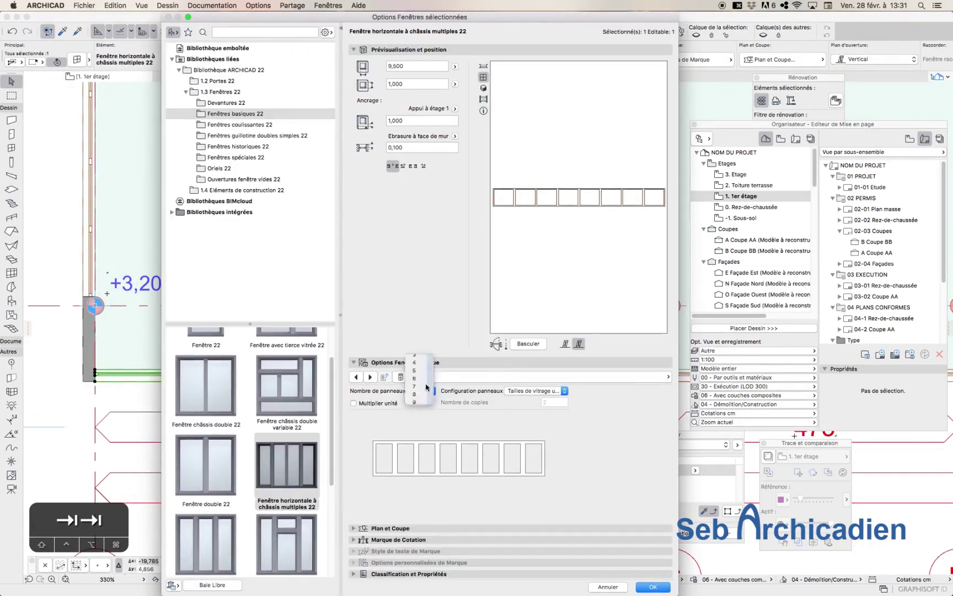
Make the window's panel configuration asymmetric, with the first panel 0,400 wide and the following panels 1,300 each.
{"action": "left_click", "coordinate": [552, 390]}
{"action": "left_click", "coordinate": [533, 402]}
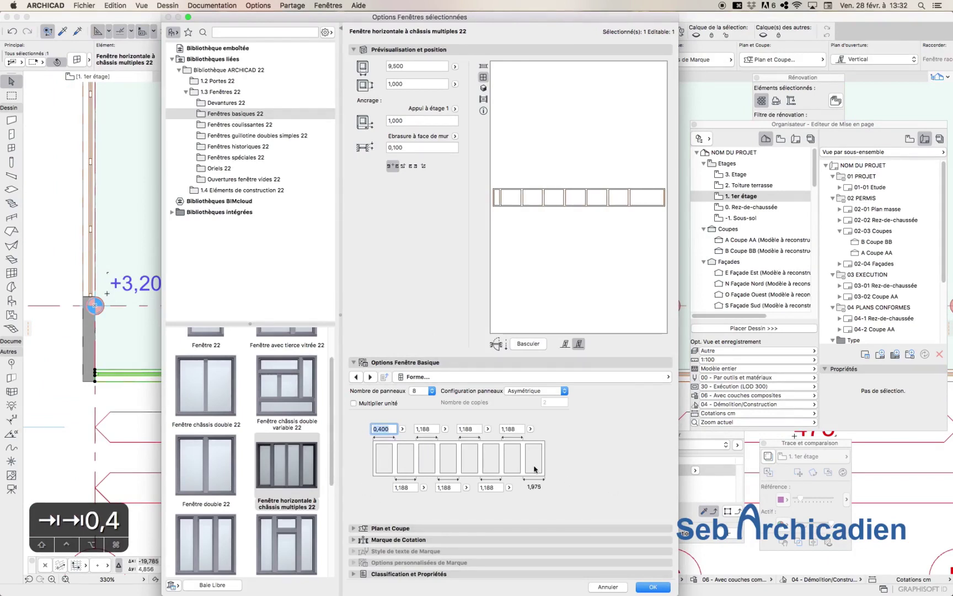
{"action": "left_click", "coordinate": [437, 430]}
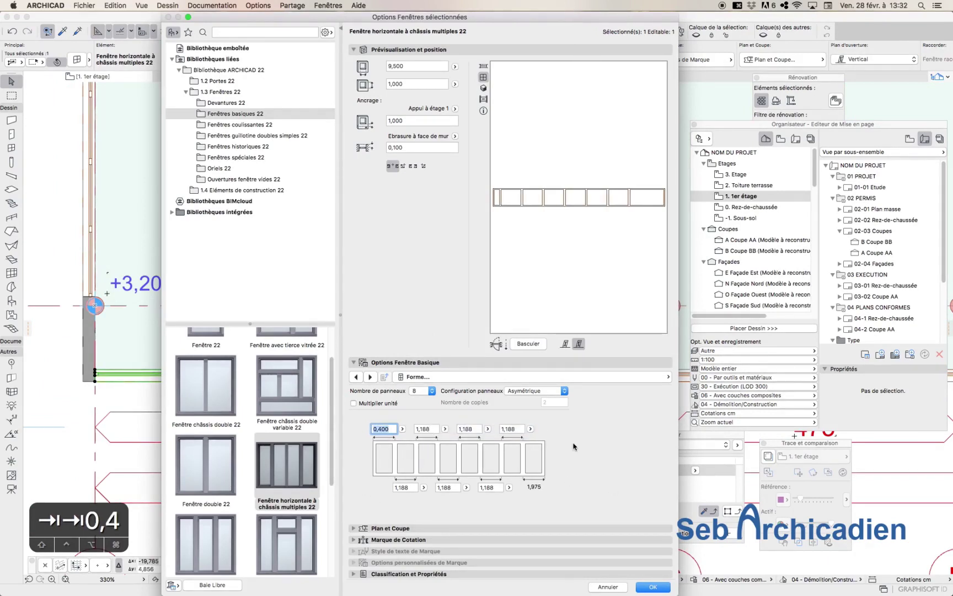
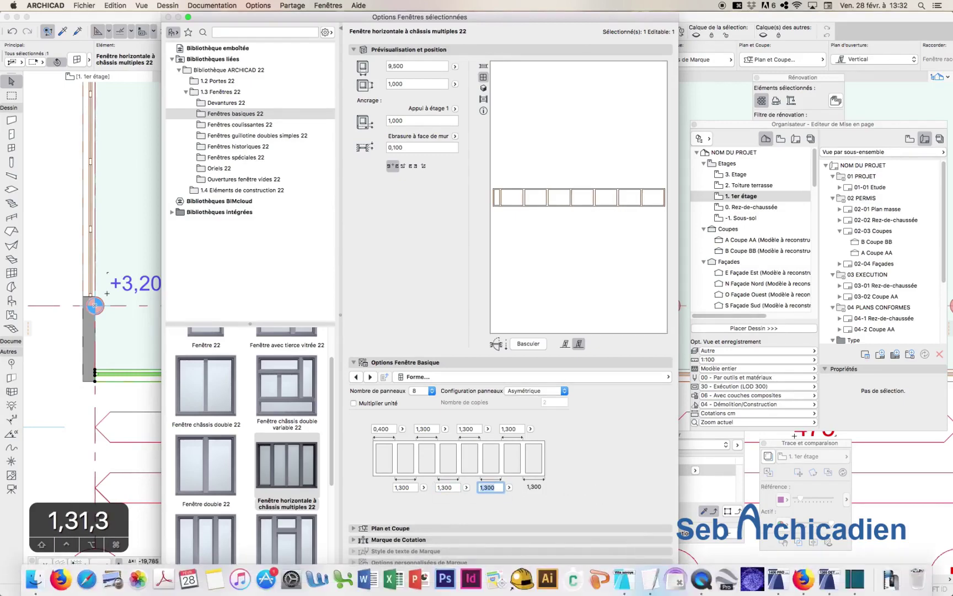
{"action": "left_click", "coordinate": [653, 587]}
Mirror a copy of the eight-panel south window about axis C onto the other half of the wall.
{"action": "mouse_move", "coordinate": [166, 188]}
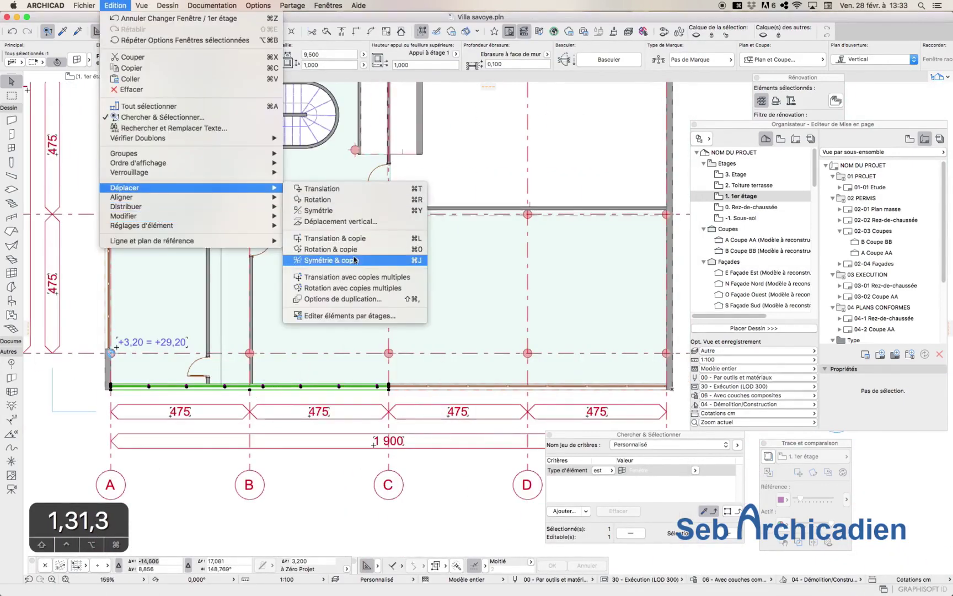
{"action": "left_click", "coordinate": [329, 212]}
{"action": "scroll", "coordinate": [423, 382], "scroll_direction": "up", "scroll_amount": 2}
{"action": "left_click", "coordinate": [376, 389], "text": "alt"}
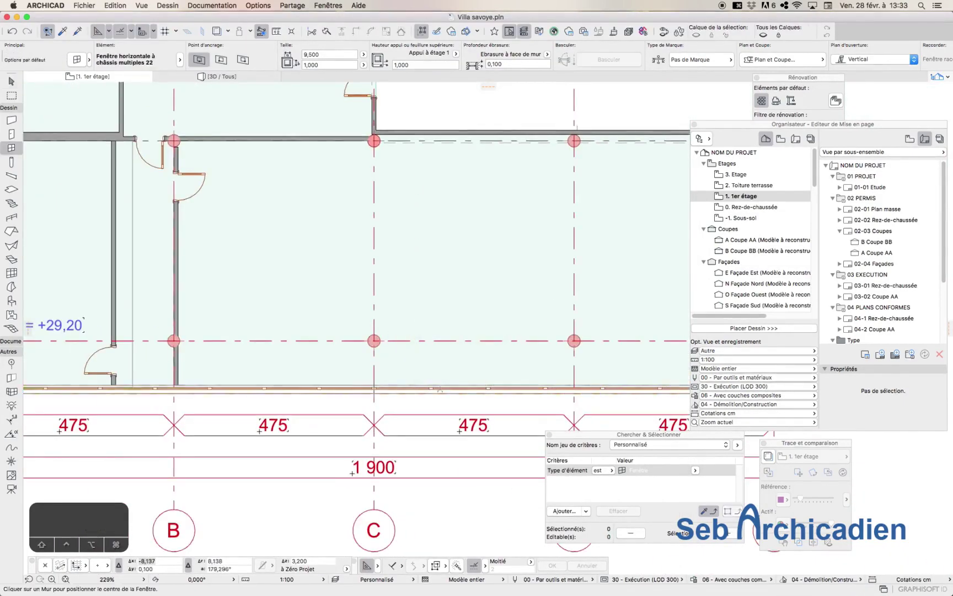
{"action": "key", "text": "alt+super+Tab"}
{"action": "scroll", "coordinate": [277, 418], "scroll_direction": "down", "scroll_amount": 3}
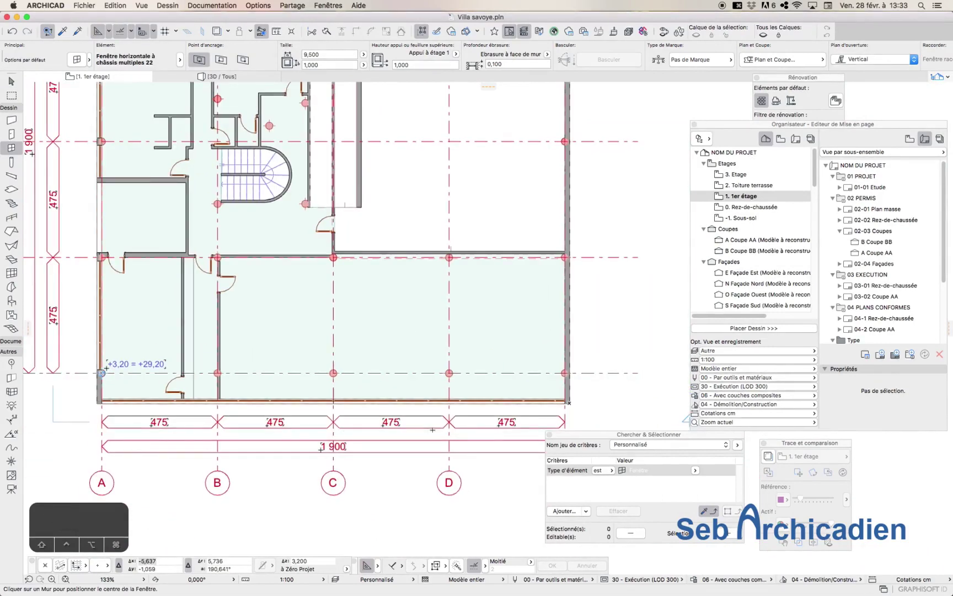
Copy the west wall's southernmost ribbon window onto the east wall between axes 1 and 2 and deselect it.
{"action": "left_click", "coordinate": [98, 361], "text": "alt"}
{"action": "scroll", "coordinate": [98, 361], "scroll_direction": "up", "scroll_amount": 6}
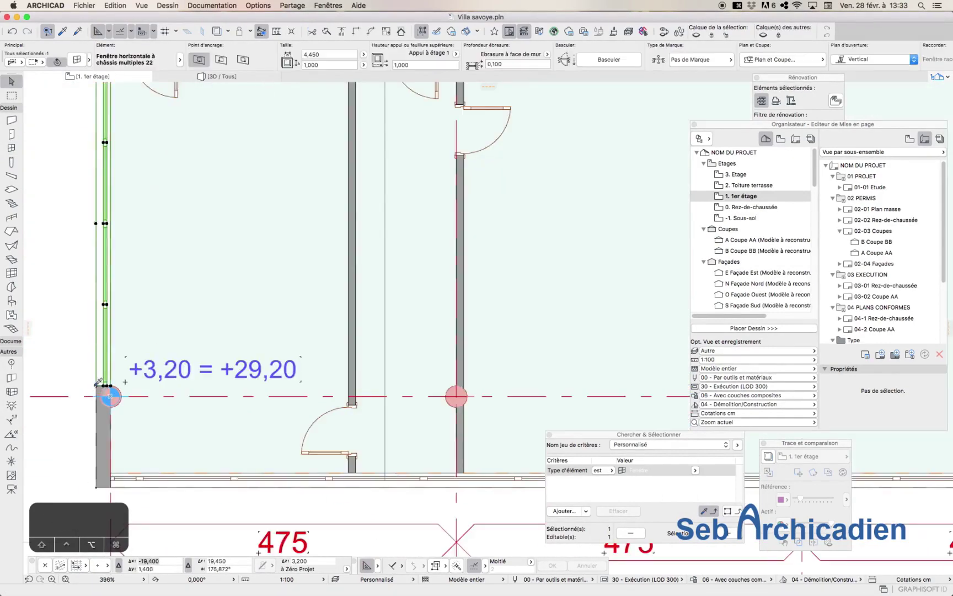
{"action": "scroll", "coordinate": [99, 362], "scroll_direction": "down", "scroll_amount": 9}
{"action": "scroll", "coordinate": [386, 373], "scroll_direction": "up", "scroll_amount": 4}
{"action": "key", "text": "Tab"}
{"action": "left_click", "coordinate": [396, 243], "text": "shift"}
{"action": "left_click_drag", "start_coordinate": [396, 243], "coordinate": [389, 203]}
{"action": "key", "text": "Escape"}
{"action": "scroll", "coordinate": [403, 389], "scroll_direction": "up", "scroll_amount": 1}
{"action": "middle_click_drag", "start_coordinate": [403, 389], "coordinate": [411, 412]}
{"action": "scroll", "coordinate": [410, 416], "scroll_direction": "down", "scroll_amount": 6}
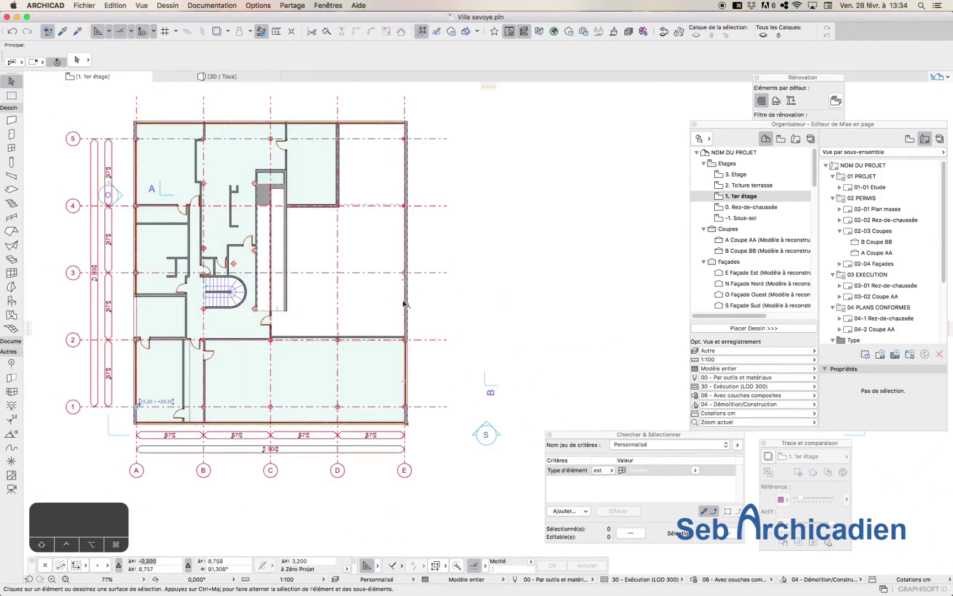
Pick up the settings of the existing simple window opening and place one in the east wall between axes 2 and 3.
{"action": "scroll", "coordinate": [111, 423], "scroll_direction": "up", "scroll_amount": 4}
{"action": "left_click", "coordinate": [161, 165]}
{"action": "left_click", "coordinate": [158, 159], "text": "alt"}
{"action": "scroll", "coordinate": [634, 165], "scroll_direction": "down", "scroll_amount": 2}
{"action": "middle_click_drag", "start_coordinate": [634, 165], "coordinate": [276, 248]}
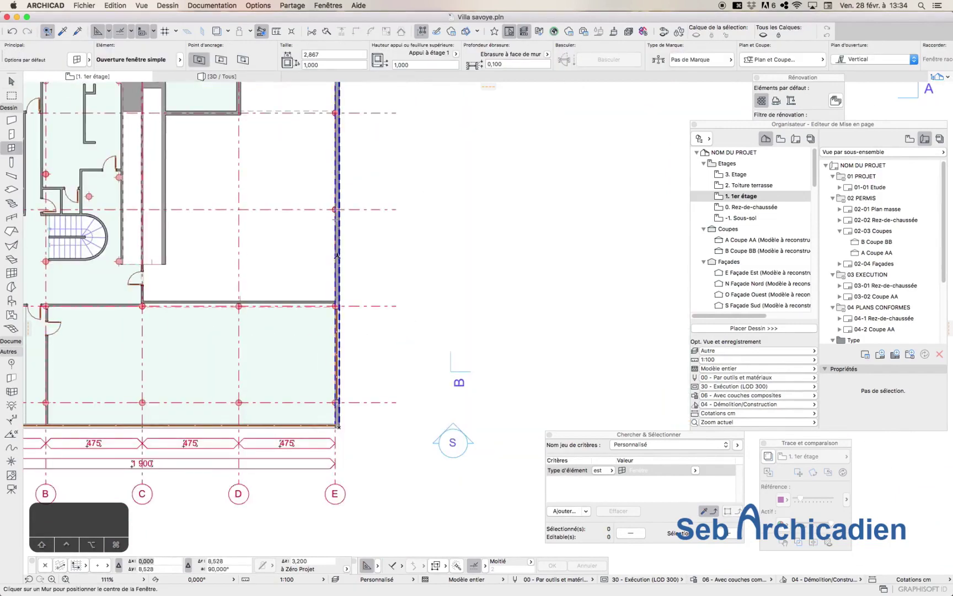
{"action": "left_click", "coordinate": [337, 254]}
Stretch the east wall's simple opening between axes 2 and 3 to a width of 4,350.
{"action": "scroll", "coordinate": [343, 251], "scroll_direction": "up", "scroll_amount": 6}
{"action": "key", "text": "Escape"}
{"action": "left_click", "coordinate": [12, 147]}
{"action": "key", "text": "Tab"}
{"action": "key", "text": "Tab"}
{"action": "key", "text": "Tab"}
{"action": "key", "text": "f"}
{"action": "left_click", "coordinate": [330, 208]}
{"action": "left_click", "coordinate": [329, 208]}
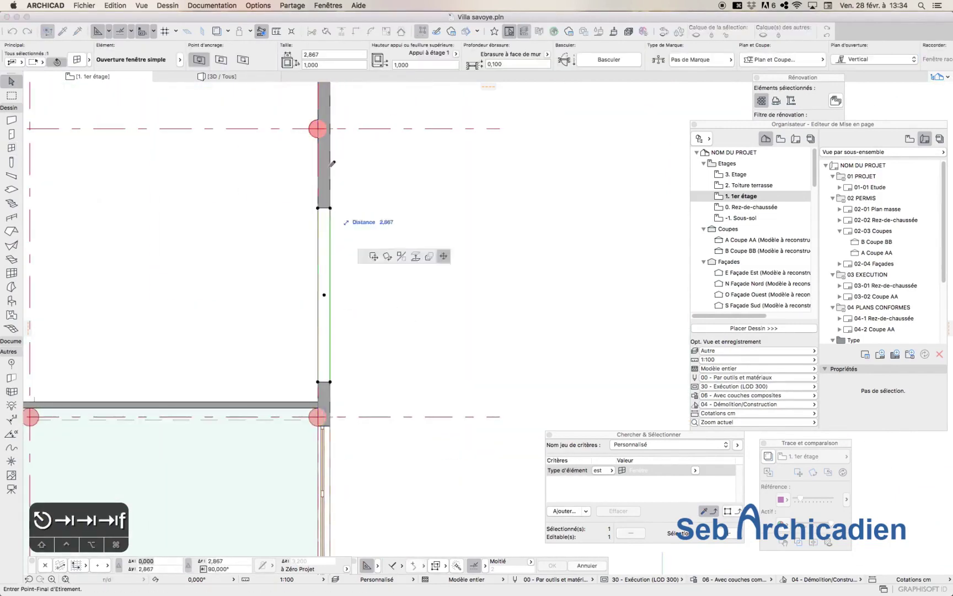
In the 3D view, copy the simple opening one column bay further along the east wall.
{"action": "left_click", "coordinate": [221, 76]}
{"action": "scroll", "coordinate": [237, 339], "scroll_direction": "up", "scroll_amount": 5}
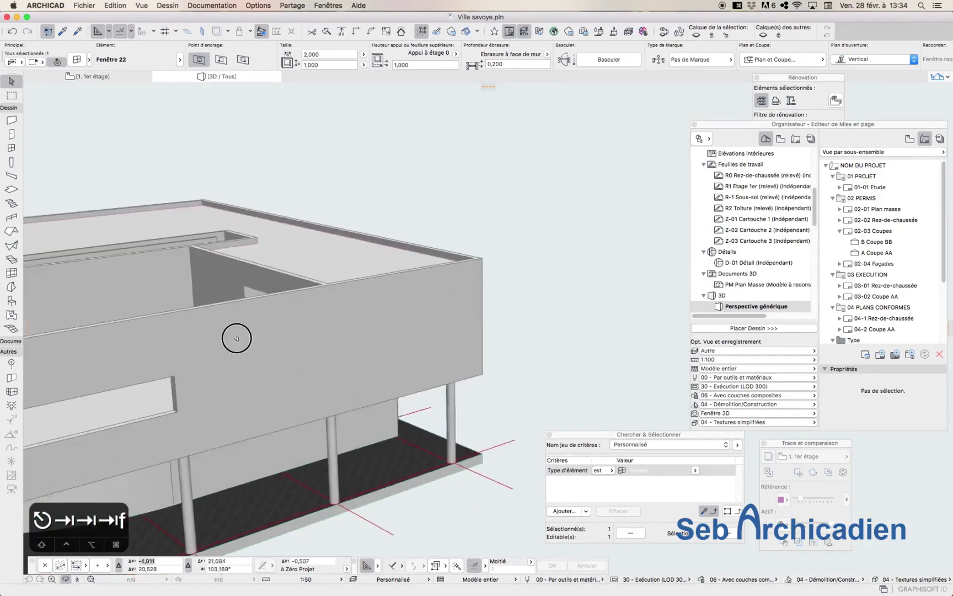
{"action": "left_click_drag", "start_coordinate": [237, 338], "coordinate": [286, 353]}
{"action": "scroll", "coordinate": [296, 386], "scroll_direction": "down", "scroll_amount": 3}
{"action": "key", "text": "Escape"}
{"action": "key", "text": "Escape"}
{"action": "left_click", "coordinate": [279, 370]}
{"action": "key", "text": "super+shift+d"}
{"action": "left_click", "coordinate": [163, 401]}
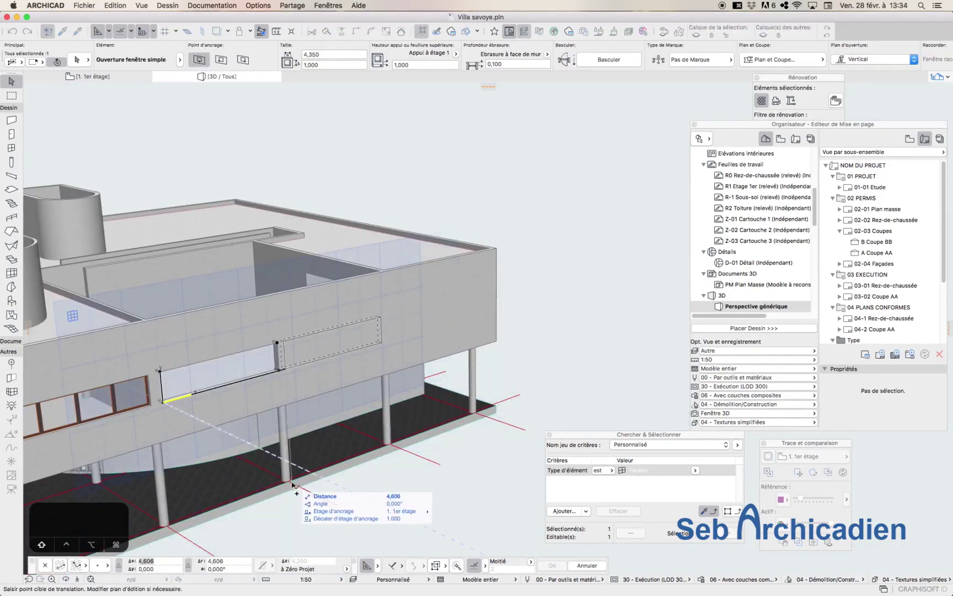
{"action": "left_click", "coordinate": [293, 484], "text": "shift"}
{"action": "key", "text": "Escape"}
Copy the opening by another column bay toward the far end of the east wall and deselect it.
{"action": "left_click", "coordinate": [285, 368]}
{"action": "key", "text": "super+shift+d"}
{"action": "left_click", "coordinate": [284, 369]}
{"action": "left_click", "coordinate": [391, 444], "text": "shift"}
{"action": "key", "text": "Escape"}
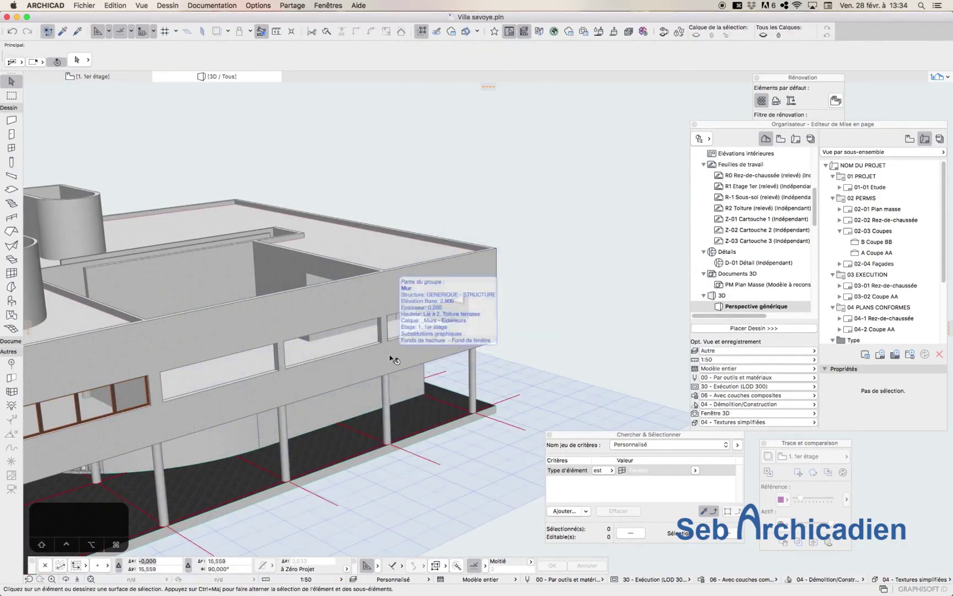
On the 2. Toiture terrasse storey, place a simple window opening in the straight section of the solarium wall near axis C.
{"action": "middle_click_drag", "start_coordinate": [391, 358], "coordinate": [508, 259], "text": "shift"}
{"action": "scroll", "coordinate": [409, 335], "scroll_direction": "down", "scroll_amount": 5}
{"action": "middle_click_drag", "start_coordinate": [331, 309], "coordinate": [455, 221], "text": "shift"}
{"action": "key", "text": "F2"}
{"action": "scroll", "coordinate": [191, 334], "scroll_direction": "down", "scroll_amount": 5}
{"action": "middle_click_drag", "start_coordinate": [208, 325], "coordinate": [455, 296]}
{"action": "scroll", "coordinate": [402, 362], "scroll_direction": "down", "scroll_amount": 3}
{"action": "scroll", "coordinate": [750, 185], "scroll_direction": "up", "scroll_amount": 5}
{"action": "double_click", "coordinate": [750, 185]}
{"action": "left_click", "coordinate": [11, 148]}
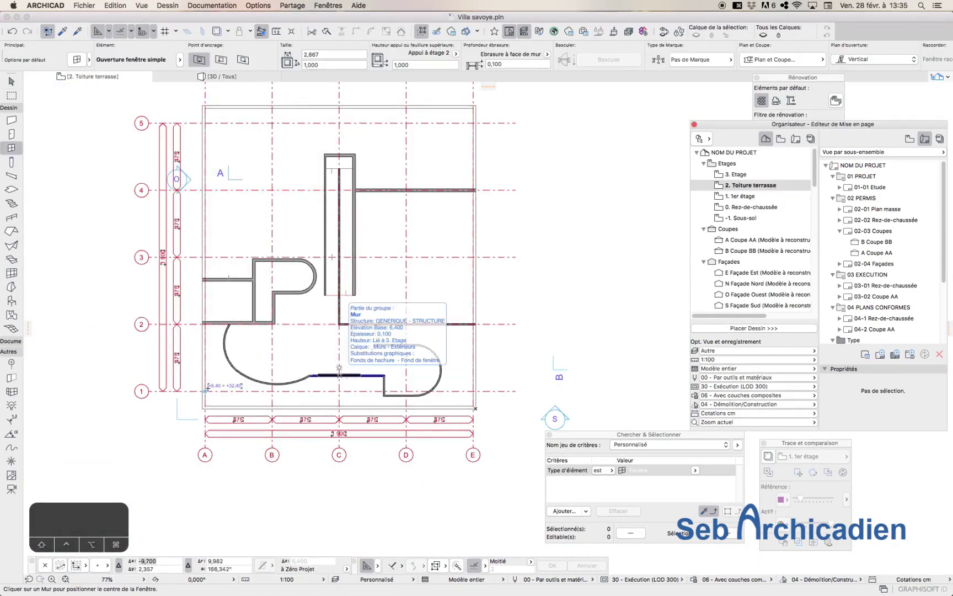
{"action": "left_click", "coordinate": [333, 375]}
Set the solarium opening's width to 1,5 by stretching its east end, and deselect it.
{"action": "scroll", "coordinate": [334, 381], "scroll_direction": "up", "scroll_amount": 10}
{"action": "key", "text": "f"}
{"action": "left_click", "coordinate": [460, 349]}
{"action": "left_click", "coordinate": [461, 348]}
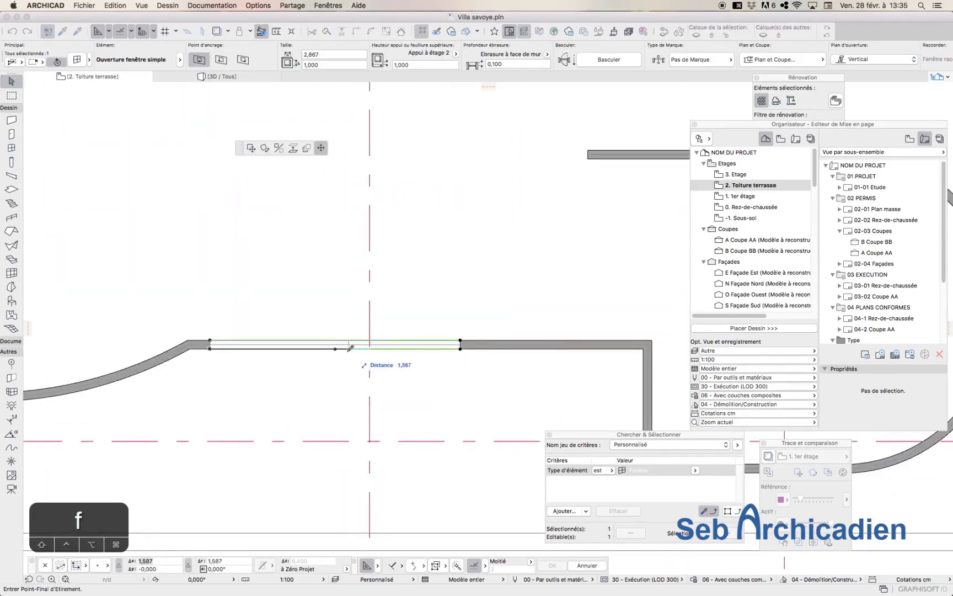
{"action": "left_click", "coordinate": [335, 348]}
{"action": "left_click", "coordinate": [430, 320]}
{"action": "key", "text": "space"}
{"action": "left_click", "coordinate": [430, 320]}
Show the 1. 1er étage storey as trace reference beneath the roof terrace plan.
{"action": "scroll", "coordinate": [431, 320], "scroll_direction": "down", "scroll_amount": 4}
{"action": "middle_click_drag", "start_coordinate": [140, 239], "coordinate": [300, 304]}
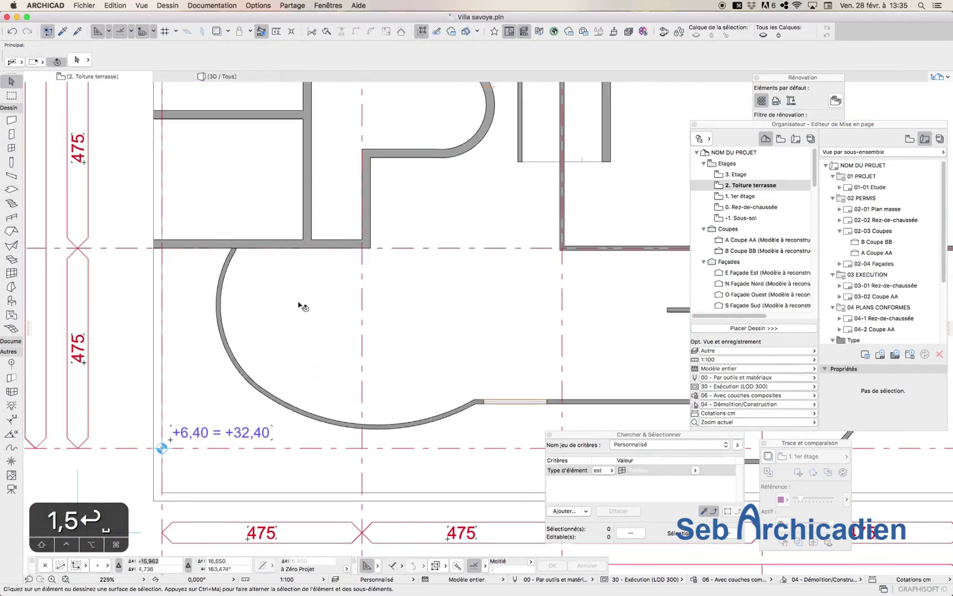
{"action": "scroll", "coordinate": [300, 304], "scroll_direction": "down", "scroll_amount": 1}
{"action": "right_click", "coordinate": [751, 194]}
{"action": "left_click", "coordinate": [789, 228]}
Pick up the settings of a 0,700 by 2,100 Porte 22 and place it in the stair enclosure's south wall.
{"action": "left_click", "coordinate": [371, 288], "text": "alt"}
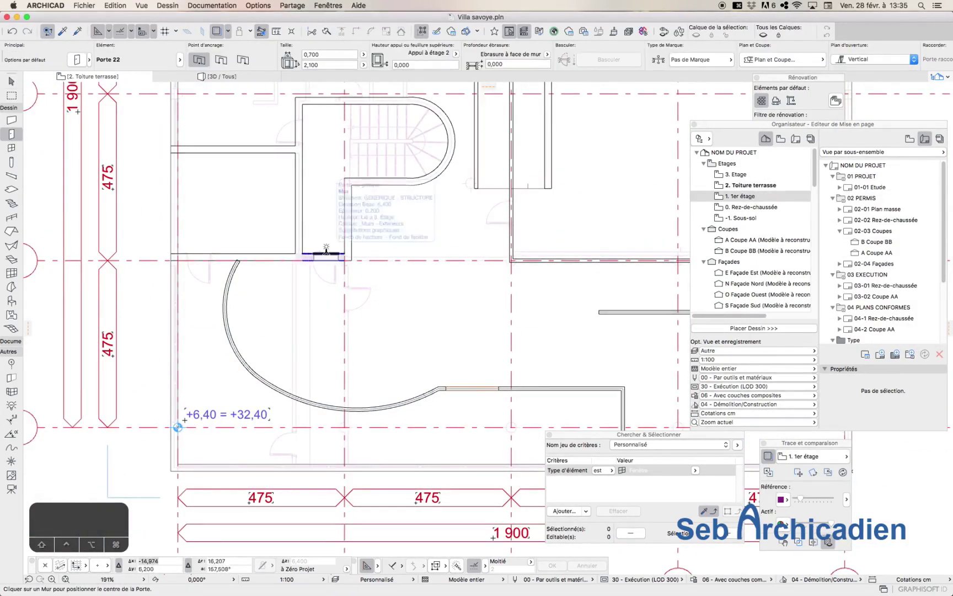
{"action": "left_click", "coordinate": [324, 254]}
{"action": "left_click", "coordinate": [333, 295]}
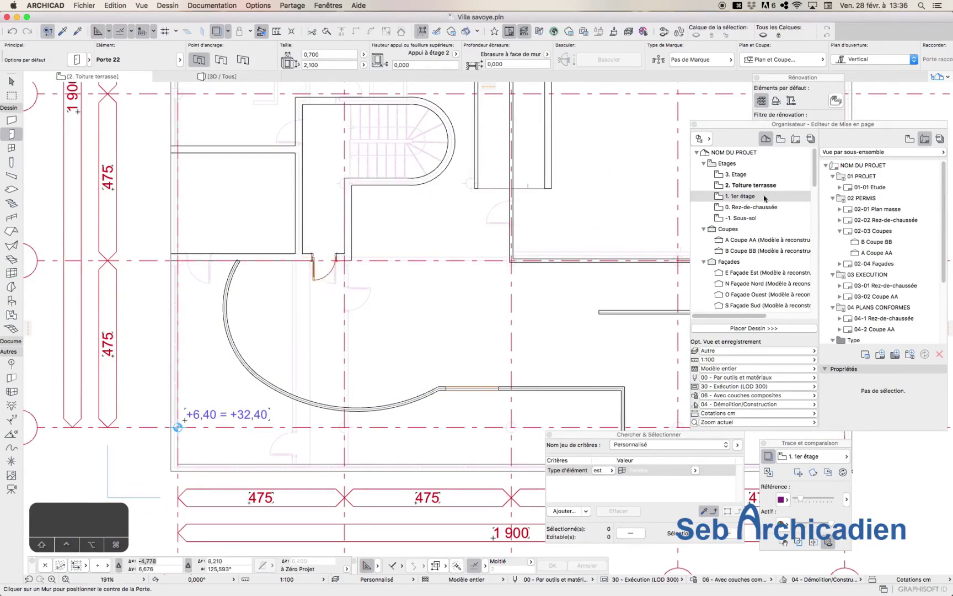
Open the 0. Rez-de-chaussée plan and examine its walls, doors and windows.
{"action": "scroll", "coordinate": [431, 276], "scroll_direction": "down", "scroll_amount": 3}
{"action": "middle_click_drag", "start_coordinate": [576, 105], "coordinate": [403, 219]}
{"action": "scroll", "coordinate": [246, 249], "scroll_direction": "up", "scroll_amount": 2}
{"action": "scroll", "coordinate": [298, 340], "scroll_direction": "down", "scroll_amount": 2}
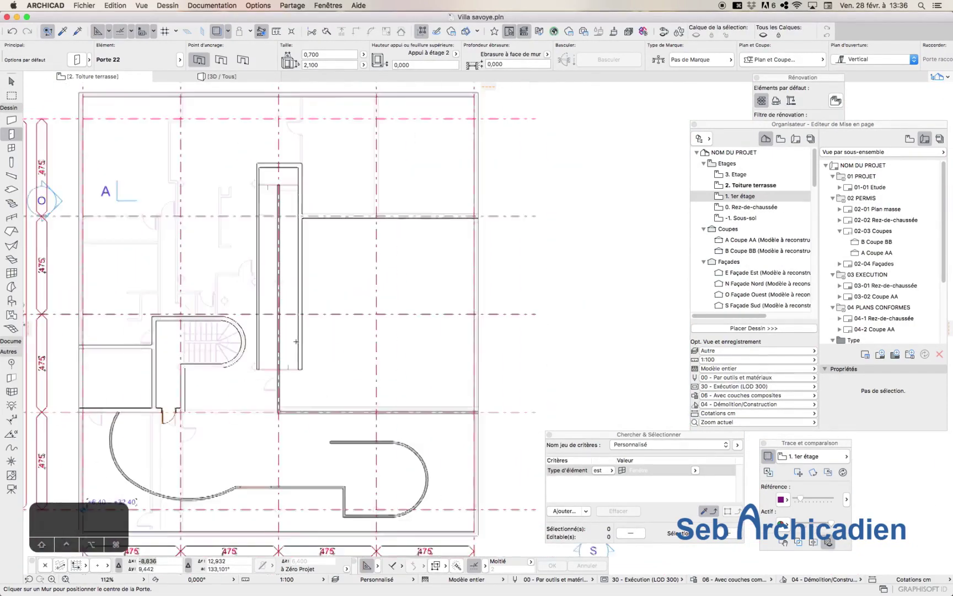
{"action": "left_click", "coordinate": [750, 207]}
{"action": "middle_click_drag", "start_coordinate": [171, 94], "coordinate": [93, 254]}
{"action": "scroll", "coordinate": [94, 254], "scroll_direction": "up", "scroll_amount": 5}
{"action": "left_click", "coordinate": [12, 81]}
{"action": "scroll", "coordinate": [355, 281], "scroll_direction": "down", "scroll_amount": 5}
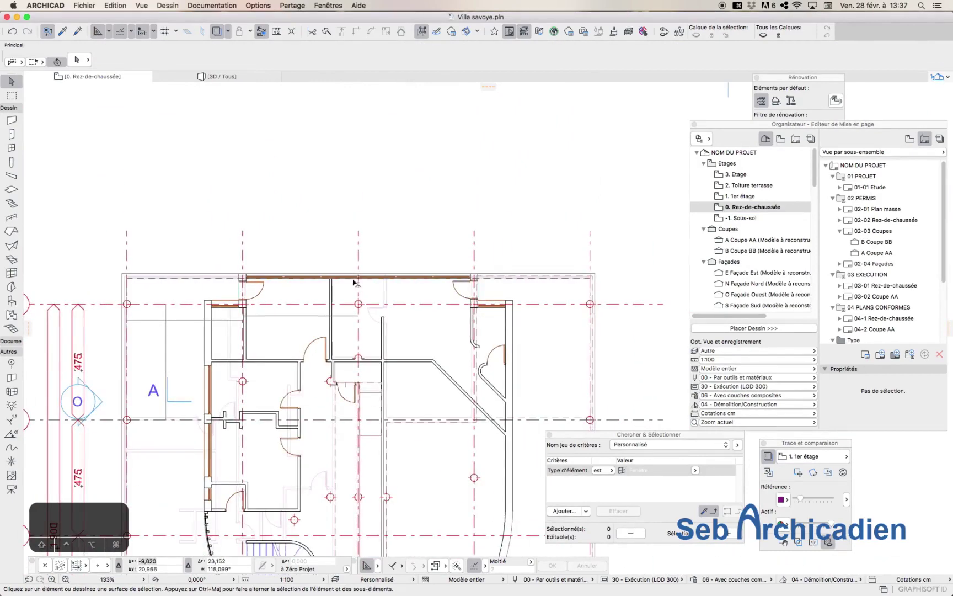
{"action": "scroll", "coordinate": [345, 293], "scroll_direction": "down", "scroll_amount": 3}
{"action": "scroll", "coordinate": [377, 453], "scroll_direction": "up", "scroll_amount": 4}
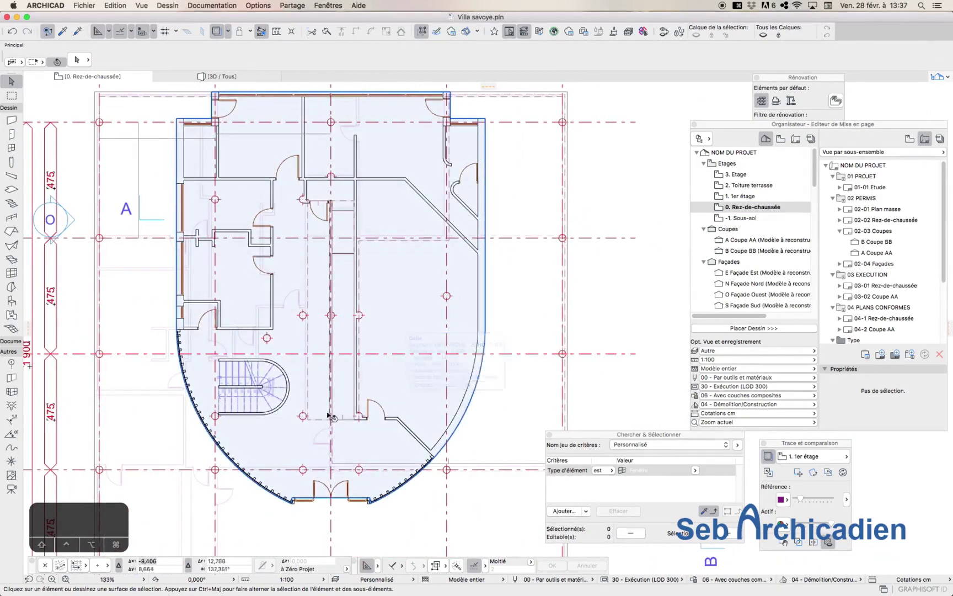
In the 3D view, copy the sloped roof forming the upper ramp vertically upward by 1 m.
{"action": "key", "text": "F3"}
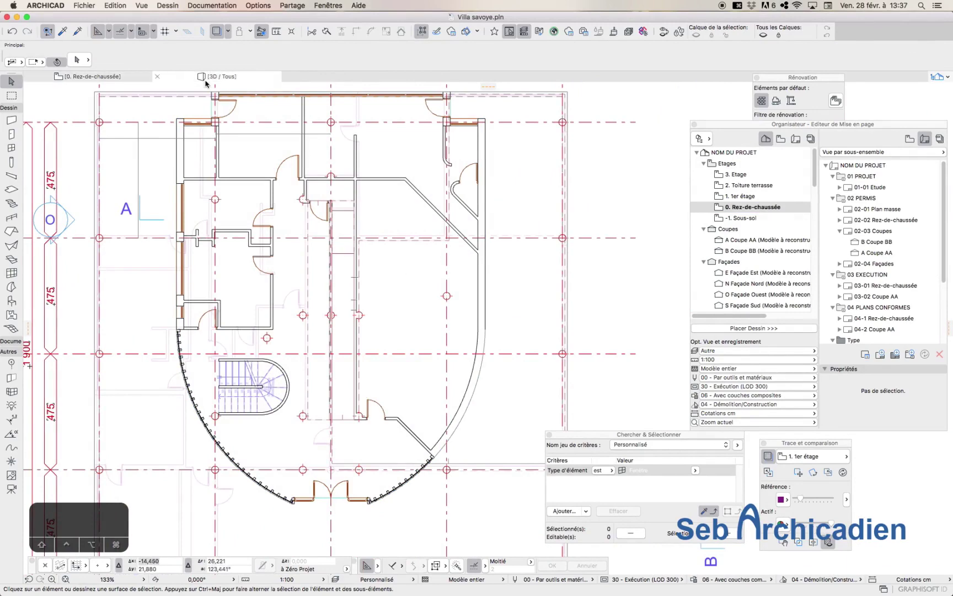
{"action": "left_click_drag", "start_coordinate": [521, 359], "coordinate": [397, 460]}
{"action": "scroll", "coordinate": [331, 326], "scroll_direction": "up", "scroll_amount": 5}
{"action": "left_click_drag", "start_coordinate": [323, 326], "coordinate": [530, 358]}
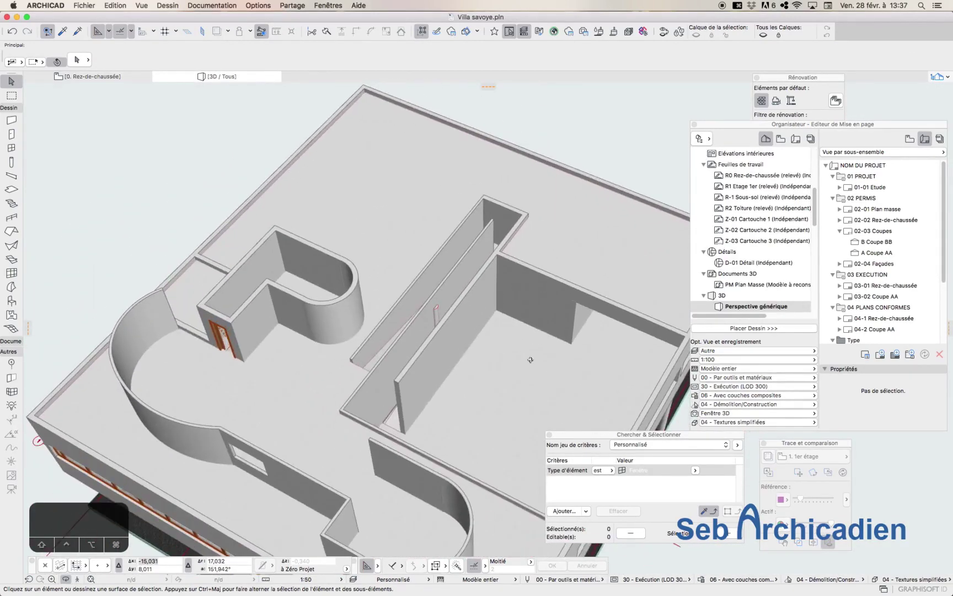
{"action": "scroll", "coordinate": [403, 366], "scroll_direction": "up", "scroll_amount": 5}
{"action": "left_click_drag", "start_coordinate": [489, 328], "coordinate": [532, 356]}
{"action": "left_click_drag", "start_coordinate": [401, 345], "coordinate": [461, 342]}
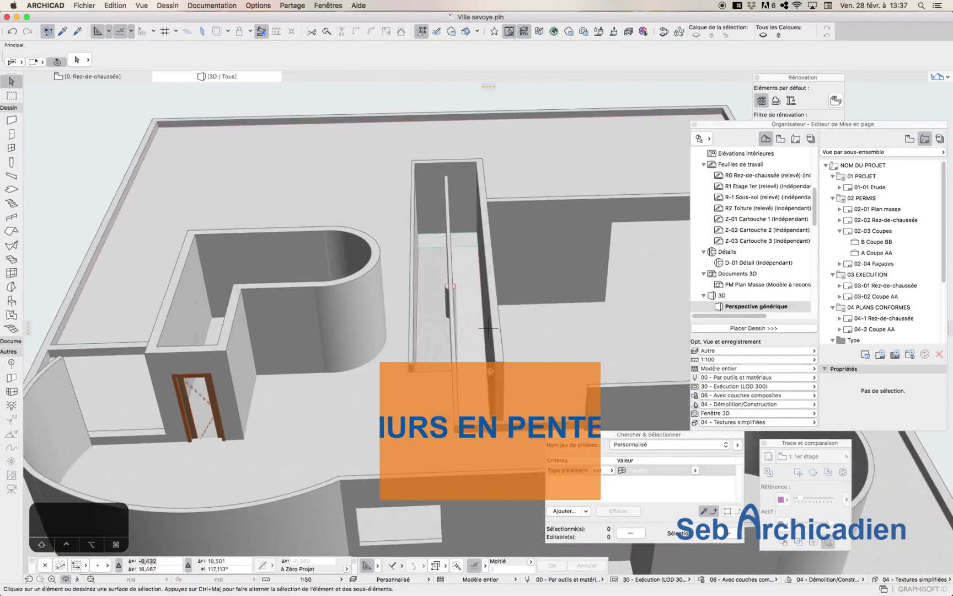
{"action": "key", "text": "Escape"}
{"action": "key", "text": "Escape"}
{"action": "left_click", "coordinate": [479, 394]}
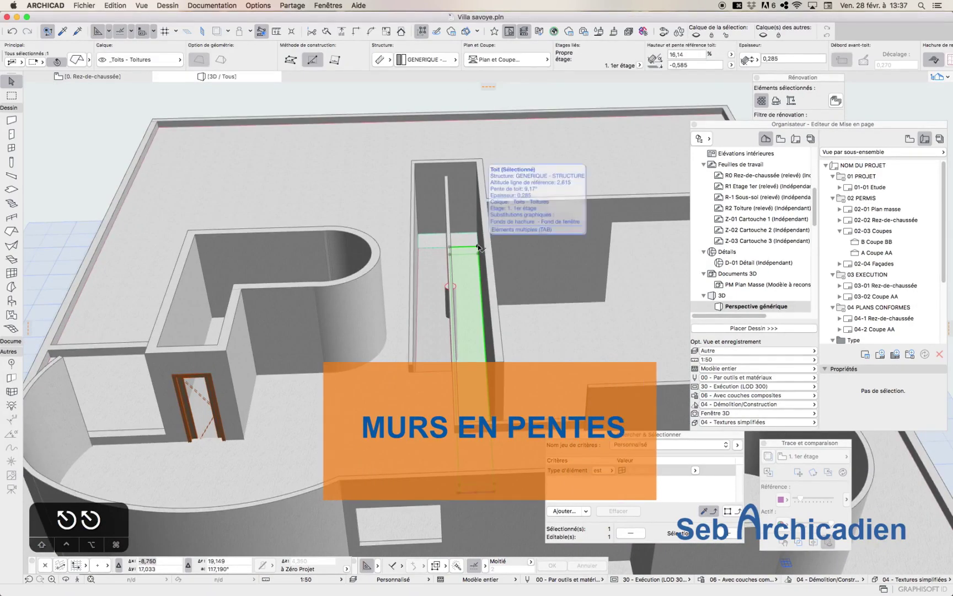
{"action": "key", "text": "super+d"}
{"action": "left_click", "coordinate": [478, 245]}
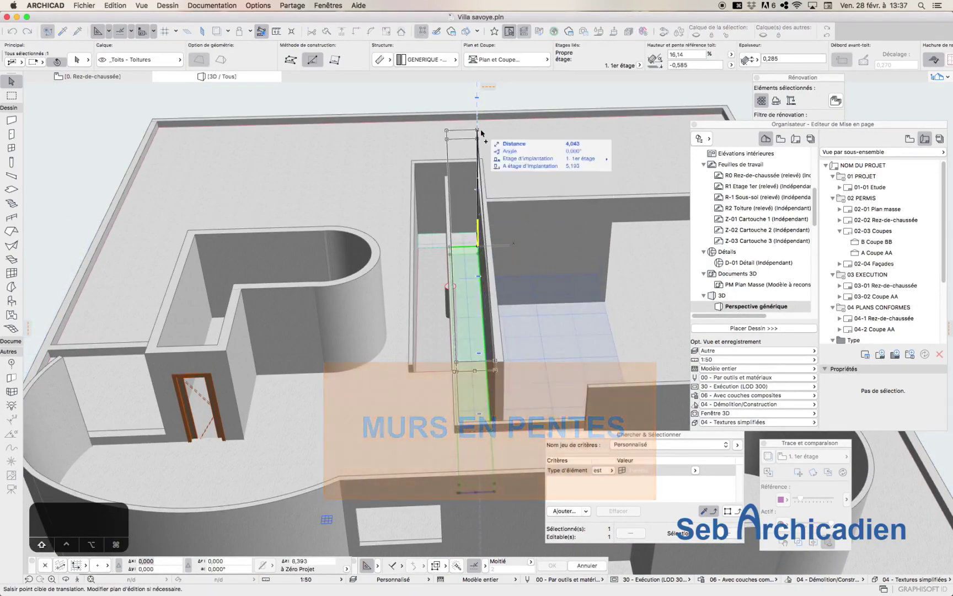
{"action": "type", "text": "1,271"}
{"action": "key", "text": "Return"}
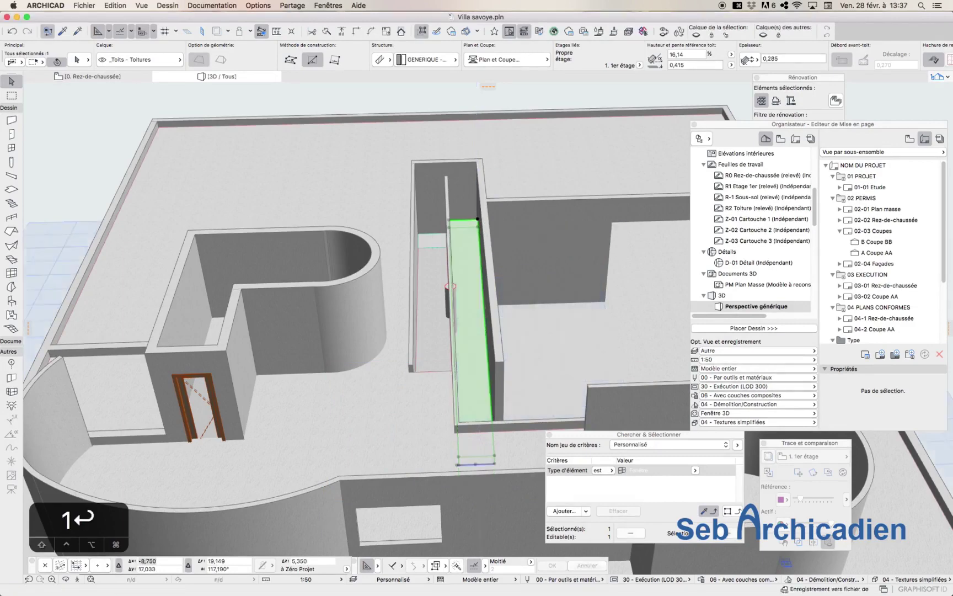
Offset the copied sloped roof's inner edge to reduce it to a narrow strip along the ramp's outer wall.
{"action": "left_click", "coordinate": [478, 219]}
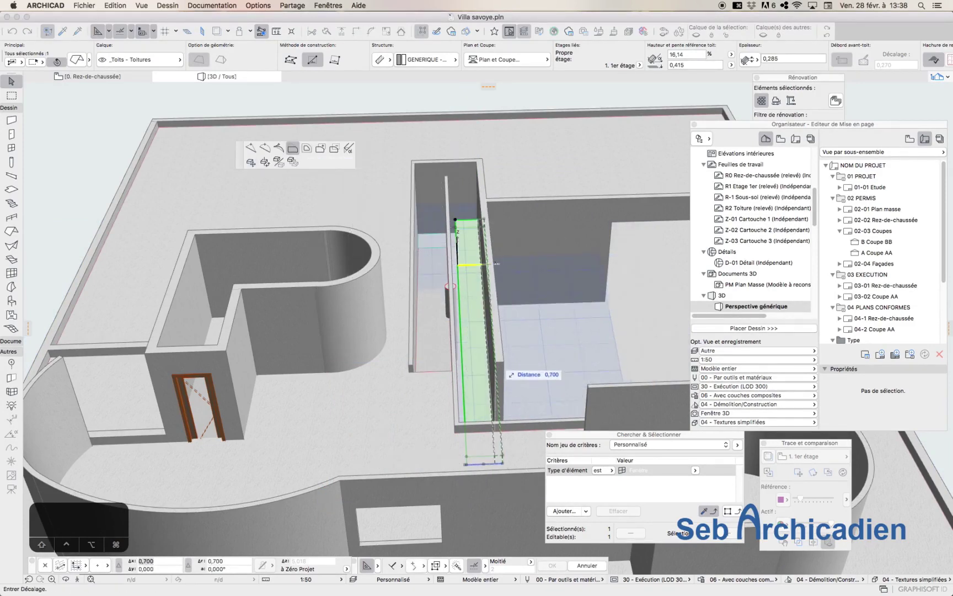
{"action": "key", "text": "Return"}
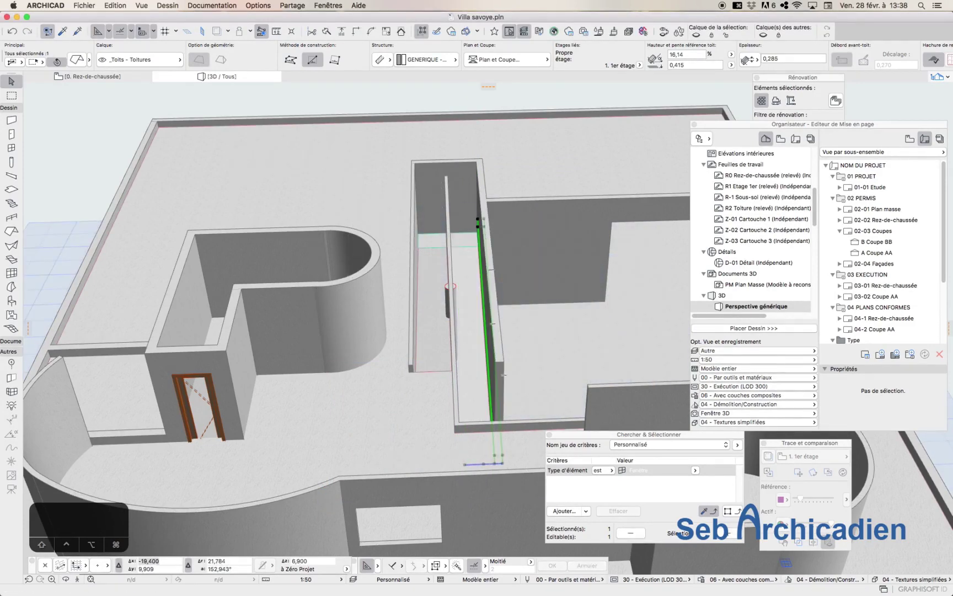
{"action": "middle_click_drag", "start_coordinate": [493, 323], "coordinate": [309, 303], "text": "shift"}
{"action": "key", "text": "Escape"}
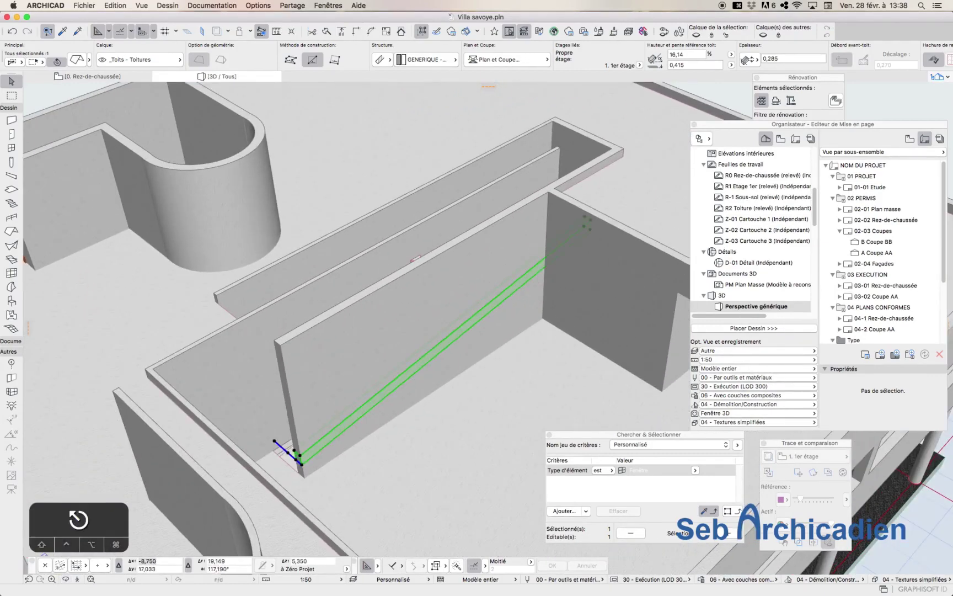
{"action": "left_click", "coordinate": [585, 223]}
{"action": "left_click", "coordinate": [321, 149]}
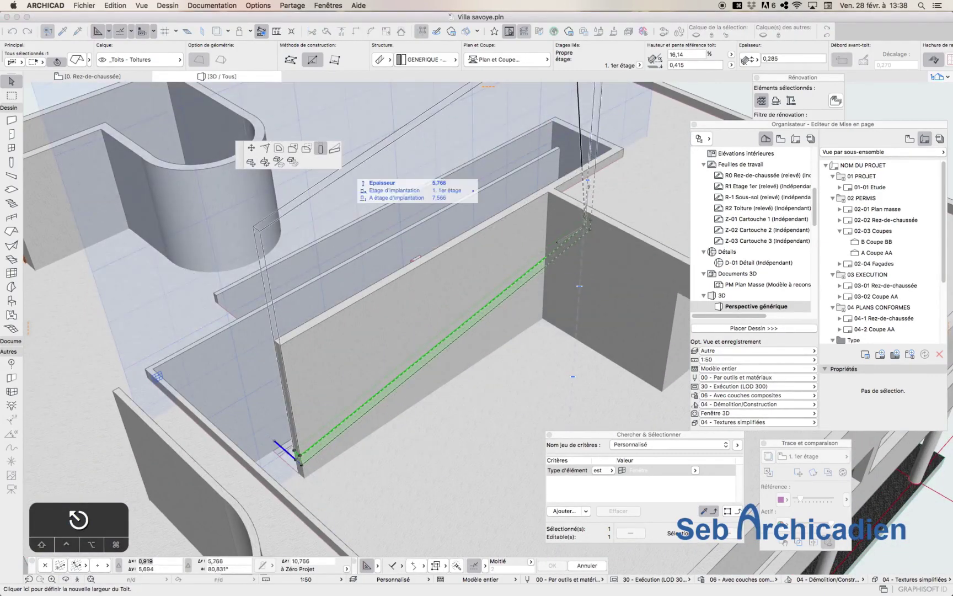
{"action": "key", "text": "Escape"}
{"action": "left_click", "coordinate": [590, 228]}
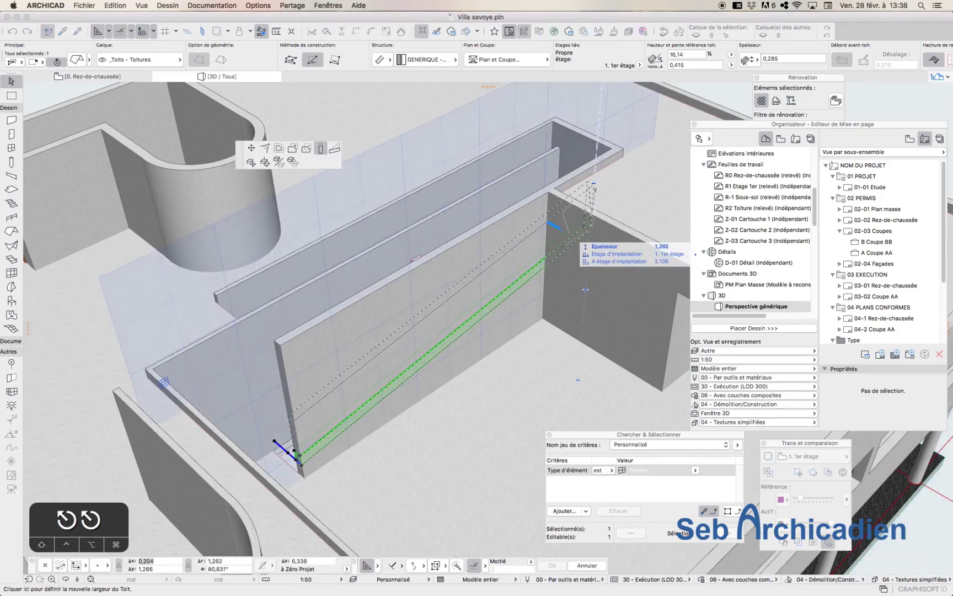
{"action": "key", "text": "Escape"}
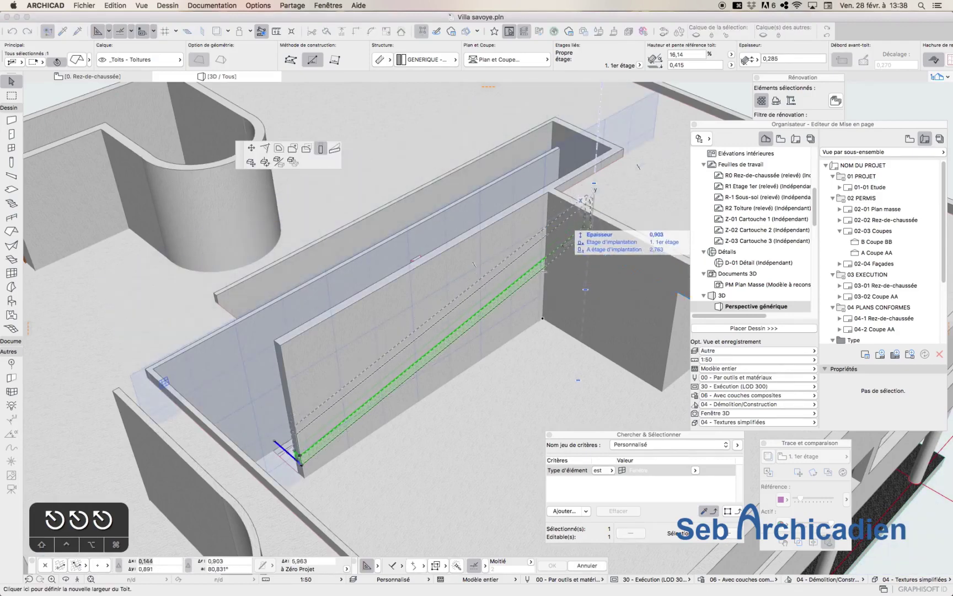
{"action": "key", "text": "Escape"}
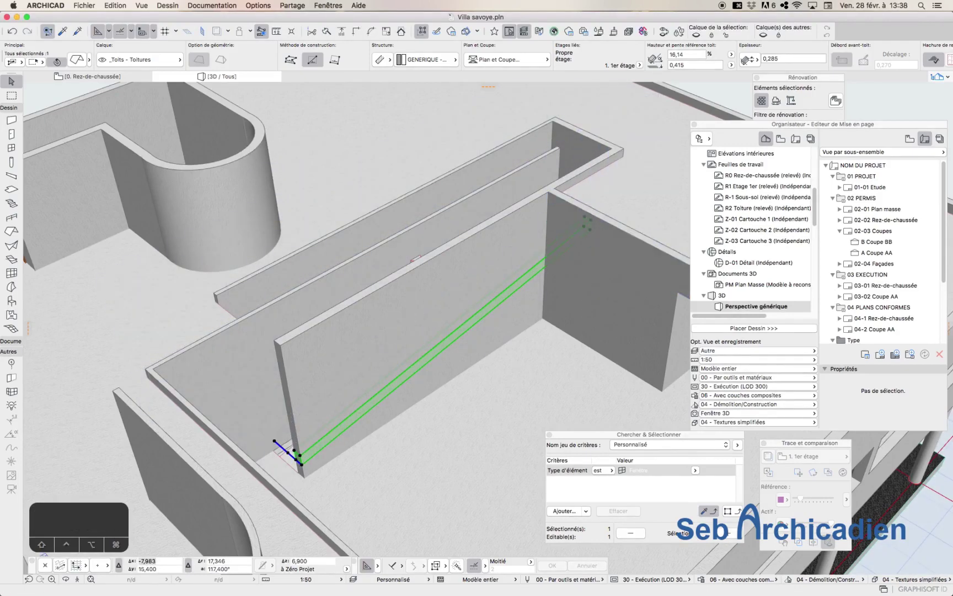
{"action": "left_click", "coordinate": [115, 5]}
{"action": "mouse_move", "coordinate": [182, 216]}
{"action": "left_click", "coordinate": [276, 249]}
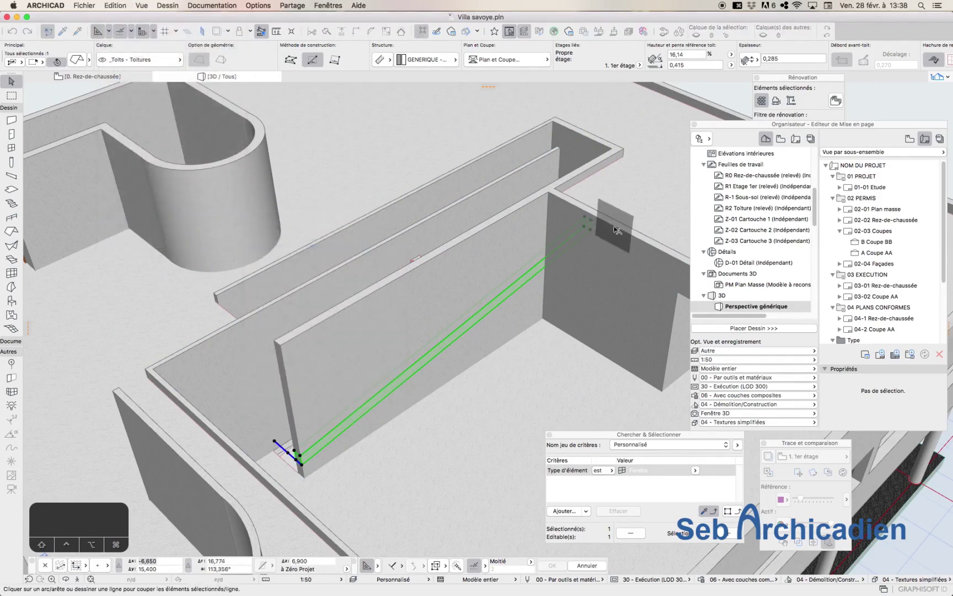
{"action": "left_click", "coordinate": [422, 101]}
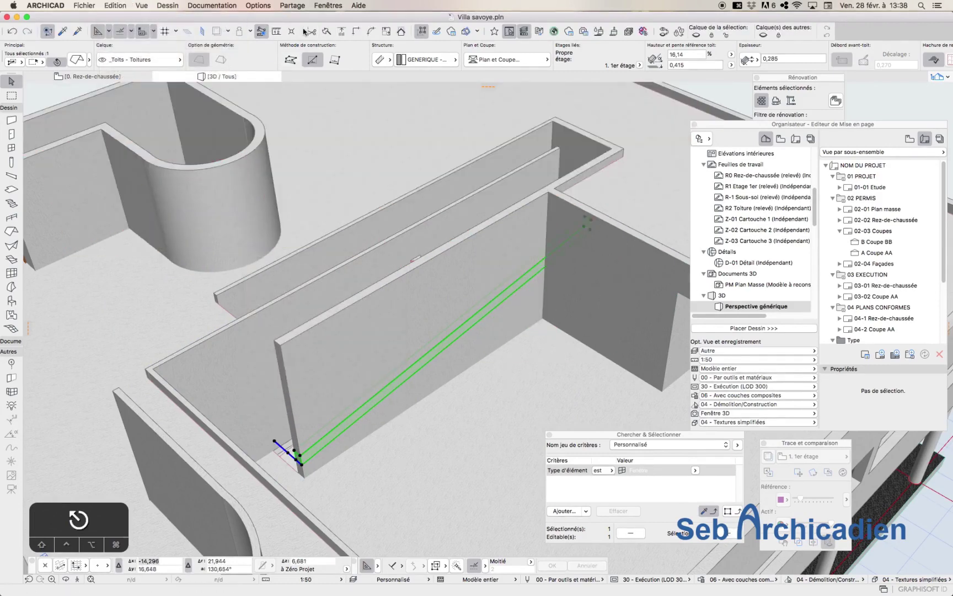
Split the narrow sloped roof strip at the cross wall's face and delete the part that extends beyond it.
{"action": "left_click", "coordinate": [325, 32]}
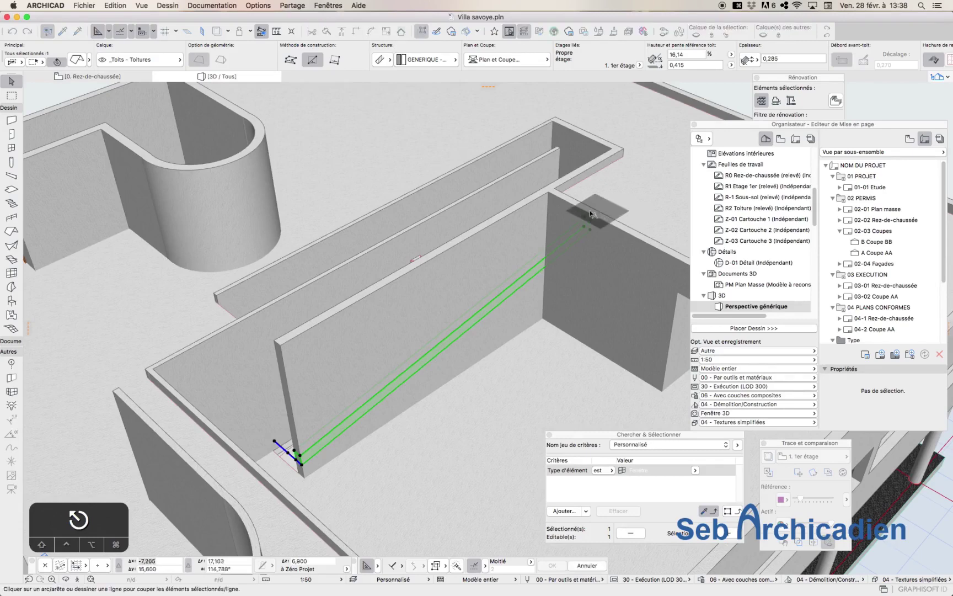
{"action": "left_click", "coordinate": [548, 191]}
{"action": "left_click", "coordinate": [676, 298]}
{"action": "left_click", "coordinate": [638, 177]}
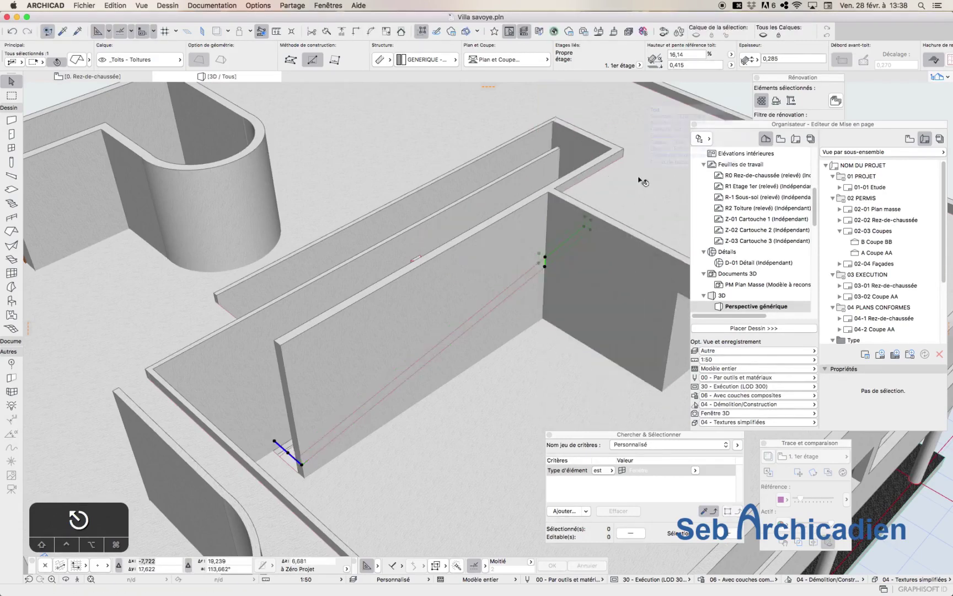
{"action": "key", "text": "Delete"}
{"action": "left_click", "coordinate": [475, 318]}
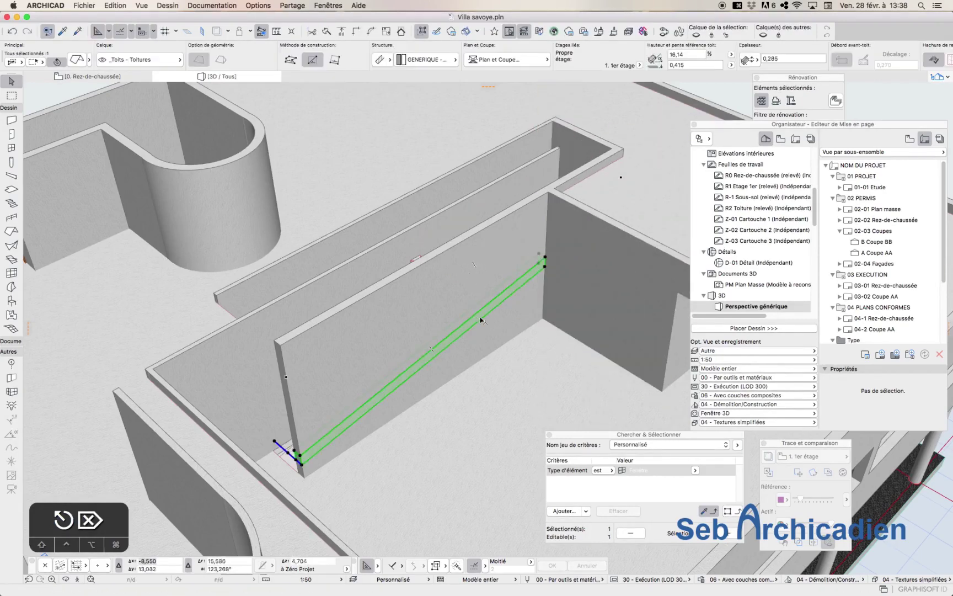
{"action": "left_click", "coordinate": [142, 5]}
{"action": "mouse_move", "coordinate": [212, 5]}
{"action": "mouse_move", "coordinate": [342, 33]}
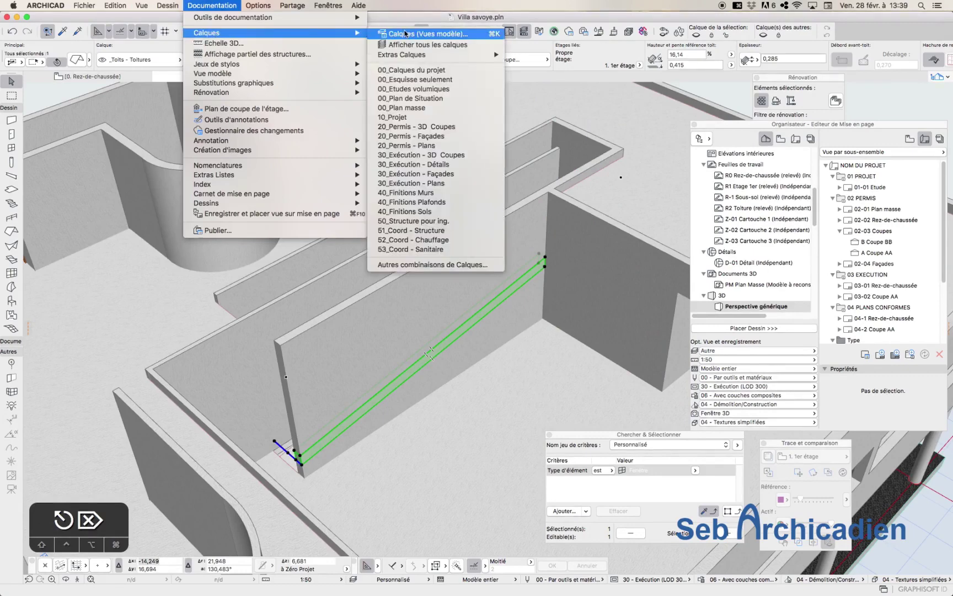
{"action": "left_click", "coordinate": [405, 33]}
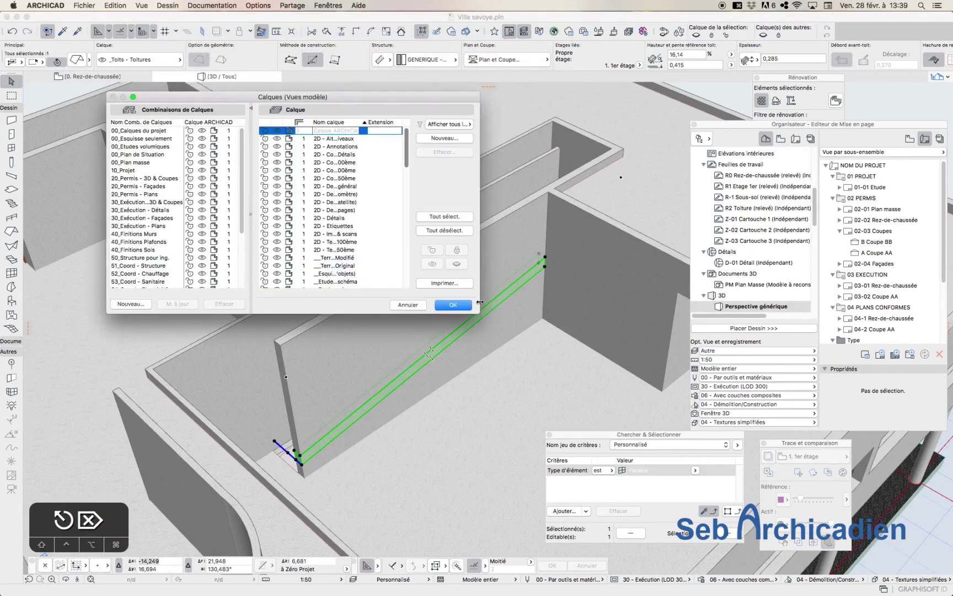
{"action": "left_click_drag", "start_coordinate": [480, 302], "coordinate": [689, 301]}
{"action": "scroll", "coordinate": [352, 224], "scroll_direction": "down", "scroll_amount": 3}
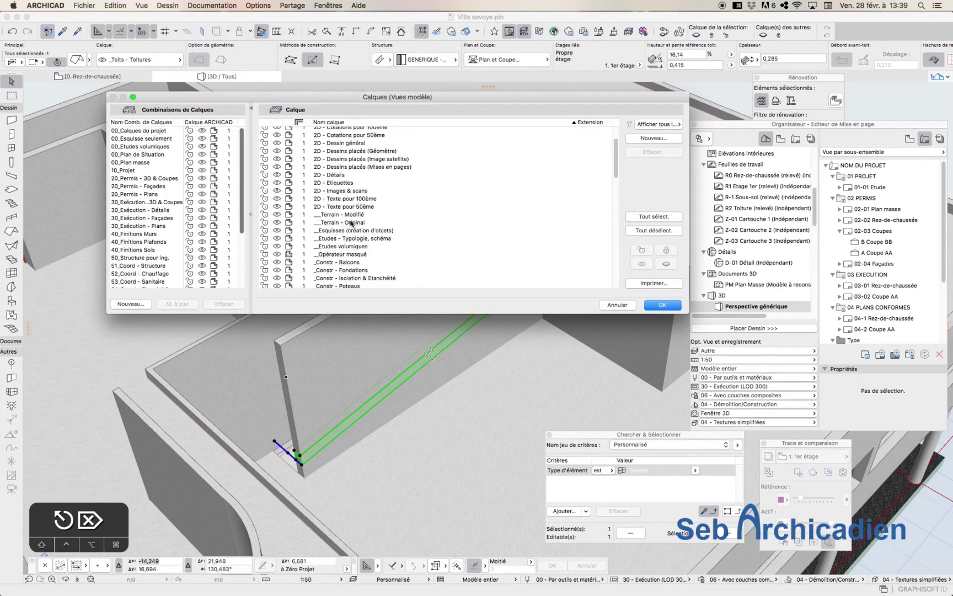
{"action": "left_click", "coordinate": [623, 307]}
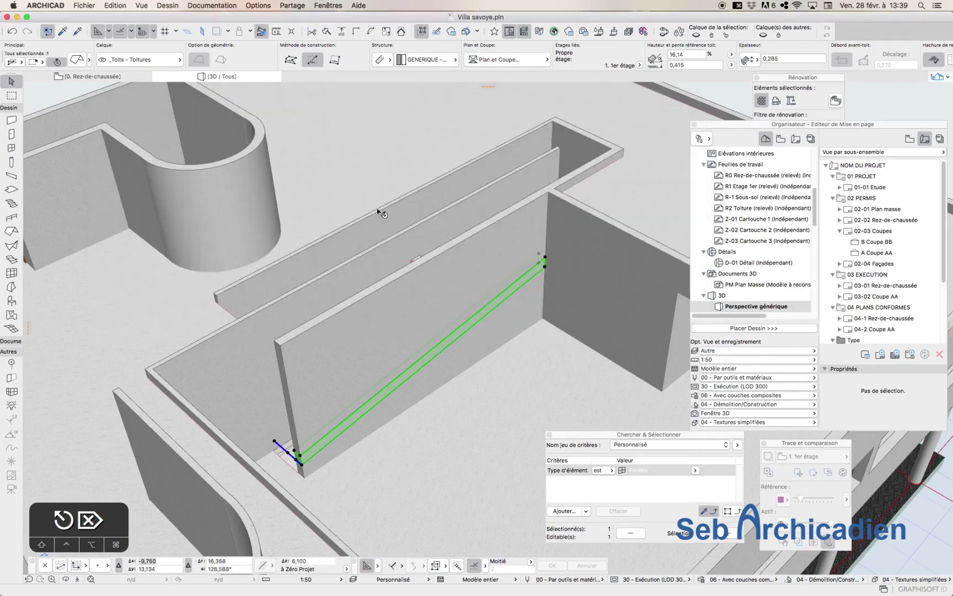
Assign the remaining sloped roof strip to the Opérateur masqué layer.
{"action": "left_click", "coordinate": [445, 60]}
{"action": "left_click", "coordinate": [548, 61]}
{"action": "left_click", "coordinate": [114, 60]}
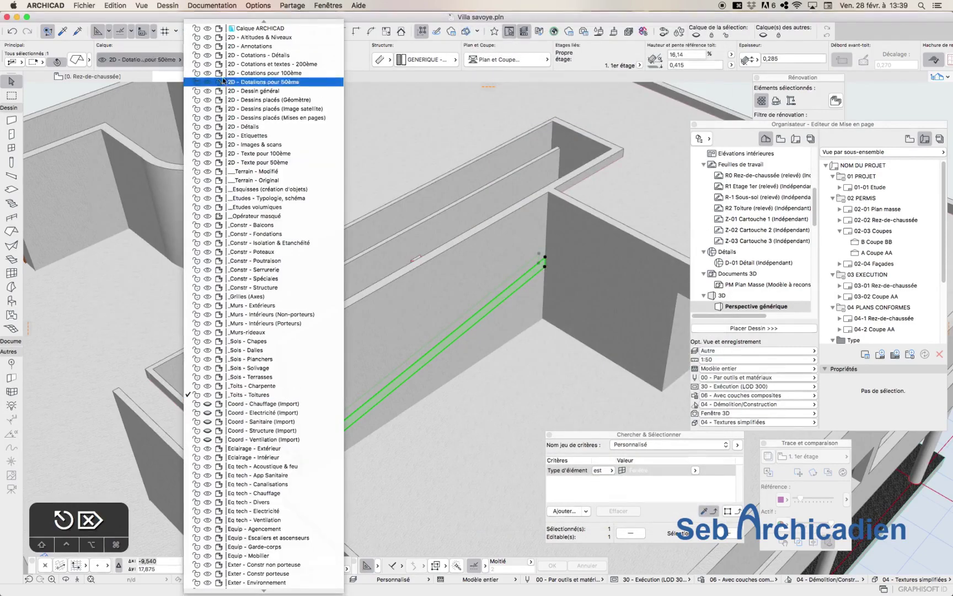
{"action": "left_click", "coordinate": [252, 215]}
Subtract the sloped roof strip with upward extrusion from the ramp's side wall using solid element operations.
{"action": "left_click", "coordinate": [179, 5]}
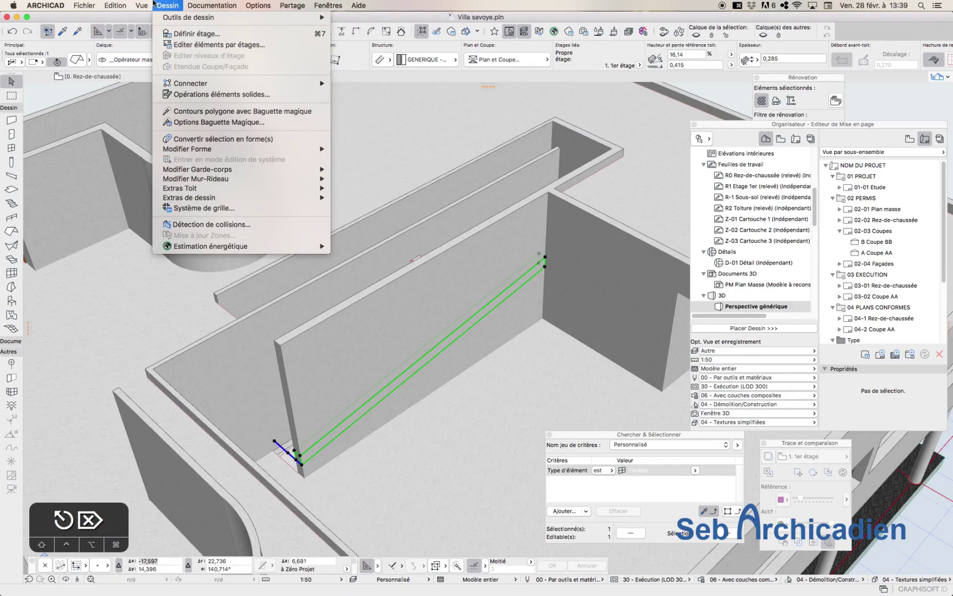
{"action": "left_click", "coordinate": [196, 95]}
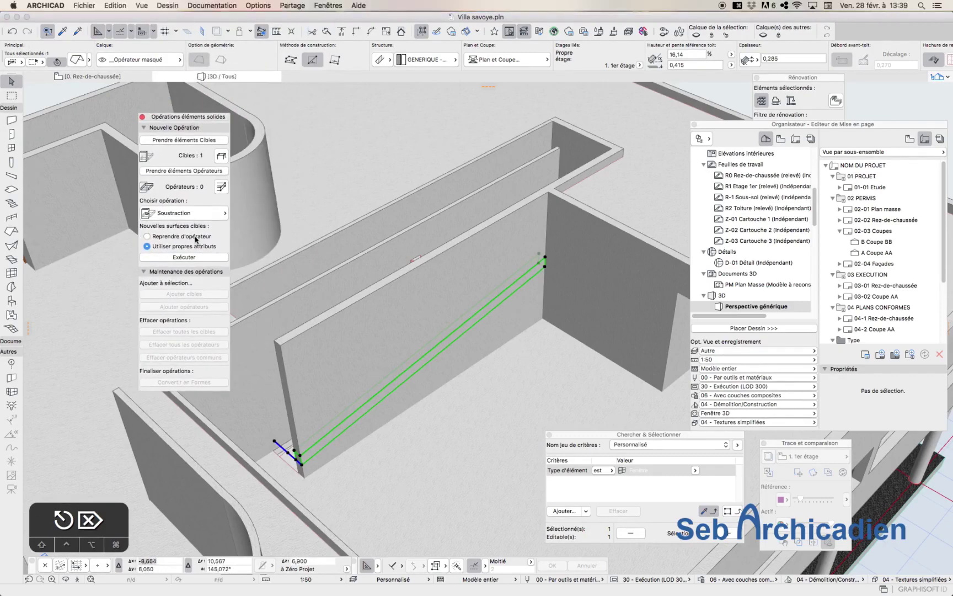
{"action": "left_click", "coordinate": [193, 213]}
{"action": "left_click", "coordinate": [328, 228]}
{"action": "left_click", "coordinate": [389, 324]}
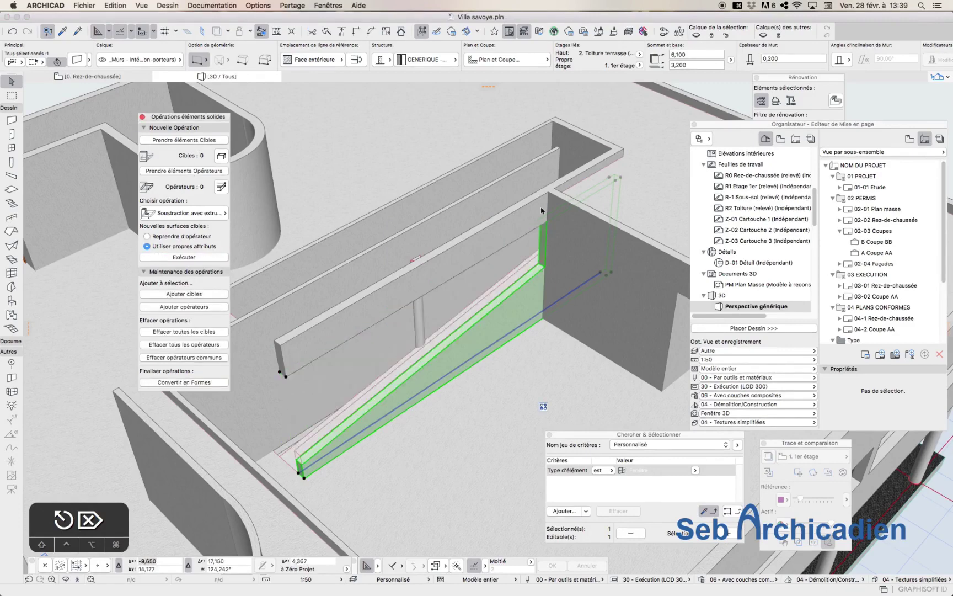
Shorten the roof terrace parapet above the ramp so its near end stops at the cross wall's corner.
{"action": "left_click", "coordinate": [319, 358]}
{"action": "left_click", "coordinate": [280, 345]}
{"action": "left_click", "coordinate": [251, 148]}
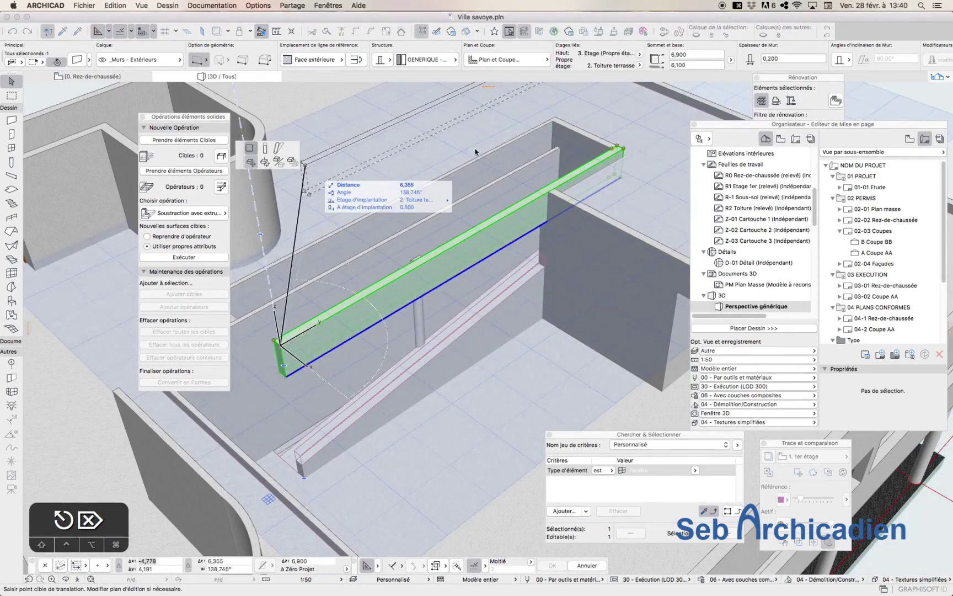
{"action": "left_click", "coordinate": [550, 191]}
{"action": "key", "text": "space"}
{"action": "left_click", "coordinate": [541, 377]}
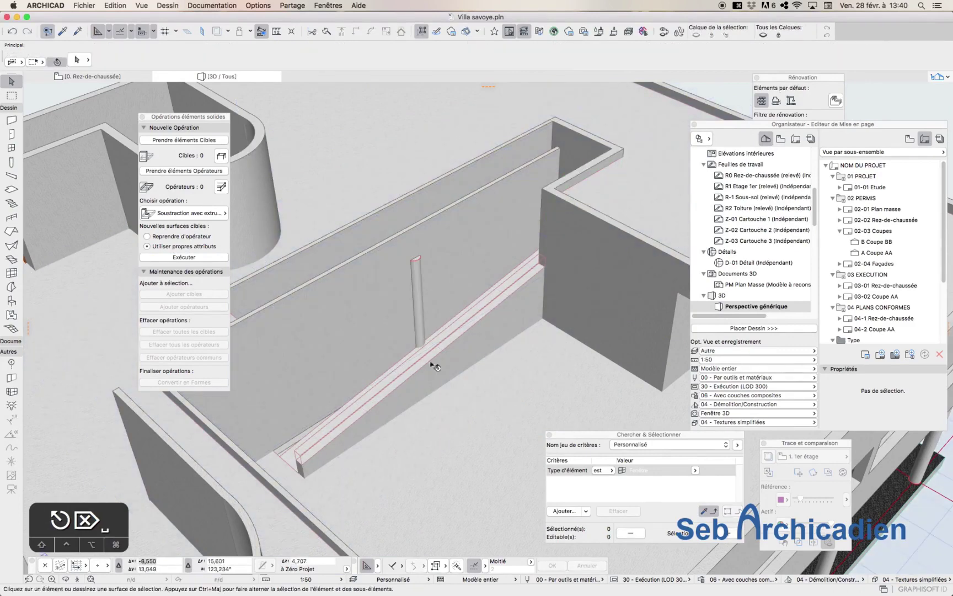
Move the sloped roof strip that cuts the ramp wall vertically to 1 m above its home storey.
{"action": "left_click", "coordinate": [411, 376]}
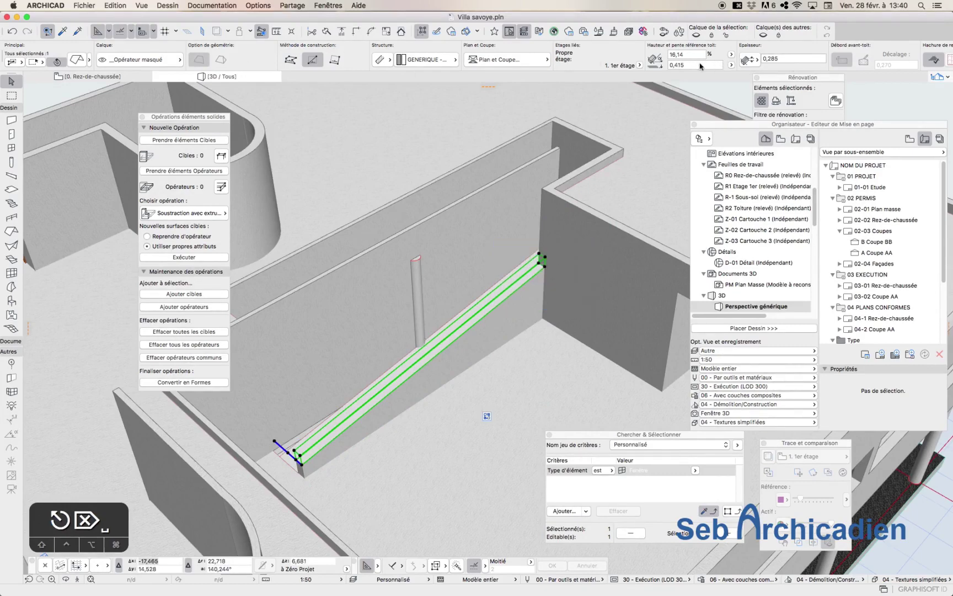
{"action": "key", "text": "super+d"}
{"action": "left_click", "coordinate": [297, 461]}
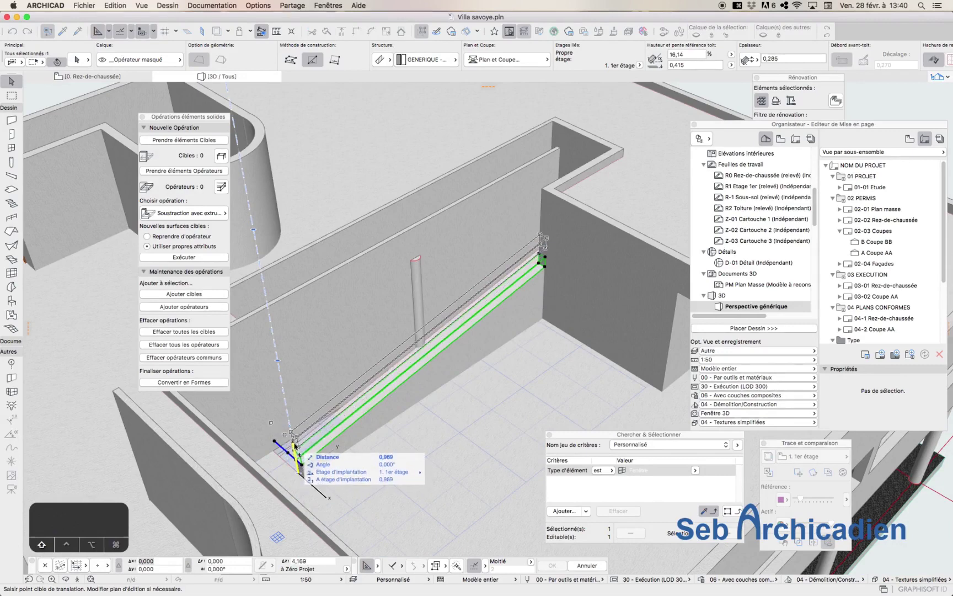
{"action": "key", "text": "Escape"}
{"action": "key", "text": "super+d"}
{"action": "left_click", "coordinate": [299, 473]}
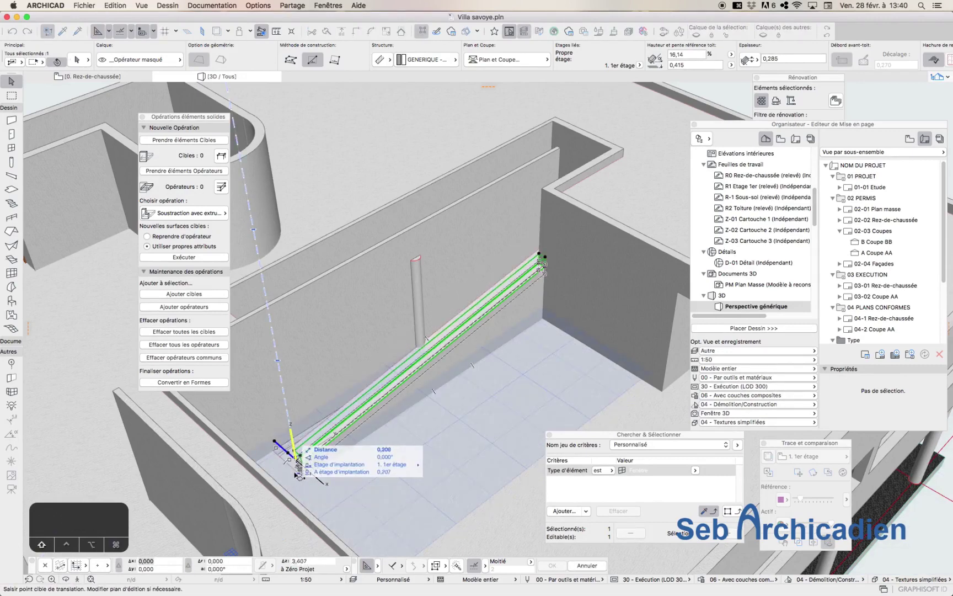
{"action": "key", "text": "Return"}
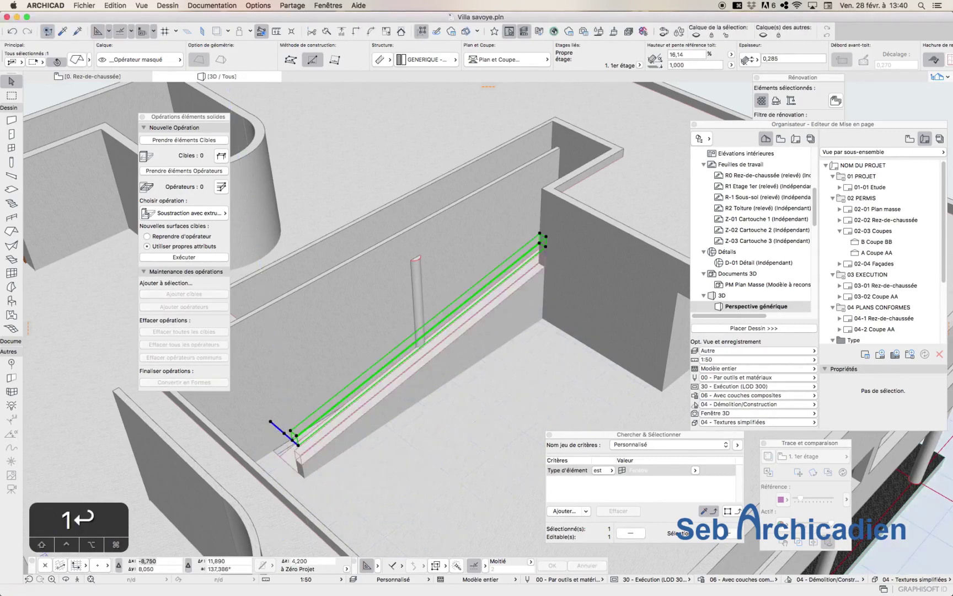
{"action": "left_click", "coordinate": [309, 426]}
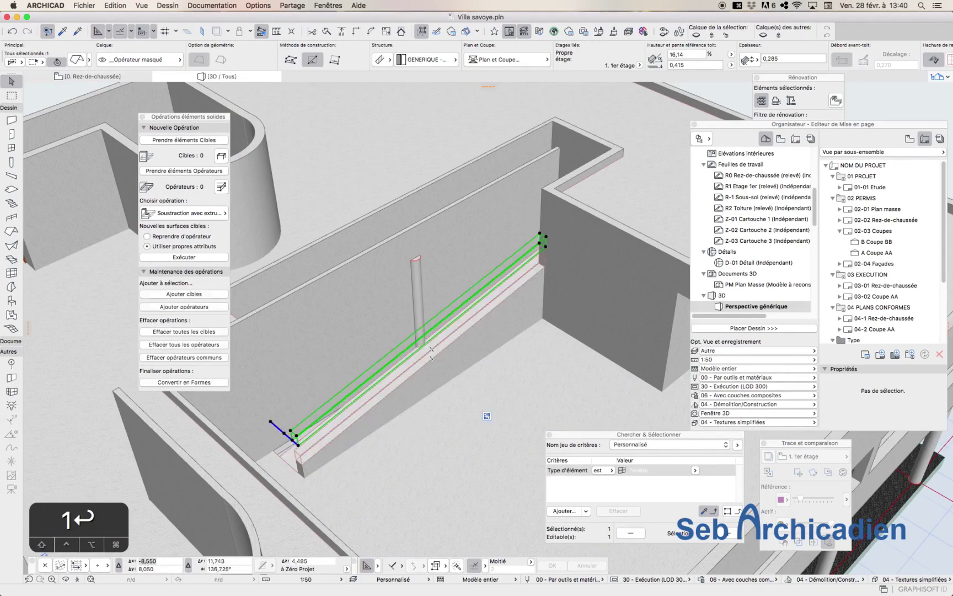
{"action": "key", "text": "BackSpace"}
{"action": "left_click", "coordinate": [314, 443]}
{"action": "key", "text": "super+d"}
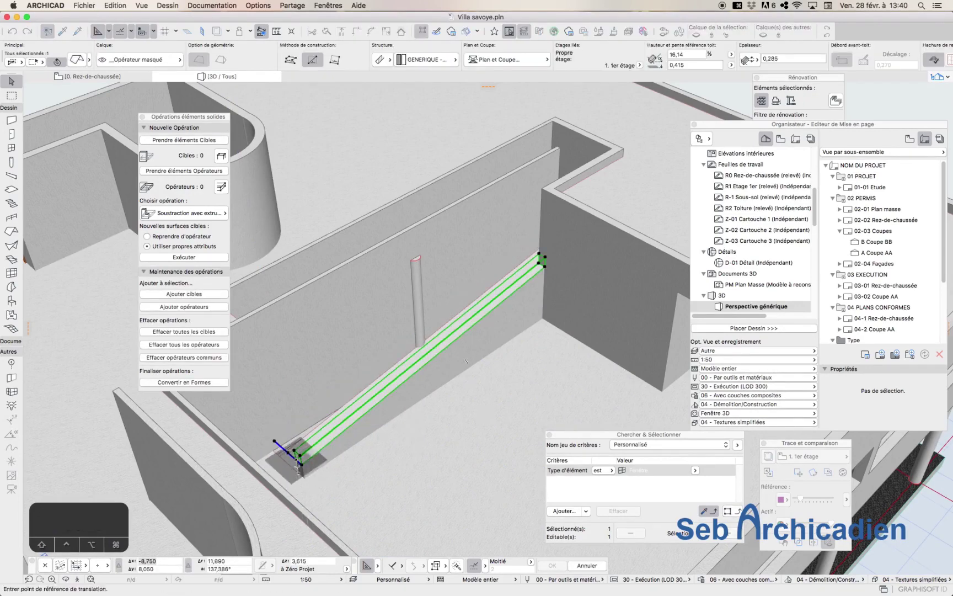
{"action": "key", "text": "Escape"}
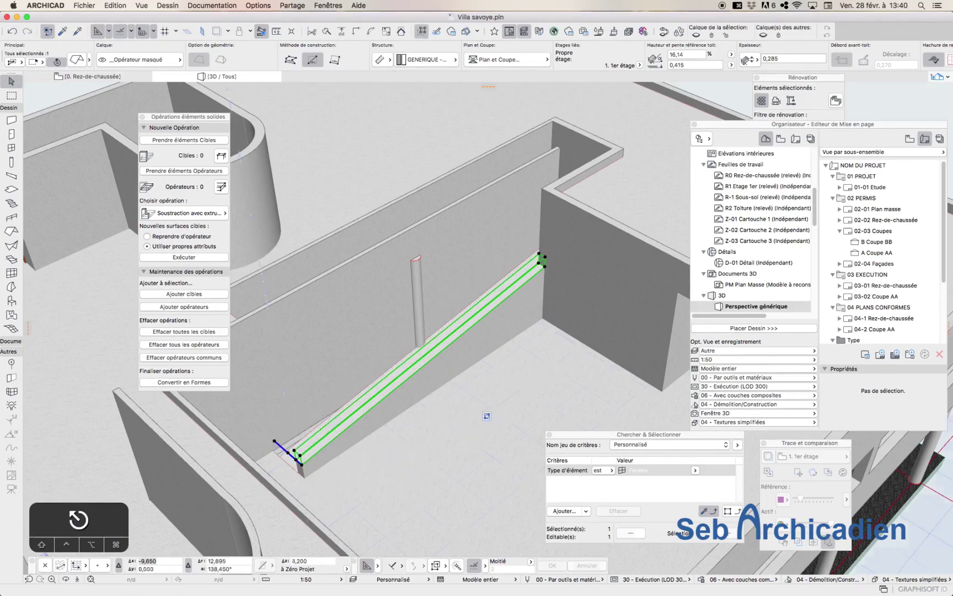
Raise the hidden operator roof above the lower ramp's sloped wall to a reference height of 1.000 m.
{"action": "key", "text": "super+d"}
{"action": "left_click", "coordinate": [296, 459]}
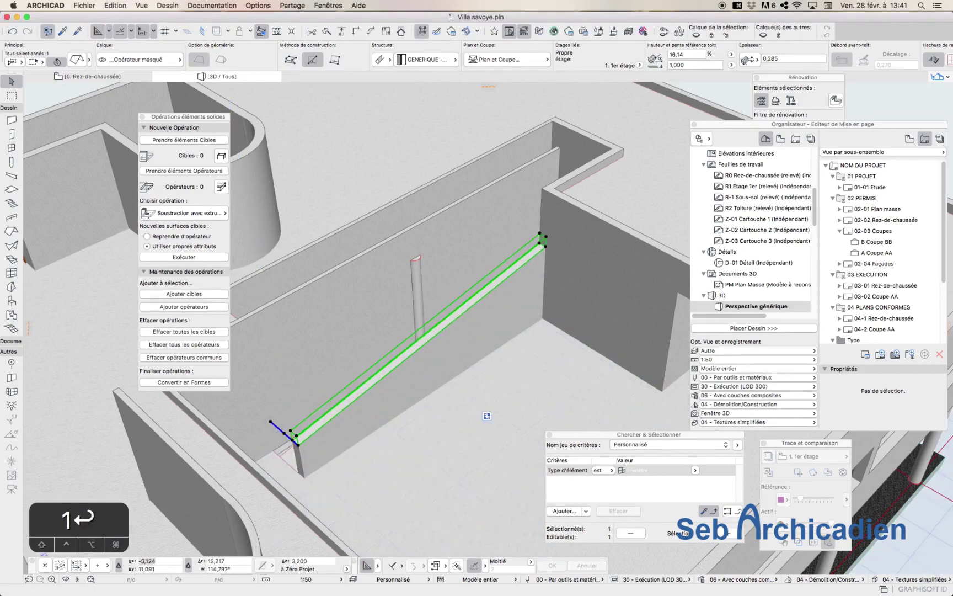
{"action": "key", "text": "Escape"}
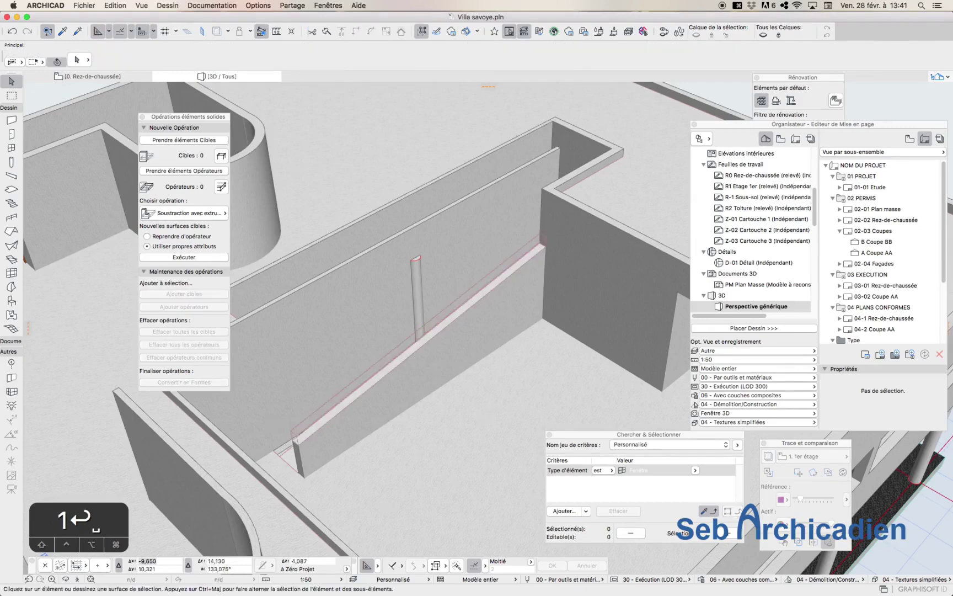
Copy the upper ramp's roof element 1.000 m vertically above the original.
{"action": "left_click", "coordinate": [337, 371]}
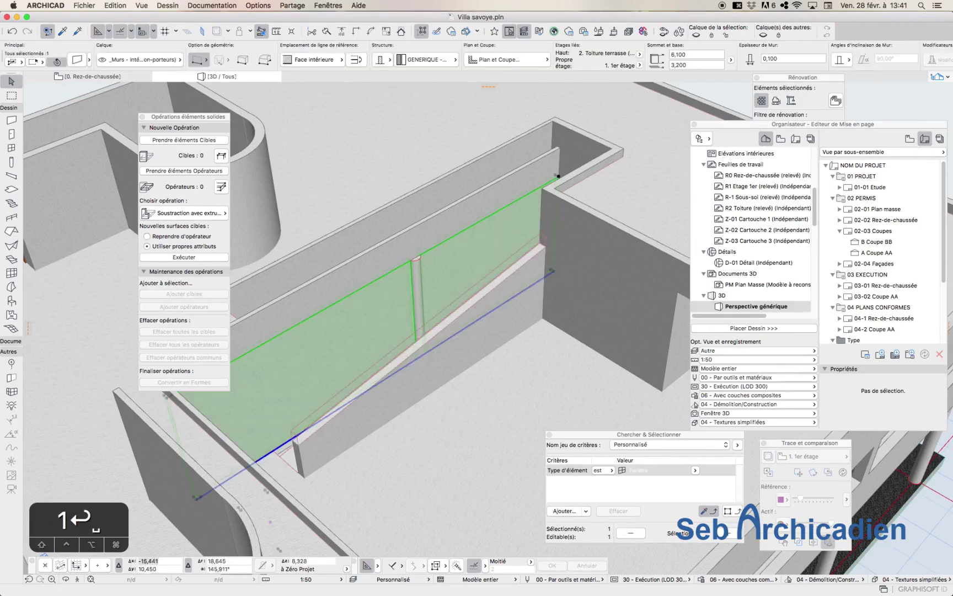
{"action": "left_click_drag", "start_coordinate": [182, 117], "coordinate": [79, 116]}
{"action": "middle_click_drag", "start_coordinate": [353, 309], "coordinate": [461, 326], "text": "shift"}
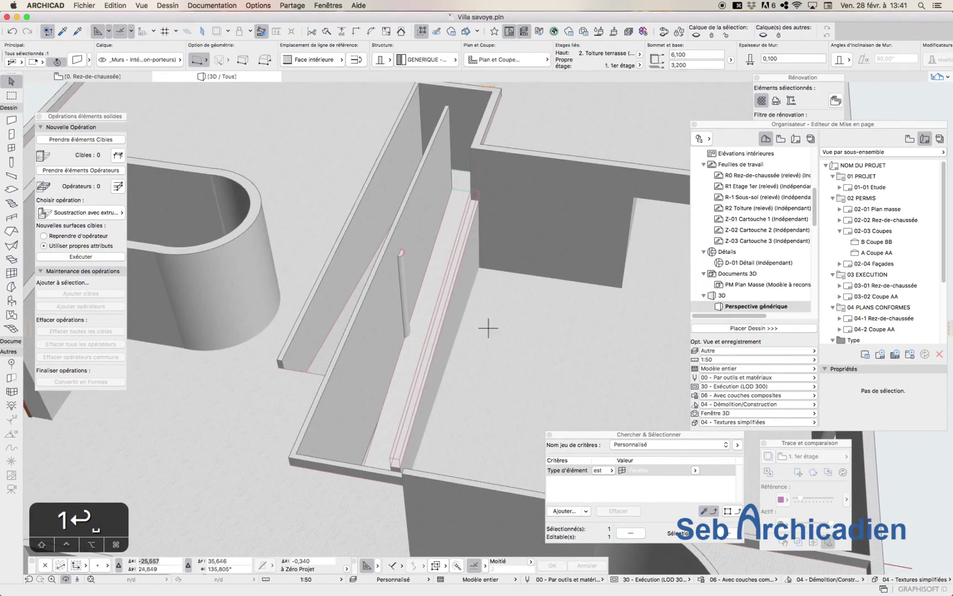
{"action": "left_click_drag", "start_coordinate": [460, 325], "coordinate": [524, 326]}
{"action": "key", "text": "Escape"}
{"action": "left_click", "coordinate": [388, 312]}
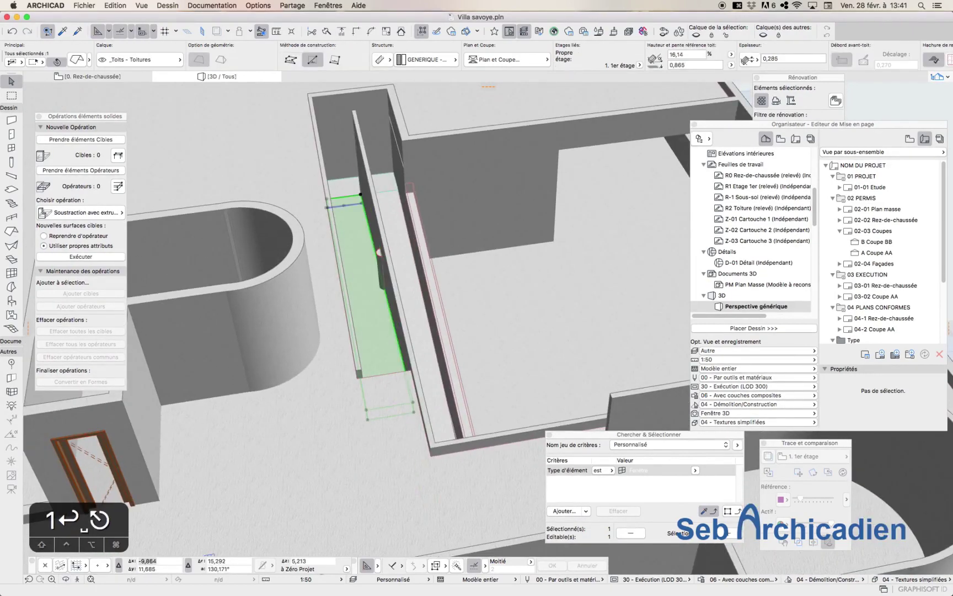
{"action": "key", "text": "super+l"}
{"action": "left_click", "coordinate": [361, 194]}
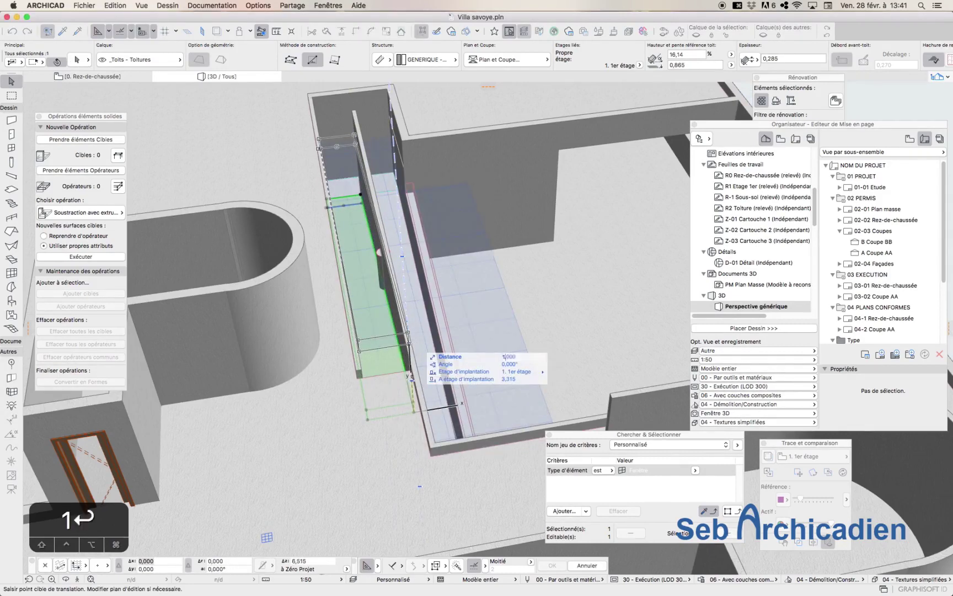
{"action": "key", "text": "Return"}
Narrow the raised ramp copy to a strip matching the thickness and position of the central wall between the ramps.
{"action": "key", "text": "super+l"}
{"action": "left_click", "coordinate": [411, 365]}
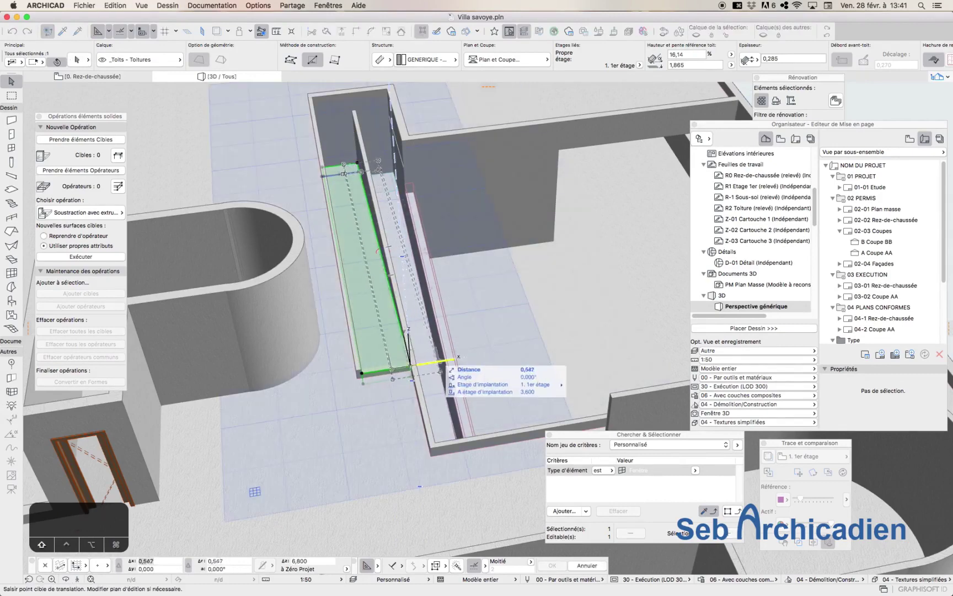
{"action": "left_click", "coordinate": [357, 113], "text": "shift"}
{"action": "left_click", "coordinate": [351, 292]}
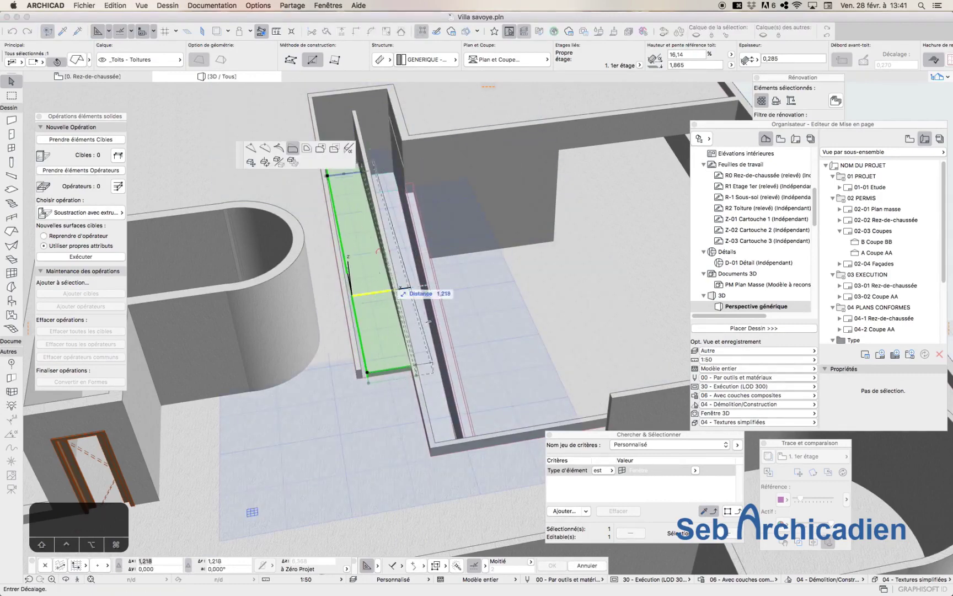
{"action": "left_click", "coordinate": [357, 112]}
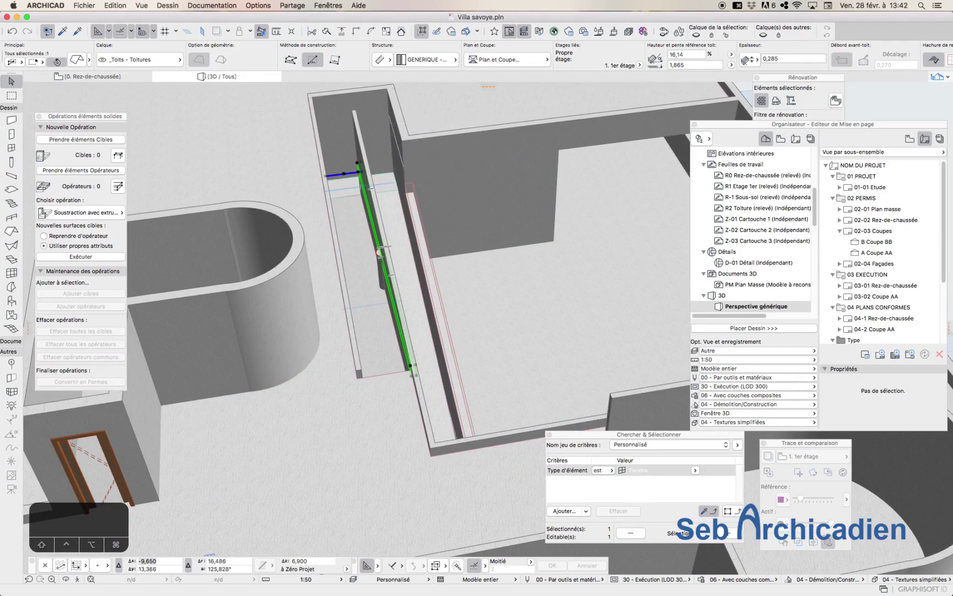
Try to cut only the upper central wall with the sloped strip, using subtraction with upward extrusion.
{"action": "left_click", "coordinate": [380, 252]}
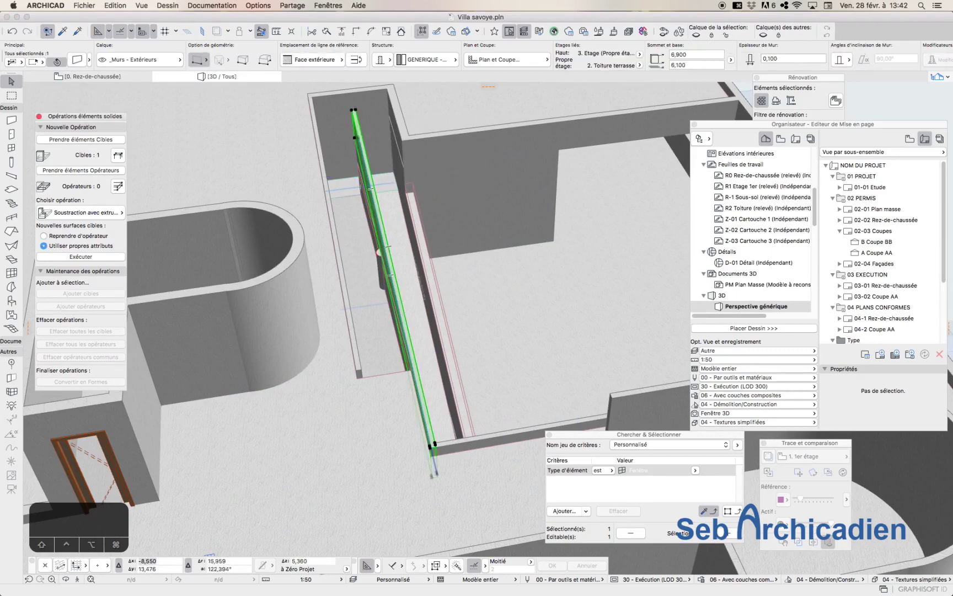
{"action": "left_click", "coordinate": [380, 253]}
{"action": "left_click", "coordinate": [97, 214]}
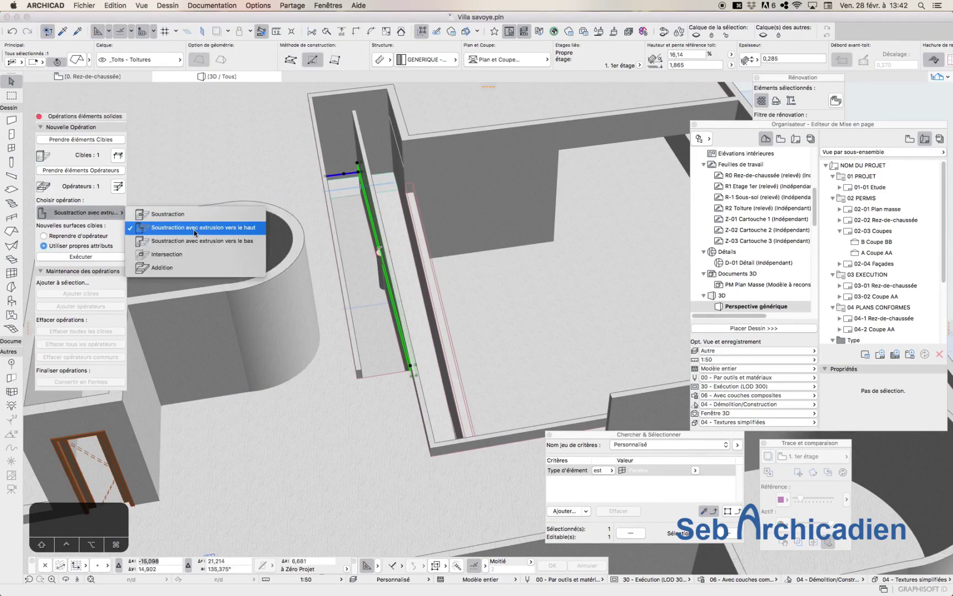
{"action": "left_click", "coordinate": [254, 230]}
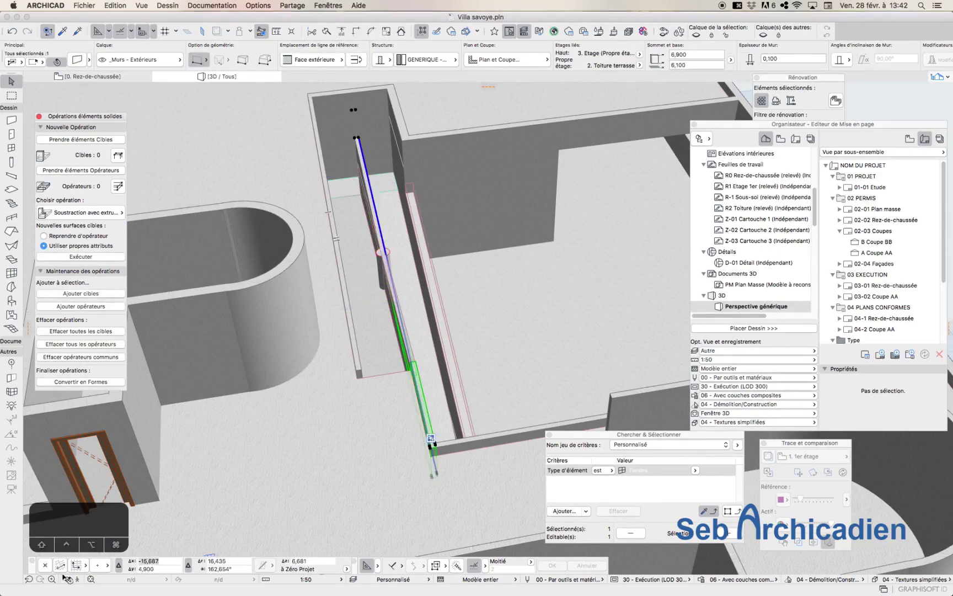
{"action": "left_click", "coordinate": [65, 578]}
{"action": "left_click_drag", "start_coordinate": [375, 358], "coordinate": [112, 326]}
{"action": "left_click_drag", "start_coordinate": [489, 328], "coordinate": [384, 376]}
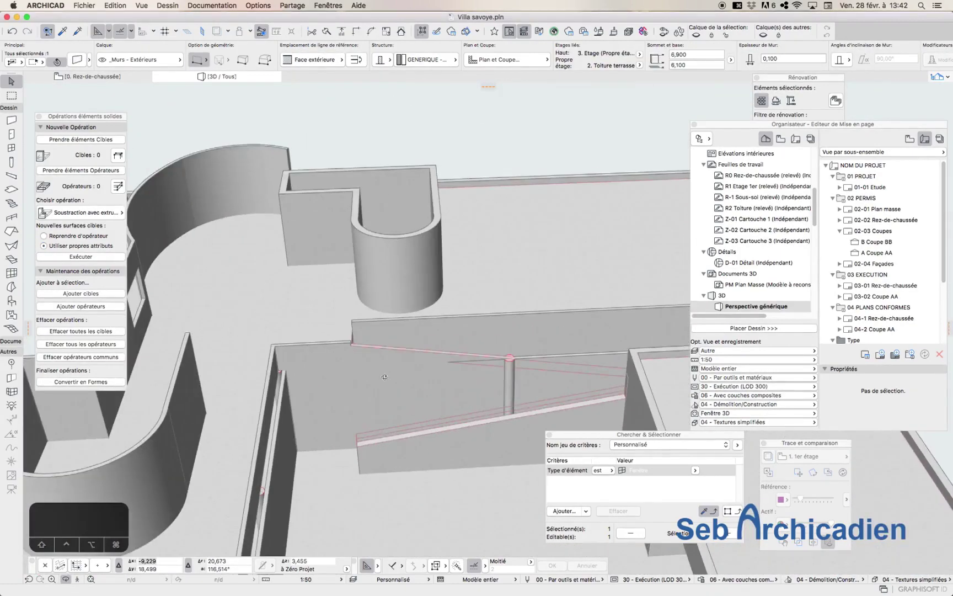
{"action": "scroll", "coordinate": [384, 376], "scroll_direction": "down", "scroll_amount": 5}
{"action": "left_click_drag", "start_coordinate": [511, 396], "coordinate": [476, 263]}
{"action": "scroll", "coordinate": [487, 328], "scroll_direction": "up", "scroll_amount": 5}
{"action": "key", "text": "Escape"}
{"action": "key", "text": "Escape"}
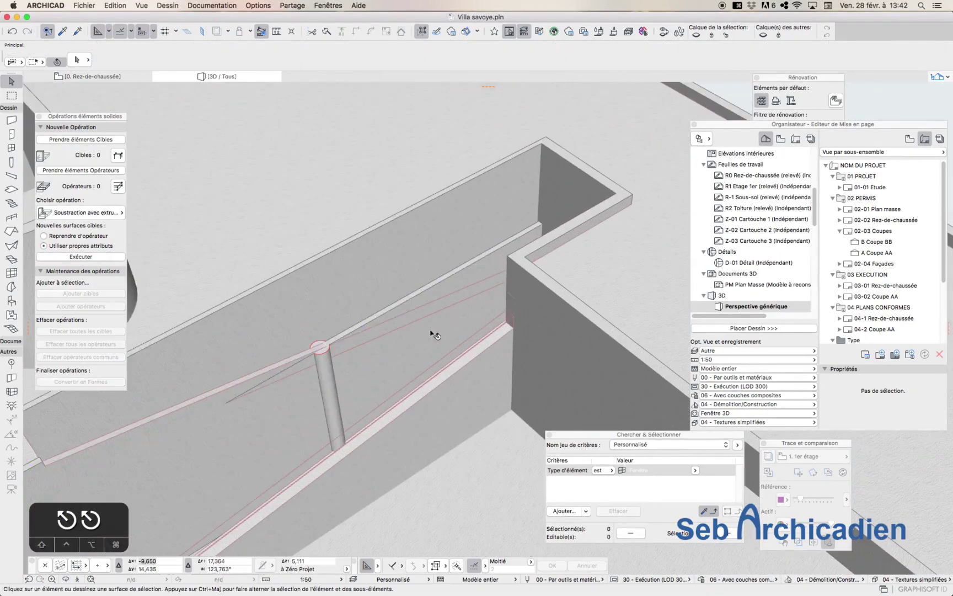
Undo the solid subtraction applied to the upper central wall.
{"action": "left_click", "coordinate": [296, 389]}
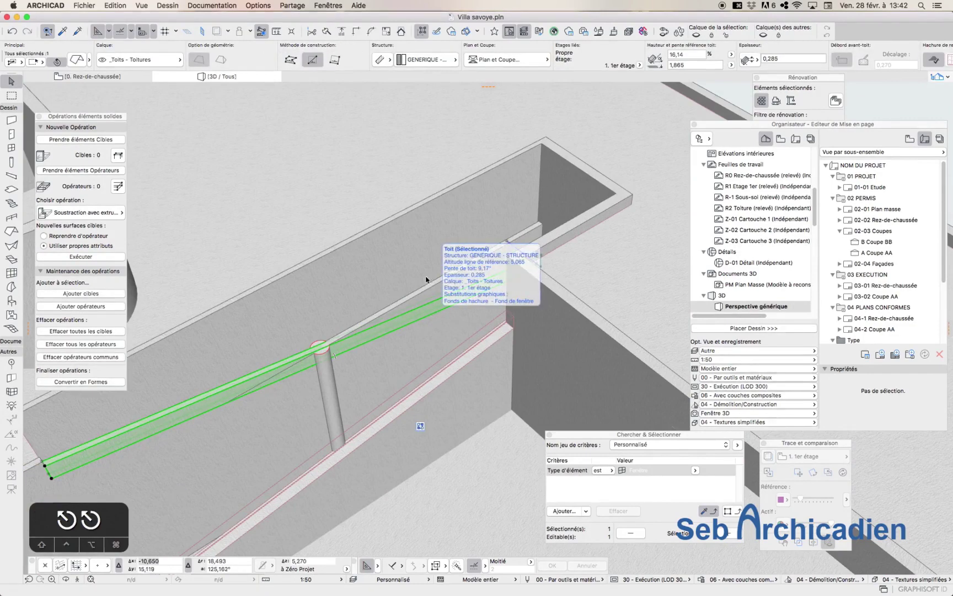
{"action": "left_click", "coordinate": [177, 408]}
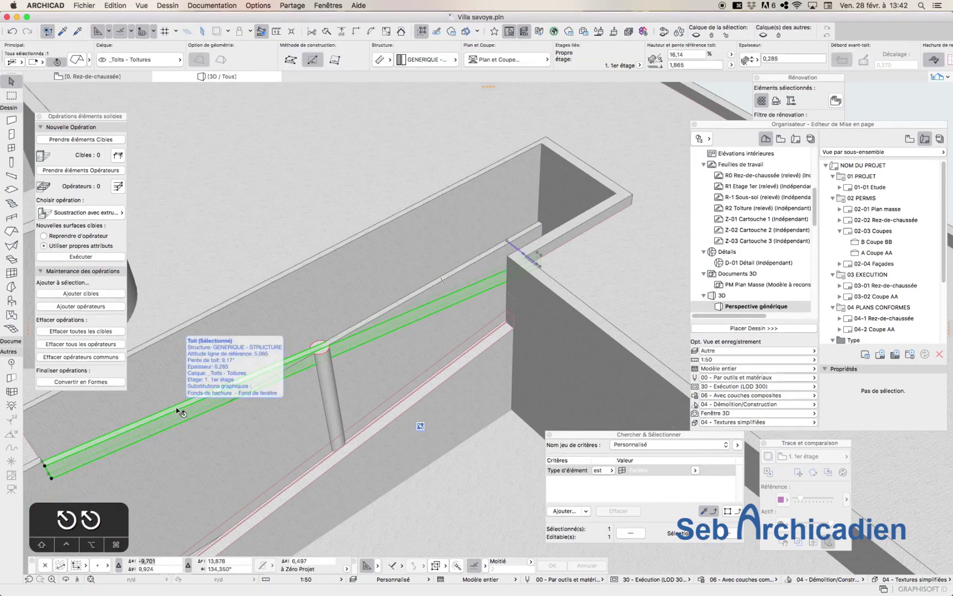
{"action": "mouse_move", "coordinate": [391, 360]}
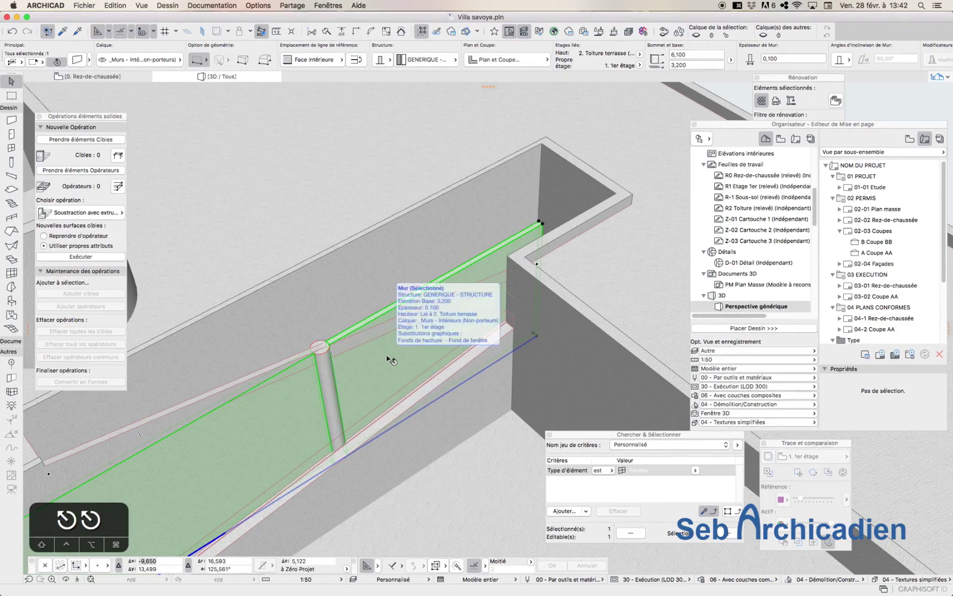
{"action": "key", "text": "Tab"}
{"action": "key", "text": "Tab"}
{"action": "scroll", "coordinate": [354, 381], "scroll_direction": "down", "scroll_amount": 3}
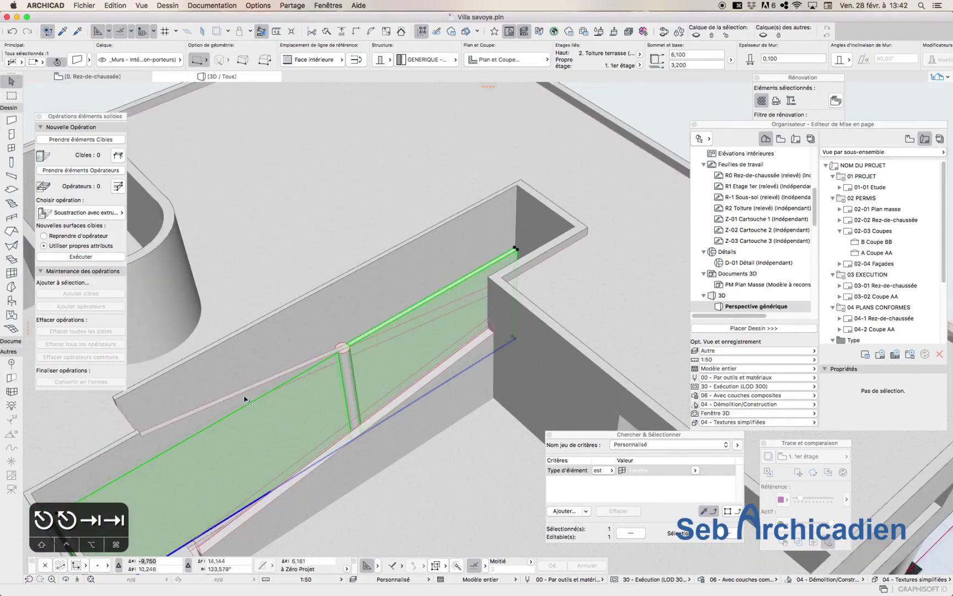
{"action": "key", "text": "super+z"}
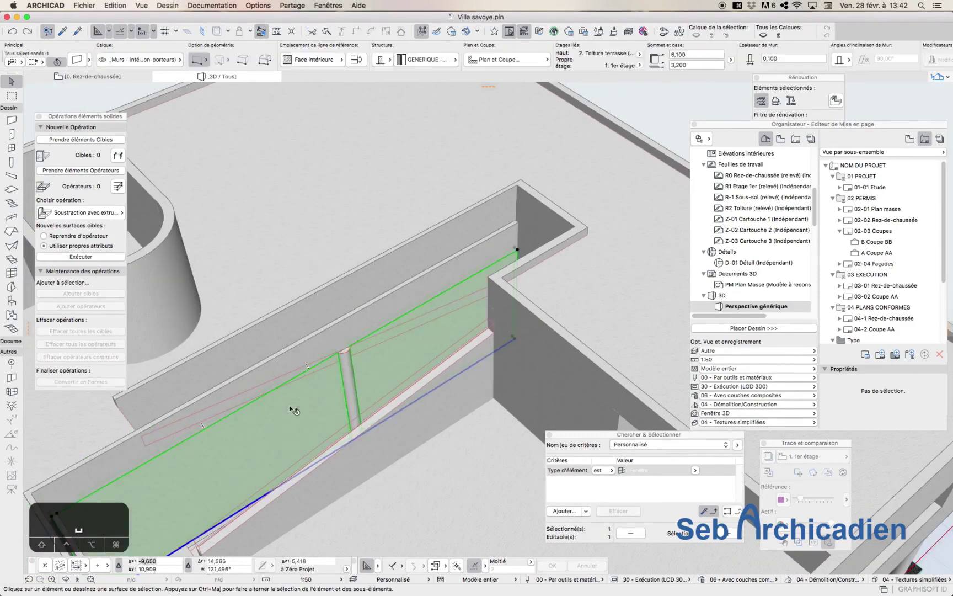
Subtract the sloped strip with upward extrusion from both stacked central walls together.
{"action": "left_click", "coordinate": [288, 354]}
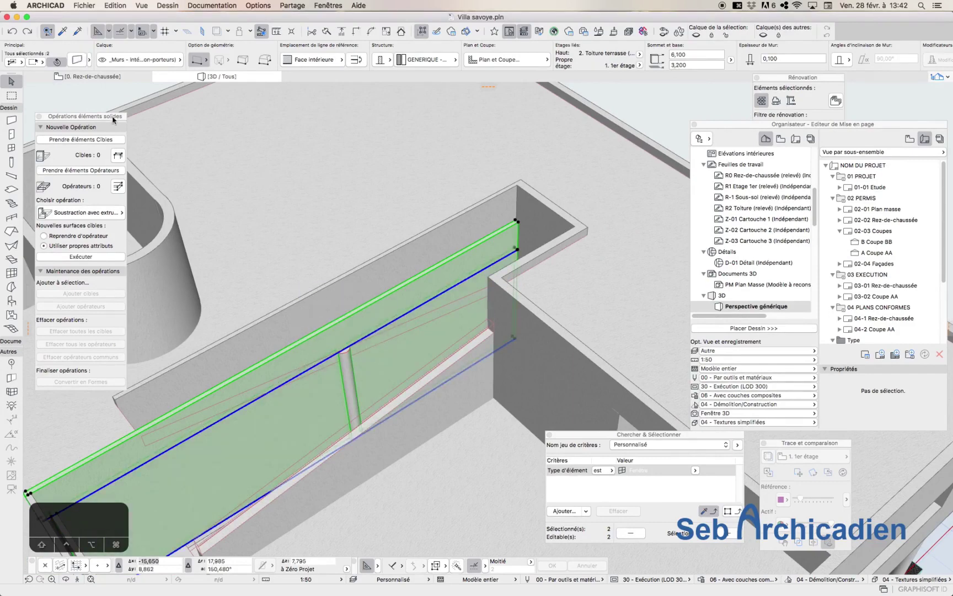
{"action": "left_click", "coordinate": [211, 418]}
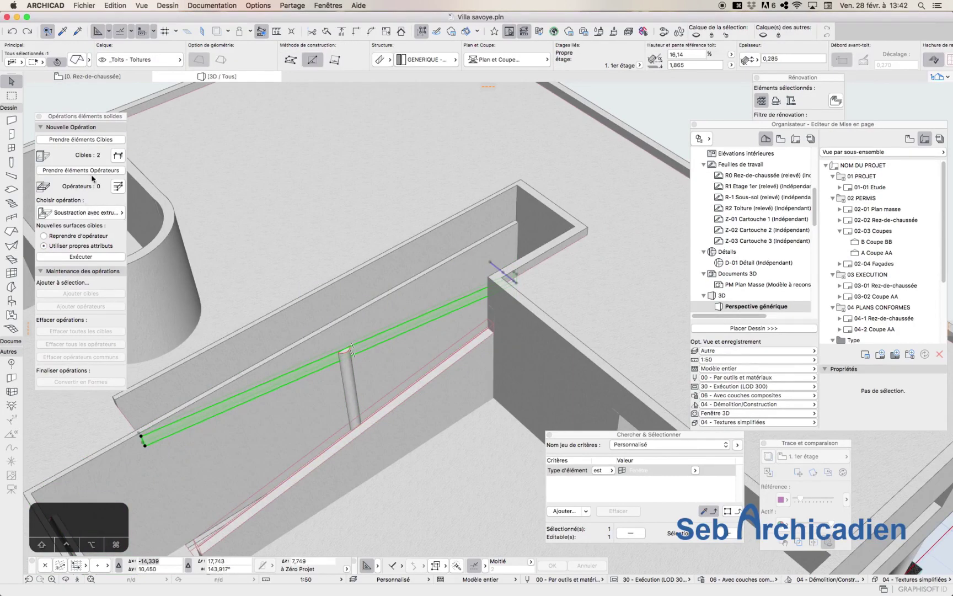
{"action": "left_click", "coordinate": [95, 258]}
{"action": "key", "text": "Escape"}
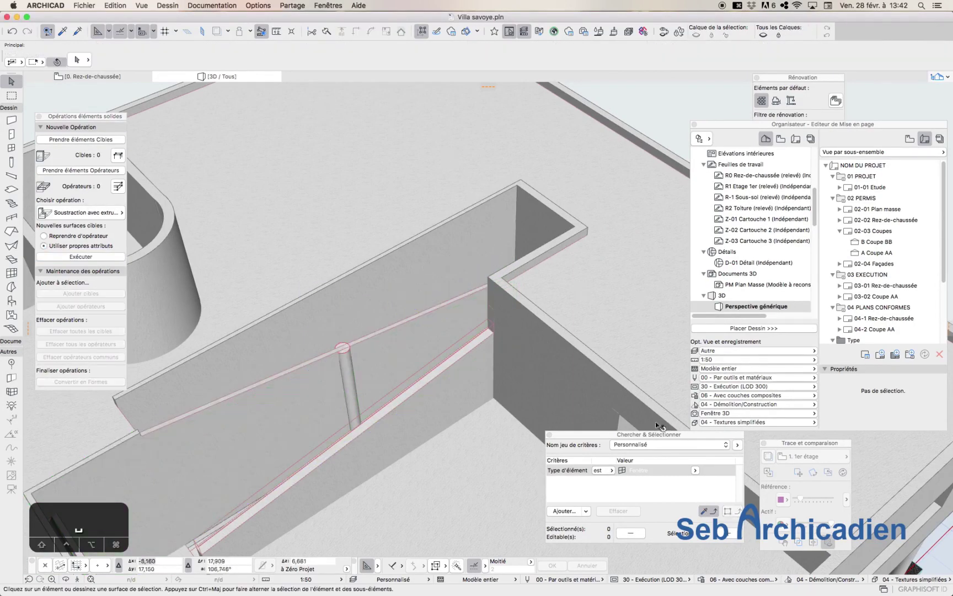
Assign the sloped strip that cuts the central walls to the _Opérateur masqué layer.
{"action": "left_click_drag", "start_coordinate": [66, 579], "coordinate": [417, 360]}
{"action": "left_click", "coordinate": [270, 413]}
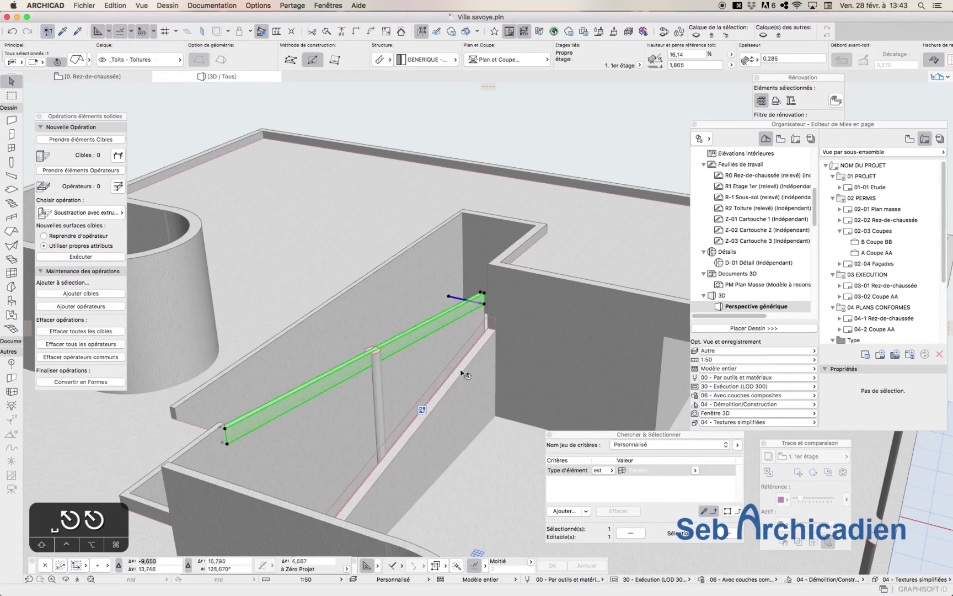
{"action": "left_click", "coordinate": [499, 60]}
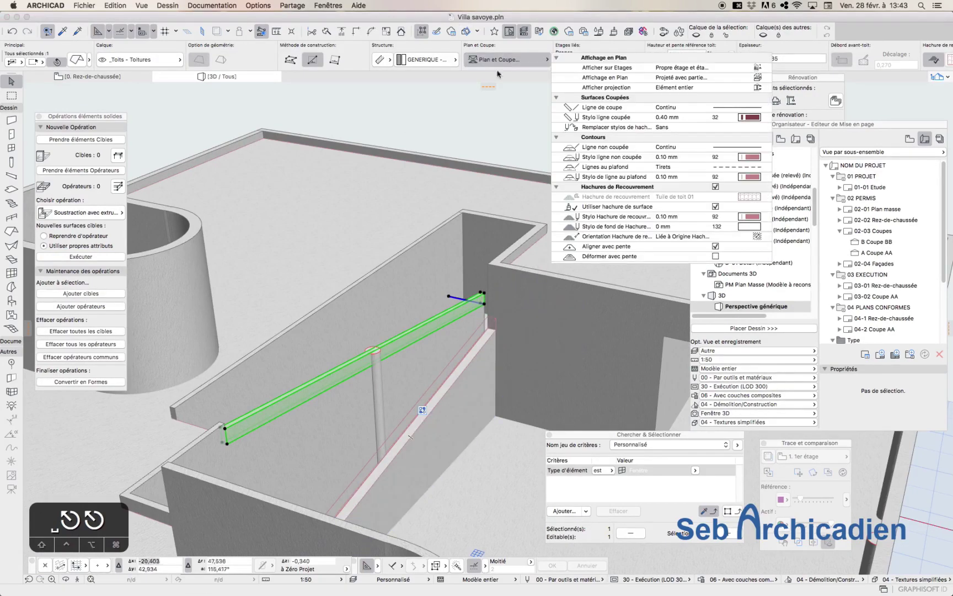
{"action": "left_click", "coordinate": [143, 57]}
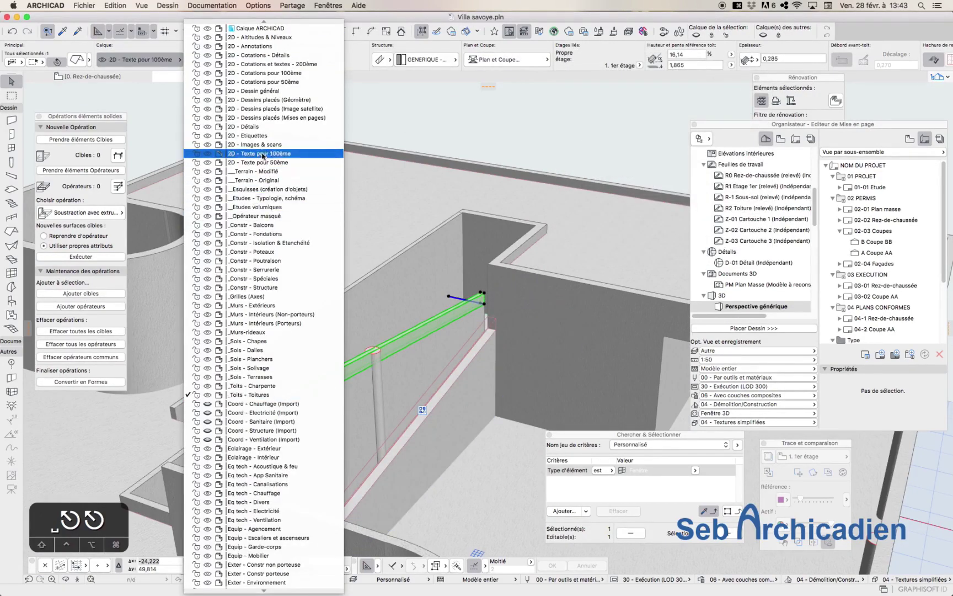
{"action": "left_click", "coordinate": [255, 215]}
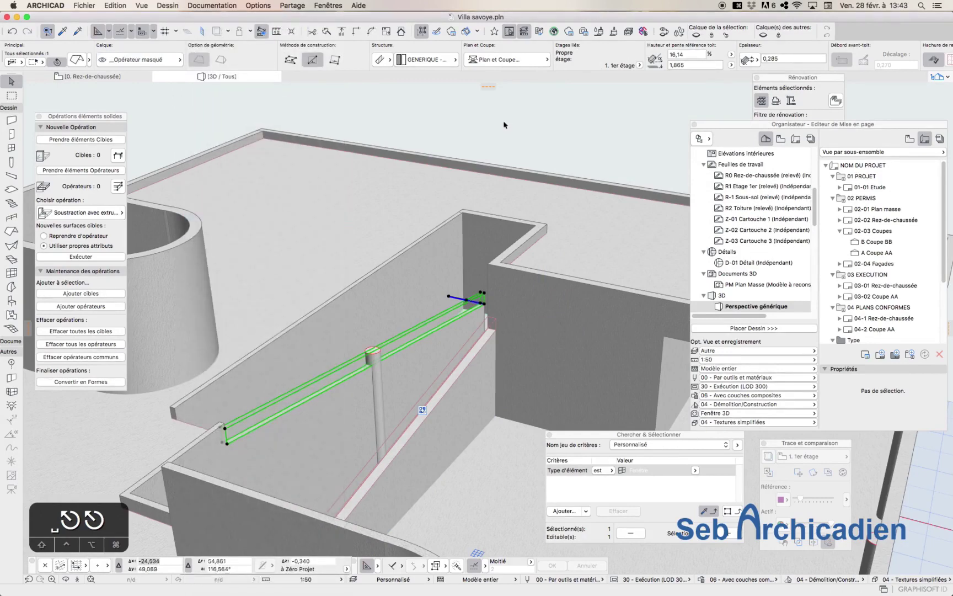
{"action": "key", "text": "Escape"}
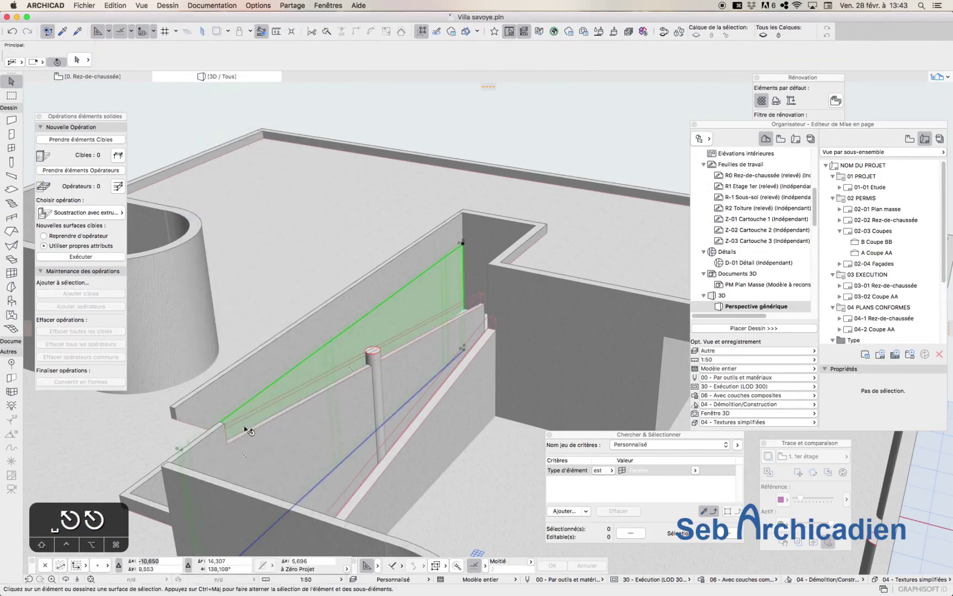
Steepen the upper ramp by raising its terrace end to the outer wall's corner, for a slope of about 25.95%.
{"action": "left_click", "coordinate": [267, 443]}
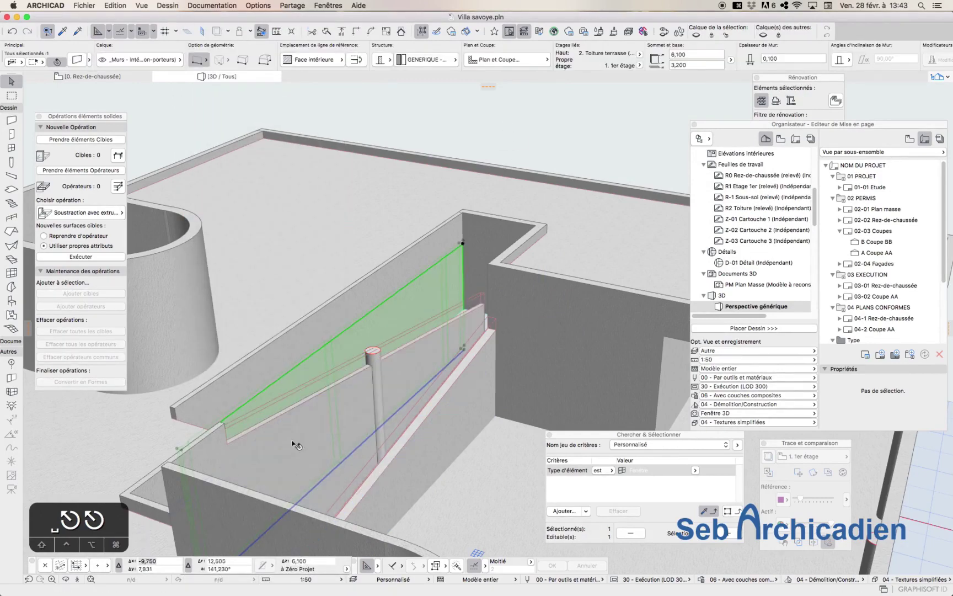
{"action": "left_click", "coordinate": [65, 579]}
{"action": "left_click_drag", "start_coordinate": [387, 463], "coordinate": [432, 444]}
{"action": "key", "text": "Escape"}
{"action": "key", "text": "Escape"}
{"action": "left_click", "coordinate": [303, 512]}
{"action": "left_click", "coordinate": [281, 526]}
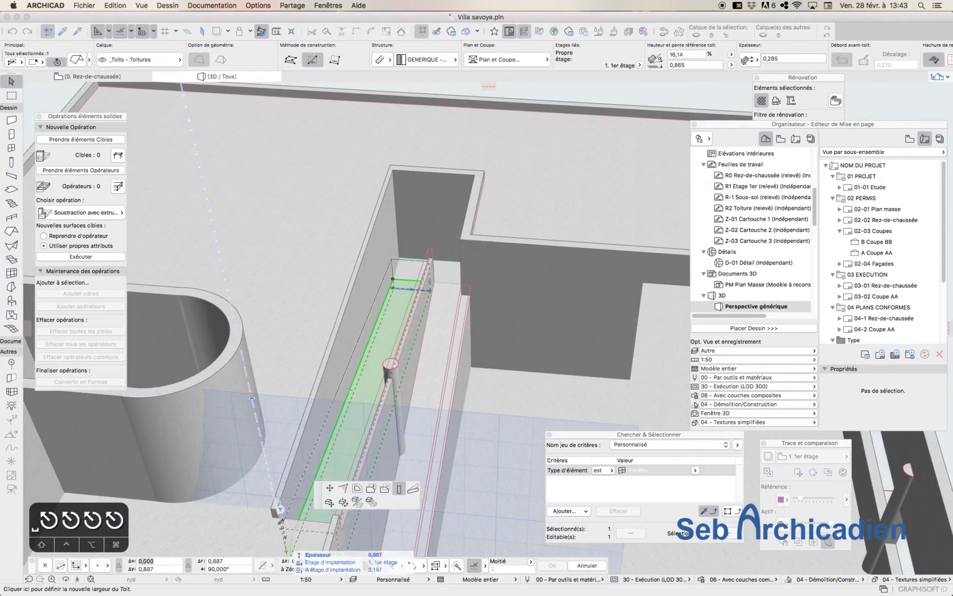
{"action": "left_click", "coordinate": [334, 149]}
{"action": "left_click", "coordinate": [278, 517]}
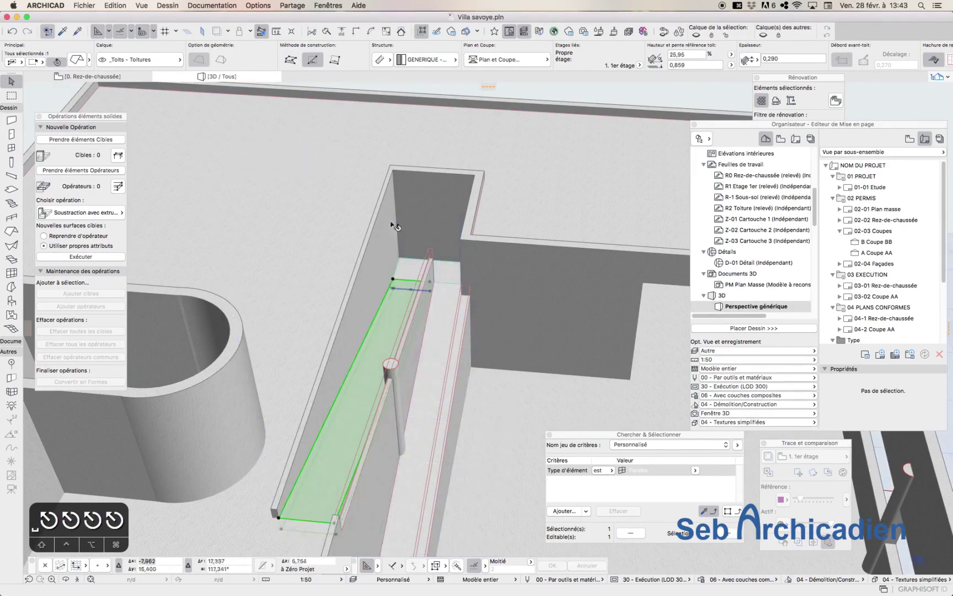
{"action": "left_click", "coordinate": [433, 235]}
{"action": "scroll", "coordinate": [432, 182], "scroll_direction": "down", "scroll_amount": 1}
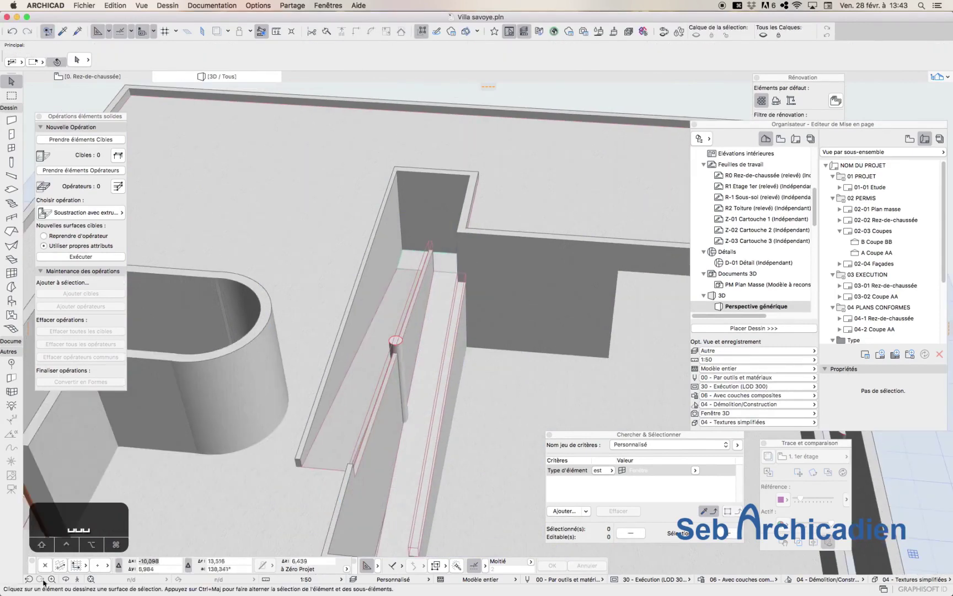
{"action": "left_click", "coordinate": [66, 580]}
{"action": "left_click_drag", "start_coordinate": [353, 397], "coordinate": [193, 414]}
{"action": "scroll", "coordinate": [429, 345], "scroll_direction": "up", "scroll_amount": 5}
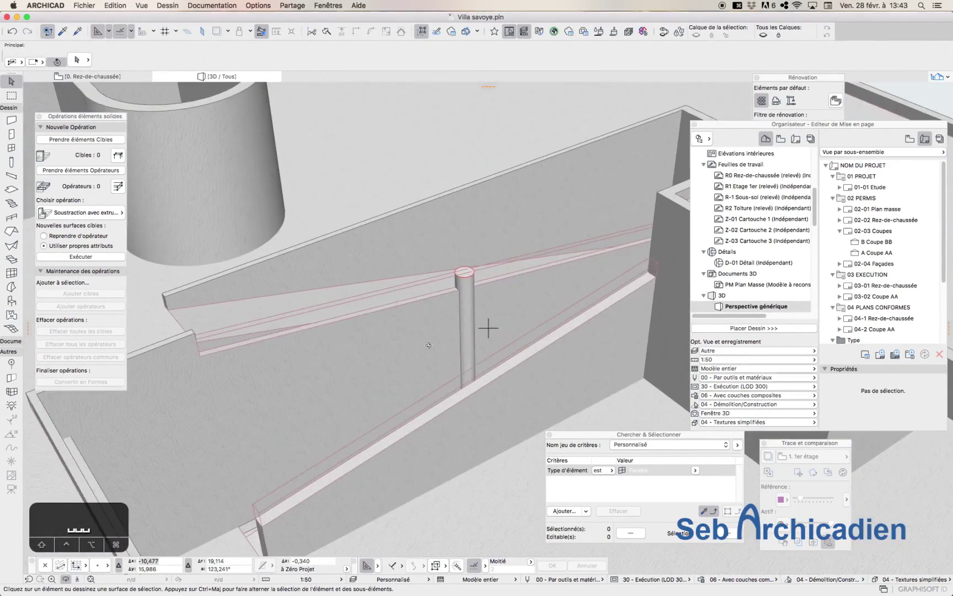
Set the slope of the hidden operator strip above the upper ramp to 25.95%.
{"action": "left_click", "coordinate": [250, 307]}
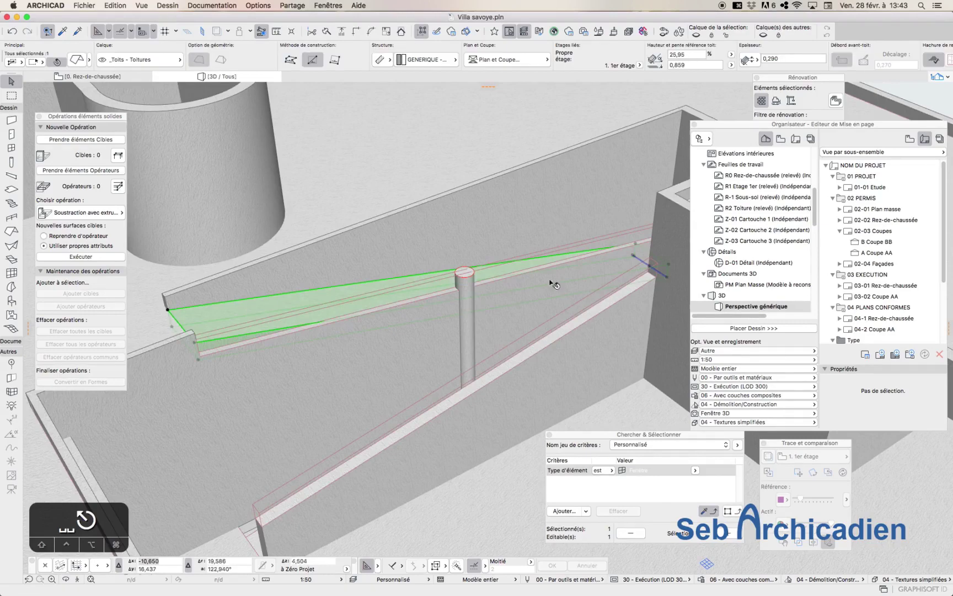
{"action": "left_click", "coordinate": [635, 243]}
{"action": "key", "text": "Escape"}
{"action": "key", "text": "Escape"}
{"action": "left_click", "coordinate": [650, 235]}
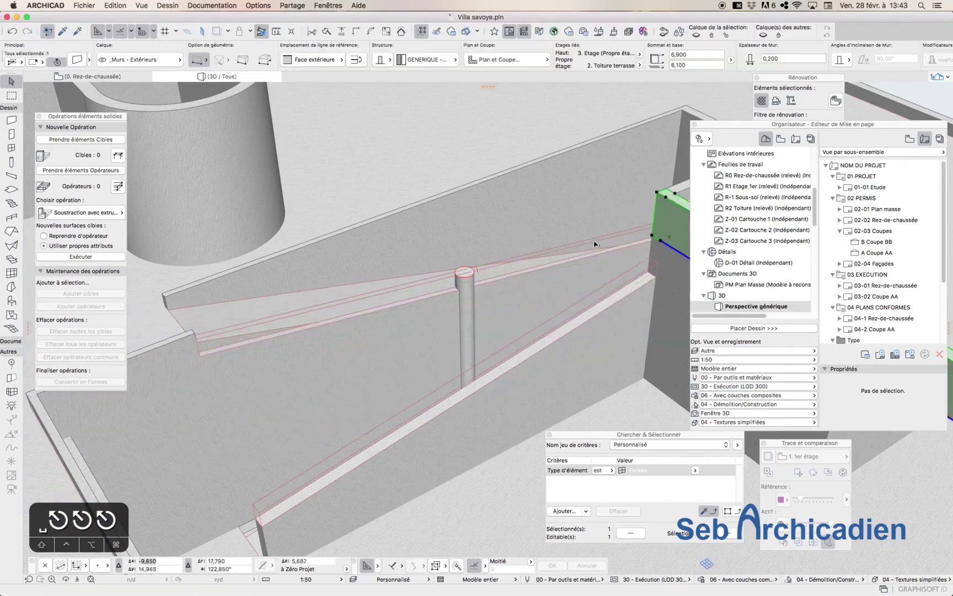
{"action": "left_click", "coordinate": [598, 246]}
{"action": "left_click_drag", "start_coordinate": [687, 55], "coordinate": [626, 56]}
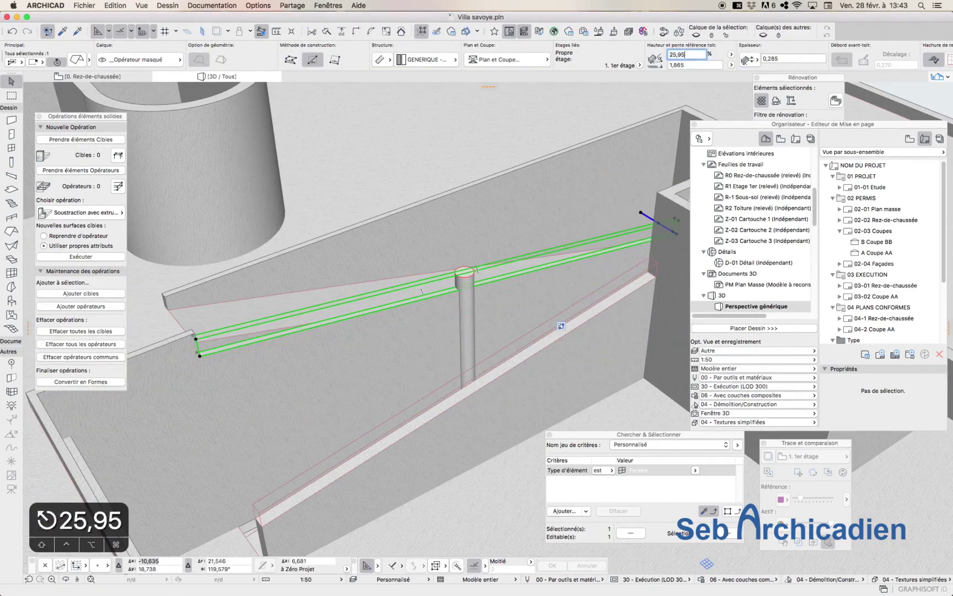
{"action": "type", "text": "25,95"}
{"action": "key", "text": "Return"}
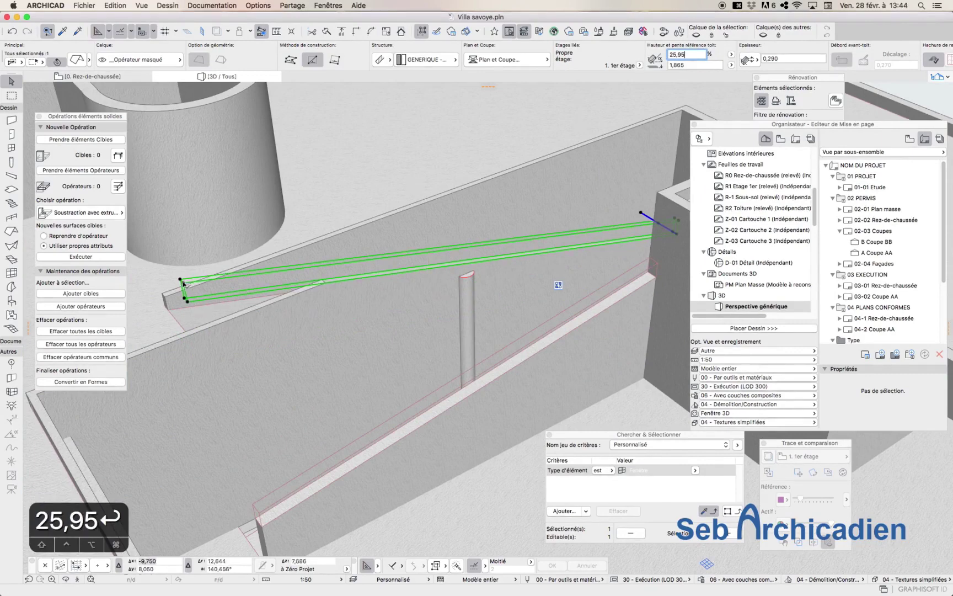
Try lowering the hidden operator strip's terrace end about 0.5 m with a new slope, and undo the change.
{"action": "left_click", "coordinate": [187, 301]}
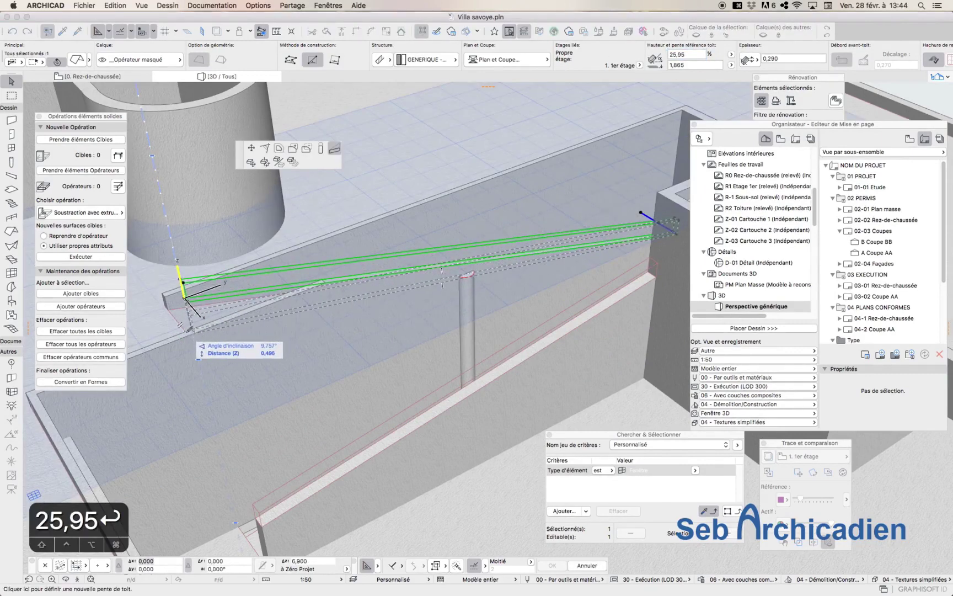
{"action": "left_click", "coordinate": [191, 331]}
{"action": "key", "text": "space"}
{"action": "left_click", "coordinate": [388, 177]}
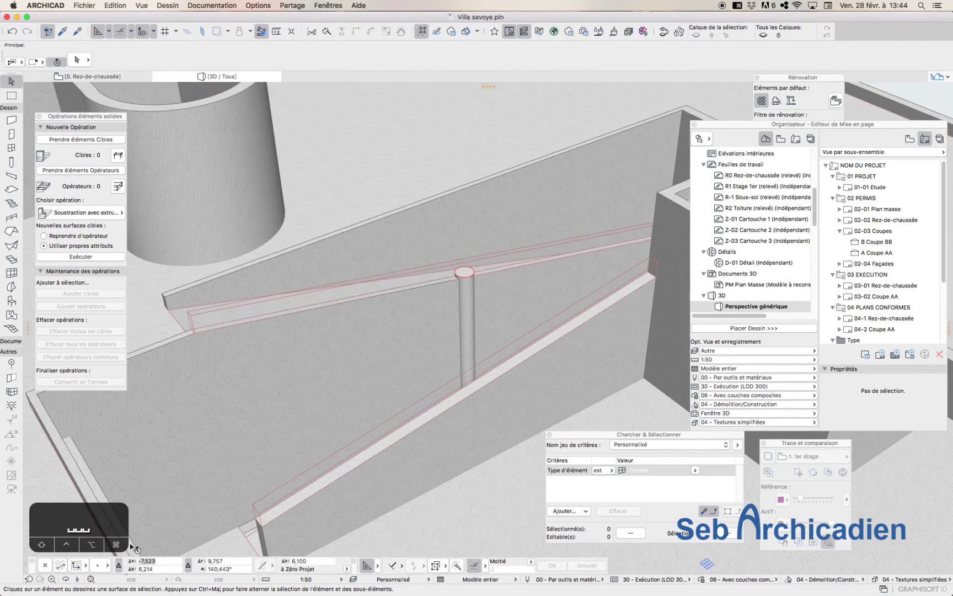
{"action": "left_click_drag", "start_coordinate": [370, 369], "coordinate": [407, 359]}
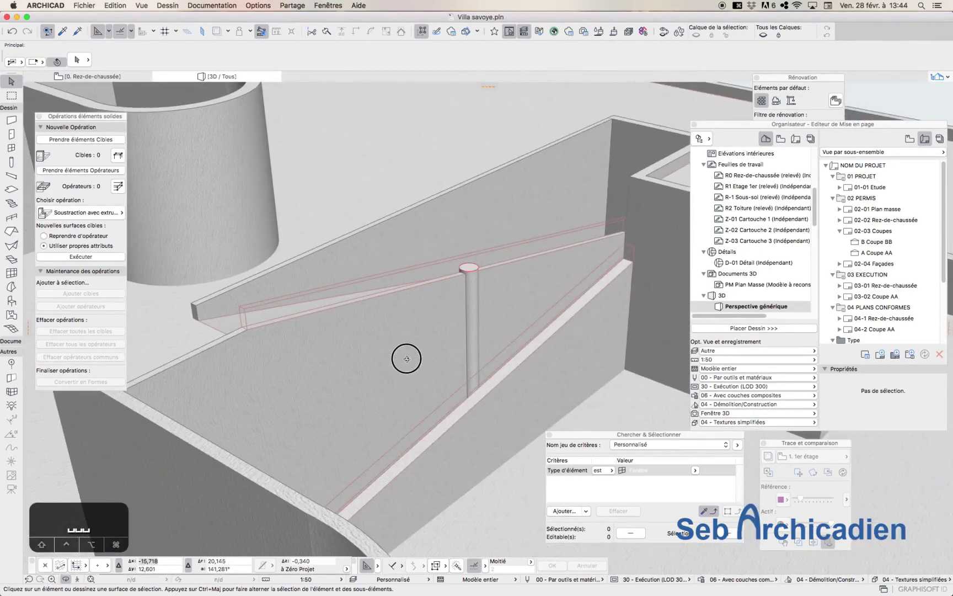
{"action": "key", "text": "super+z"}
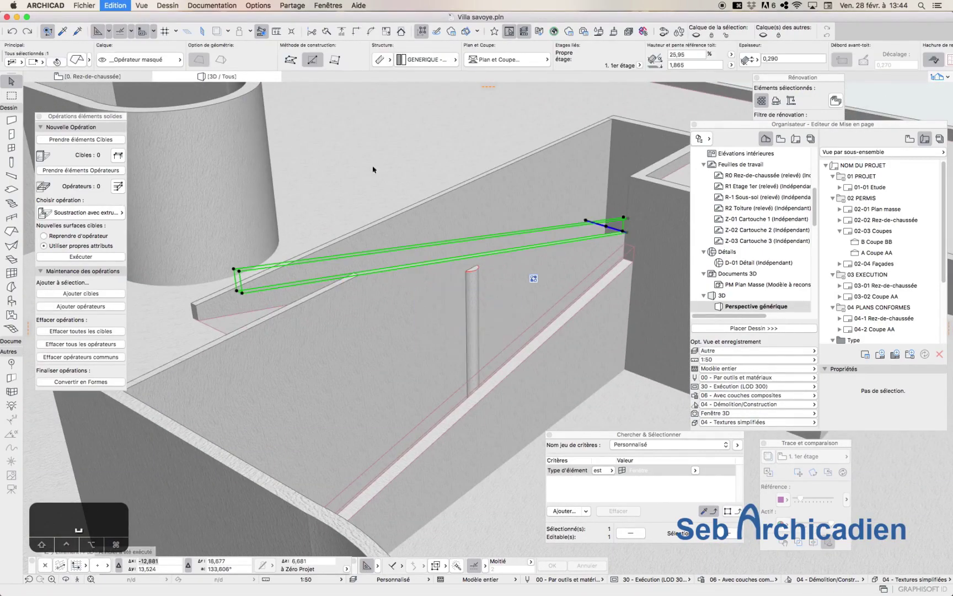
Examine the upper ramp's parapet walls and the roof opening from several viewpoints.
{"action": "key", "text": "Escape"}
{"action": "scroll", "coordinate": [377, 410], "scroll_direction": "down", "scroll_amount": 3}
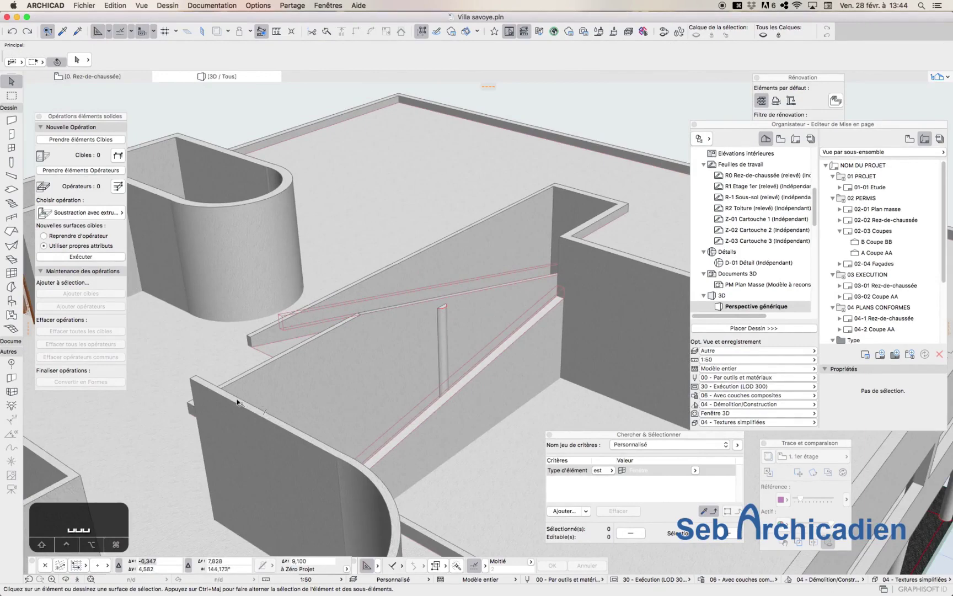
{"action": "mouse_move", "coordinate": [238, 402]}
{"action": "scroll", "coordinate": [307, 348], "scroll_direction": "down", "scroll_amount": 2}
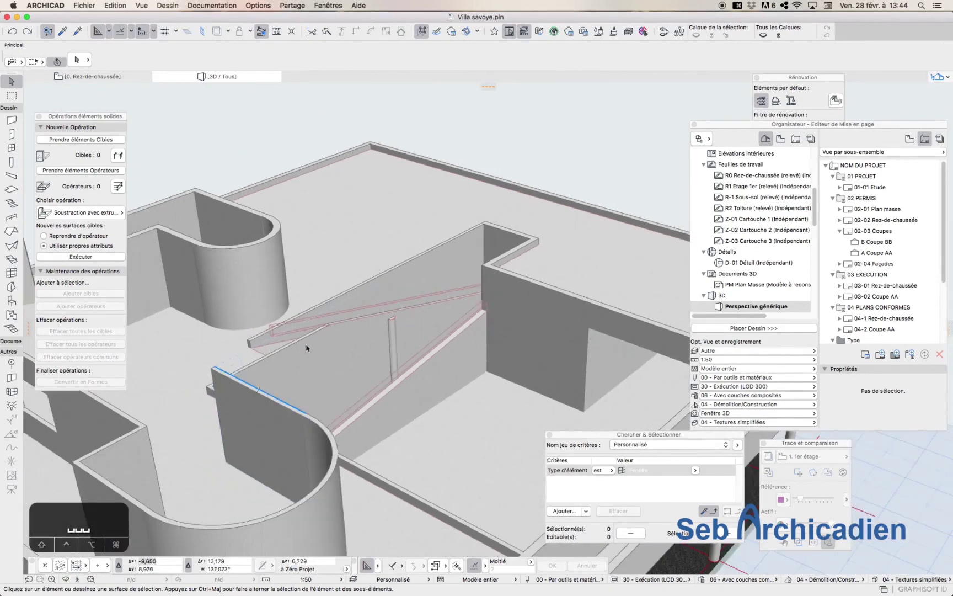
{"action": "left_click", "coordinate": [458, 332]}
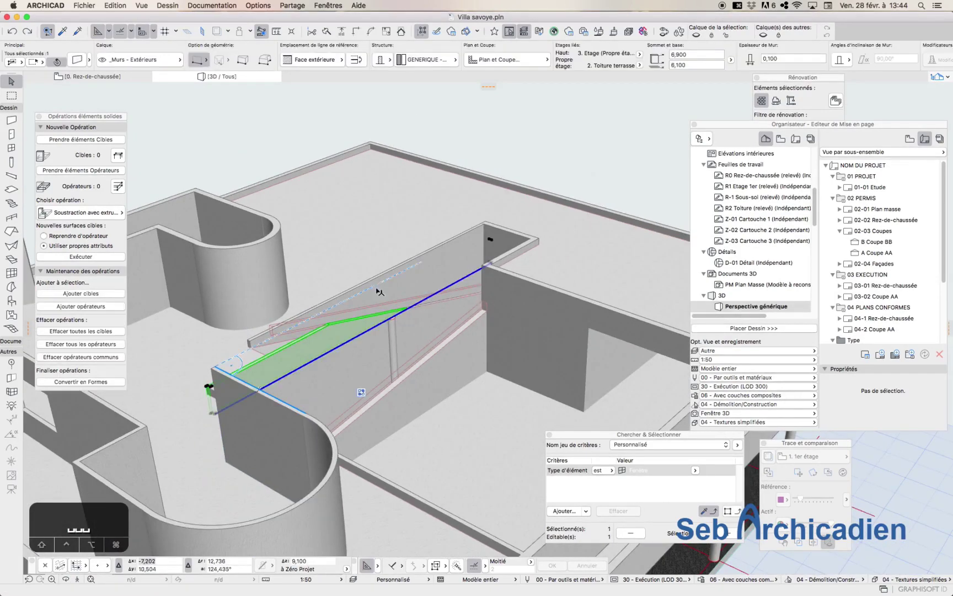
{"action": "left_click", "coordinate": [696, 35]}
{"action": "left_click_drag", "start_coordinate": [287, 415], "coordinate": [394, 334]}
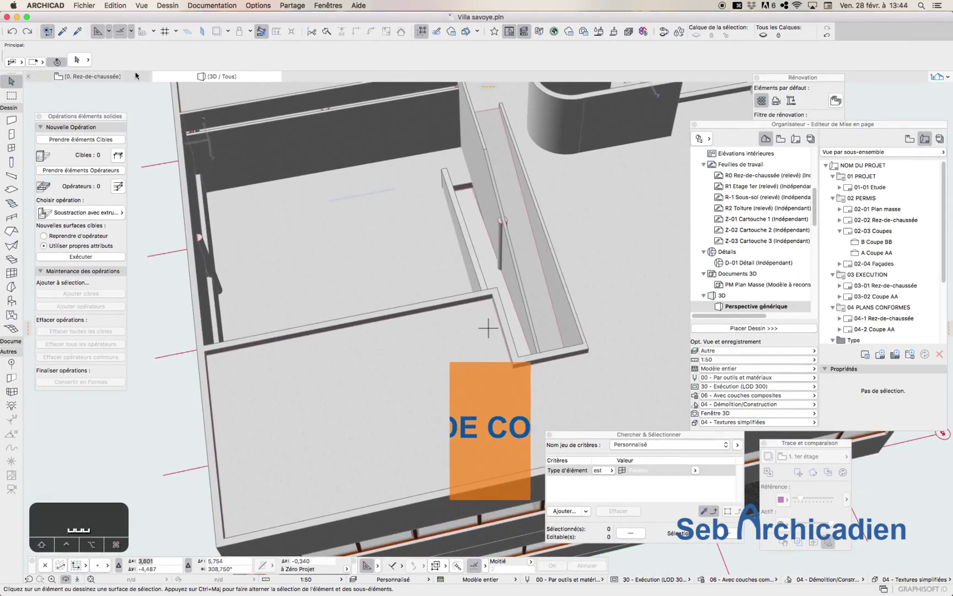
Enable the 3D cutaway (Coupe 3D) for the model view and clear the wall selection.
{"action": "left_click", "coordinate": [84, 5]}
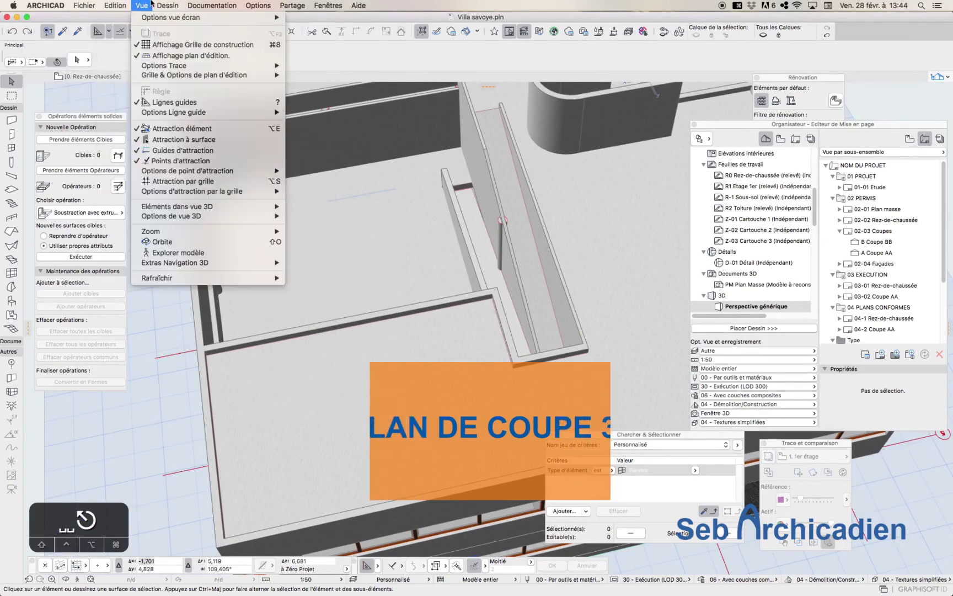
{"action": "mouse_move", "coordinate": [207, 208]}
{"action": "left_click", "coordinate": [327, 208]}
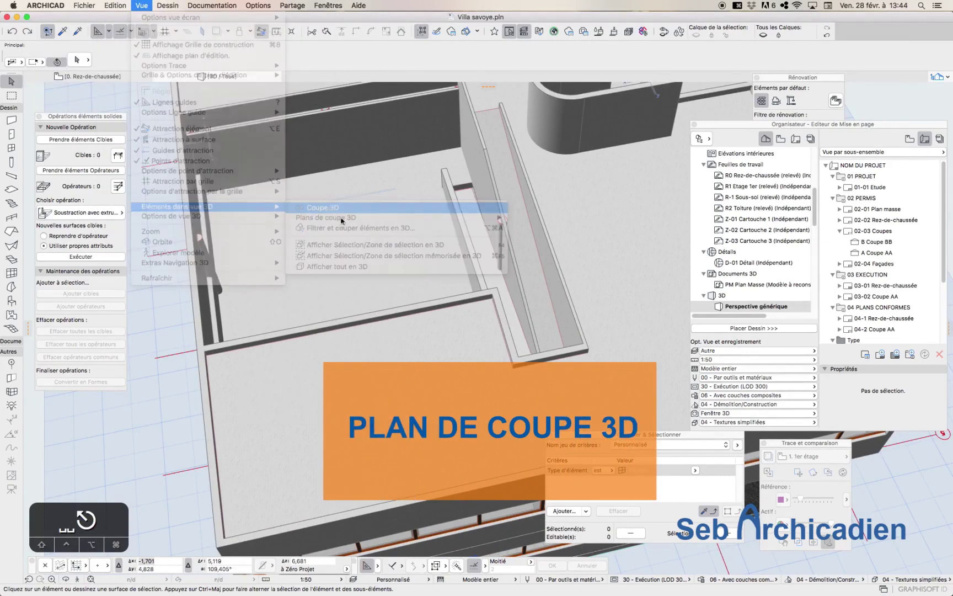
{"action": "left_click", "coordinate": [473, 401]}
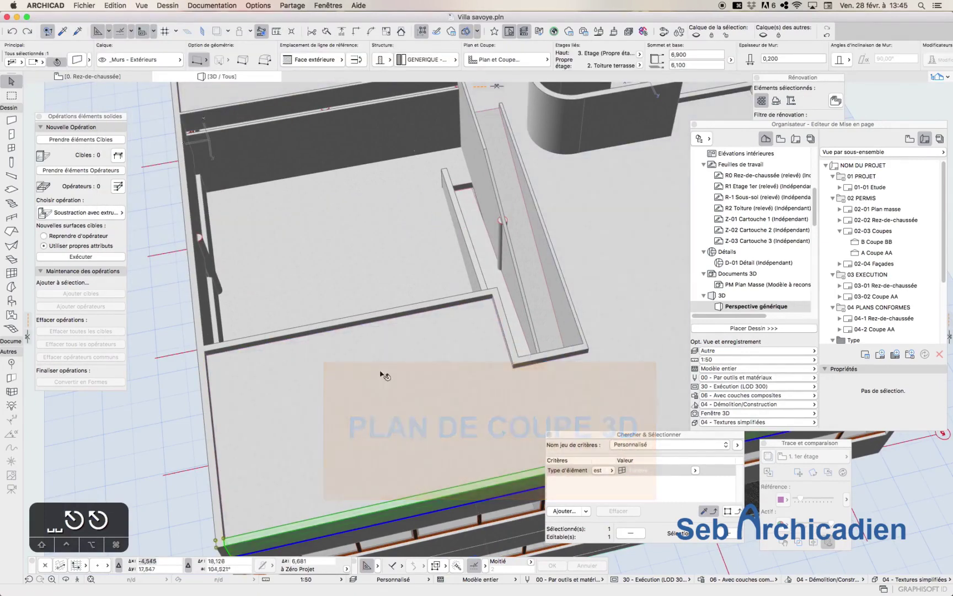
{"action": "key", "text": "Escape"}
Create a custom vertical cutting plane parallel to the strip-window facade and shift it about 9.89 m into the building.
{"action": "left_click", "coordinate": [66, 579]}
{"action": "left_click_drag", "start_coordinate": [351, 511], "coordinate": [327, 347]}
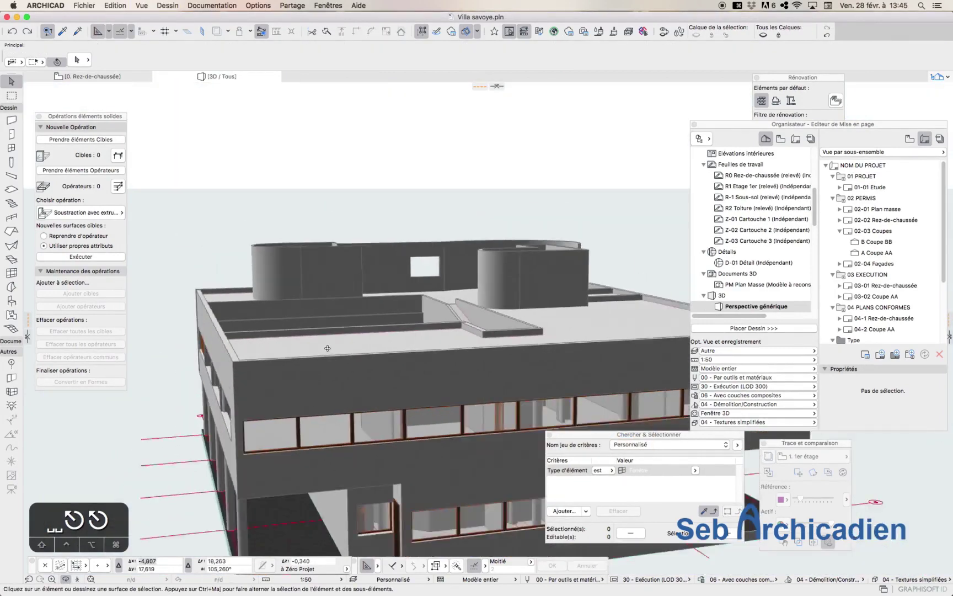
{"action": "scroll", "coordinate": [327, 347], "scroll_direction": "down", "scroll_amount": 5}
{"action": "left_click_drag", "start_coordinate": [426, 411], "coordinate": [208, 415]}
{"action": "scroll", "coordinate": [489, 326], "scroll_direction": "up", "scroll_amount": 3}
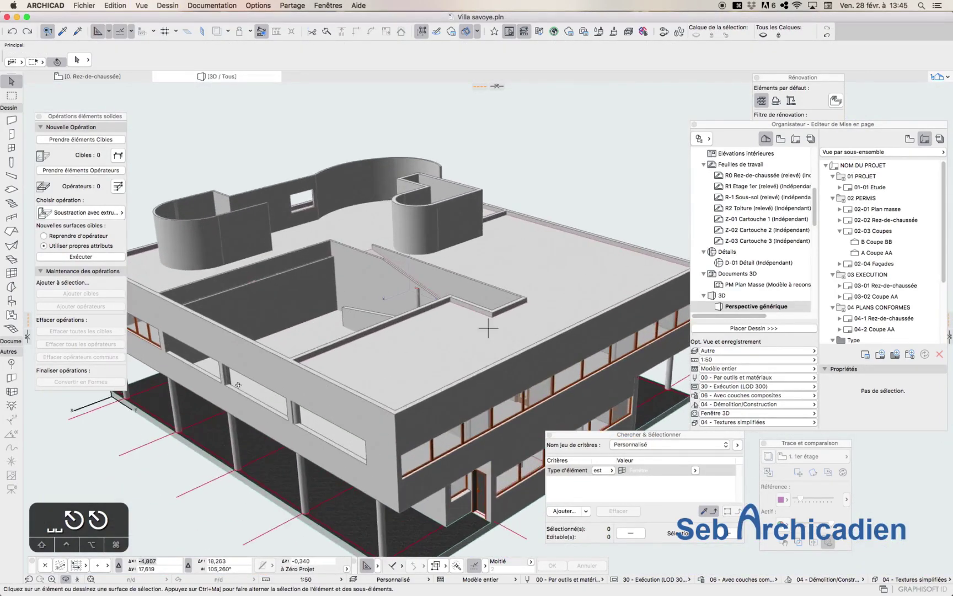
{"action": "left_click", "coordinate": [142, 5]}
{"action": "mouse_move", "coordinate": [219, 212]}
{"action": "mouse_move", "coordinate": [489, 218]}
{"action": "left_click", "coordinate": [588, 218]}
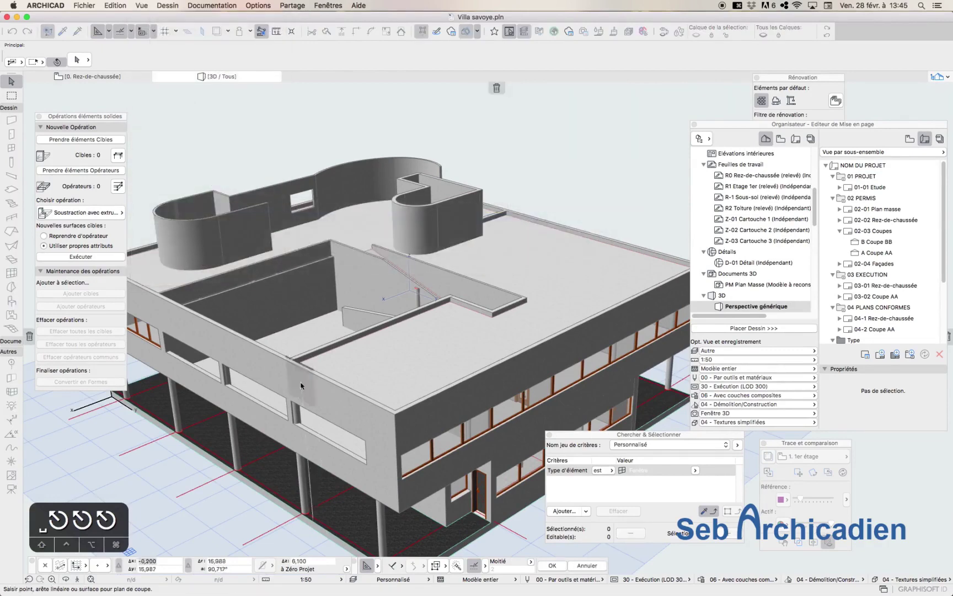
{"action": "left_click", "coordinate": [293, 380]}
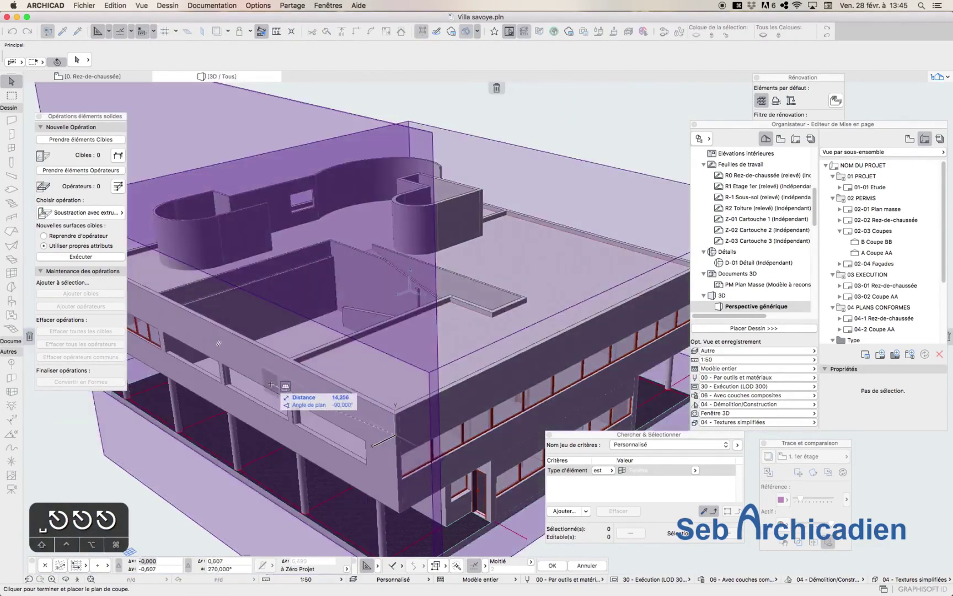
{"action": "left_click", "coordinate": [270, 385]}
{"action": "left_click", "coordinate": [413, 355]}
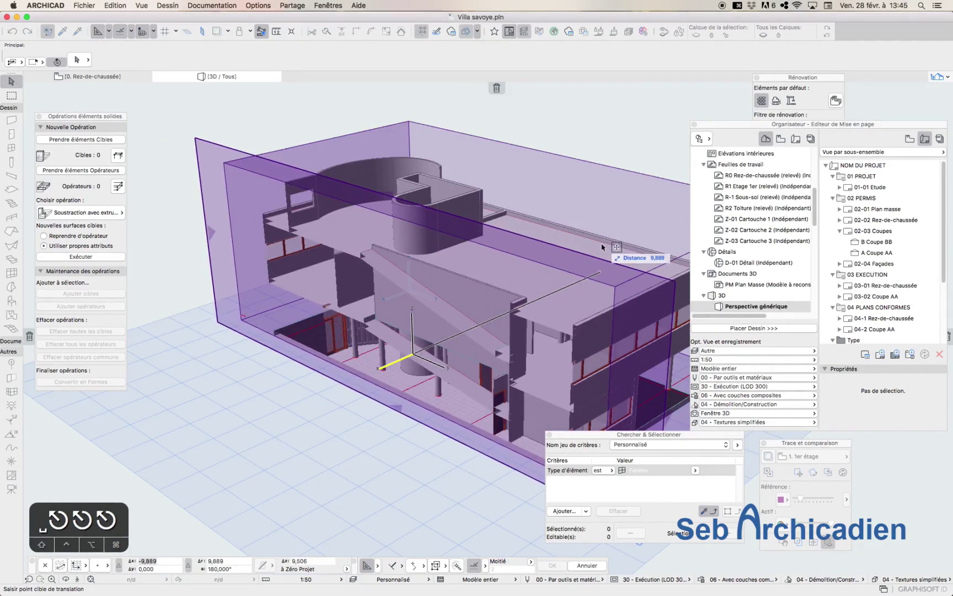
{"action": "left_click", "coordinate": [602, 247]}
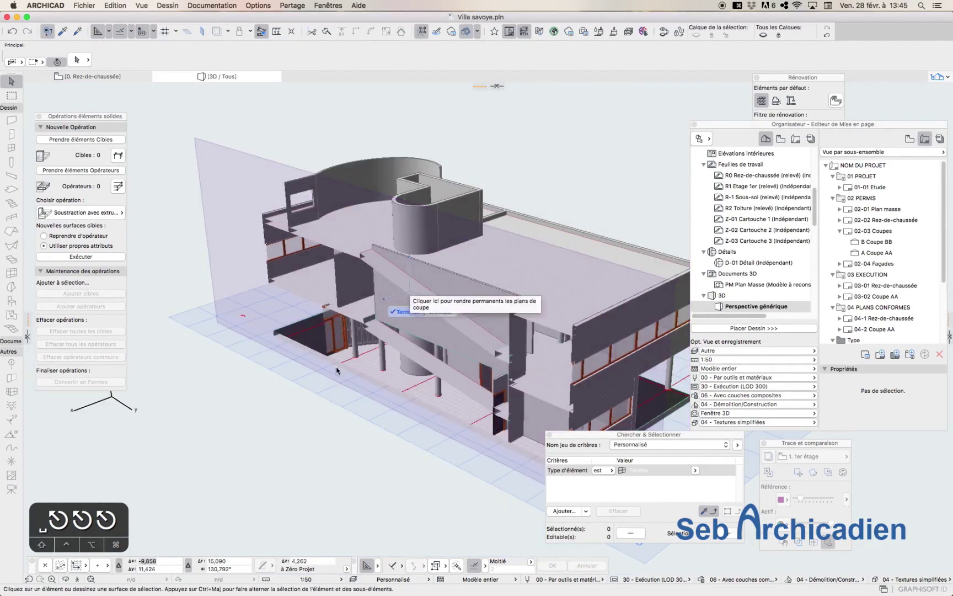
Inspect the cut ramps in section, checking where the ground-floor ramp meets the first-floor slab.
{"action": "left_click", "coordinate": [67, 579]}
{"action": "left_click_drag", "start_coordinate": [279, 482], "coordinate": [442, 354]}
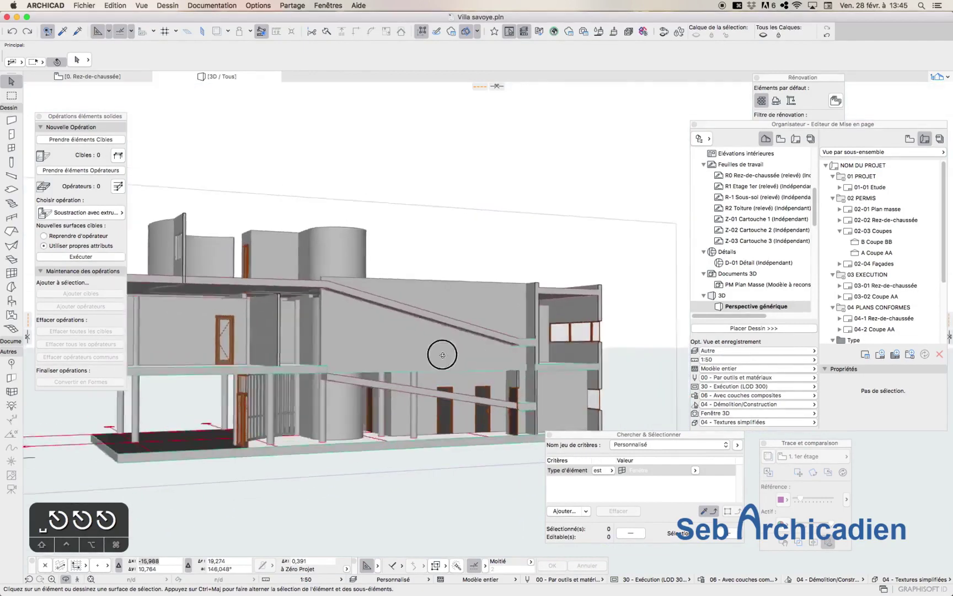
{"action": "scroll", "coordinate": [443, 354], "scroll_direction": "up", "scroll_amount": 10}
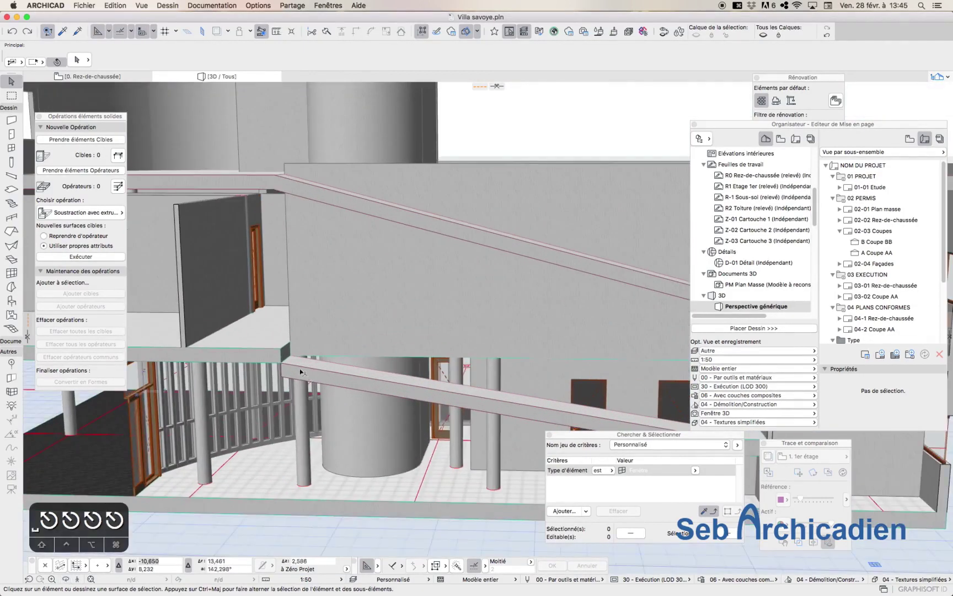
{"action": "left_click", "coordinate": [300, 372]}
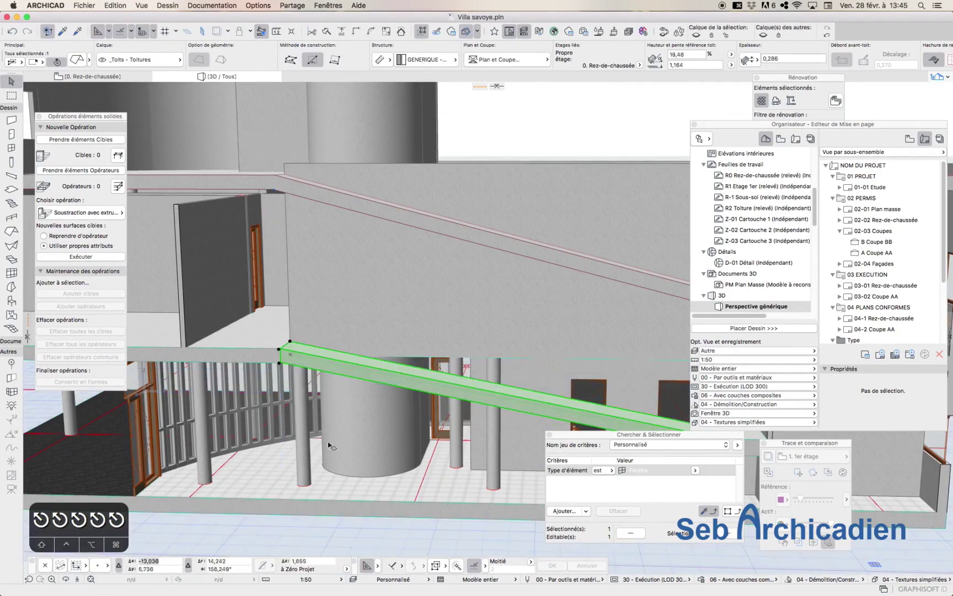
{"action": "key", "text": "Escape"}
{"action": "scroll", "coordinate": [342, 447], "scroll_direction": "down", "scroll_amount": 5}
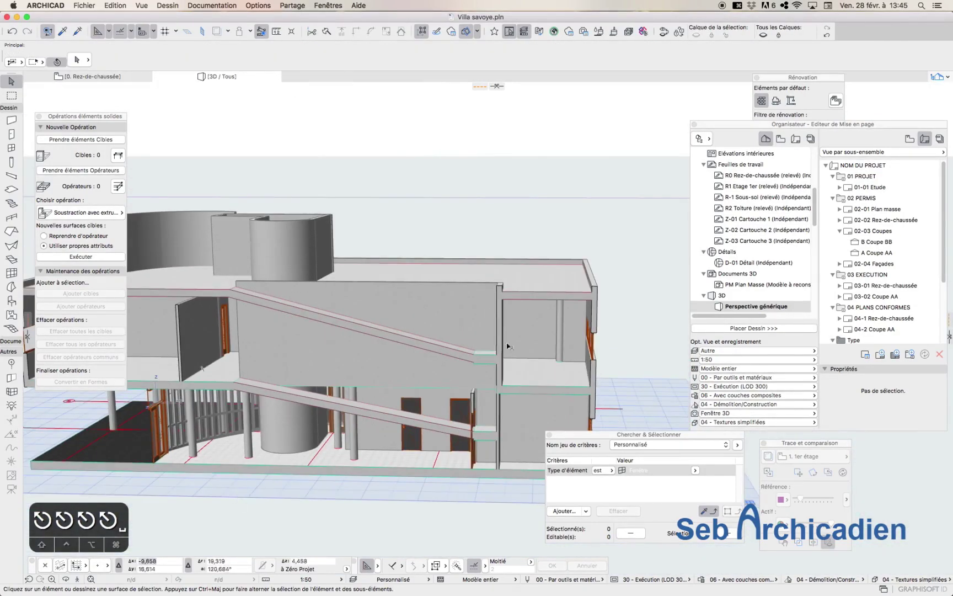
Delete all the 3D cutting planes from the model view.
{"action": "right_click", "coordinate": [377, 200]}
{"action": "left_click", "coordinate": [115, 5]}
{"action": "mouse_move", "coordinate": [136, 5]}
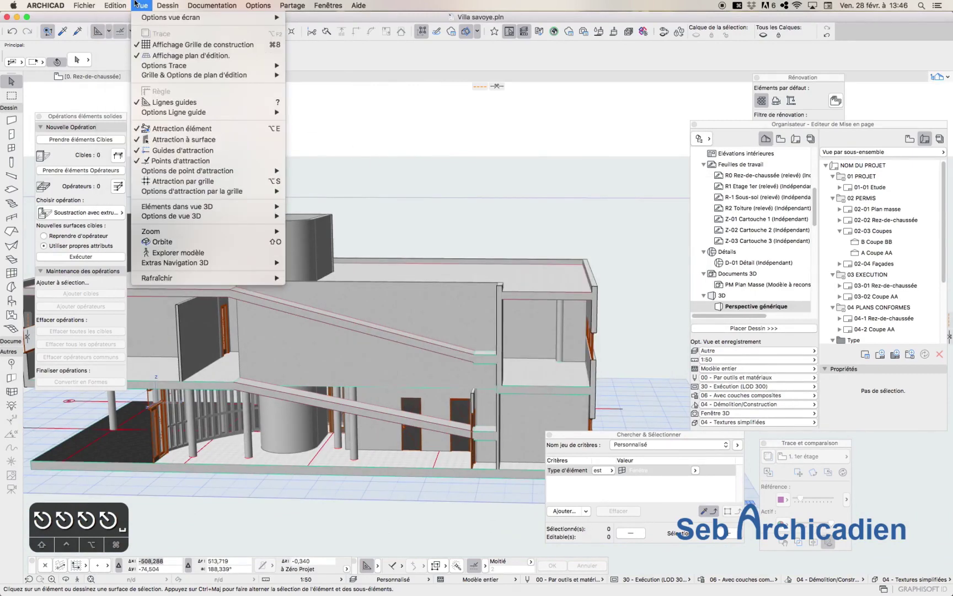
{"action": "mouse_move", "coordinate": [198, 206]}
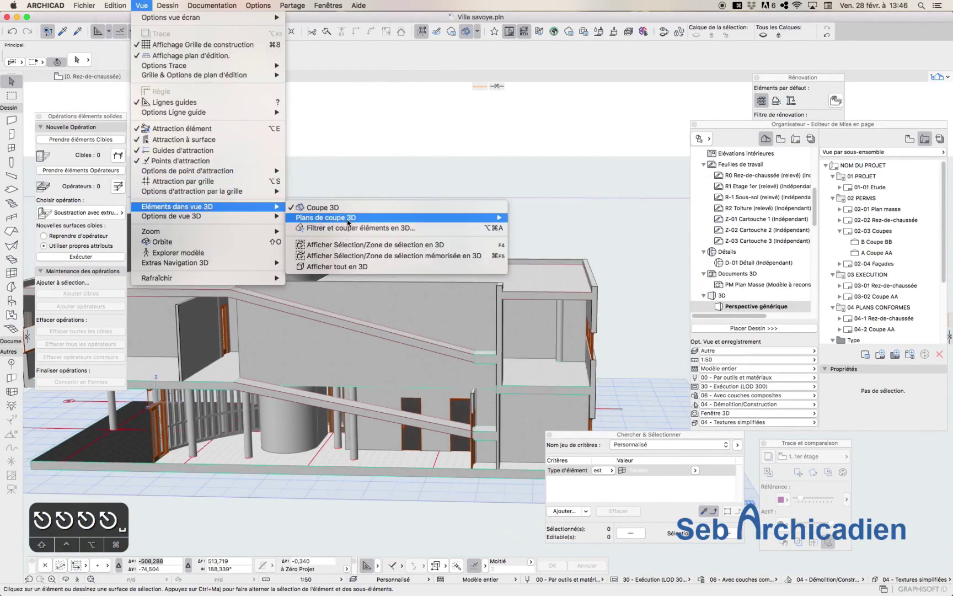
{"action": "left_click", "coordinate": [579, 229]}
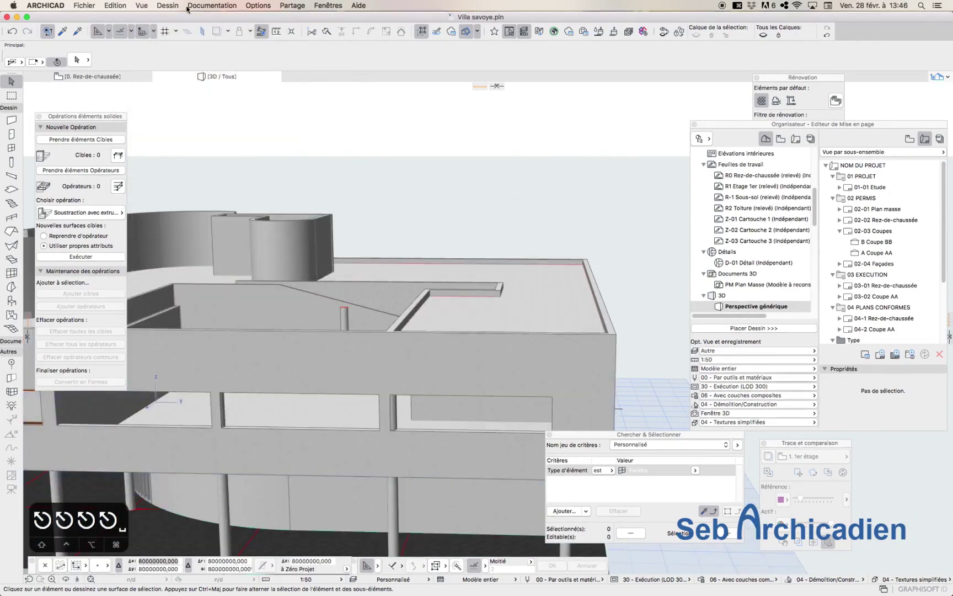
Create a new custom vertical cutting plane parallel to the facade, shifted about 8.84 m inward to expose the other ramp flights.
{"action": "left_click", "coordinate": [138, 5]}
{"action": "mouse_move", "coordinate": [182, 206]}
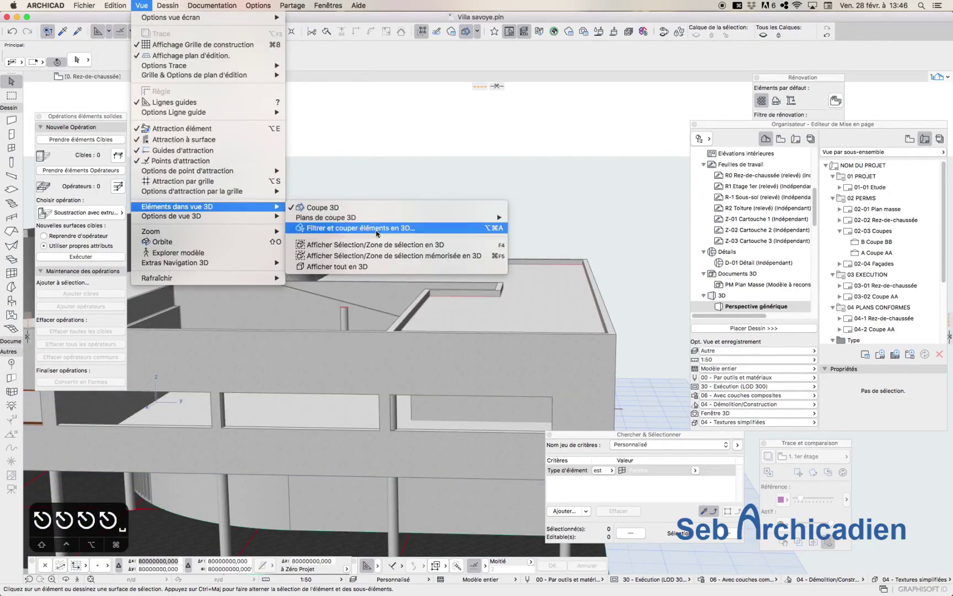
{"action": "mouse_move", "coordinate": [386, 217]}
{"action": "left_click", "coordinate": [564, 218]}
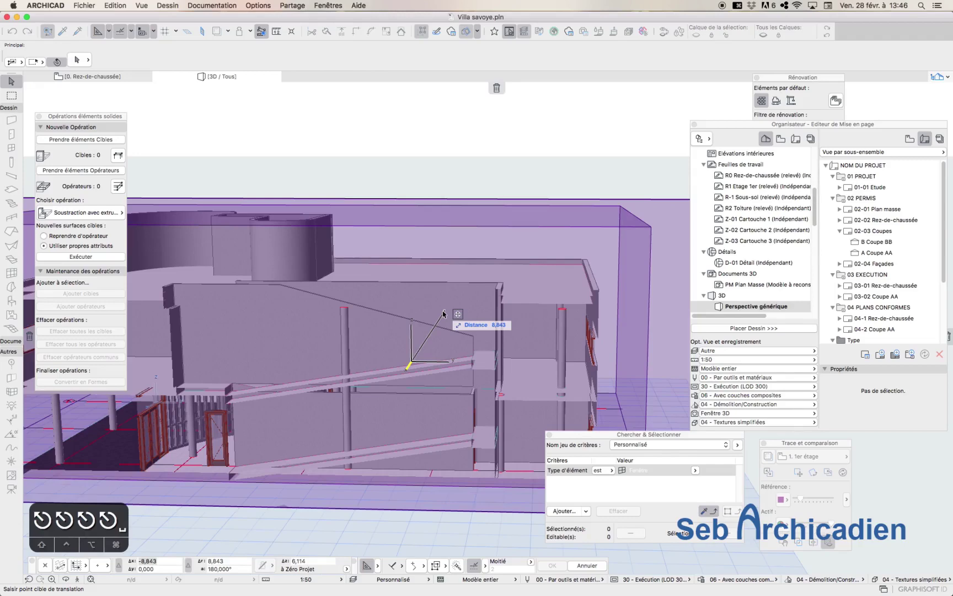
{"action": "left_click", "coordinate": [444, 314]}
Raise the ramp flight above the ground-floor ramp about 0.304 m so its low end meets the first-floor slab.
{"action": "scroll", "coordinate": [221, 397], "scroll_direction": "up", "scroll_amount": 4}
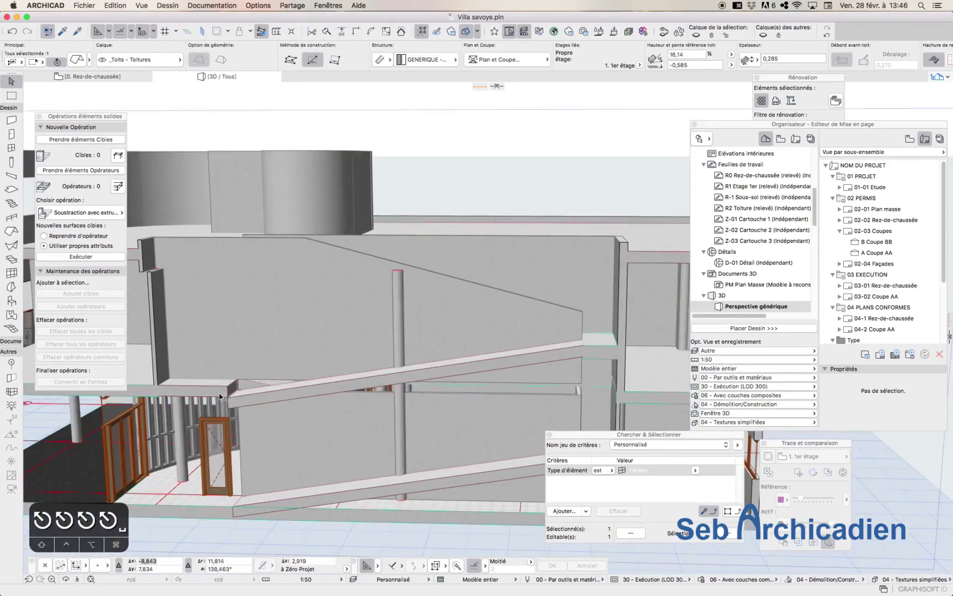
{"action": "left_click", "coordinate": [228, 401]}
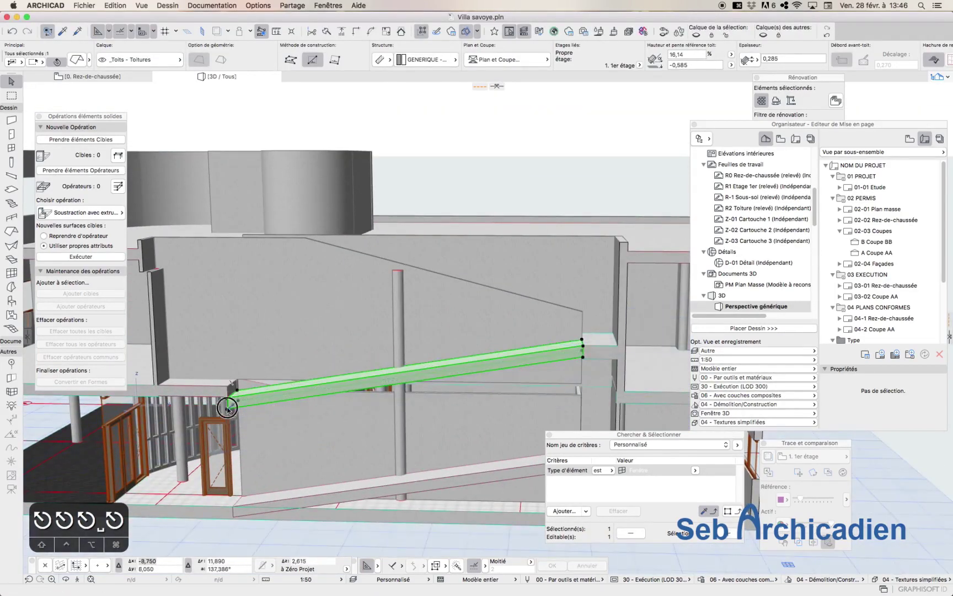
{"action": "key", "text": "Escape"}
{"action": "left_click", "coordinate": [227, 409]}
{"action": "left_click", "coordinate": [256, 358]}
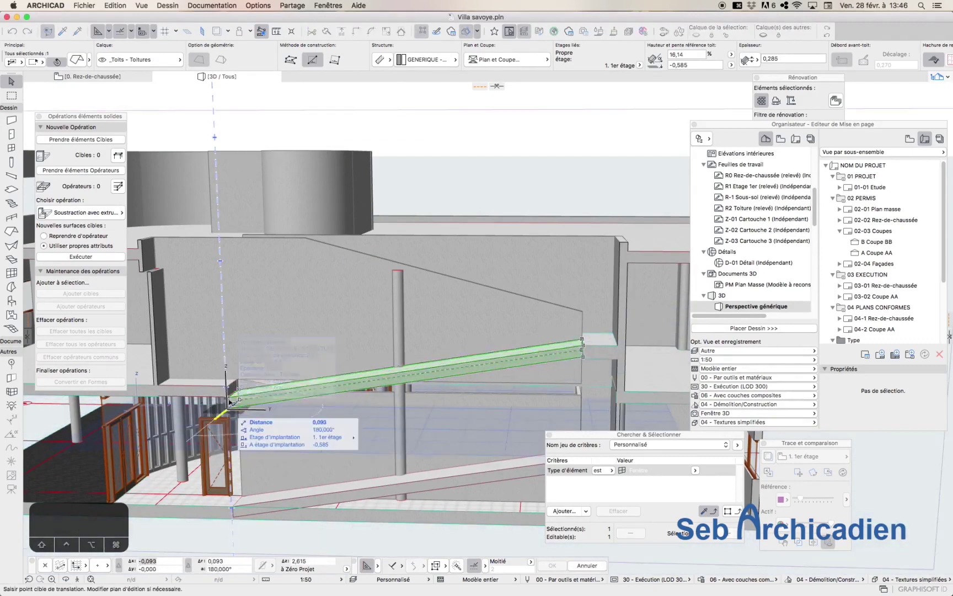
{"action": "scroll", "coordinate": [214, 401], "scroll_direction": "up", "scroll_amount": 5}
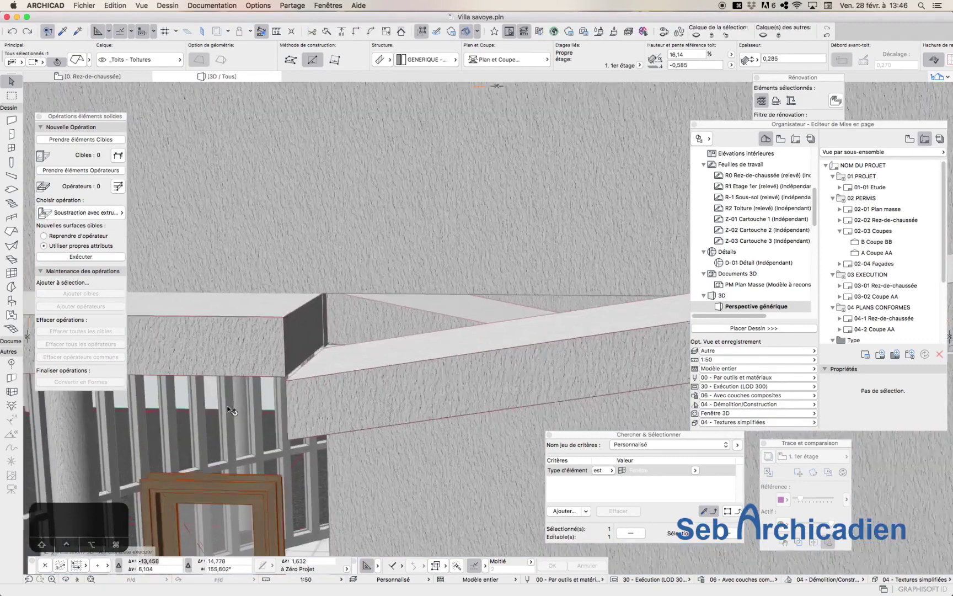
{"action": "left_click", "coordinate": [309, 453]}
{"action": "key", "text": "super+d"}
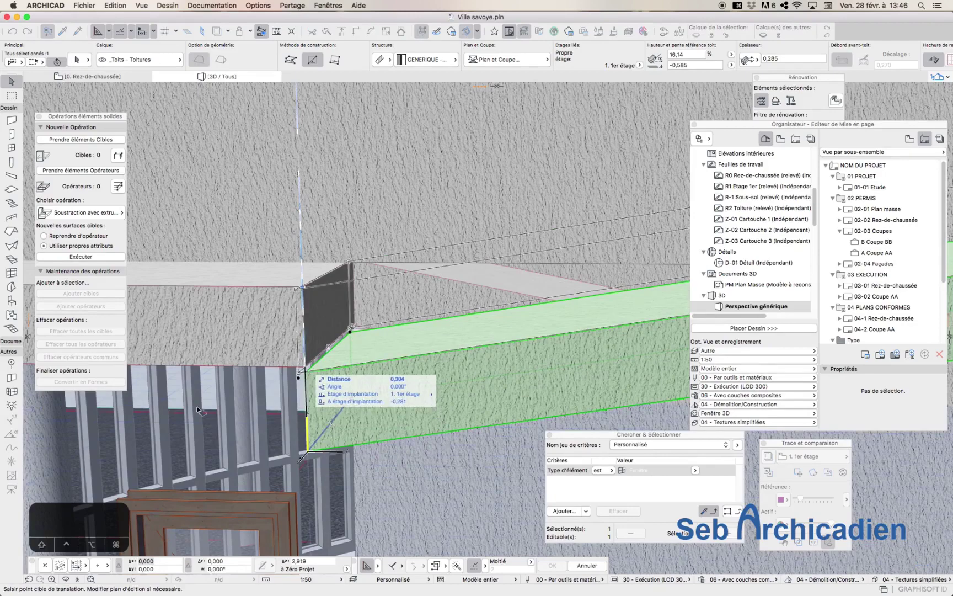
{"action": "left_click", "coordinate": [305, 366]}
Adjust the raised ramp's slope at its high end to about 12.97 % to bring it down towards the landing.
{"action": "scroll", "coordinate": [305, 367], "scroll_direction": "down", "scroll_amount": 10}
{"action": "scroll", "coordinate": [652, 354], "scroll_direction": "up", "scroll_amount": 5}
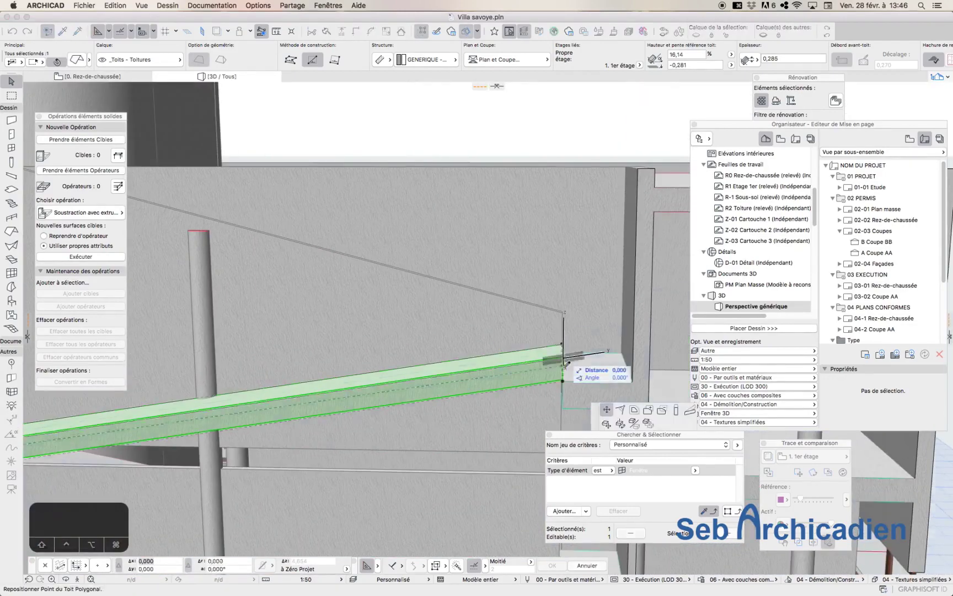
{"action": "left_click", "coordinate": [563, 366]}
{"action": "left_click", "coordinate": [335, 149]}
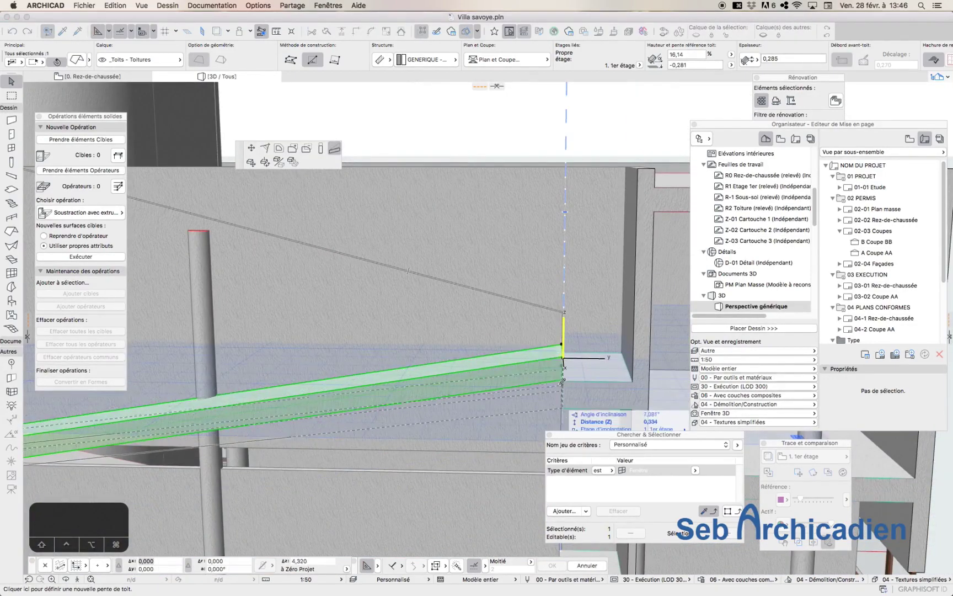
{"action": "left_click", "coordinate": [563, 381]}
{"action": "scroll", "coordinate": [545, 395], "scroll_direction": "down", "scroll_amount": 8}
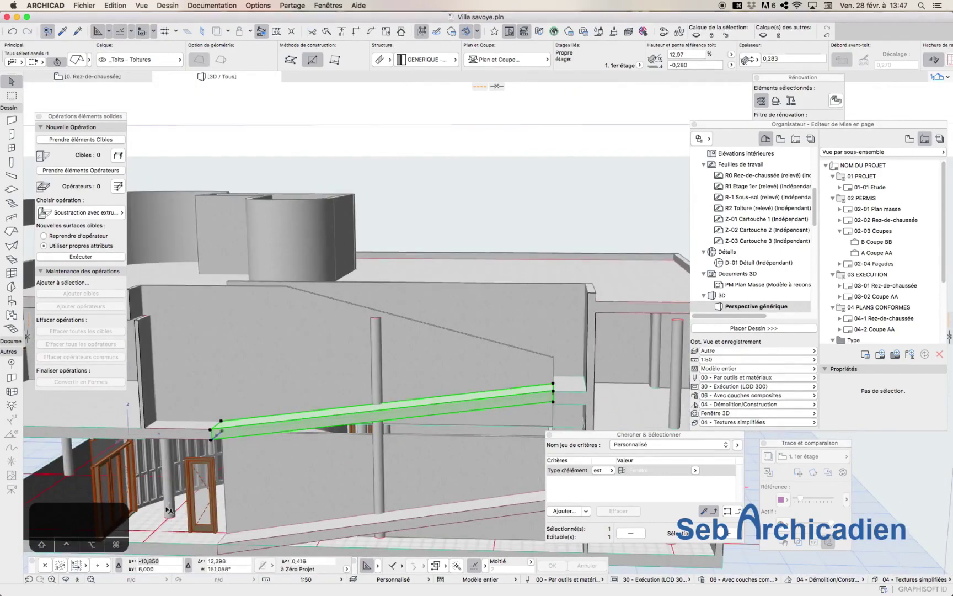
Refine the upper ramp's slope to about 12.76 % so its high end aligns with the intermediate landing.
{"action": "key", "text": "o"}
{"action": "left_click_drag", "start_coordinate": [537, 386], "coordinate": [489, 424]}
{"action": "scroll", "coordinate": [530, 429], "scroll_direction": "up", "scroll_amount": 5}
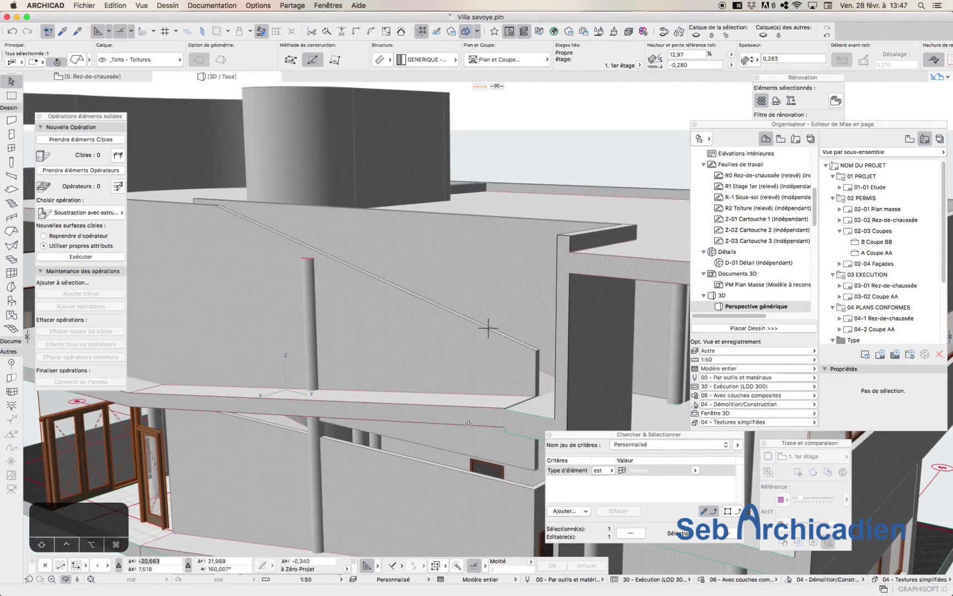
{"action": "key", "text": "Escape"}
{"action": "left_click", "coordinate": [504, 409]}
{"action": "key", "text": "Escape"}
{"action": "scroll", "coordinate": [395, 419], "scroll_direction": "down", "scroll_amount": 5}
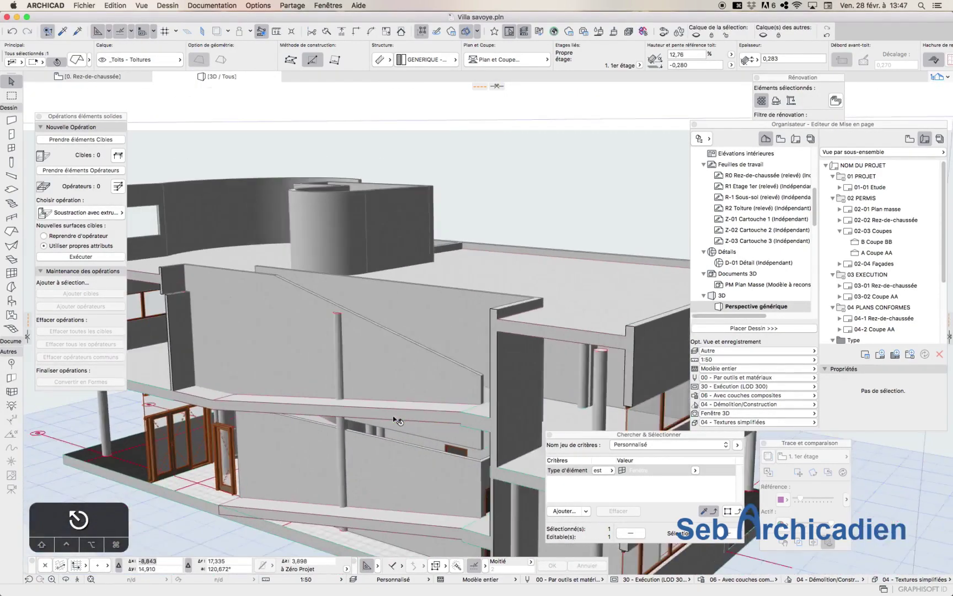
Inspect the adjusted upper ramp and its junctions with the landing and first-floor slab from several angles.
{"action": "scroll", "coordinate": [395, 419], "scroll_direction": "down", "scroll_amount": 2}
{"action": "key", "text": "space"}
{"action": "left_click", "coordinate": [498, 198]}
{"action": "key", "text": "Escape"}
{"action": "scroll", "coordinate": [300, 388], "scroll_direction": "down", "scroll_amount": 2}
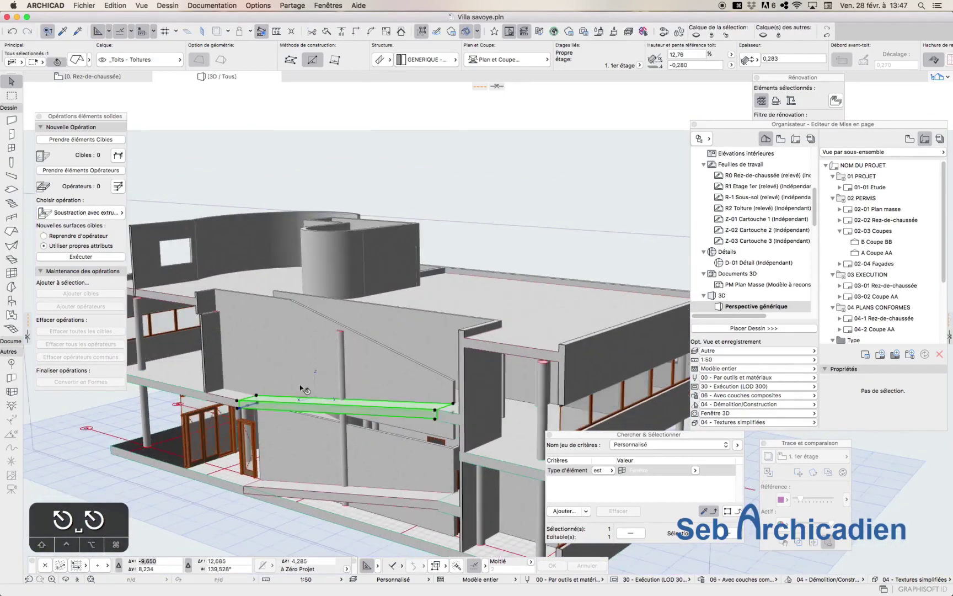
{"action": "scroll", "coordinate": [391, 428], "scroll_direction": "up", "scroll_amount": 4}
{"action": "left_click", "coordinate": [66, 580]}
{"action": "left_click_drag", "start_coordinate": [419, 436], "coordinate": [318, 513]}
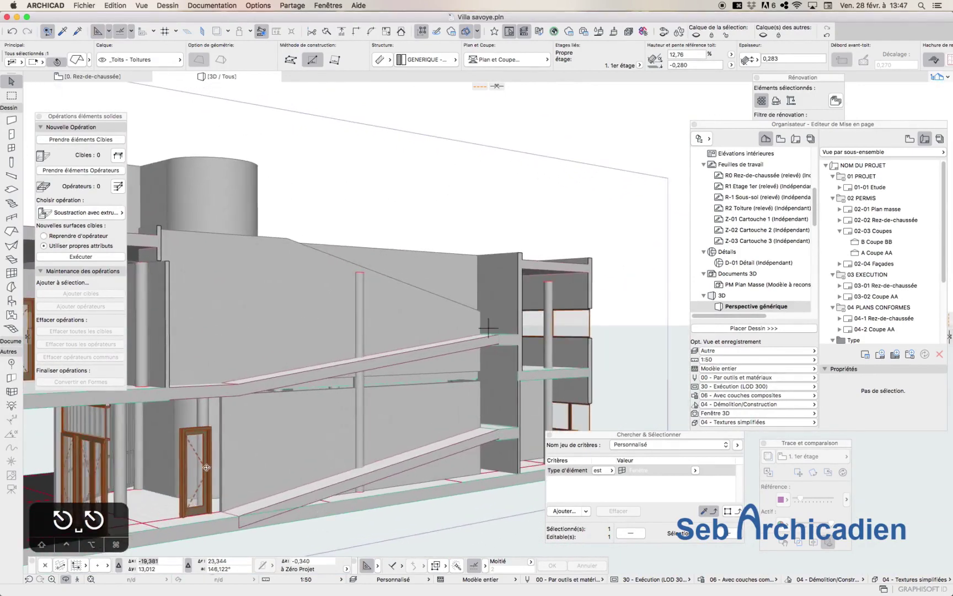
Anchor the sill of the Porte 22 door beside the ramp to the wall base with a height of 0.
{"action": "key", "text": "Escape"}
{"action": "key", "text": "Escape"}
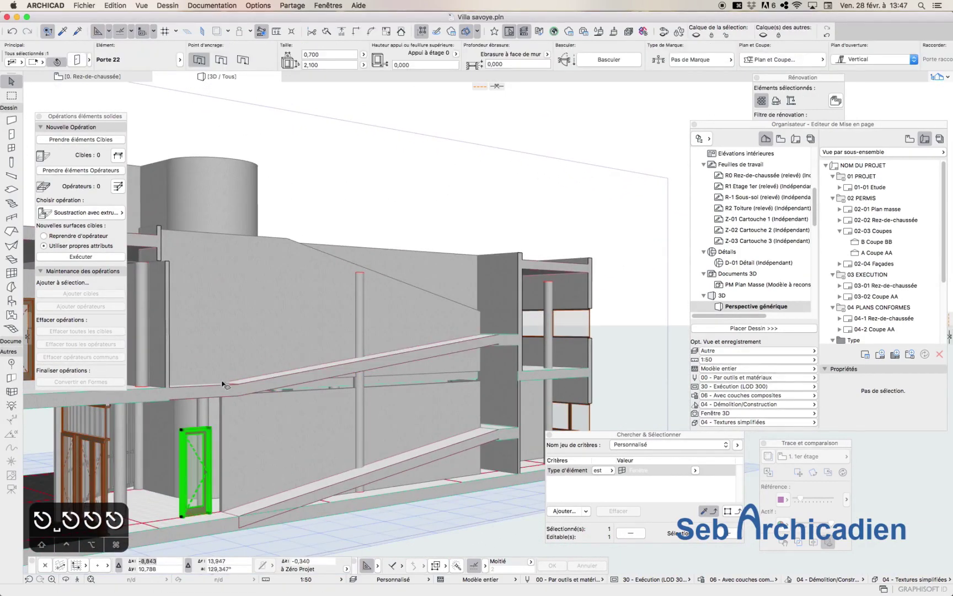
{"action": "left_click", "coordinate": [456, 54]}
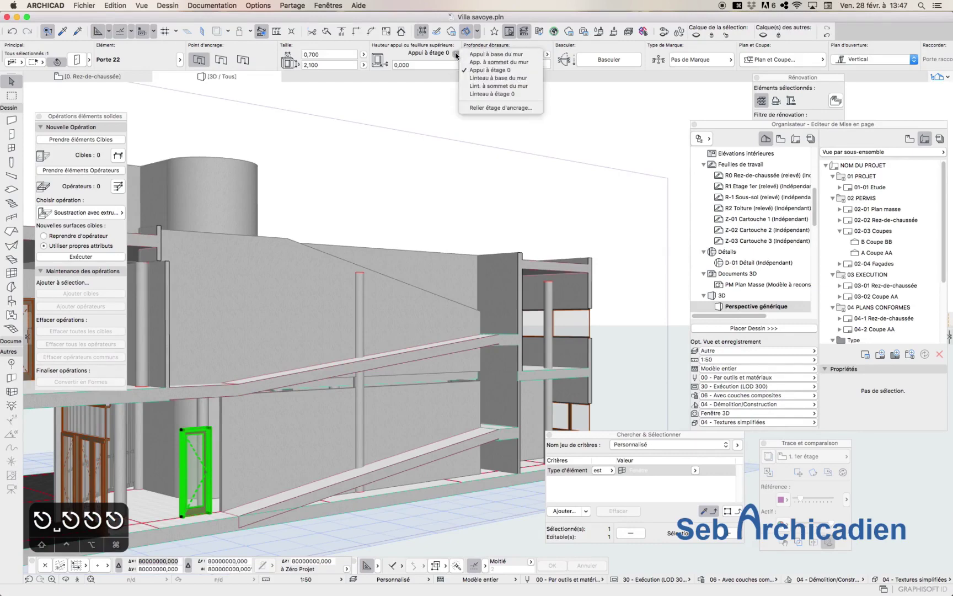
{"action": "left_click", "coordinate": [375, 181]}
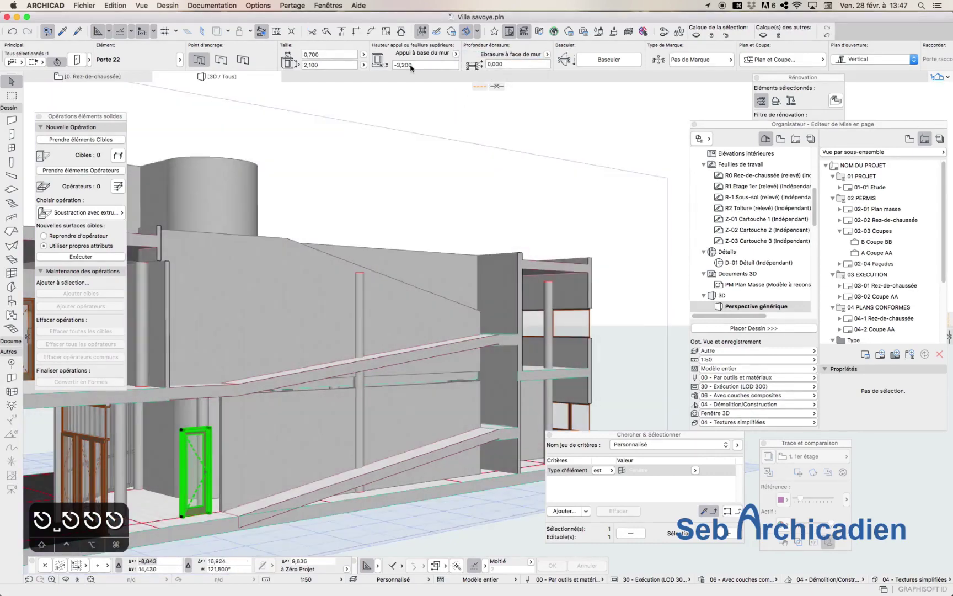
{"action": "key", "text": "Return"}
{"action": "left_click", "coordinate": [347, 186]}
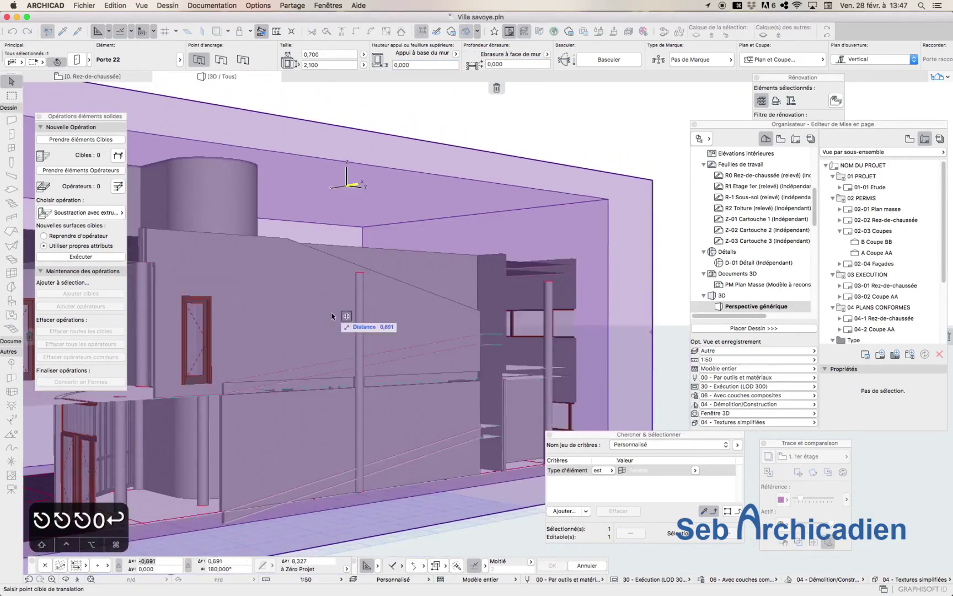
{"action": "key", "text": "Escape"}
Show the first-floor ramp wall's heights relative to its storeys and stretch its base down to meet the ground-floor wall.
{"action": "left_click", "coordinate": [449, 404]}
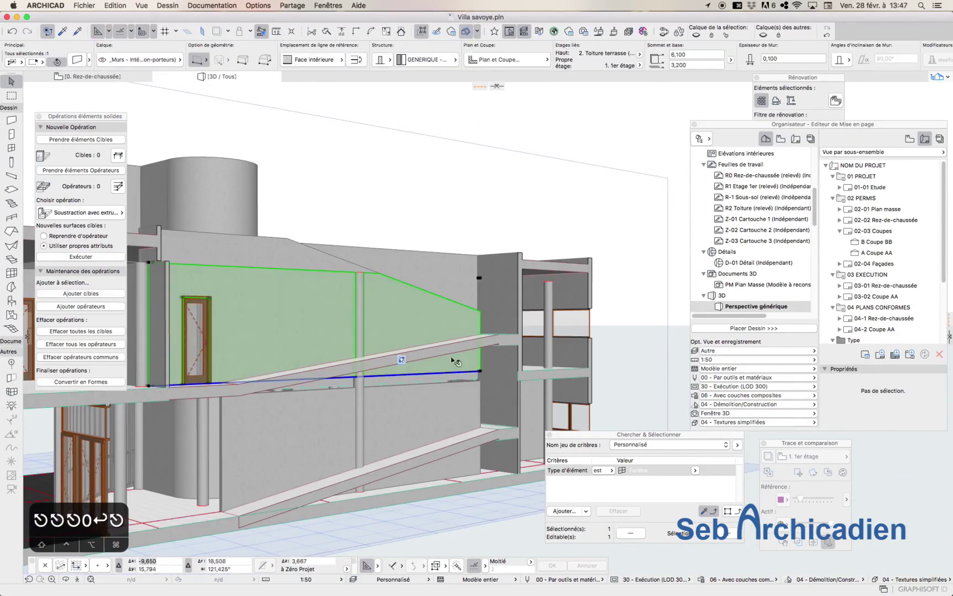
{"action": "left_click", "coordinate": [730, 60]}
{"action": "left_click", "coordinate": [771, 61]}
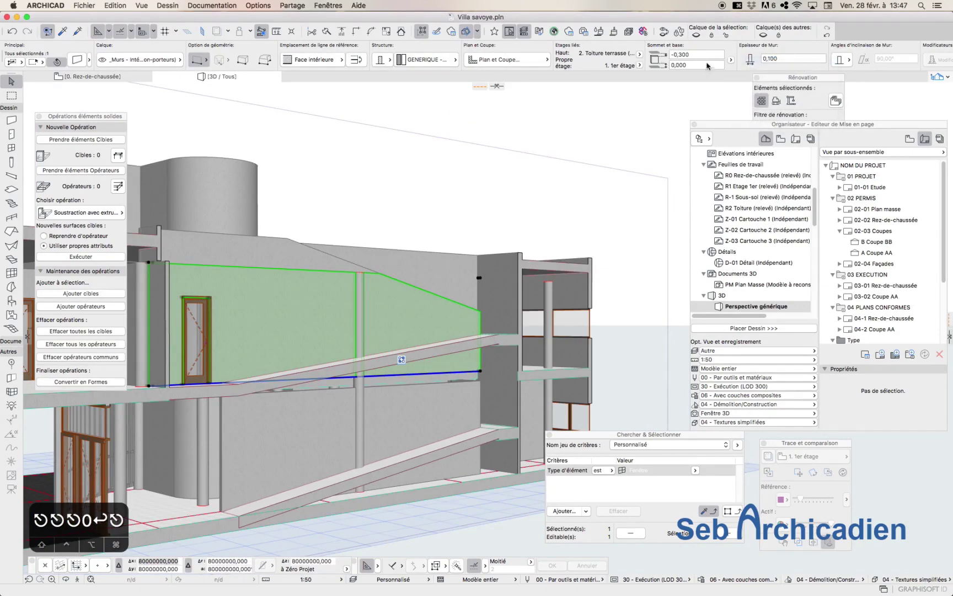
{"action": "left_click", "coordinate": [480, 372]}
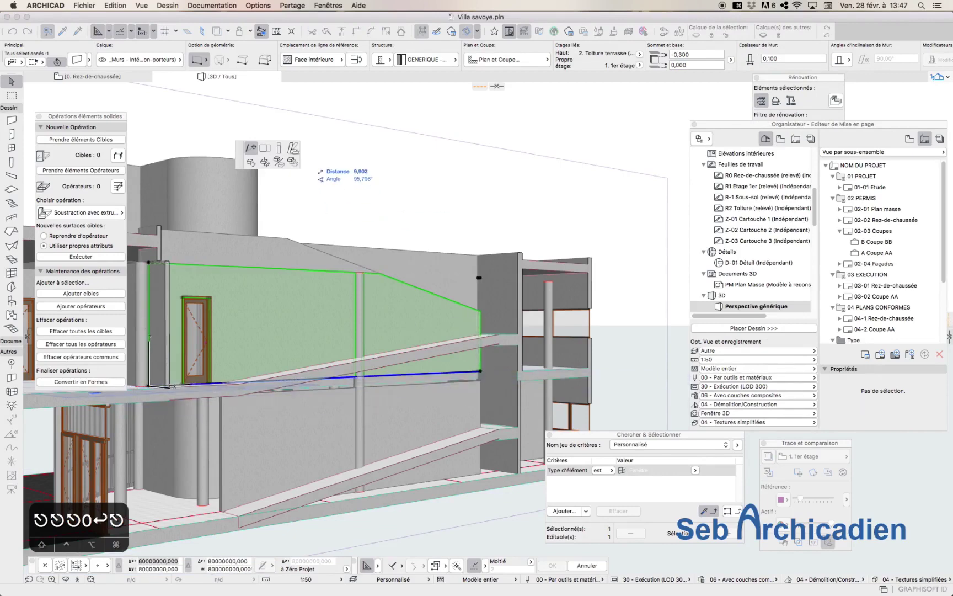
{"action": "left_click", "coordinate": [279, 148]}
{"action": "left_click", "coordinate": [481, 384]}
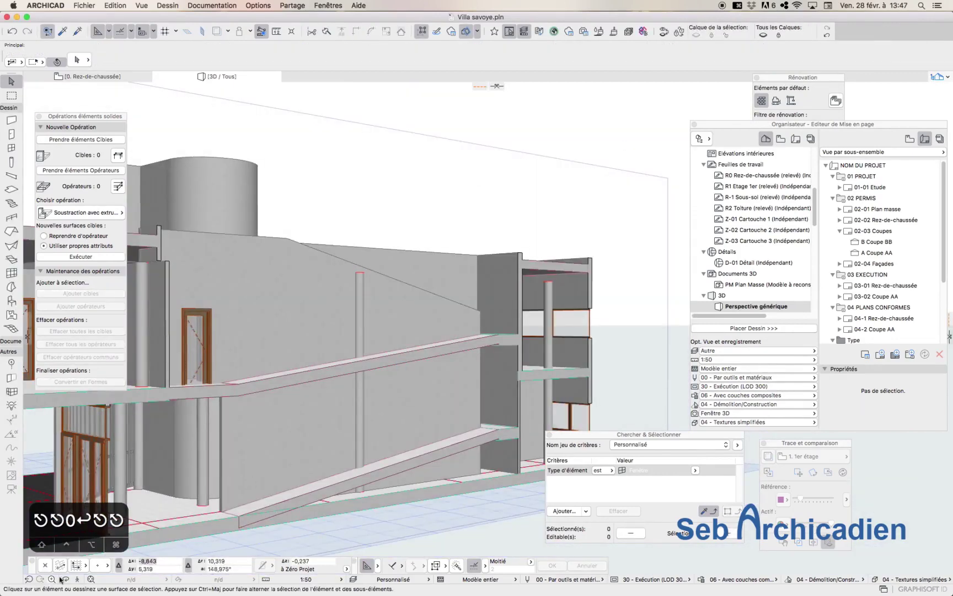
Shorten the column passing through the ramps by lowering its top to the upper ramp.
{"action": "left_click", "coordinate": [64, 579]}
{"action": "left_click_drag", "start_coordinate": [287, 445], "coordinate": [489, 328]}
{"action": "key", "text": "Escape"}
{"action": "left_click", "coordinate": [340, 278]}
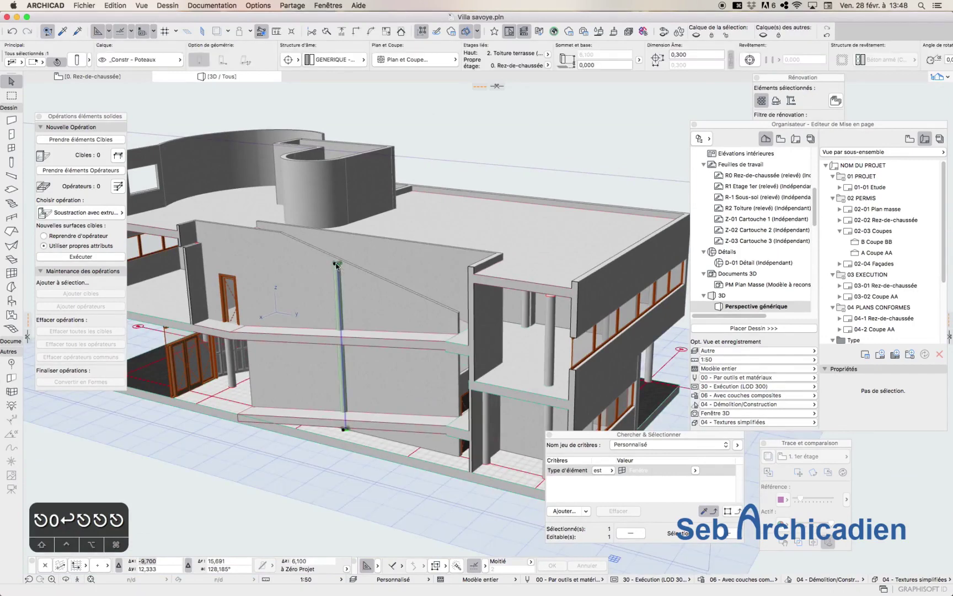
{"action": "left_click", "coordinate": [336, 265]}
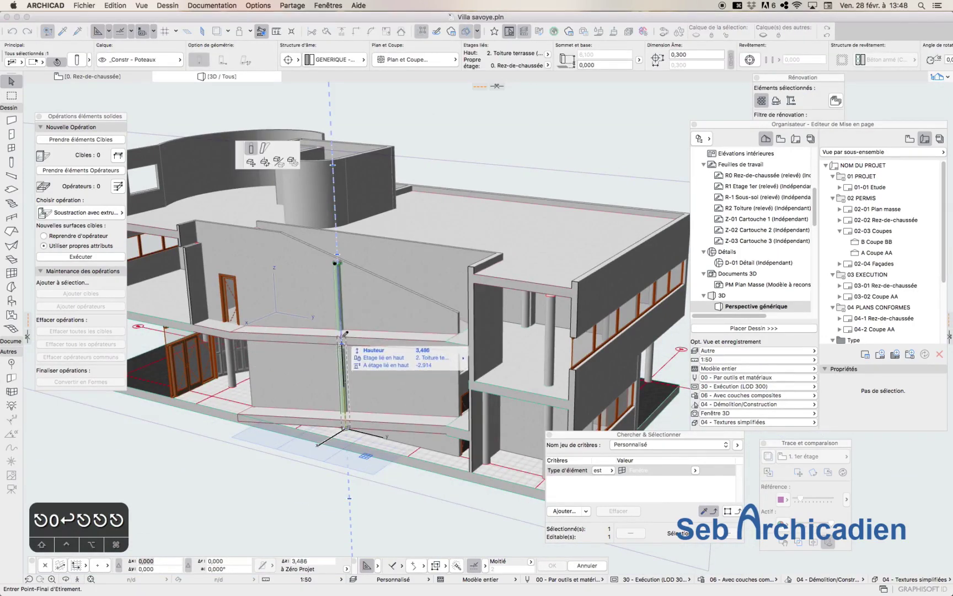
{"action": "left_click", "coordinate": [345, 333]}
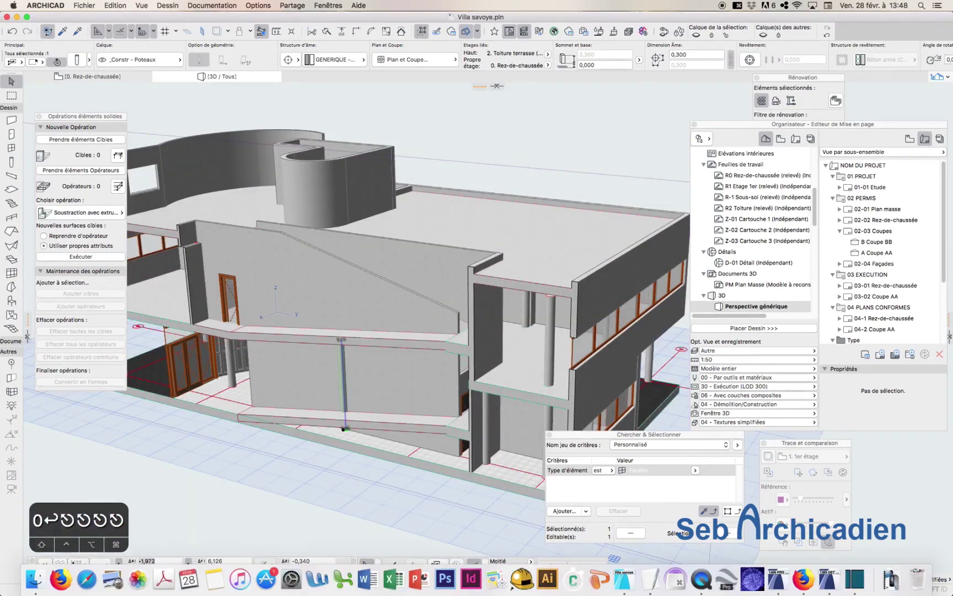
Raise the shortened column's top slightly to meet the underside of the upper ramp.
{"action": "left_click", "coordinate": [65, 579]}
{"action": "left_click_drag", "start_coordinate": [298, 467], "coordinate": [393, 430]}
{"action": "scroll", "coordinate": [342, 404], "scroll_direction": "up", "scroll_amount": 5}
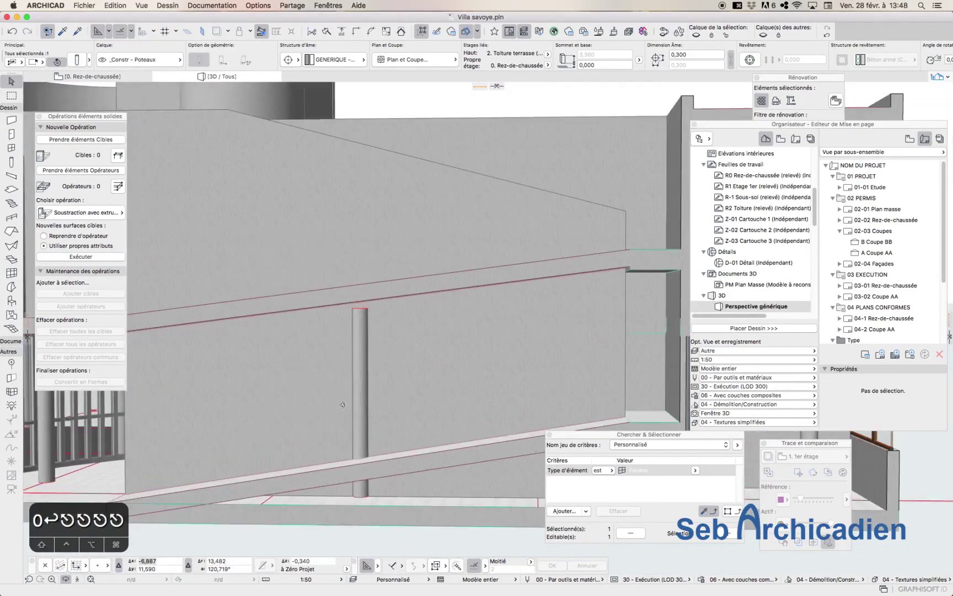
{"action": "key", "text": "Escape"}
{"action": "left_click", "coordinate": [361, 309]}
{"action": "left_click", "coordinate": [361, 297]}
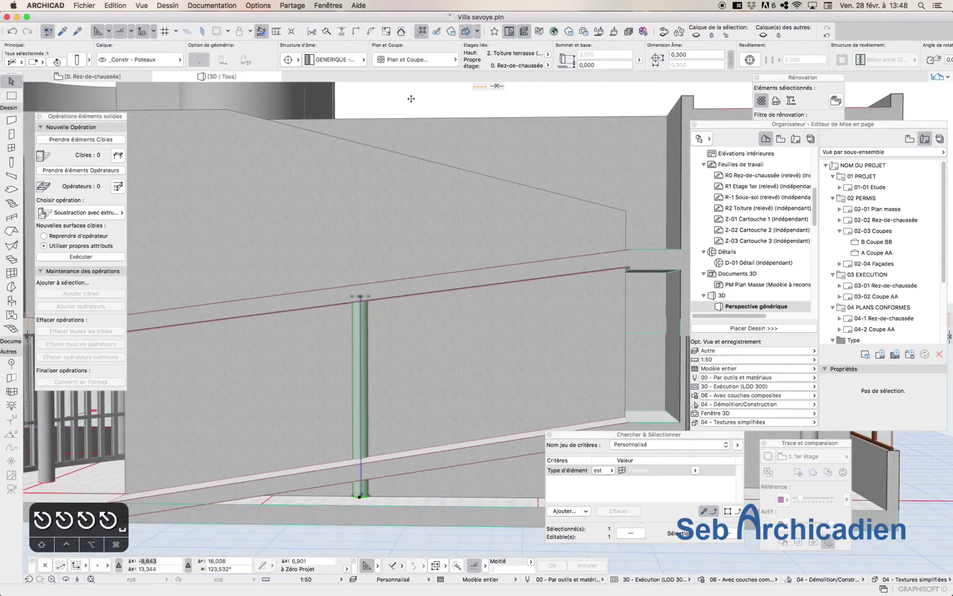
{"action": "key", "text": "Escape"}
Turn off the 3D cutaway to show the whole building again.
{"action": "scroll", "coordinate": [271, 456], "scroll_direction": "down", "scroll_amount": 5}
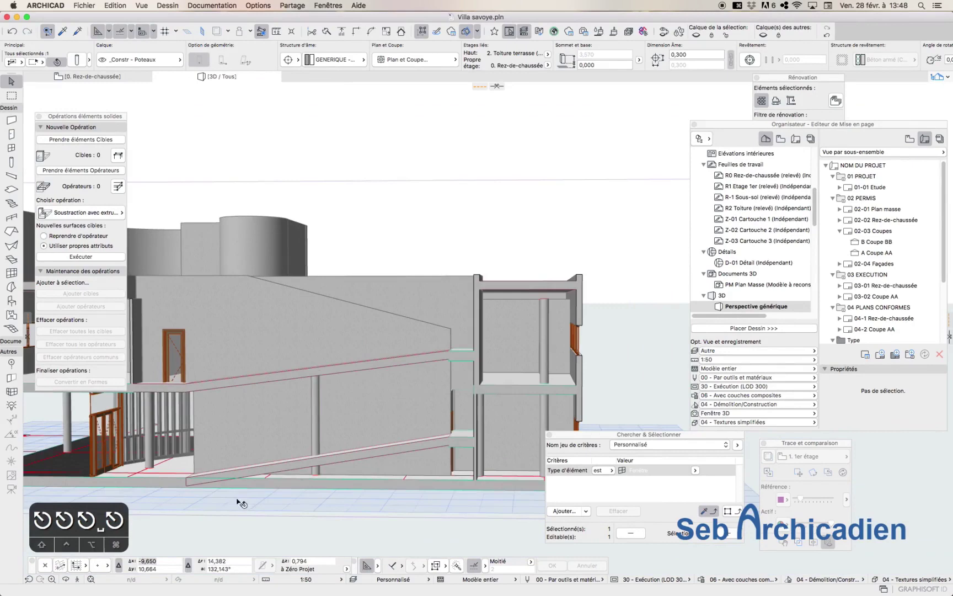
{"action": "left_click", "coordinate": [66, 580]}
{"action": "left_click_drag", "start_coordinate": [253, 510], "coordinate": [167, 343]}
{"action": "scroll", "coordinate": [322, 369], "scroll_direction": "up", "scroll_amount": 10}
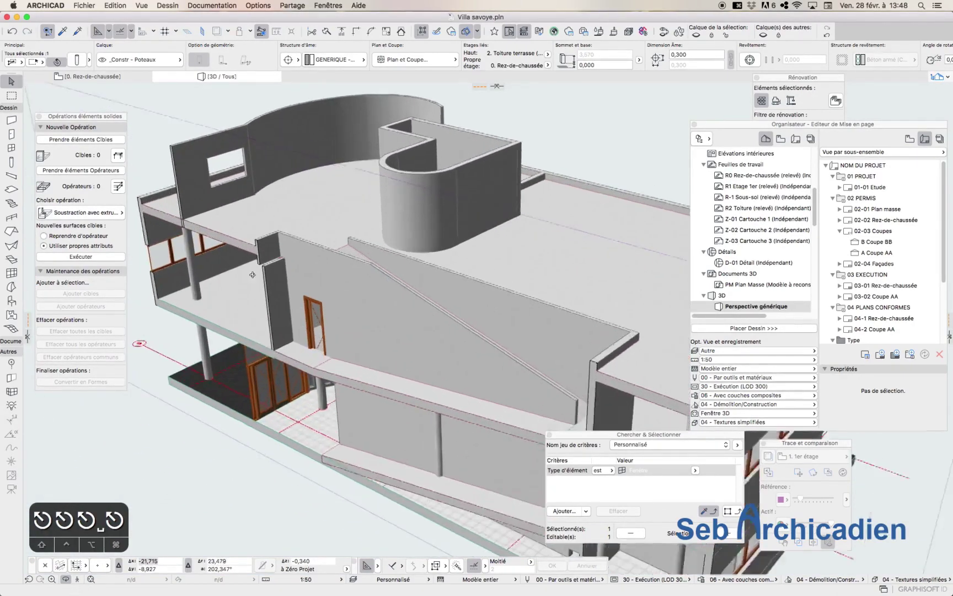
{"action": "scroll", "coordinate": [292, 422], "scroll_direction": "up", "scroll_amount": 3}
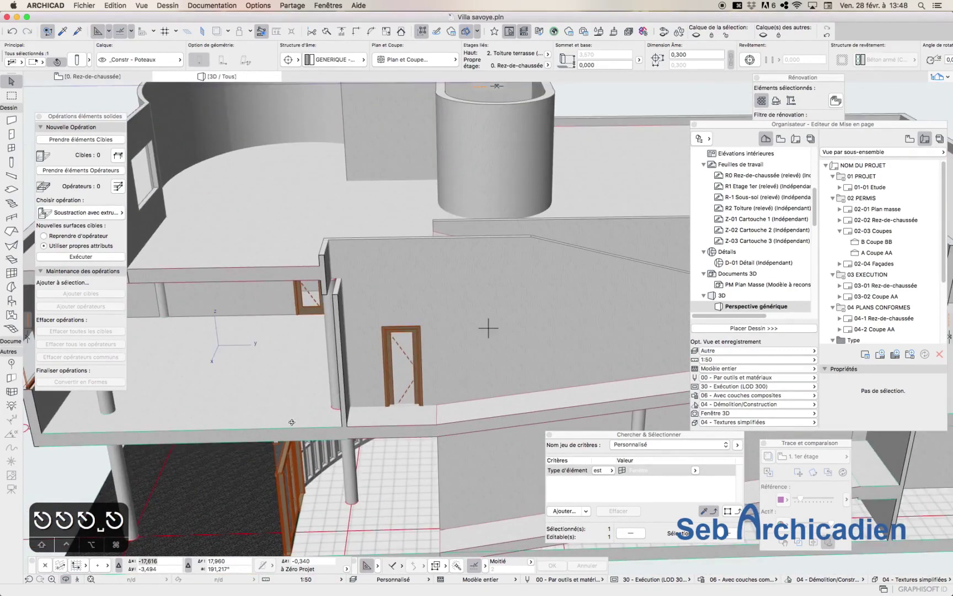
{"action": "left_click", "coordinate": [326, 265]}
{"action": "scroll", "coordinate": [389, 210], "scroll_direction": "down", "scroll_amount": 3}
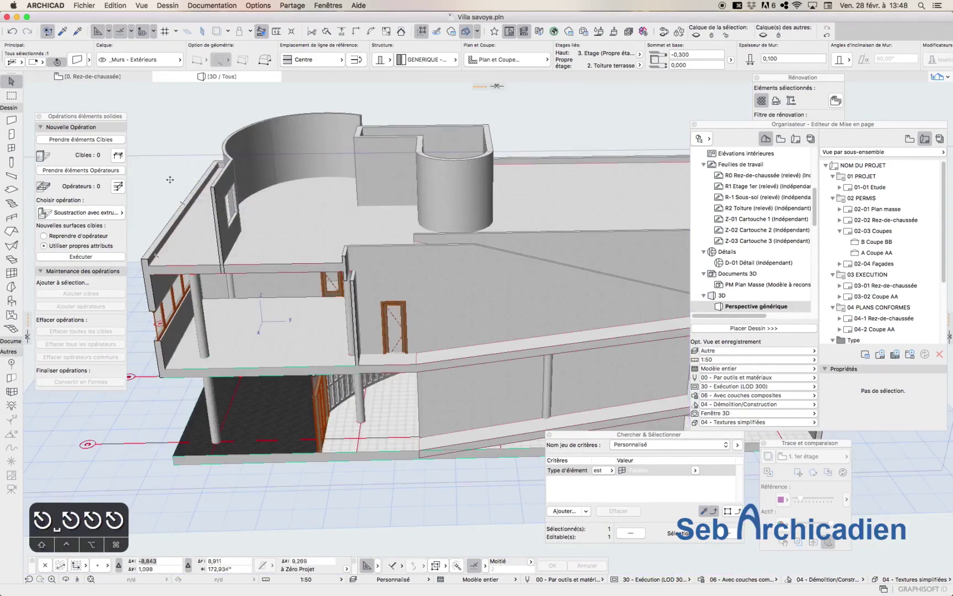
{"action": "right_click", "coordinate": [173, 178]}
{"action": "left_click", "coordinate": [232, 233]}
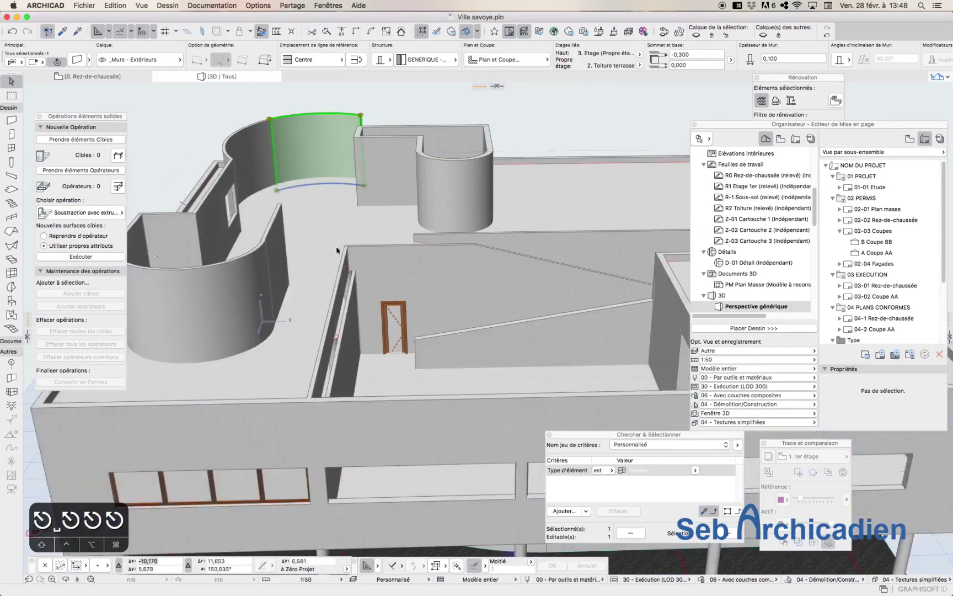
Move the thin interior wall along the terrace opening, near the door, slightly towards the terrace.
{"action": "scroll", "coordinate": [349, 277], "scroll_direction": "down", "scroll_amount": 3}
{"action": "left_click", "coordinate": [66, 579]}
{"action": "left_click_drag", "start_coordinate": [398, 389], "coordinate": [506, 389]}
{"action": "scroll", "coordinate": [489, 327], "scroll_direction": "up", "scroll_amount": 5}
{"action": "left_click_drag", "start_coordinate": [421, 299], "coordinate": [355, 352]}
{"action": "scroll", "coordinate": [354, 351], "scroll_direction": "down", "scroll_amount": 3}
{"action": "key", "text": "Escape"}
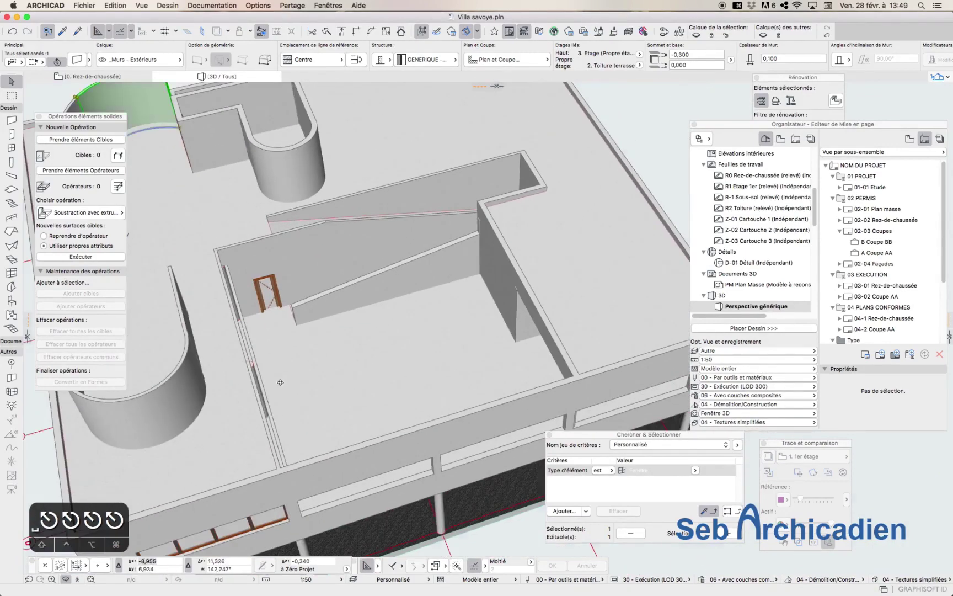
{"action": "key", "text": "Escape"}
{"action": "left_click", "coordinate": [252, 377]}
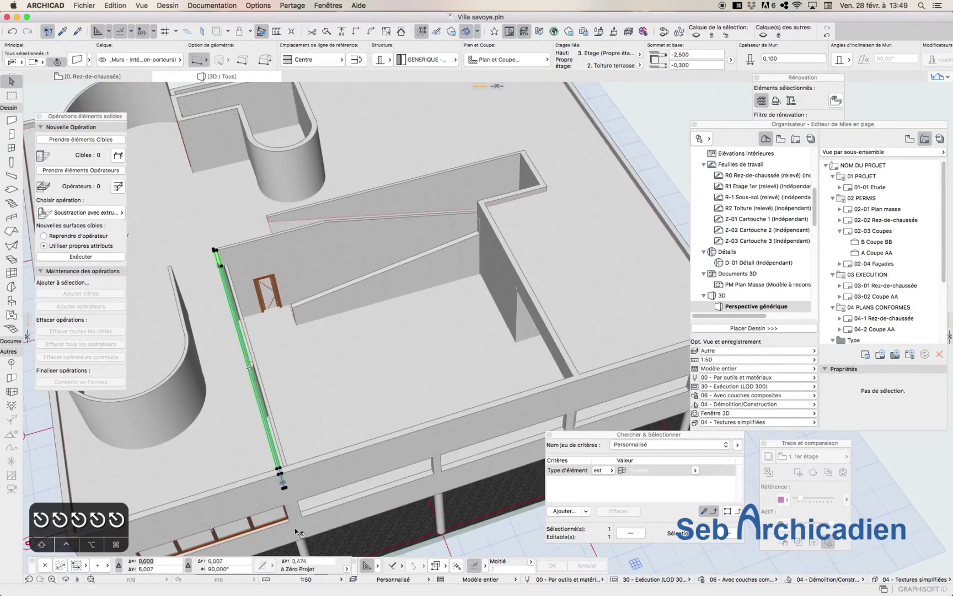
{"action": "scroll", "coordinate": [298, 532], "scroll_direction": "up", "scroll_amount": 2}
{"action": "key", "text": "super+d"}
{"action": "left_click", "coordinate": [194, 175]}
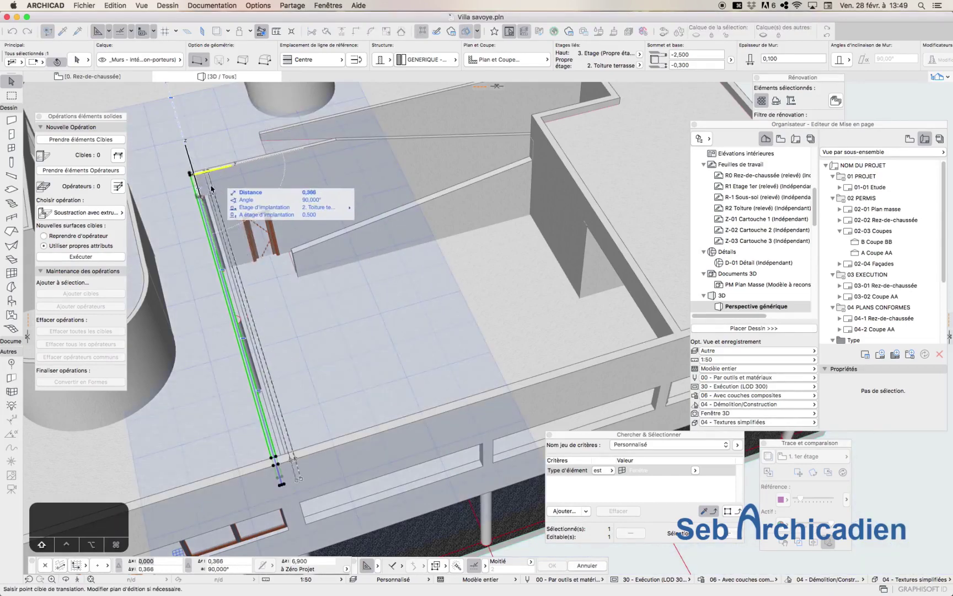
{"action": "left_click", "coordinate": [215, 252]}
Offset the flat roof's edge to follow the moved wall, and select that wall together with the adjoining ramp wall.
{"action": "left_click", "coordinate": [213, 253]}
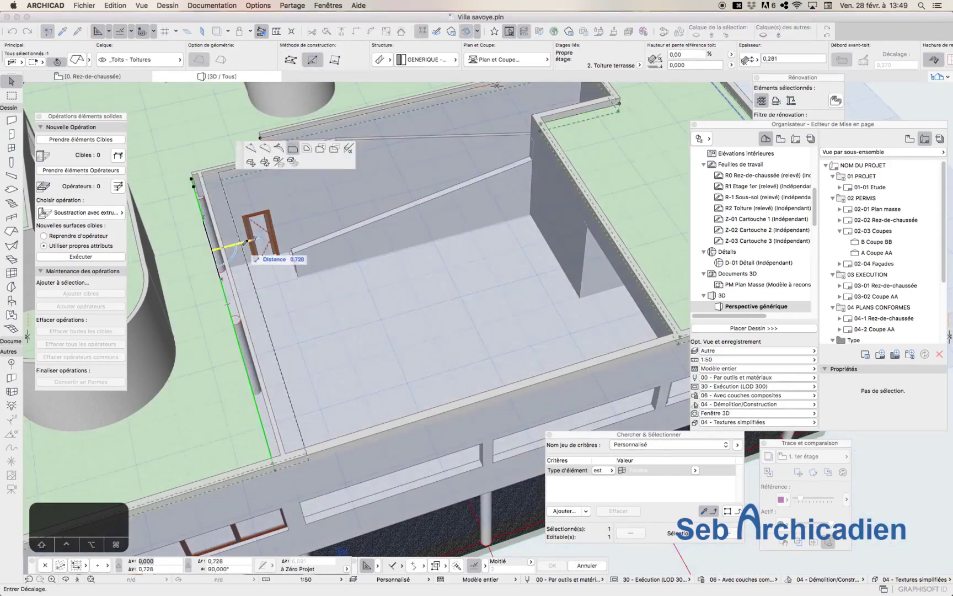
{"action": "left_click", "coordinate": [218, 249]}
{"action": "left_click", "coordinate": [231, 172]}
{"action": "left_click", "coordinate": [212, 215], "text": "shift"}
{"action": "key", "text": "Escape"}
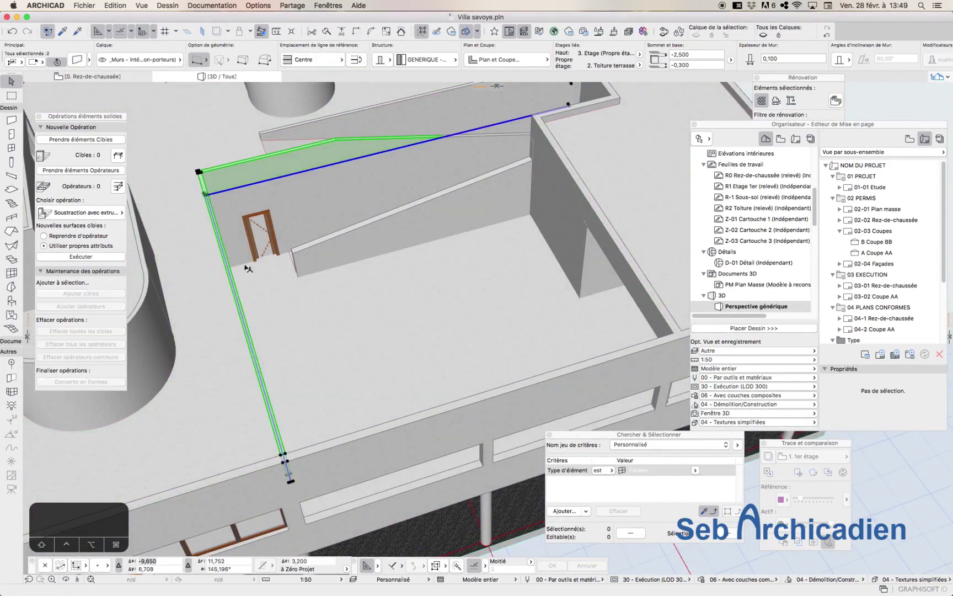
Open the ground-floor plan and select all the 0.300 m thick exterior walls around the ground floor, both straight and curved.
{"action": "scroll", "coordinate": [353, 230], "scroll_direction": "down", "scroll_amount": 5}
{"action": "left_click", "coordinate": [65, 579]}
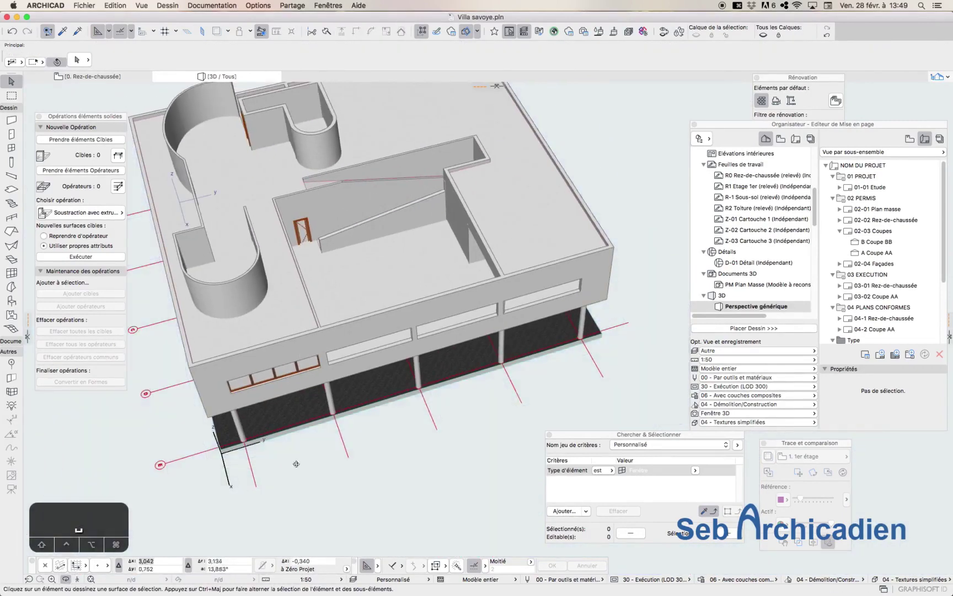
{"action": "left_click_drag", "start_coordinate": [296, 461], "coordinate": [311, 375]}
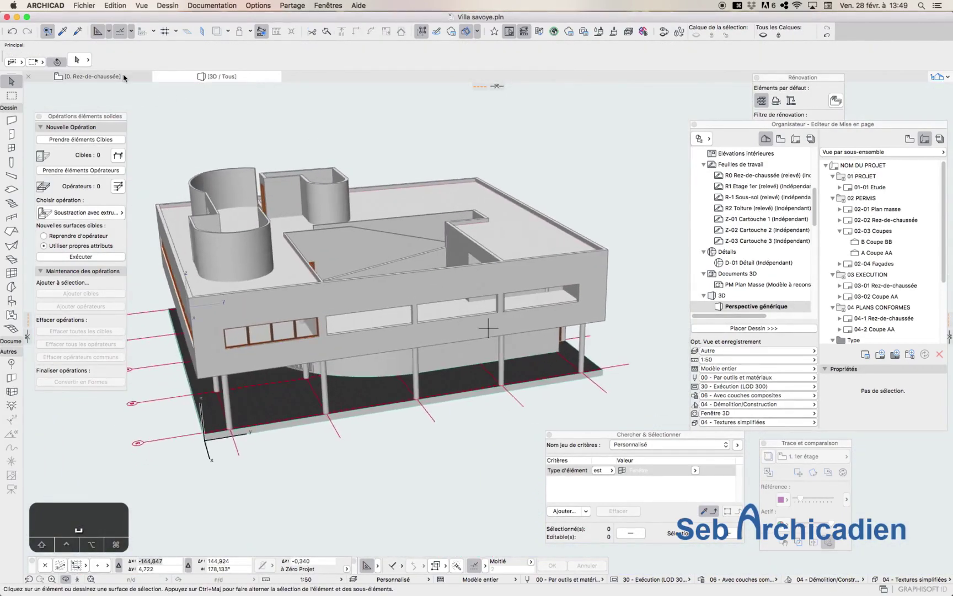
{"action": "key", "text": "F2"}
{"action": "left_click", "coordinate": [768, 456]}
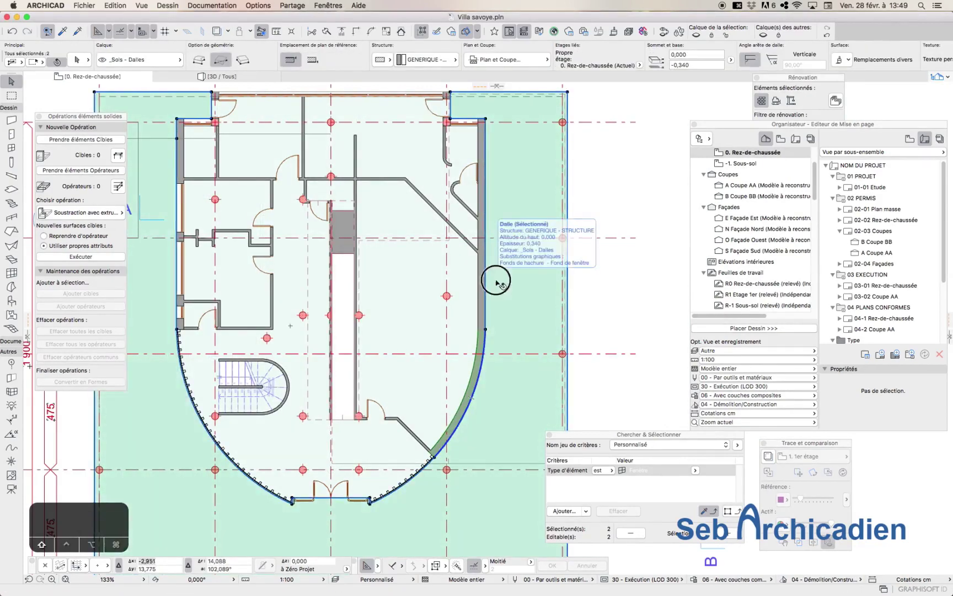
{"action": "left_click", "coordinate": [481, 272]}
{"action": "left_click", "coordinate": [450, 113], "text": "shift"}
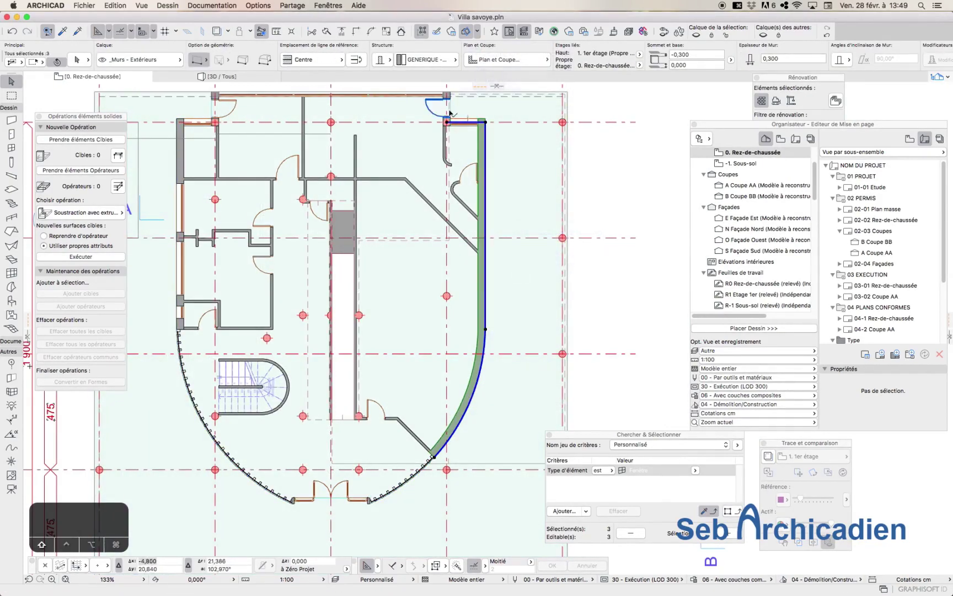
{"action": "key", "text": "shift+Tab"}
{"action": "key", "text": "shift+Tab"}
{"action": "key", "text": "shift+Tab"}
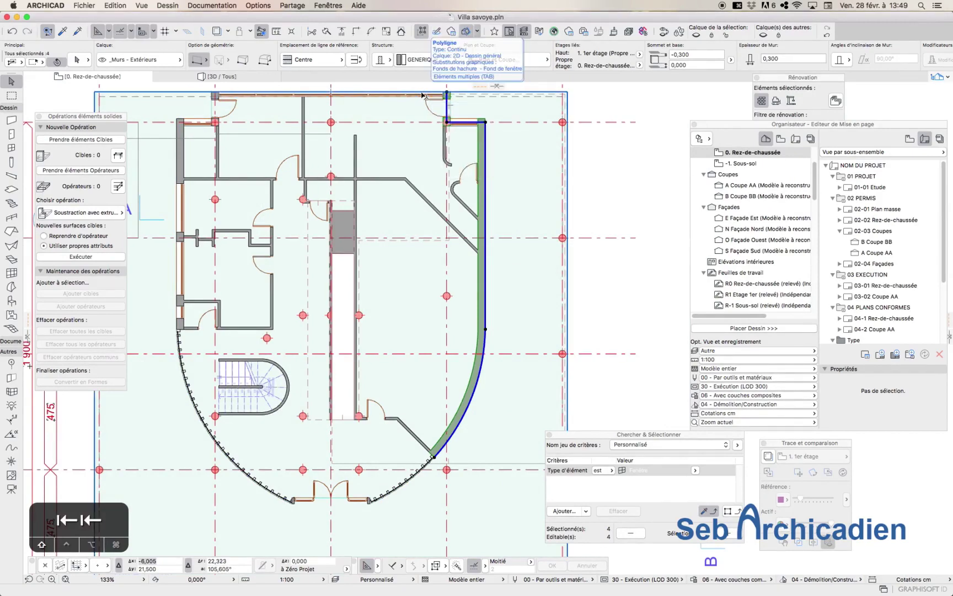
{"action": "key", "text": "shift+Tab"}
{"action": "key", "text": "shift+Tab"}
{"action": "key", "text": "shift+Tab"}
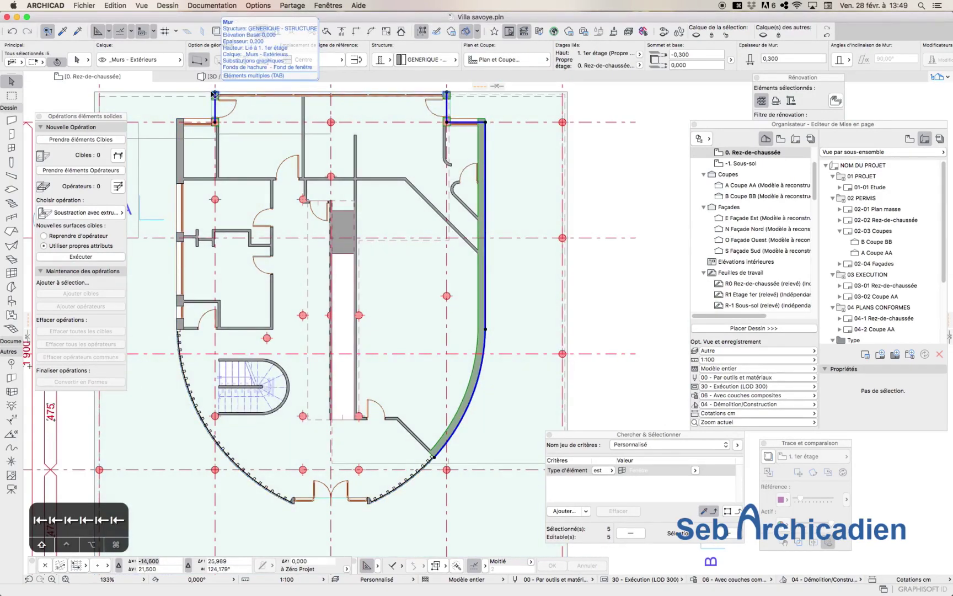
{"action": "left_click", "coordinate": [215, 95], "text": "shift"}
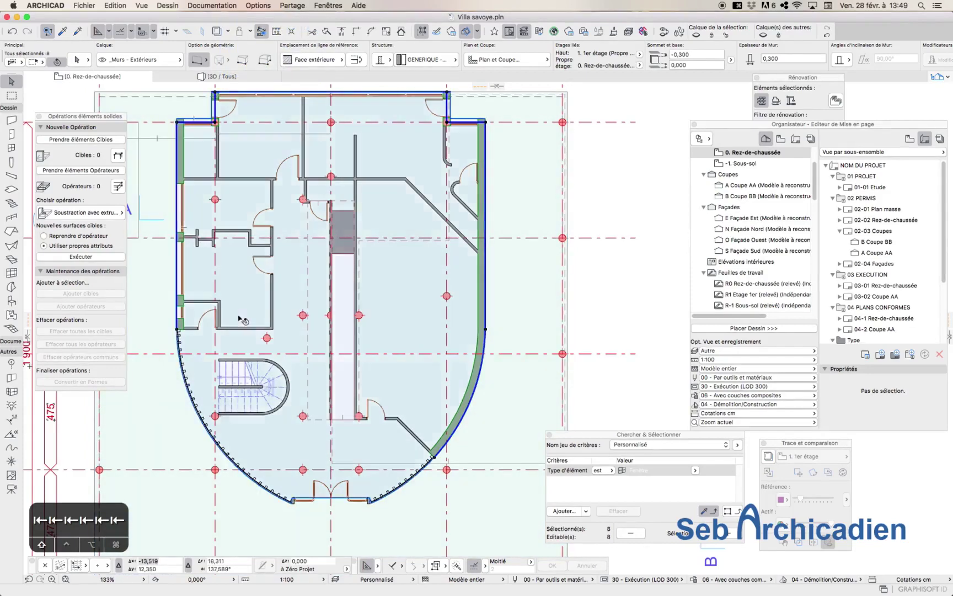
Override the outside surface of the selected exterior walls with Peinture - Jade pâle and clear the selection.
{"action": "left_click", "coordinate": [77, 58]}
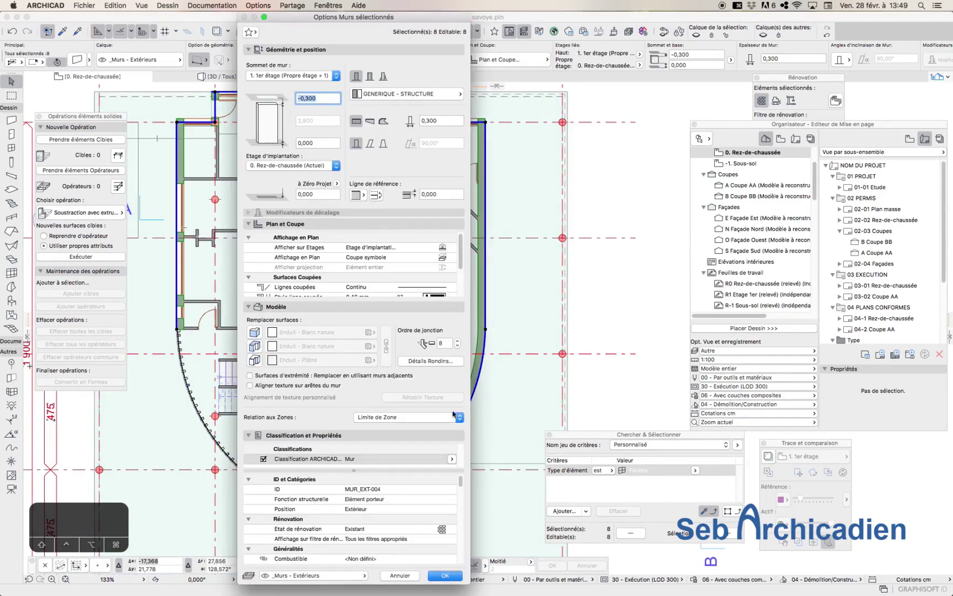
{"action": "left_click", "coordinate": [256, 336]}
{"action": "left_click", "coordinate": [309, 332]}
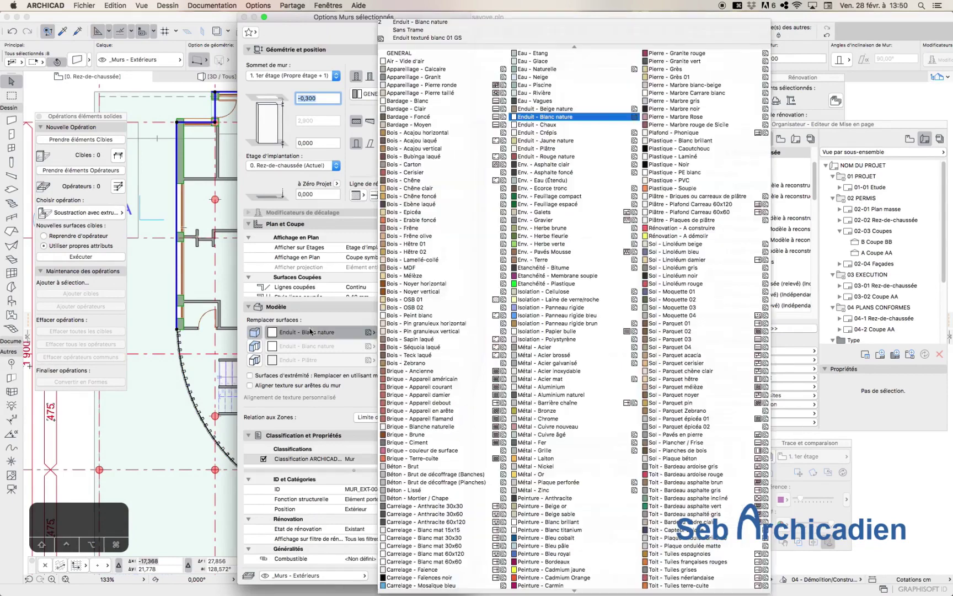
{"action": "scroll", "coordinate": [733, 309], "scroll_direction": "down", "scroll_amount": 5}
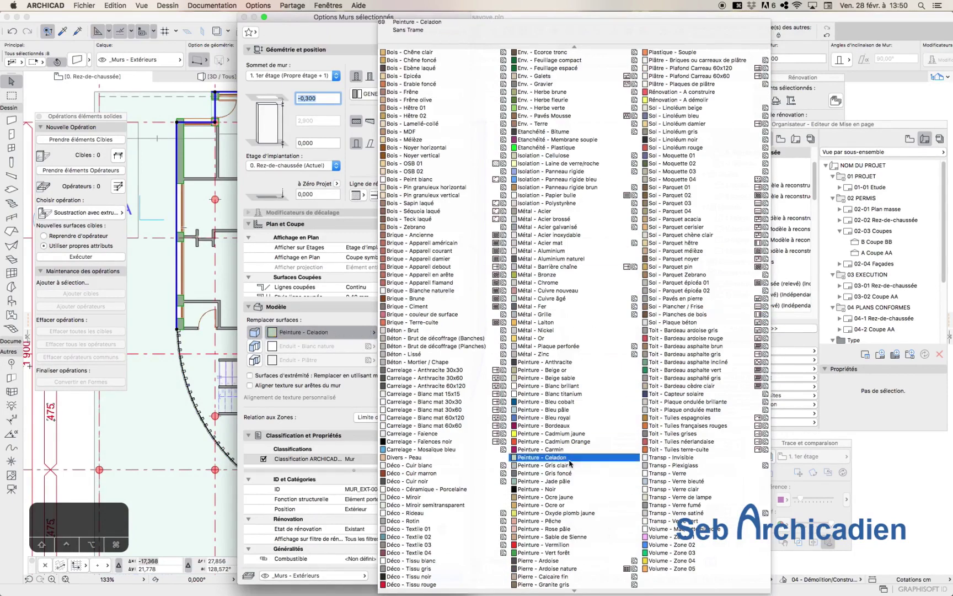
{"action": "left_click", "coordinate": [531, 363]}
{"action": "left_click_drag", "start_coordinate": [531, 374], "coordinate": [549, 484]}
{"action": "left_click", "coordinate": [543, 482]}
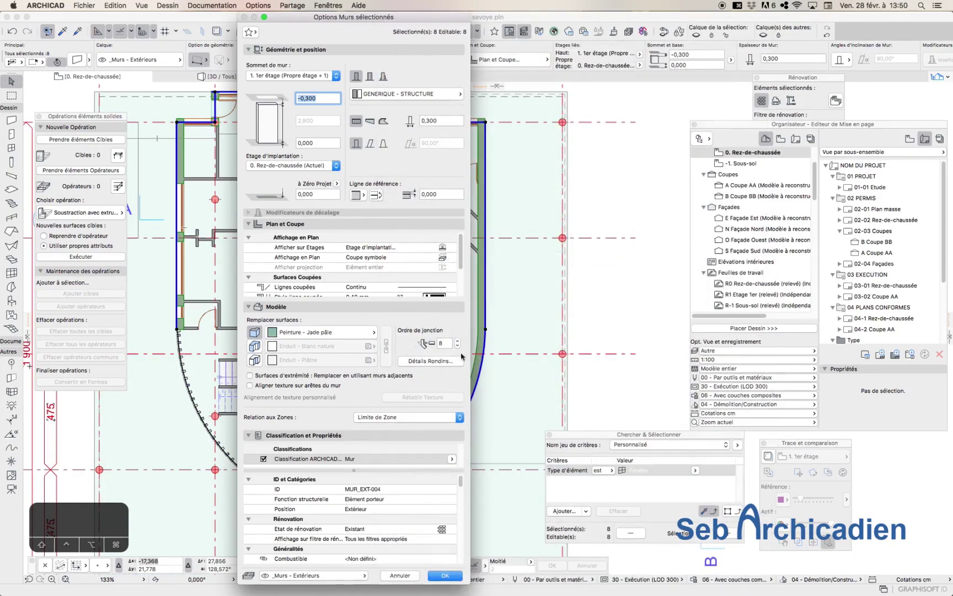
{"action": "left_click", "coordinate": [445, 575]}
{"action": "left_click", "coordinate": [592, 165]}
Examine the painted ground-floor walls in 3D, checking the elements at the grey patch where the curved and straight walls meet.
{"action": "key", "text": "F3"}
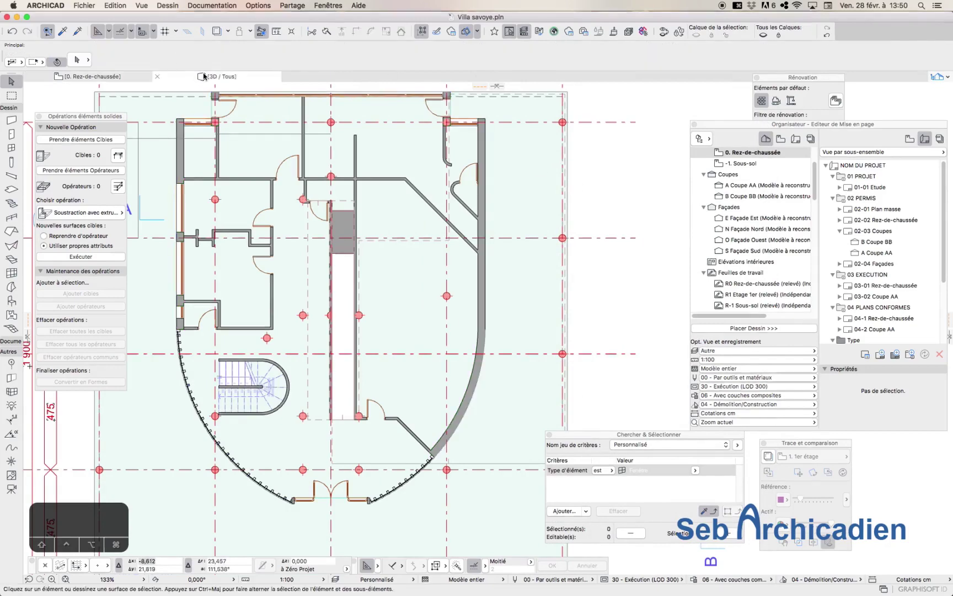
{"action": "left_click_drag", "start_coordinate": [243, 469], "coordinate": [320, 387]}
{"action": "scroll", "coordinate": [318, 387], "scroll_direction": "up", "scroll_amount": 5}
{"action": "key", "text": "Escape"}
{"action": "left_click", "coordinate": [318, 368], "text": "alt"}
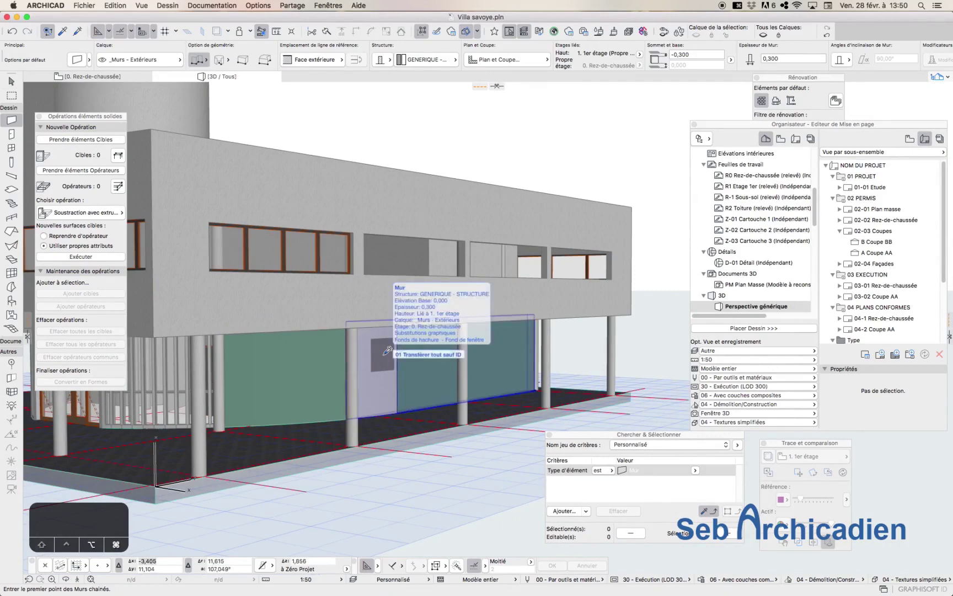
{"action": "key", "text": "alt+super+Tab"}
{"action": "key", "text": "alt+super+Tab"}
{"action": "key", "text": "alt+super+Tab"}
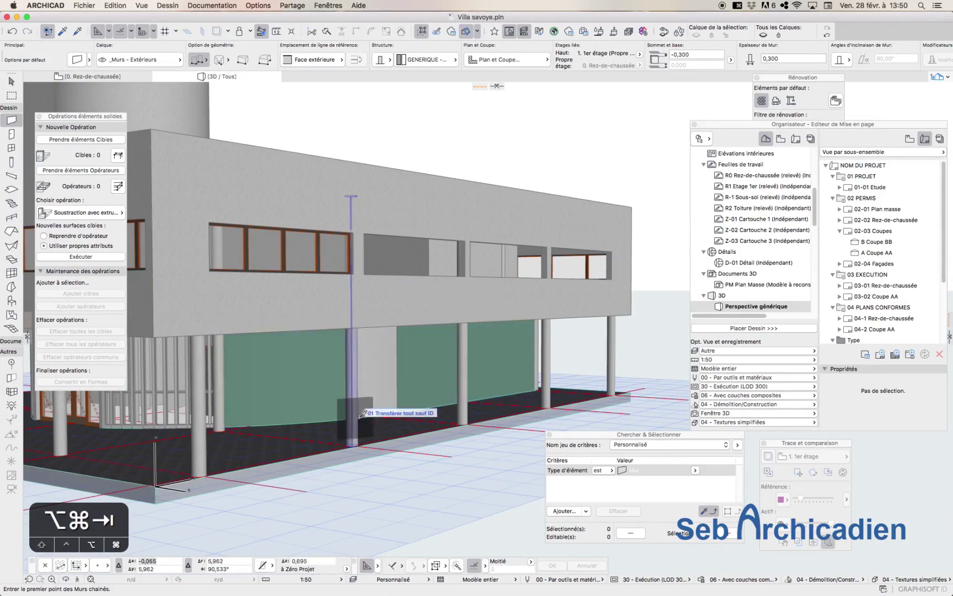
{"action": "scroll", "coordinate": [401, 403], "scroll_direction": "up", "scroll_amount": 3}
{"action": "middle_click_drag", "start_coordinate": [401, 398], "coordinate": [365, 319], "text": "shift"}
{"action": "key", "text": "Escape"}
{"action": "key", "text": "Escape"}
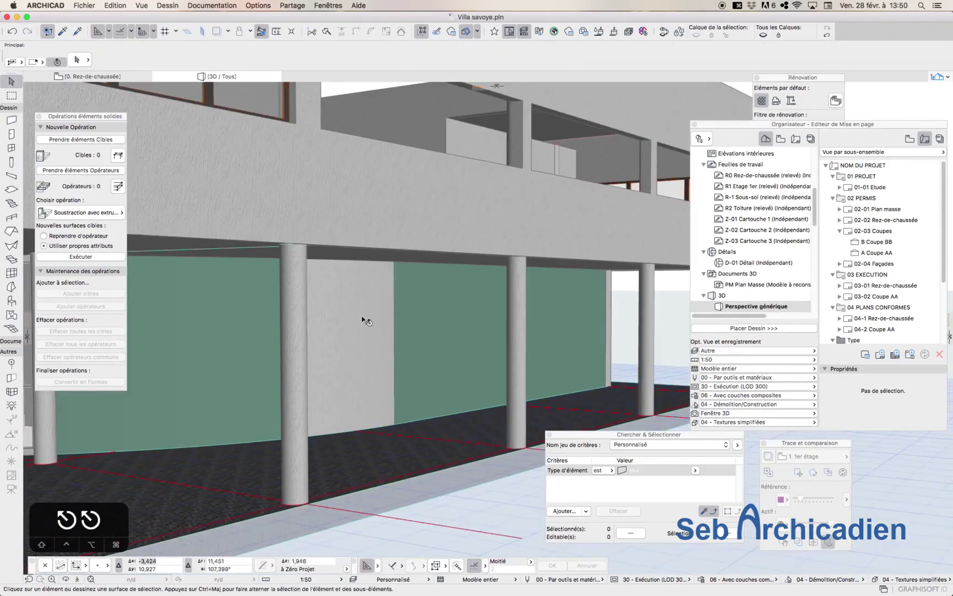
{"action": "left_click", "coordinate": [365, 320]}
{"action": "key", "text": "Tab"}
{"action": "key", "text": "Tab"}
In the ground-floor plan, isolate the 2D arc line lying over the curved exterior wall and delete it.
{"action": "left_click", "coordinate": [81, 77]}
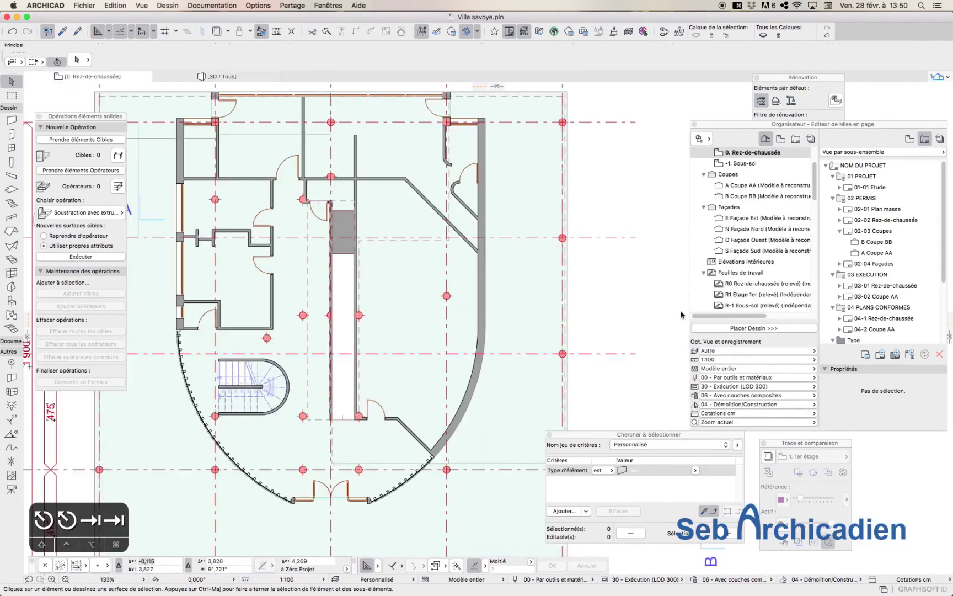
{"action": "left_click", "coordinate": [487, 312]}
{"action": "left_click", "coordinate": [484, 342]}
{"action": "key", "text": "Tab"}
{"action": "key", "text": "Tab"}
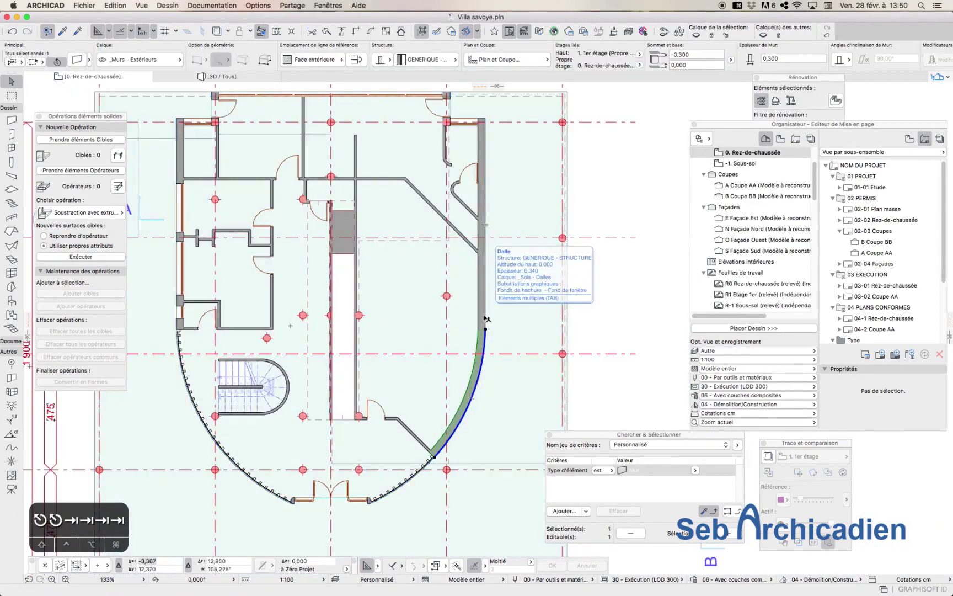
{"action": "left_click", "coordinate": [485, 314]}
{"action": "left_click", "coordinate": [484, 338], "text": "shift"}
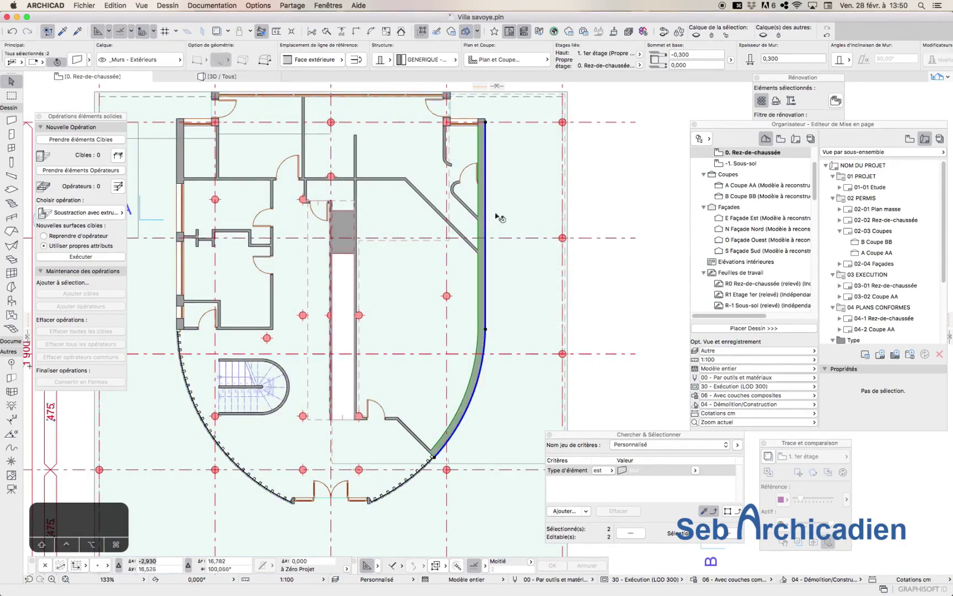
{"action": "left_click", "coordinate": [467, 284]}
{"action": "left_click_drag", "start_coordinate": [498, 347], "coordinate": [469, 326]}
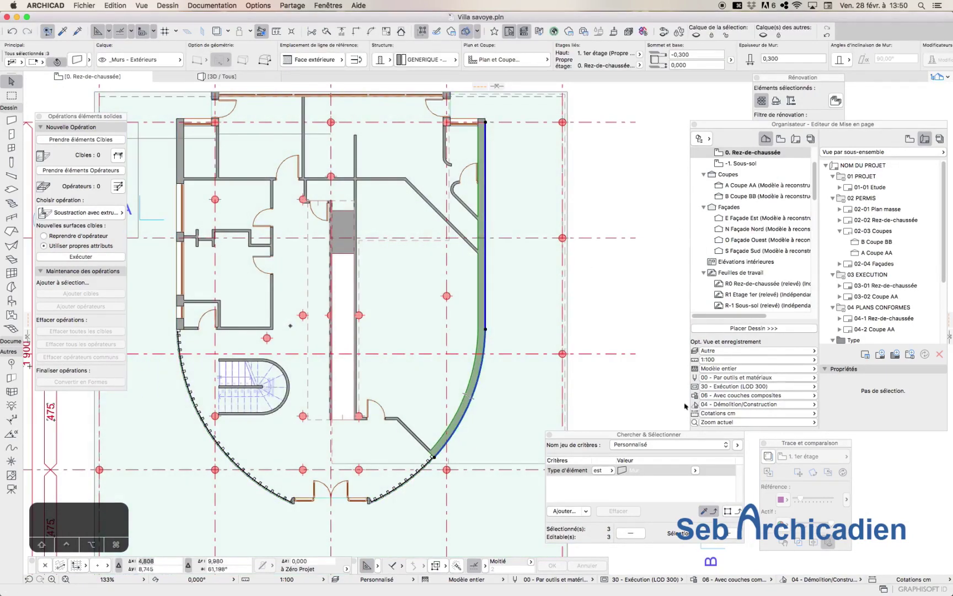
{"action": "left_click", "coordinate": [484, 273], "text": "shift"}
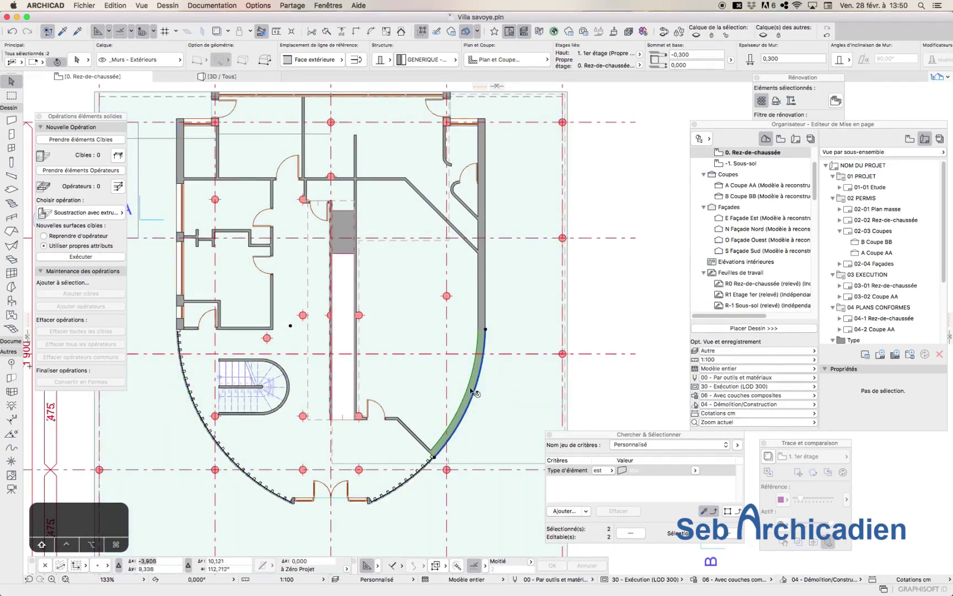
{"action": "left_click", "coordinate": [469, 389], "text": "shift"}
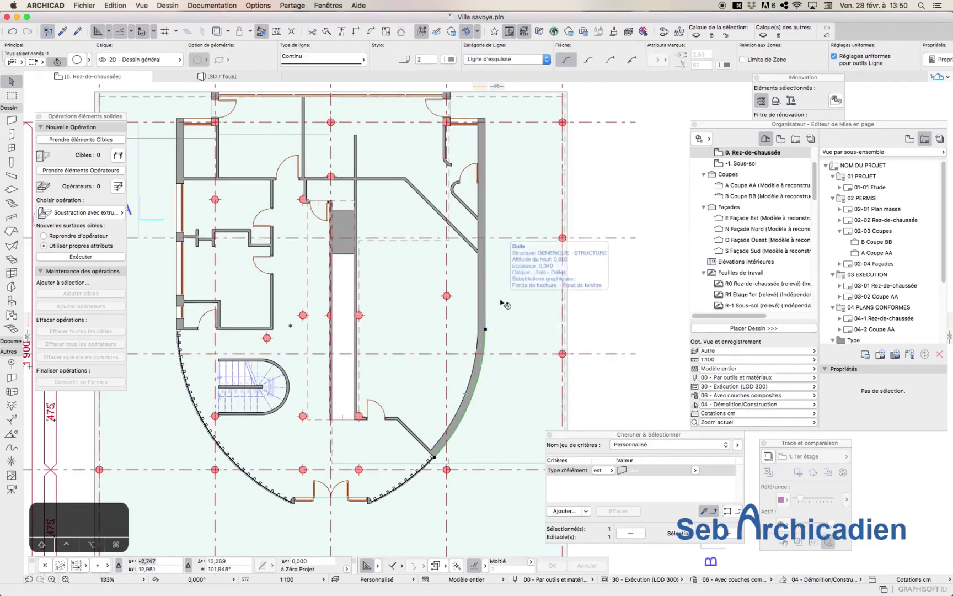
Select the long straight exterior wall and the adjoining curved wall, and show only these two in 3D from above.
{"action": "left_click", "coordinate": [485, 313], "text": "shift"}
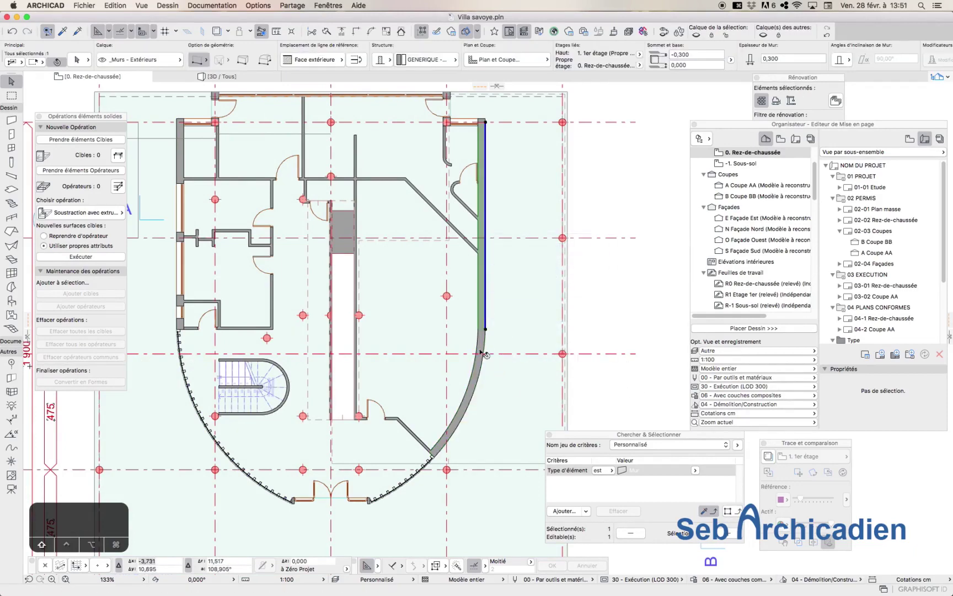
{"action": "left_click", "coordinate": [167, 4]}
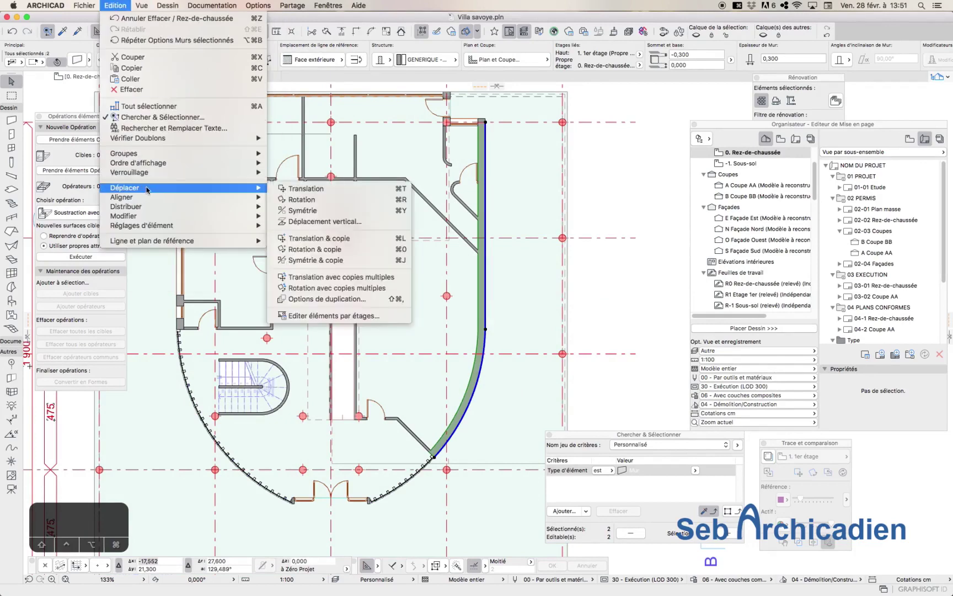
{"action": "mouse_move", "coordinate": [242, 207]}
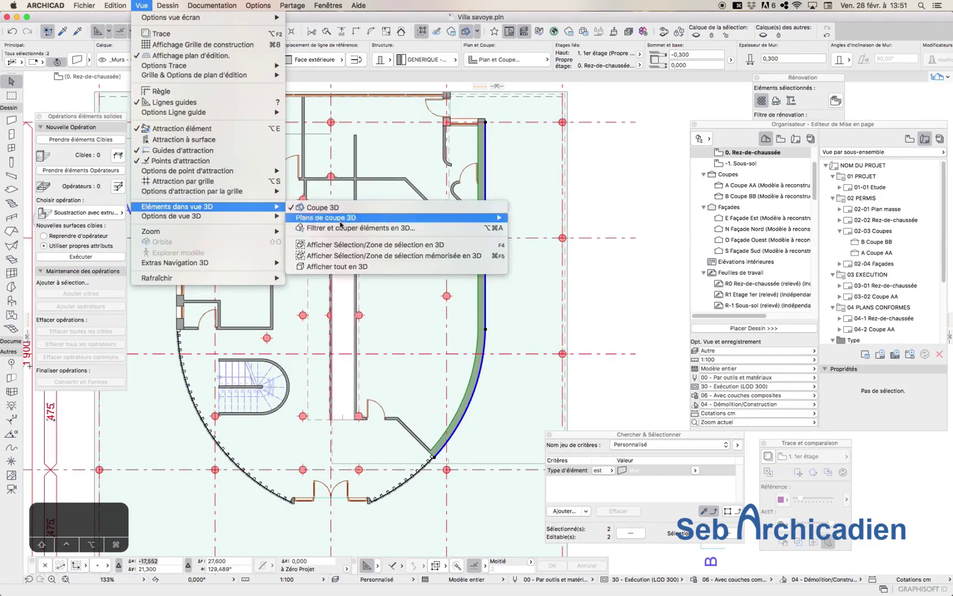
{"action": "left_click", "coordinate": [349, 246]}
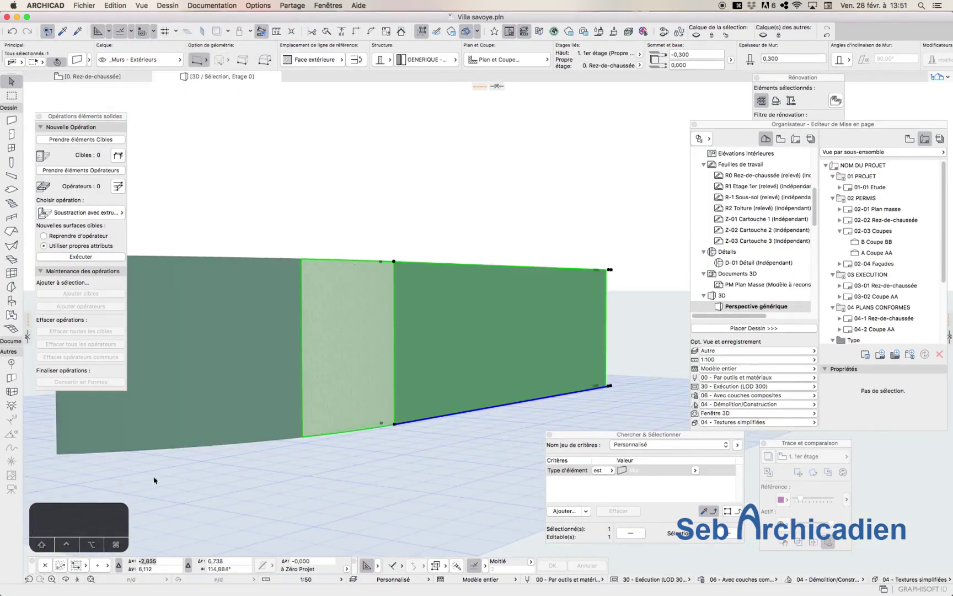
{"action": "middle_click_drag", "start_coordinate": [489, 328], "coordinate": [466, 298], "text": "shift"}
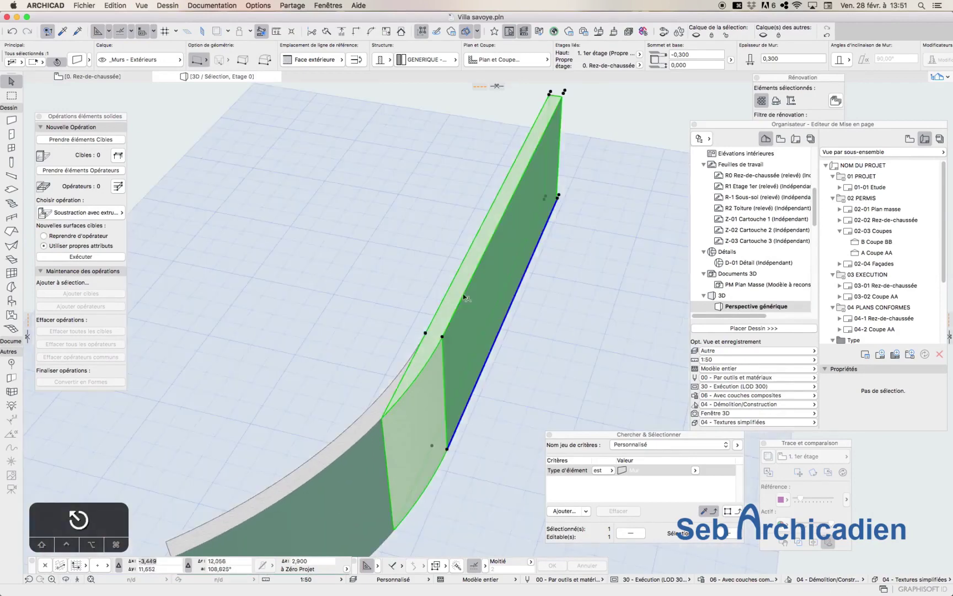
Enable replacing the end surfaces using adjacent walls for both the straight and the curved wall.
{"action": "left_click", "coordinate": [77, 60]}
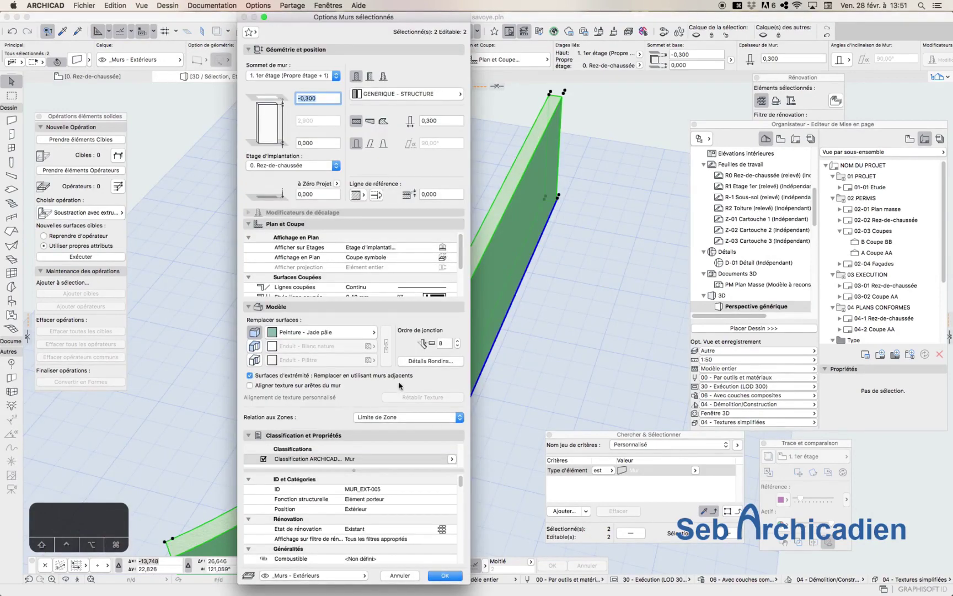
{"action": "left_click", "coordinate": [444, 576]}
{"action": "key", "text": "Escape"}
Return to the ground-floor plan and close the solid element operations palette.
{"action": "left_click", "coordinate": [138, 80]}
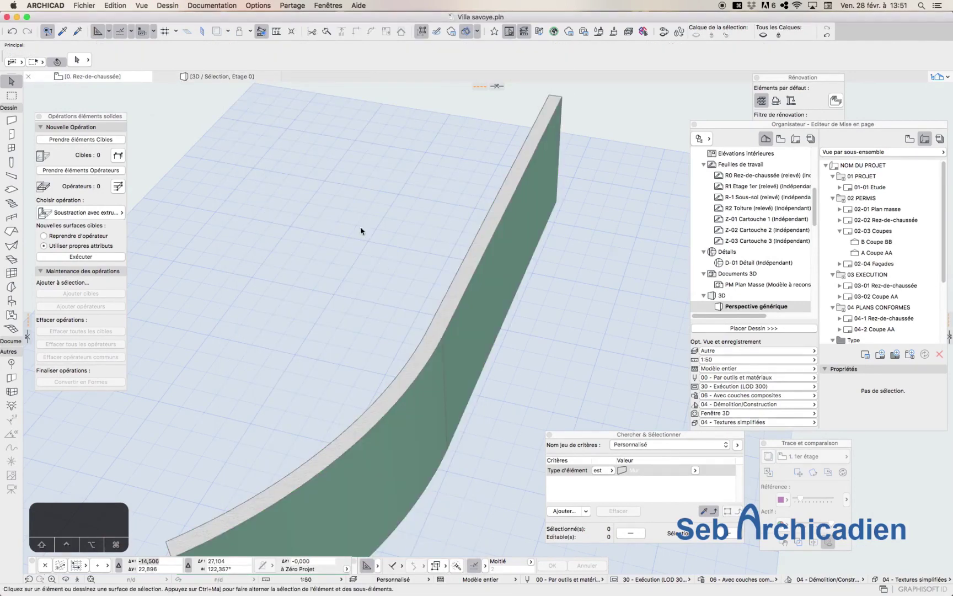
{"action": "scroll", "coordinate": [353, 309], "scroll_direction": "down", "scroll_amount": 3}
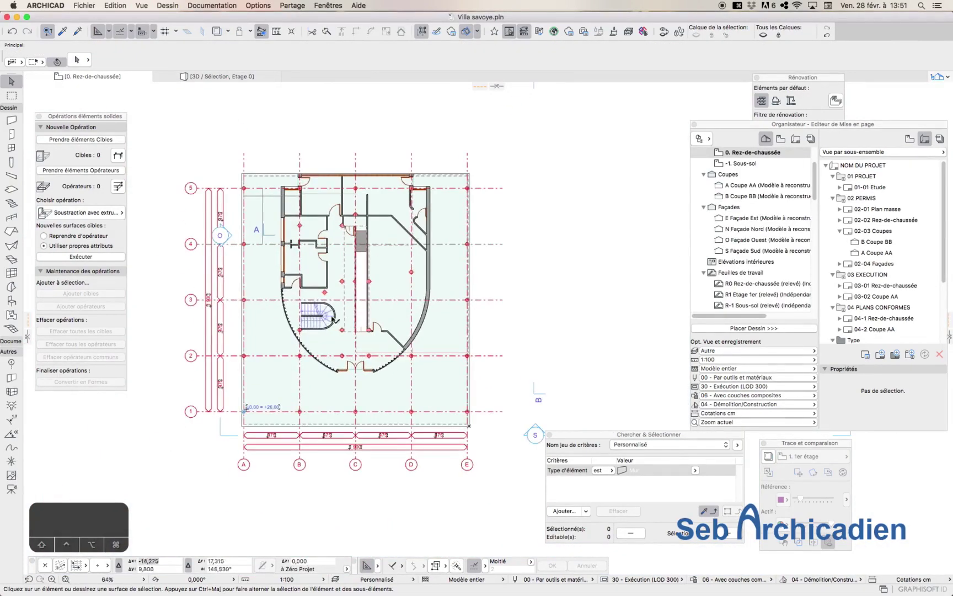
{"action": "left_click", "coordinate": [40, 116]}
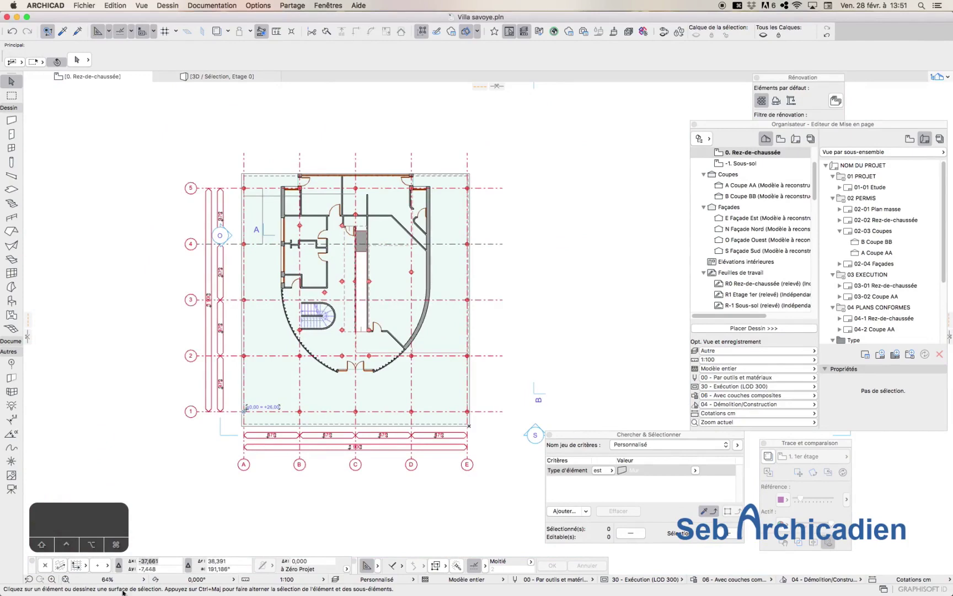
Show all elements in 3D again and view the whole villa from a low angle at the entrance corner.
{"action": "left_click", "coordinate": [216, 76]}
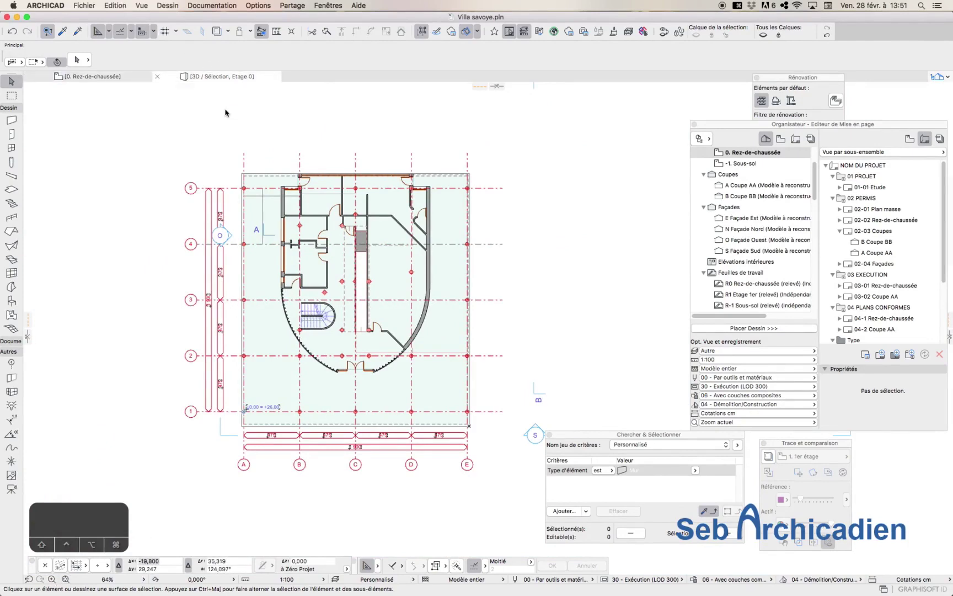
{"action": "left_click", "coordinate": [115, 5]}
{"action": "mouse_move", "coordinate": [209, 206]}
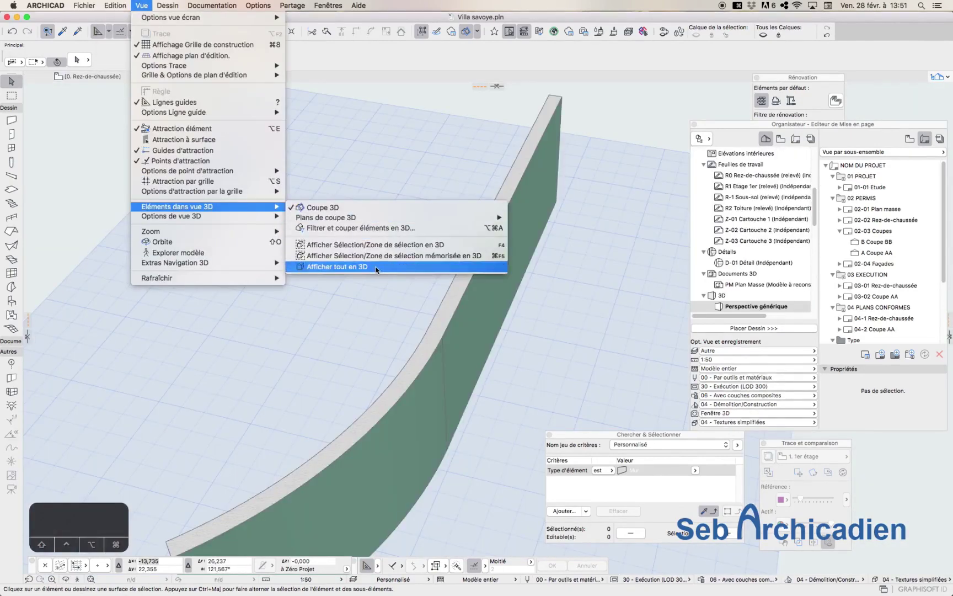
{"action": "left_click", "coordinate": [385, 267]}
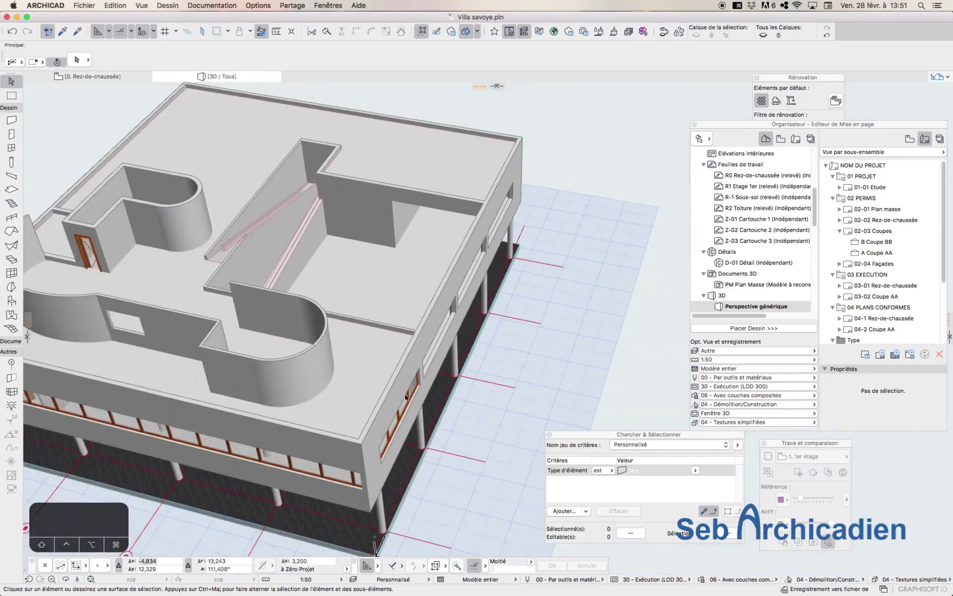
{"action": "scroll", "coordinate": [406, 397], "scroll_direction": "down", "scroll_amount": 3}
{"action": "middle_click_drag", "start_coordinate": [405, 397], "coordinate": [483, 358]}
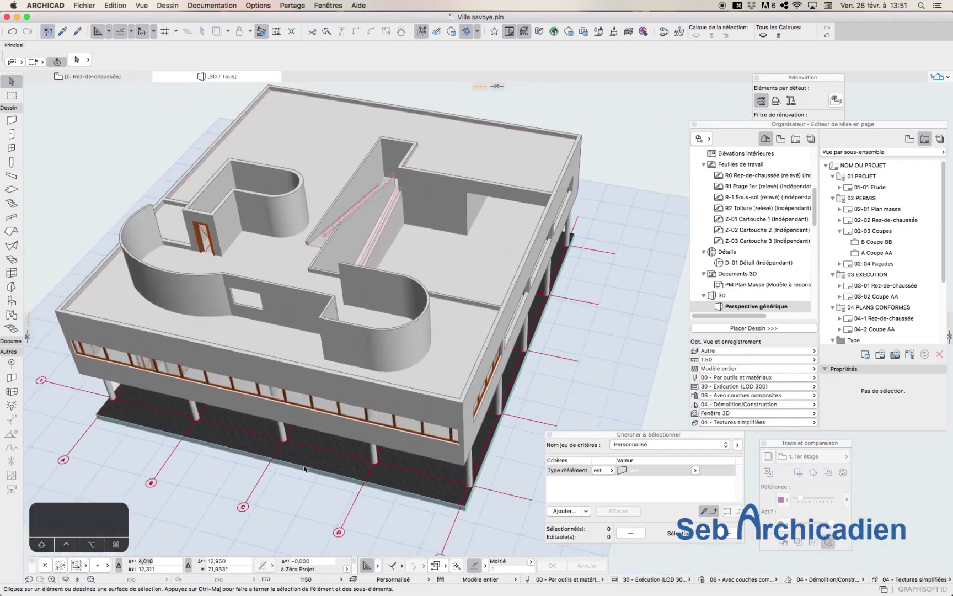
{"action": "scroll", "coordinate": [499, 499], "scroll_direction": "up", "scroll_amount": 3}
{"action": "left_click", "coordinate": [66, 579]}
{"action": "left_click_drag", "start_coordinate": [487, 329], "coordinate": [479, 365]}
{"action": "scroll", "coordinate": [271, 502], "scroll_direction": "up", "scroll_amount": 4}
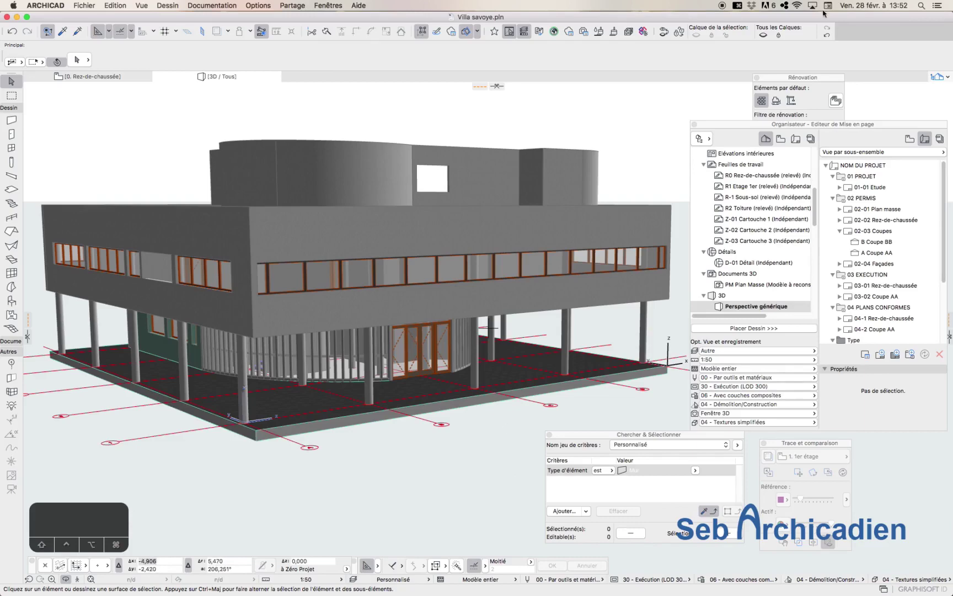
Hide the layer of the operator roof (_Opérateur masqué) beside the upper ramp in the 3D view.
{"action": "left_click_drag", "start_coordinate": [393, 185], "coordinate": [487, 309]}
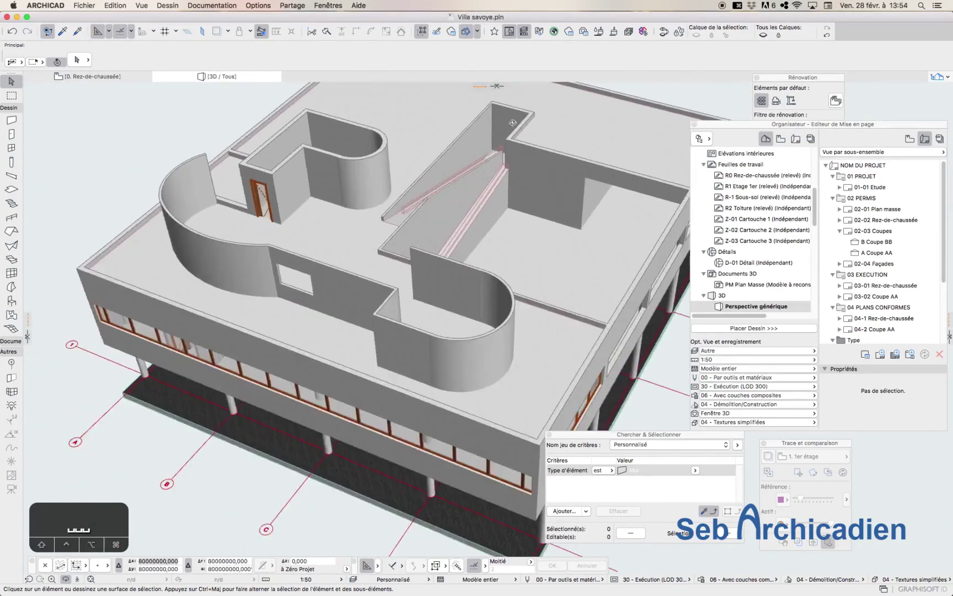
{"action": "scroll", "coordinate": [487, 327], "scroll_direction": "up", "scroll_amount": 5}
{"action": "key", "text": "Escape"}
{"action": "left_click", "coordinate": [285, 271]}
{"action": "left_click", "coordinate": [696, 36]}
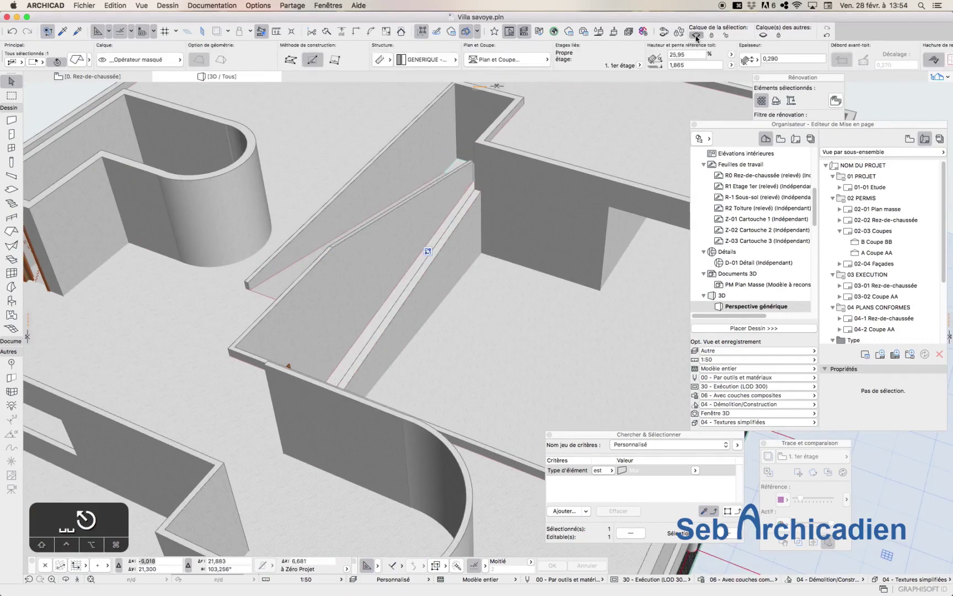
{"action": "scroll", "coordinate": [404, 283], "scroll_direction": "down", "scroll_amount": 5}
{"action": "middle_click_drag", "start_coordinate": [457, 336], "coordinate": [318, 280]}
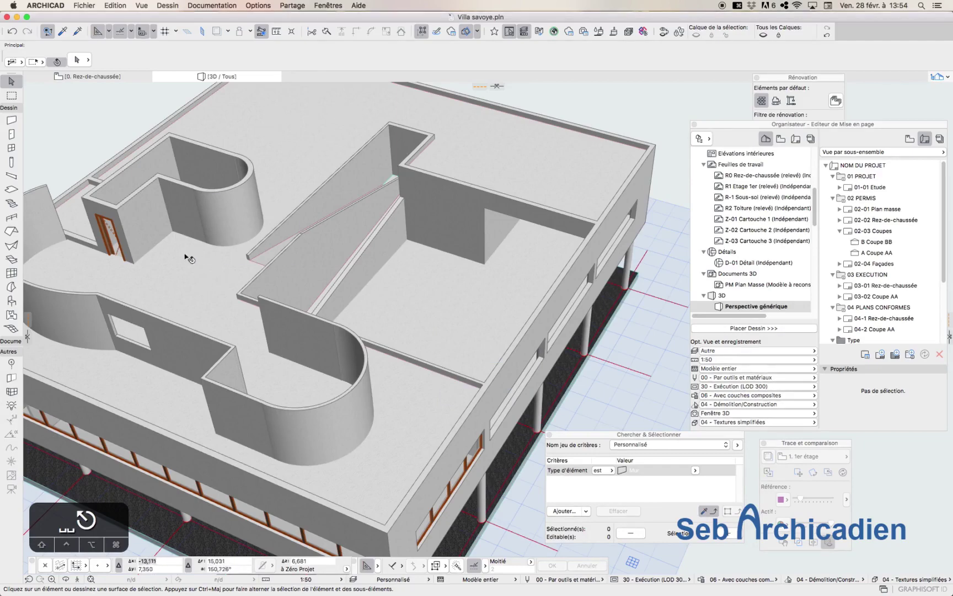
Set the default roof window Fenêtre de toit axe 22 to a nominal width and height of 2,000.
{"action": "left_click", "coordinate": [9, 257]}
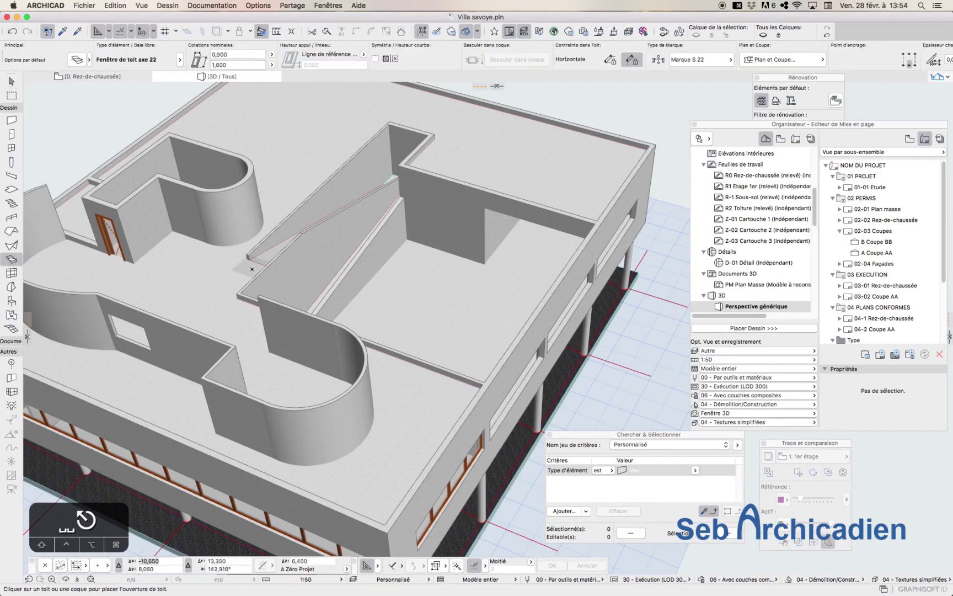
{"action": "key", "text": "super+t"}
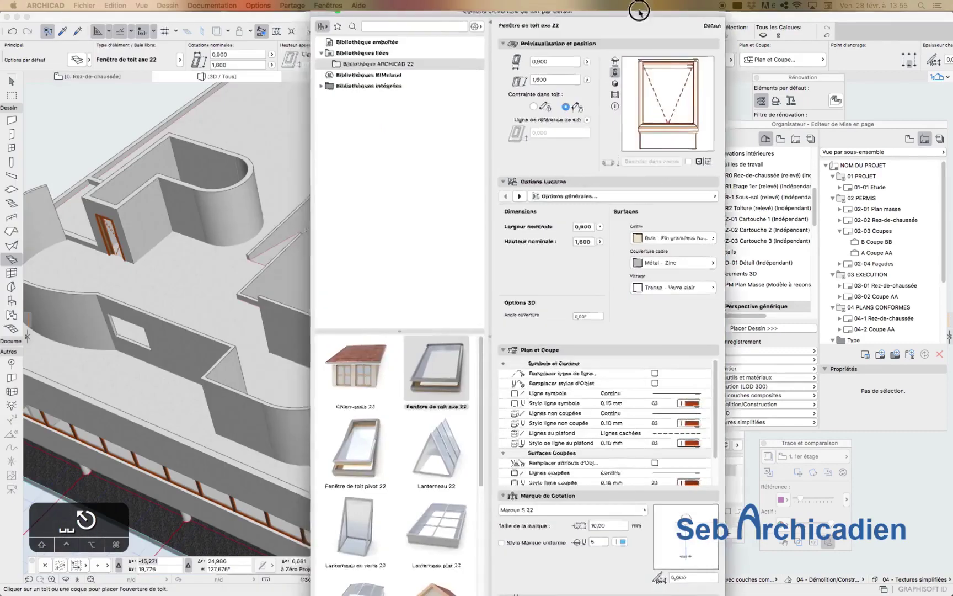
{"action": "left_click", "coordinate": [492, 494]}
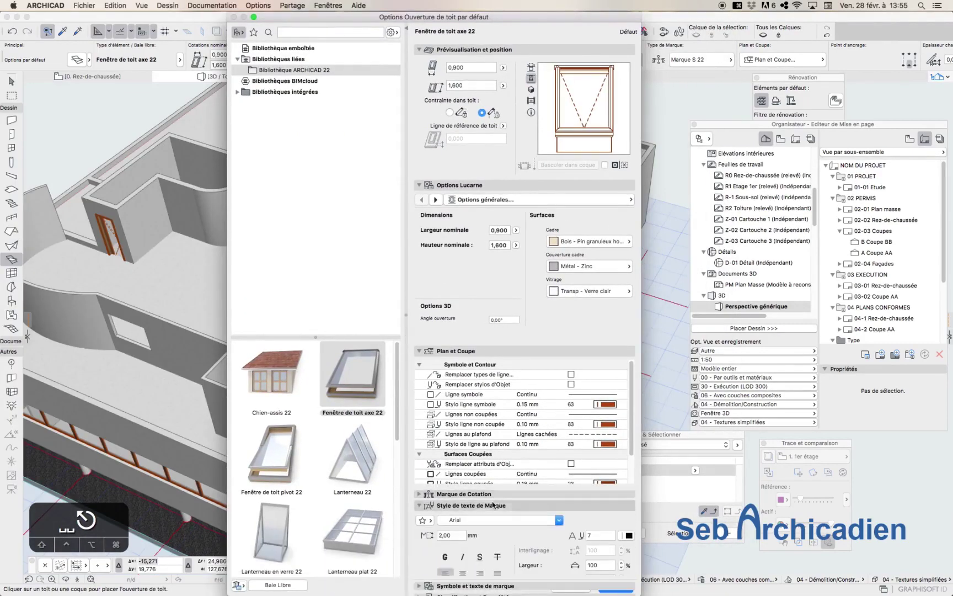
{"action": "left_click", "coordinate": [508, 231]}
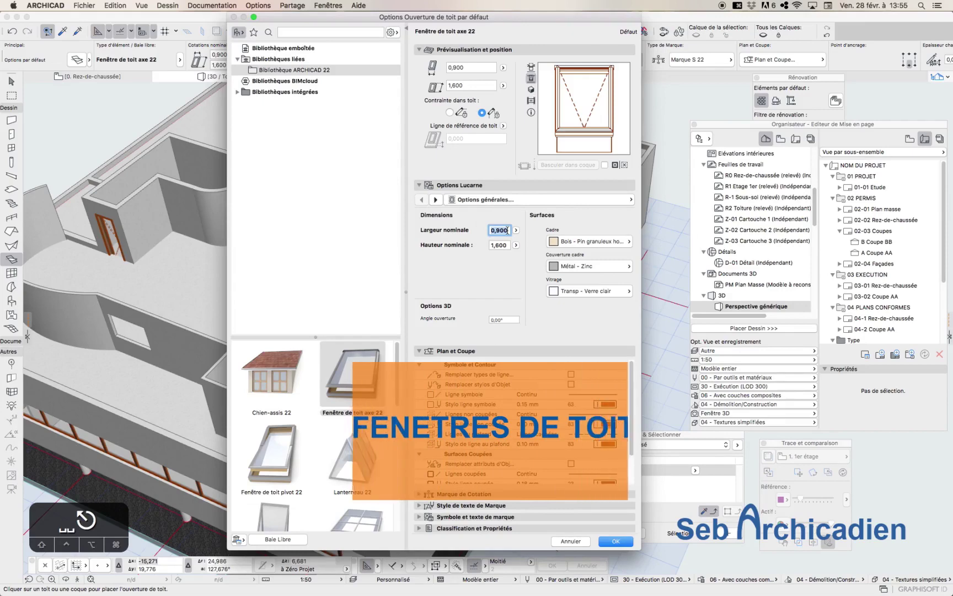
{"action": "type", "text": "2"}
{"action": "key", "text": "Tab"}
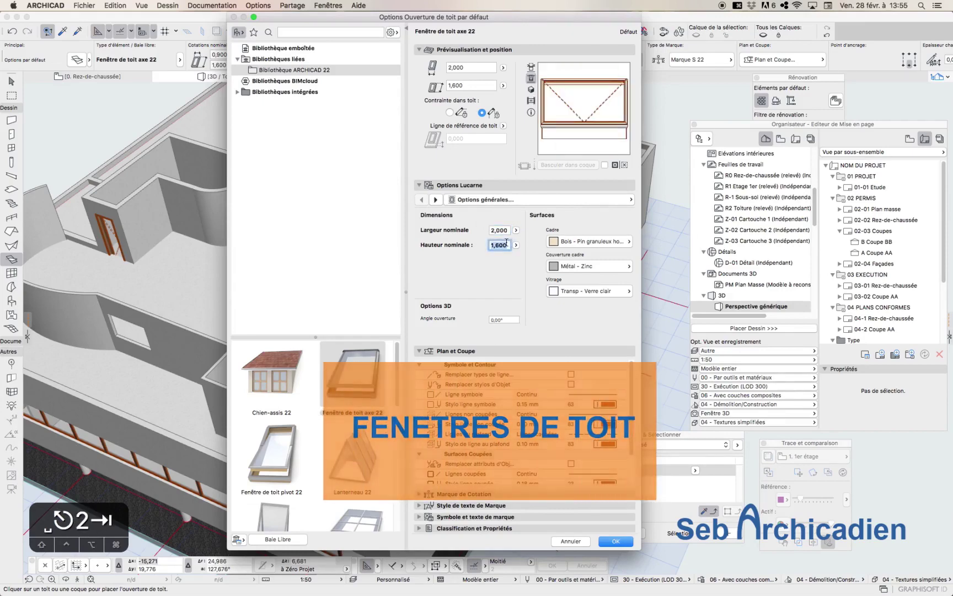
{"action": "type", "text": "2"}
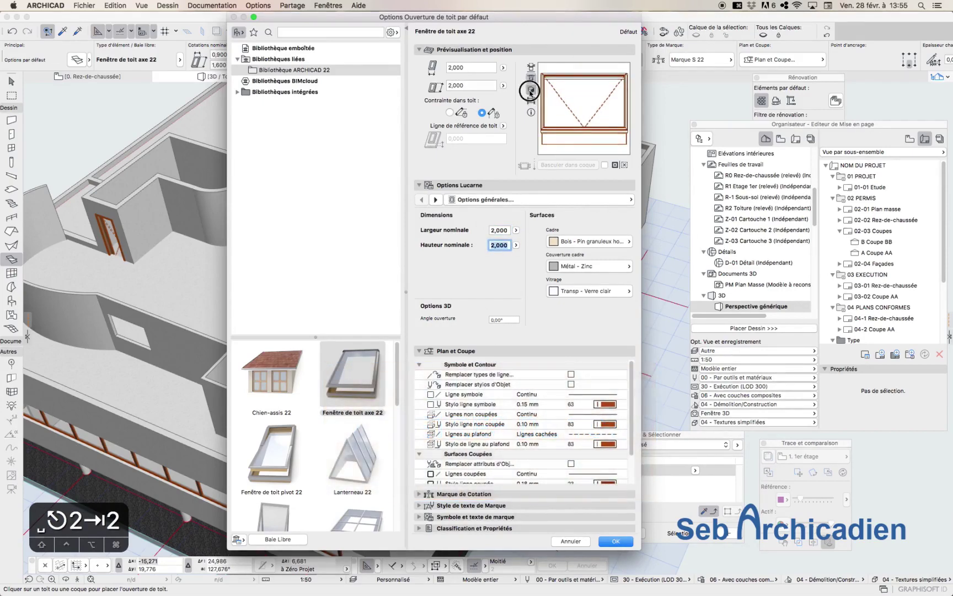
Preview the roof window in 3D, check its lining options, and accept the default settings.
{"action": "left_click", "coordinate": [531, 89]}
{"action": "left_click", "coordinate": [436, 200]}
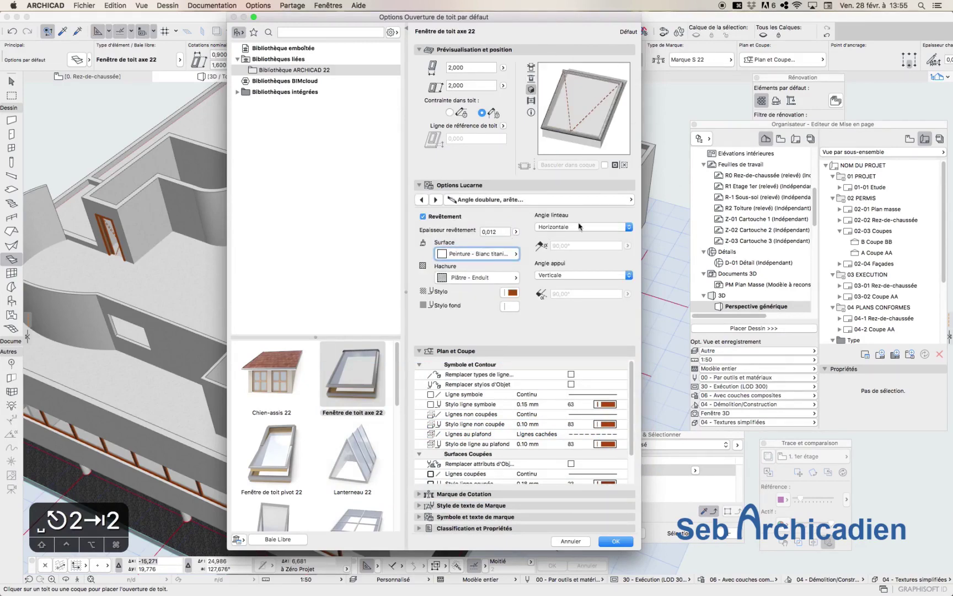
{"action": "left_click", "coordinate": [528, 200]}
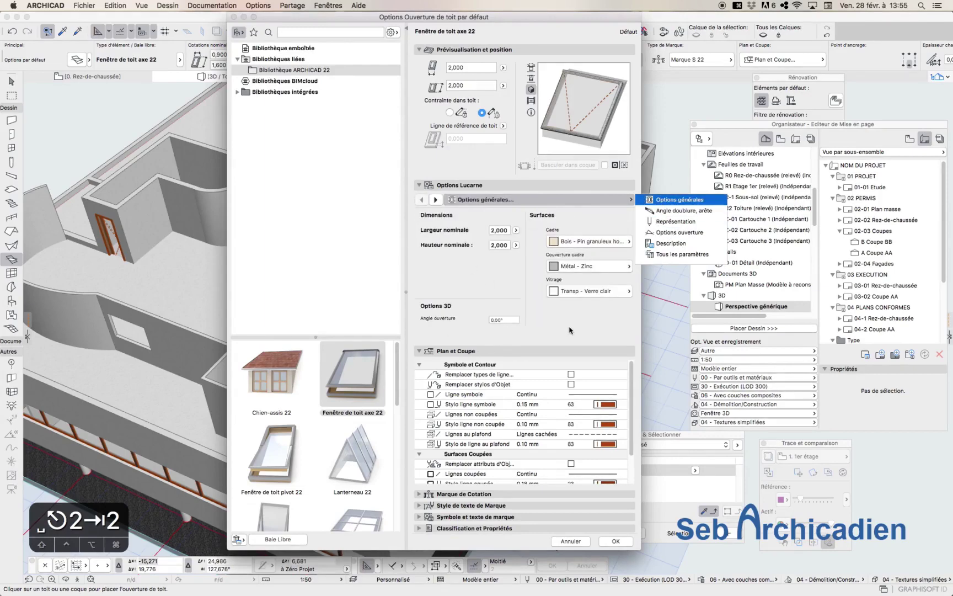
{"action": "left_click", "coordinate": [618, 541]}
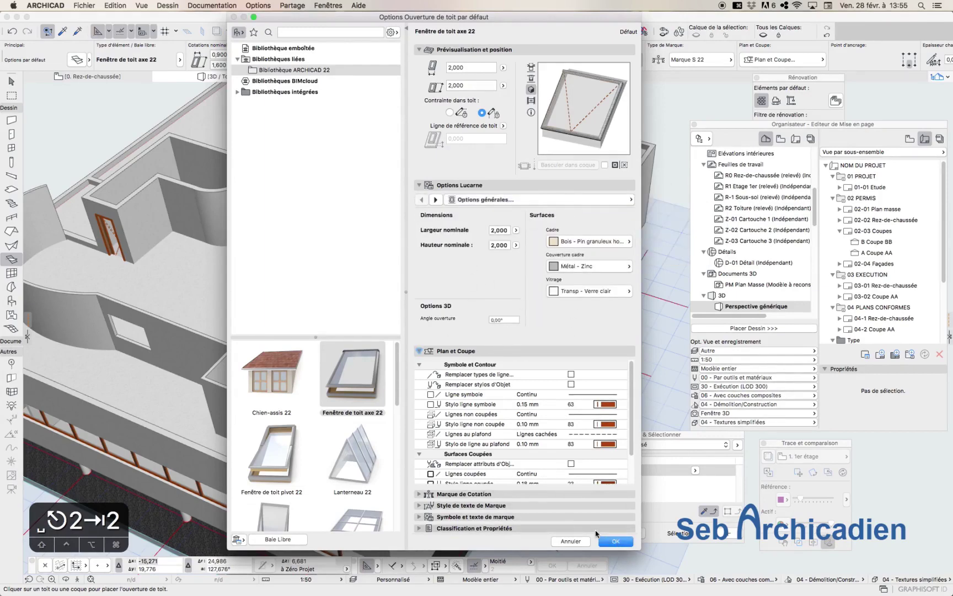
{"action": "left_click", "coordinate": [614, 541]}
Place the roof window on the flat roof beyond the curved stair volume, with a 90° rotation vector.
{"action": "left_click", "coordinate": [274, 145]}
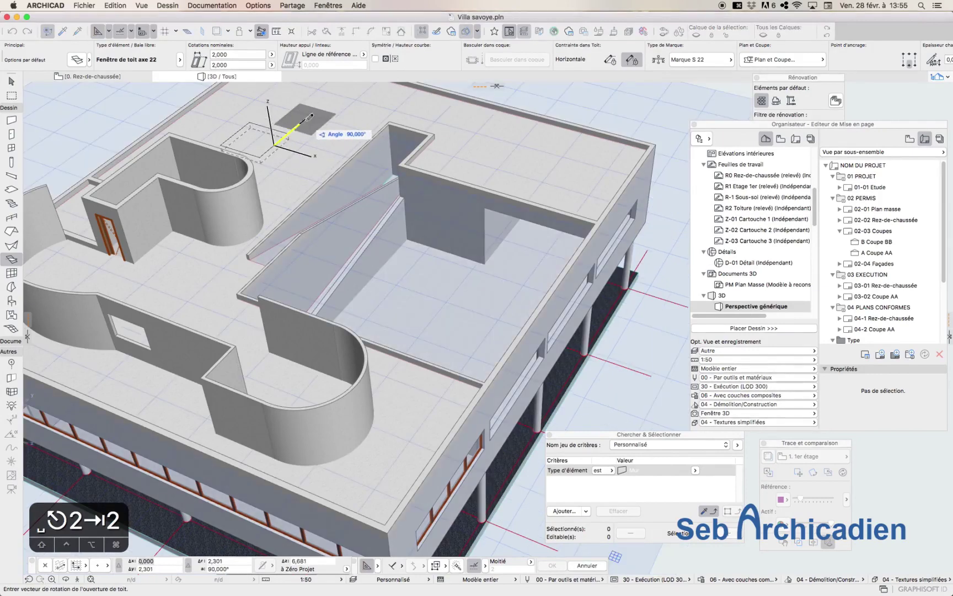
{"action": "left_click", "coordinate": [310, 116]}
{"action": "scroll", "coordinate": [220, 331], "scroll_direction": "down", "scroll_amount": 5}
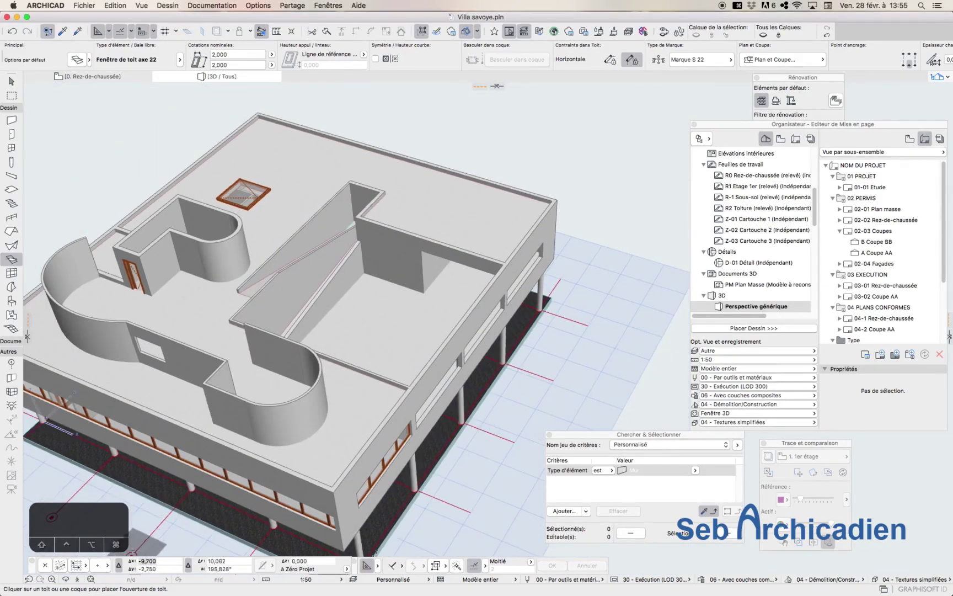
{"action": "middle_click_drag", "start_coordinate": [353, 342], "coordinate": [55, 248], "text": "shift"}
{"action": "scroll", "coordinate": [457, 141], "scroll_direction": "up", "scroll_amount": 5}
{"action": "middle_click_drag", "start_coordinate": [449, 149], "coordinate": [435, 223], "text": "shift"}
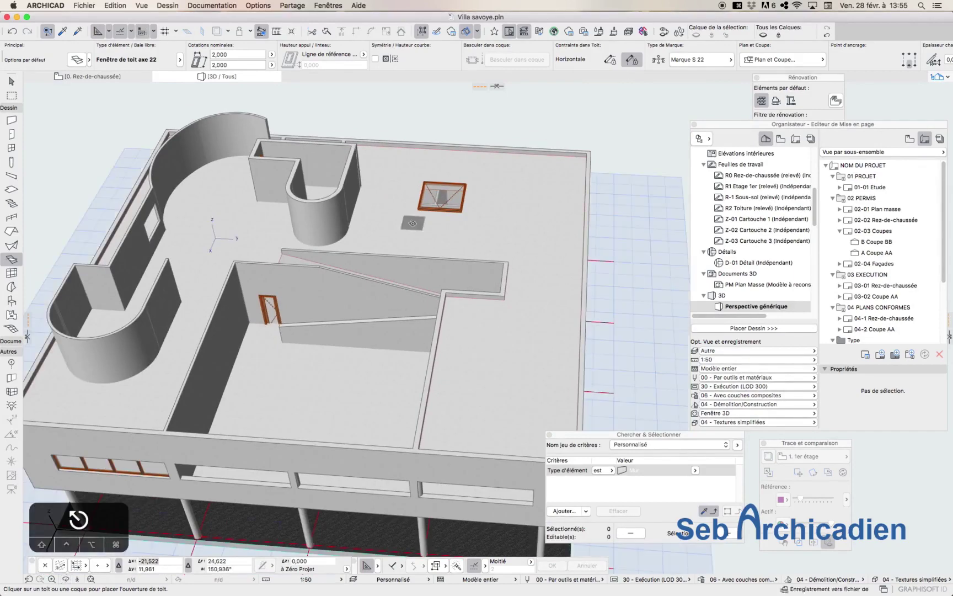
Open the 2. Toiture terrasse plan and select the roof window placed there.
{"action": "left_click", "coordinate": [93, 76]}
{"action": "double_click", "coordinate": [750, 186]}
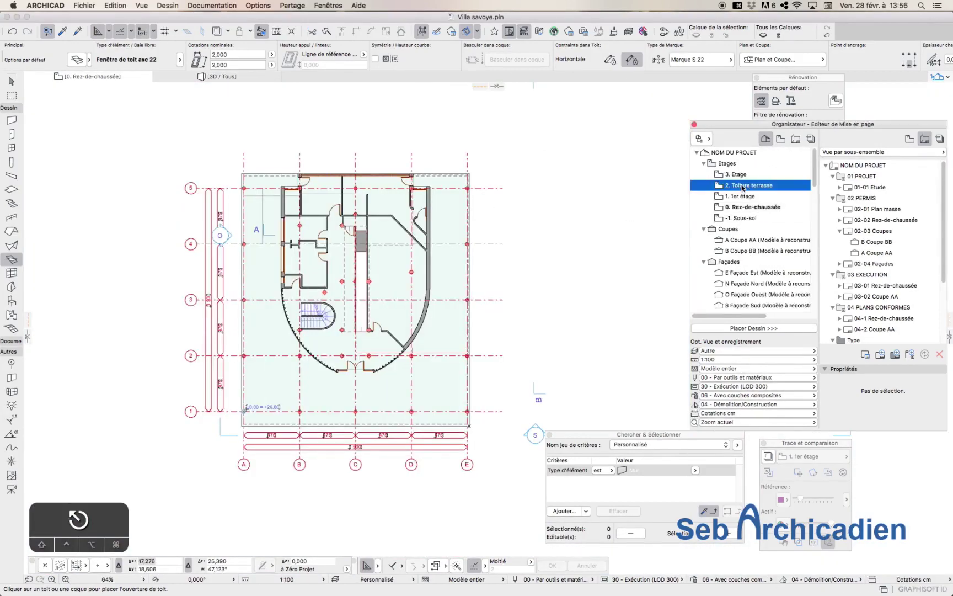
{"action": "scroll", "coordinate": [359, 267], "scroll_direction": "up", "scroll_amount": 5}
{"action": "key", "text": "f"}
{"action": "left_click", "coordinate": [343, 249]}
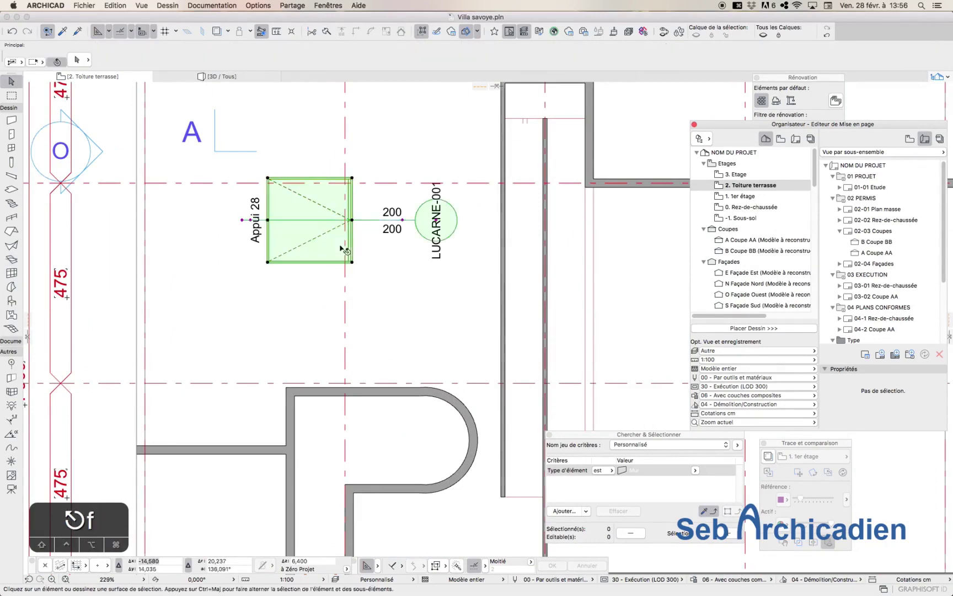
Set the selected roof window's dimension marker to Pas de Marque.
{"action": "left_click", "coordinate": [77, 60]}
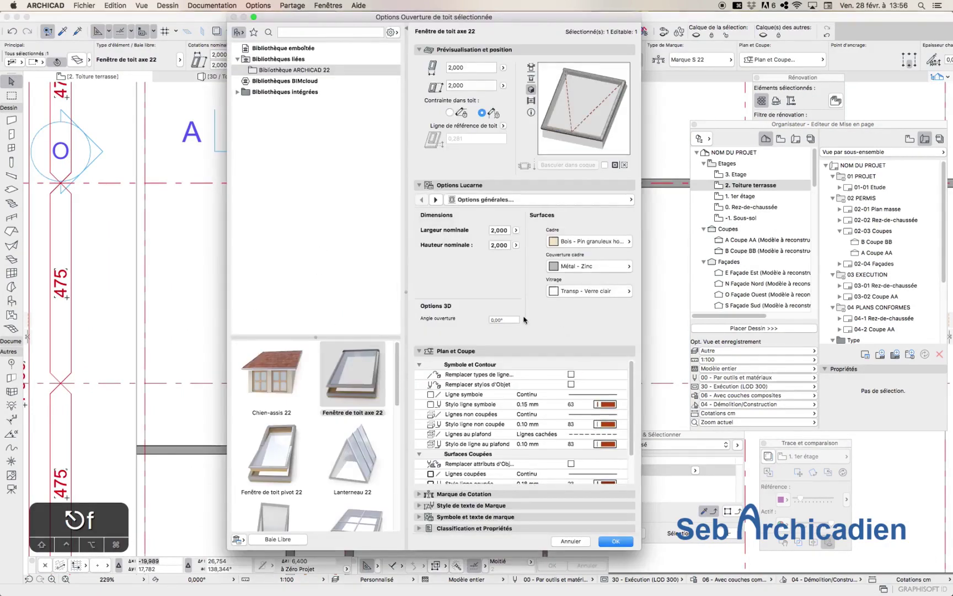
{"action": "left_click", "coordinate": [508, 515]}
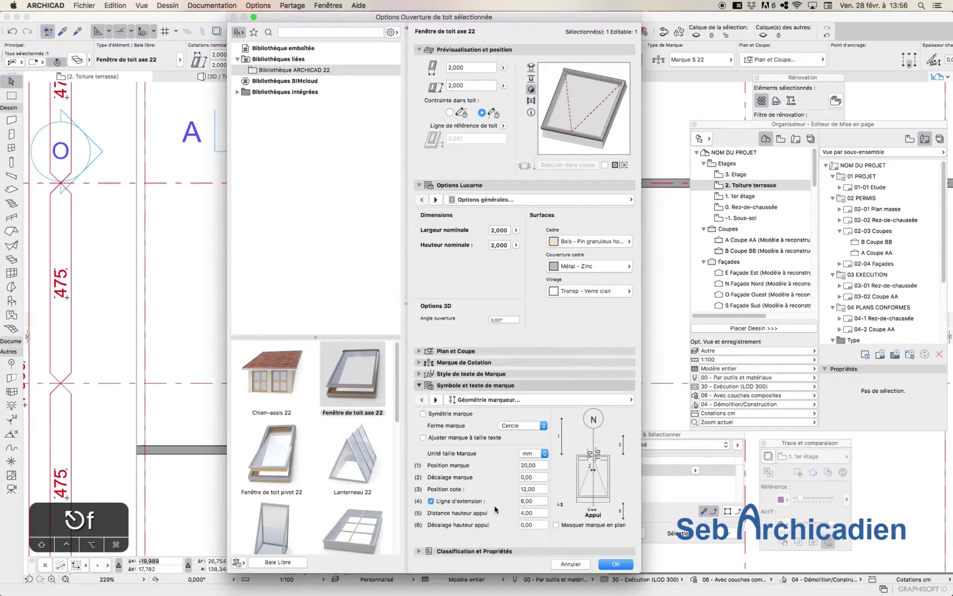
{"action": "left_click", "coordinate": [490, 399]}
{"action": "left_click", "coordinate": [479, 424]}
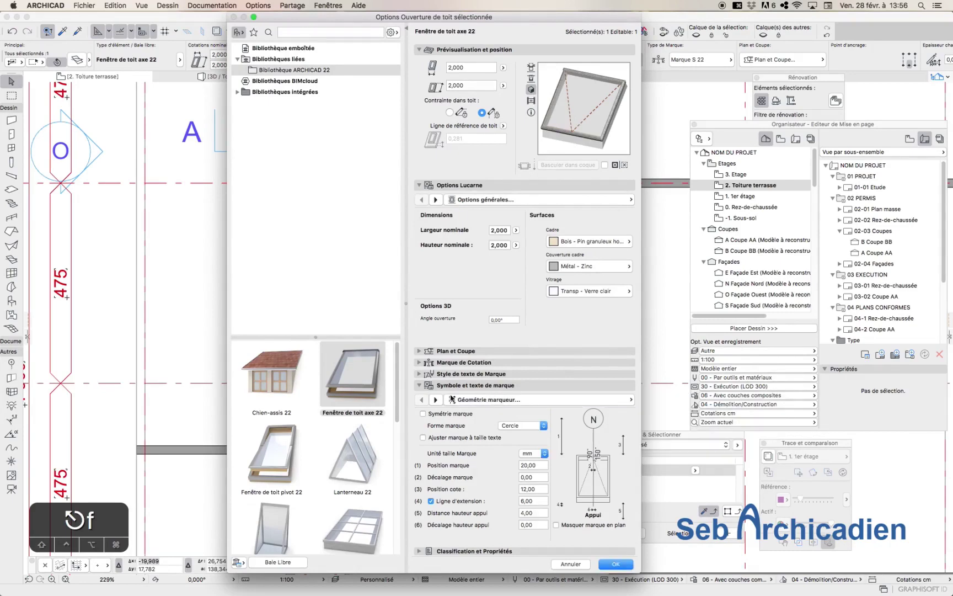
{"action": "left_click", "coordinate": [471, 374]}
{"action": "left_click", "coordinate": [471, 363]}
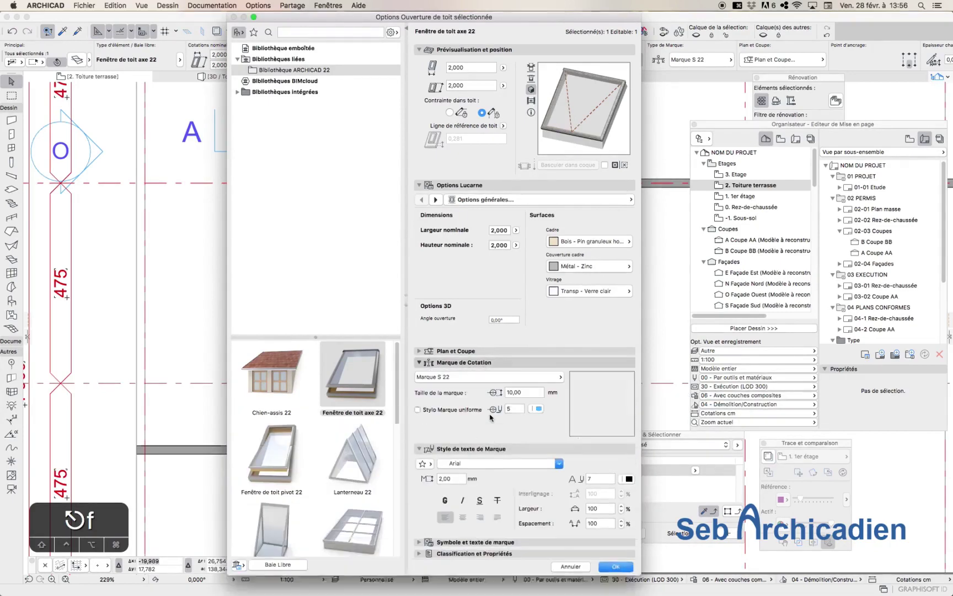
{"action": "left_click", "coordinate": [559, 377]}
{"action": "left_click", "coordinate": [590, 375]}
{"action": "left_click", "coordinate": [613, 499]}
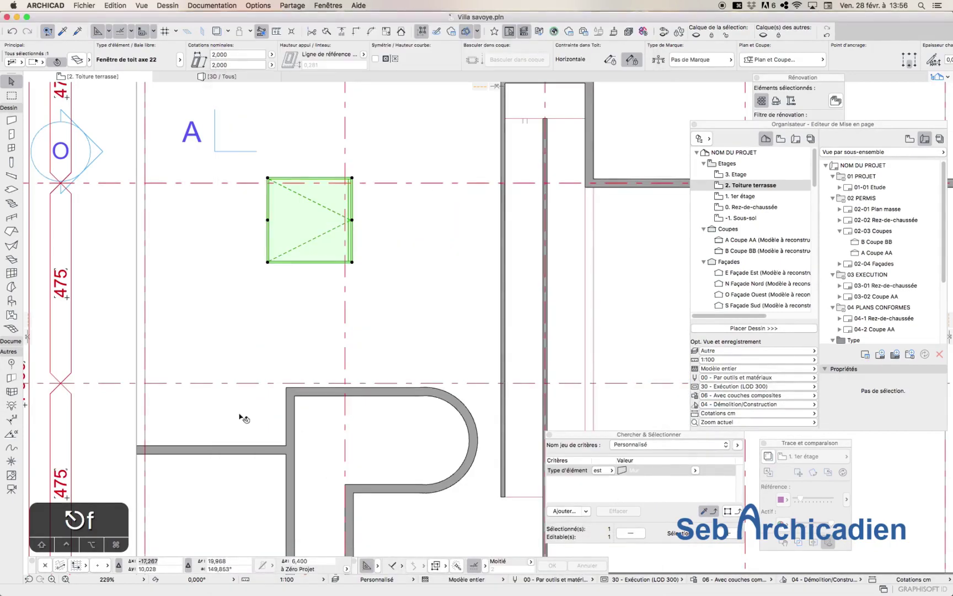
Show the 1. 1er étage plan as a trace reference under the roof terrace plan.
{"action": "scroll", "coordinate": [264, 287], "scroll_direction": "down", "scroll_amount": 3}
{"action": "right_click", "coordinate": [756, 198]}
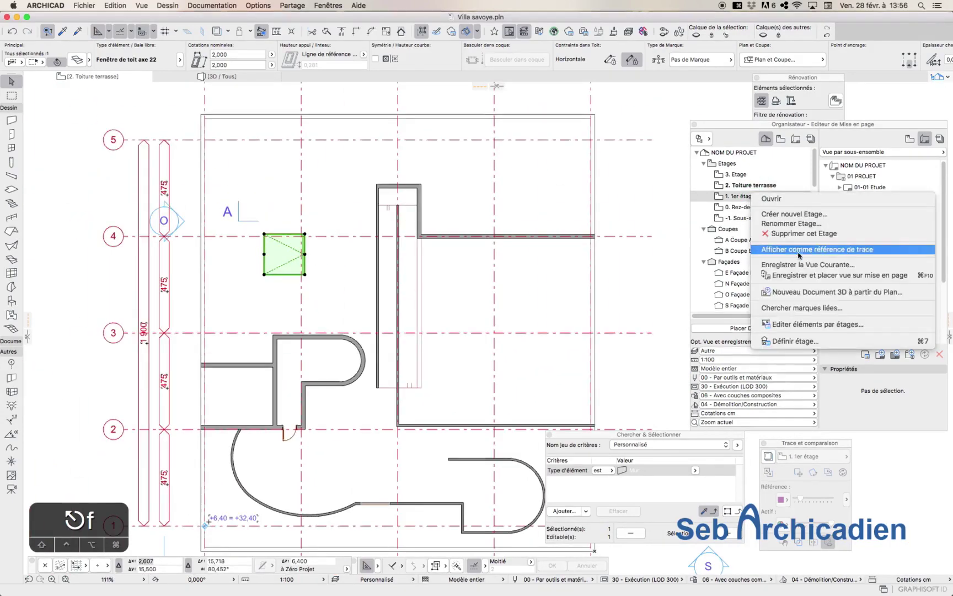
{"action": "left_click", "coordinate": [772, 247]}
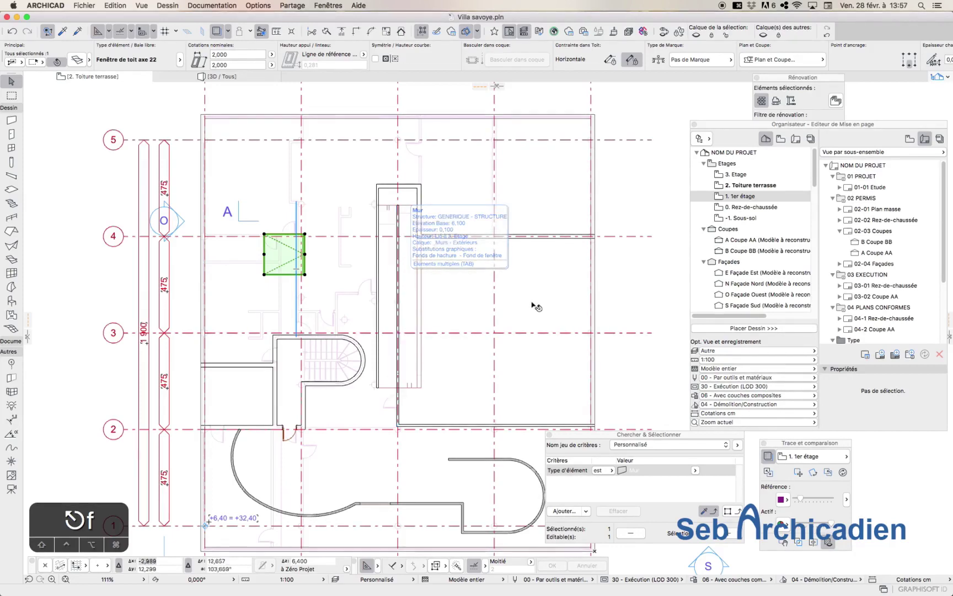
Move the roof window so its edge aligns with axis B, over the traced room between axes 3 and 4.
{"action": "scroll", "coordinate": [303, 273], "scroll_direction": "up", "scroll_amount": 5}
{"action": "left_click_drag", "start_coordinate": [237, 272], "coordinate": [302, 293]}
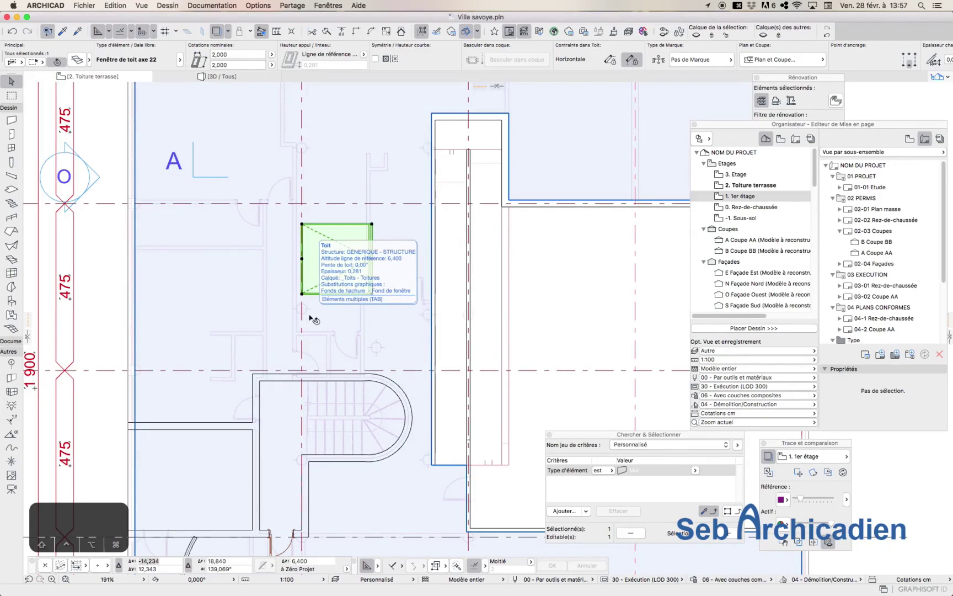
{"action": "scroll", "coordinate": [312, 319], "scroll_direction": "down", "scroll_amount": 2}
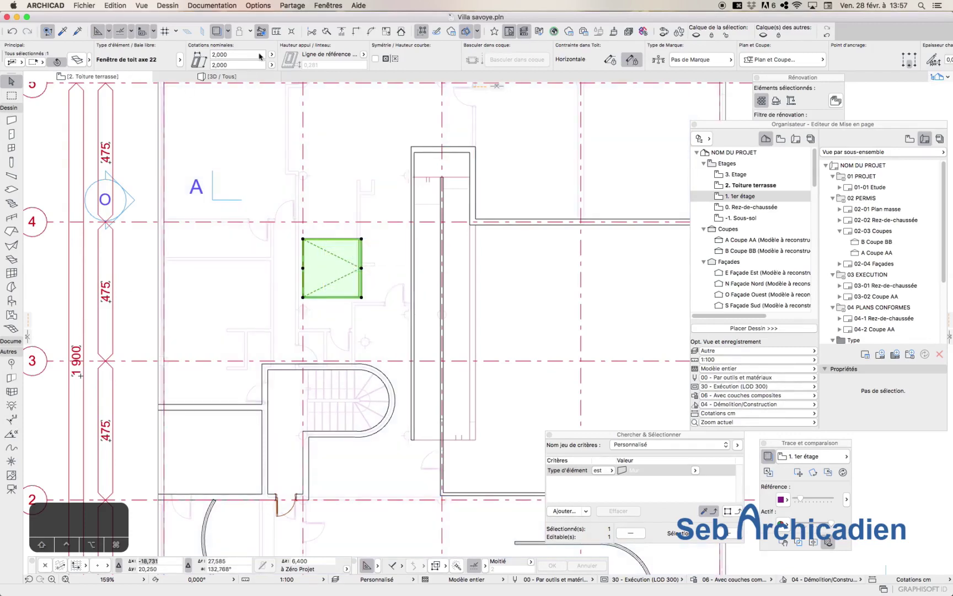
Resize the roof window to 1,500 × 1,500 and move it about 0.38 m toward axis B.
{"action": "left_click", "coordinate": [239, 65]}
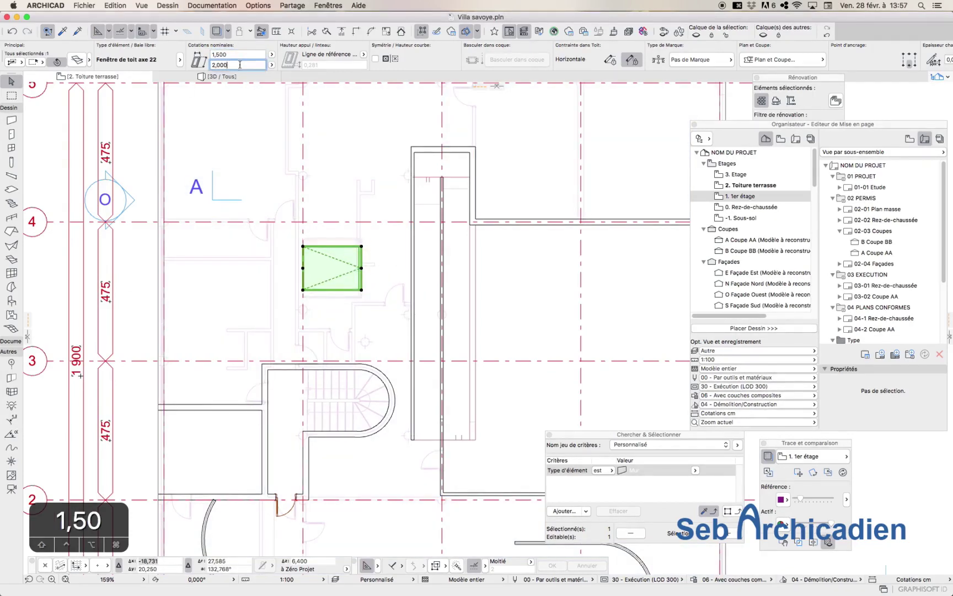
{"action": "key", "text": "BackSpace"}
{"action": "type", "text": ",5"}
{"action": "key", "text": "Return"}
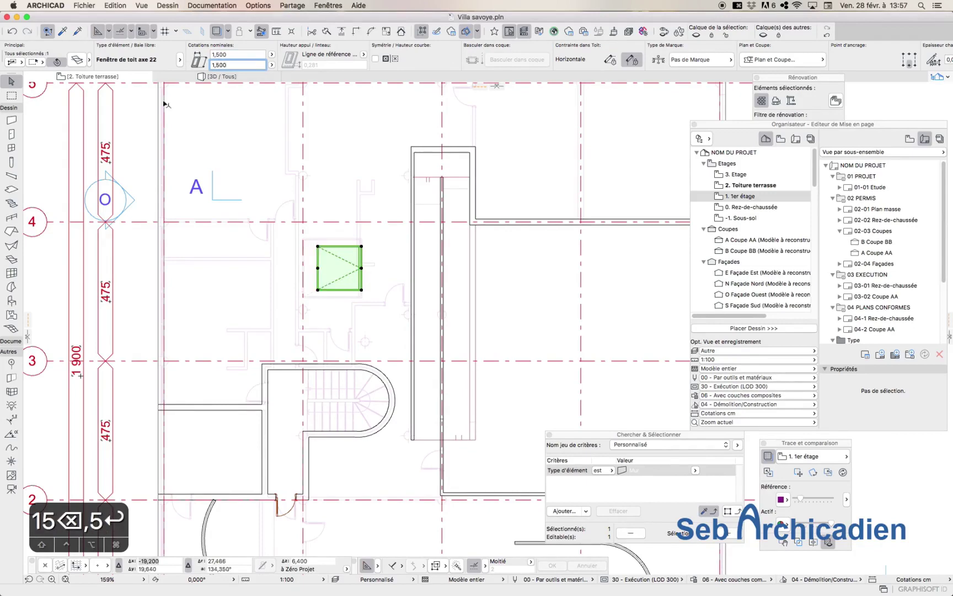
{"action": "scroll", "coordinate": [298, 262], "scroll_direction": "up", "scroll_amount": 5}
{"action": "key", "text": "super+t"}
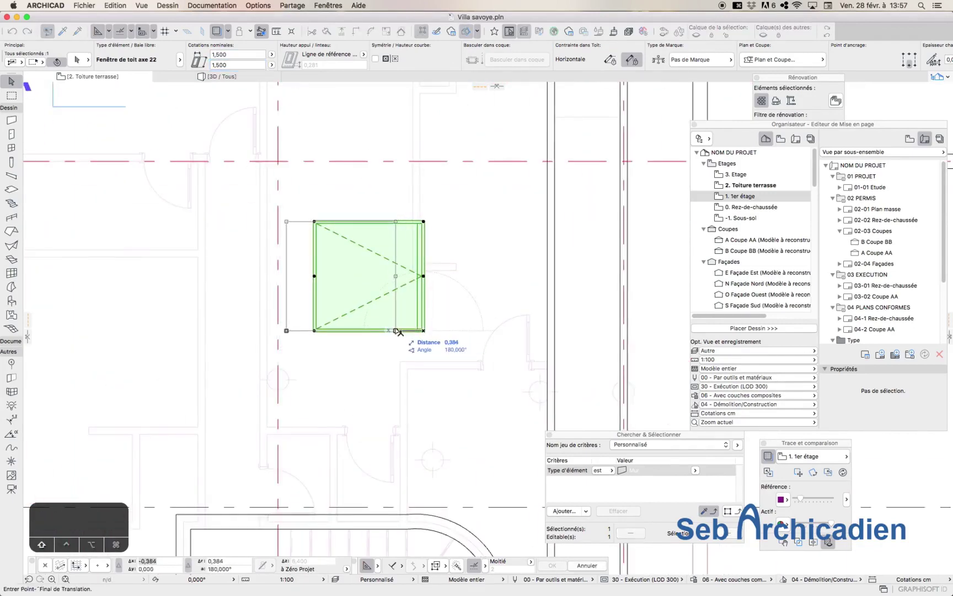
{"action": "scroll", "coordinate": [379, 310], "scroll_direction": "down", "scroll_amount": 5}
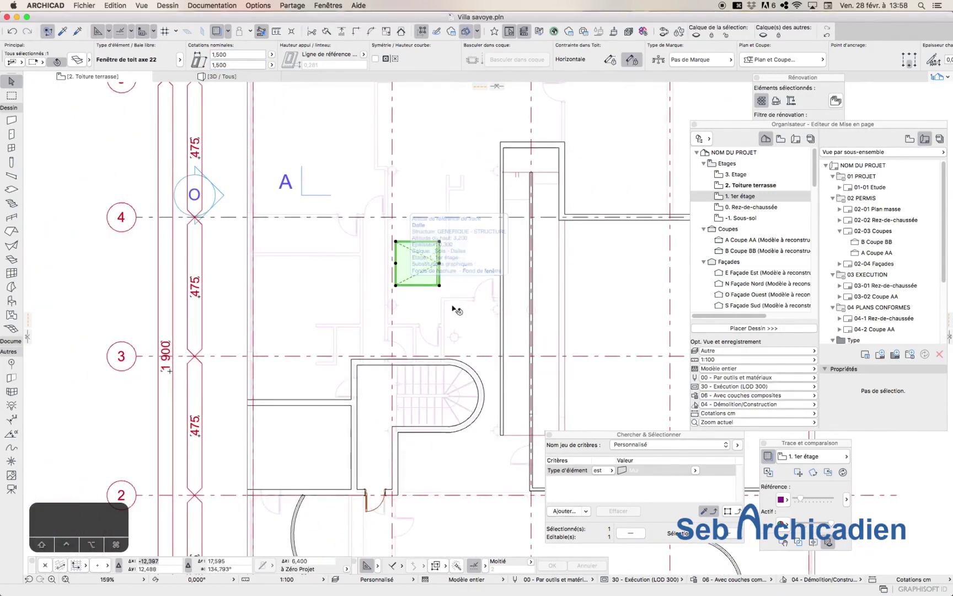
{"action": "type", "text": "1"}
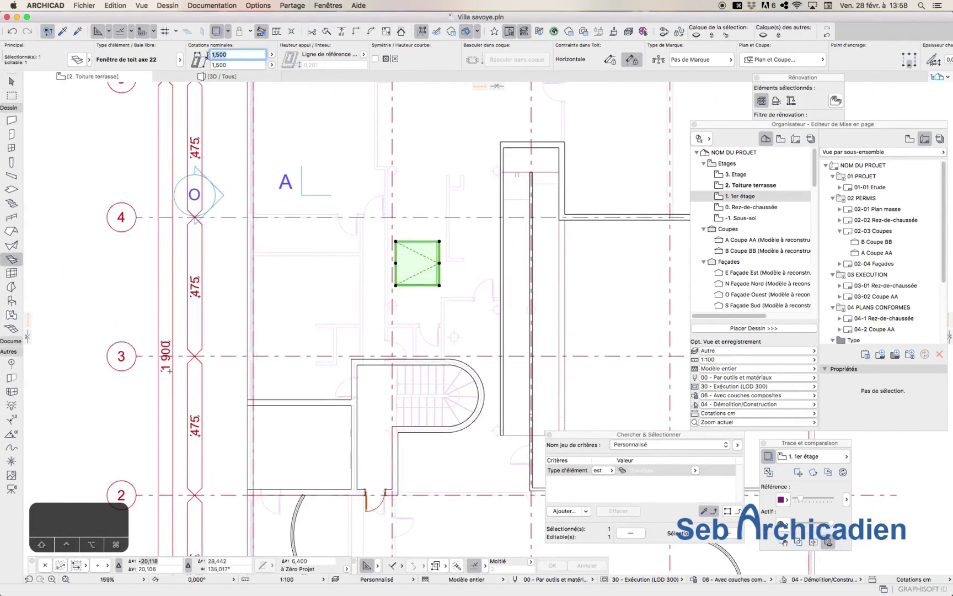
{"action": "key", "text": "Tab"}
{"action": "type", "text": "1"}
{"action": "key", "text": "super+z"}
{"action": "key", "text": "super+z"}
{"action": "key", "text": "Escape"}
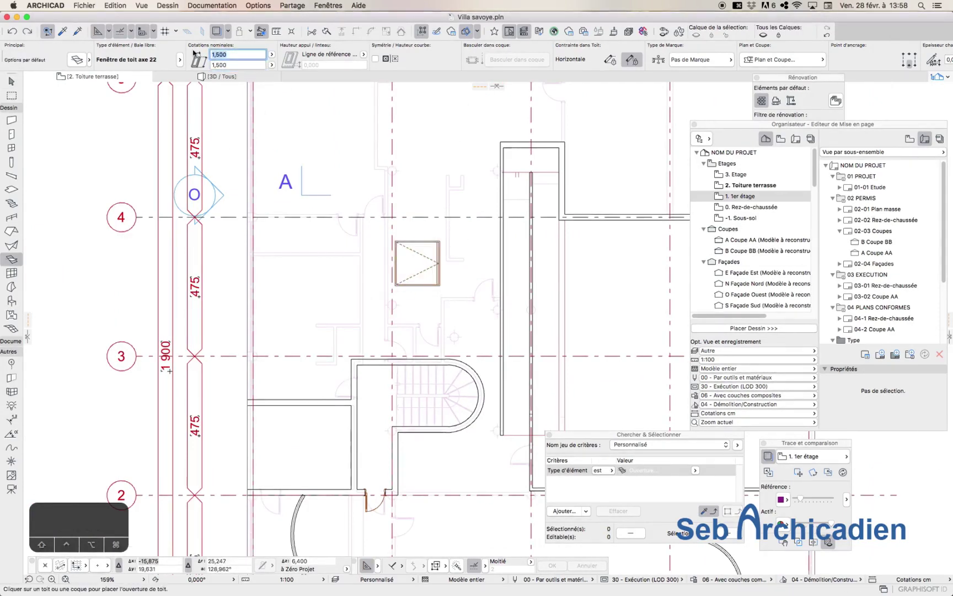
Set the default roof window to 1,000 × 1,000 and place one between axes 4 and 5, near section mark A.
{"action": "type", "text": "1"}
{"action": "key", "text": "Tab"}
{"action": "type", "text": "0"}
{"action": "key", "text": "BackSpace"}
{"action": "type", "text": "1"}
{"action": "key", "text": "Return"}
{"action": "scroll", "coordinate": [324, 300], "scroll_direction": "down", "scroll_amount": 5}
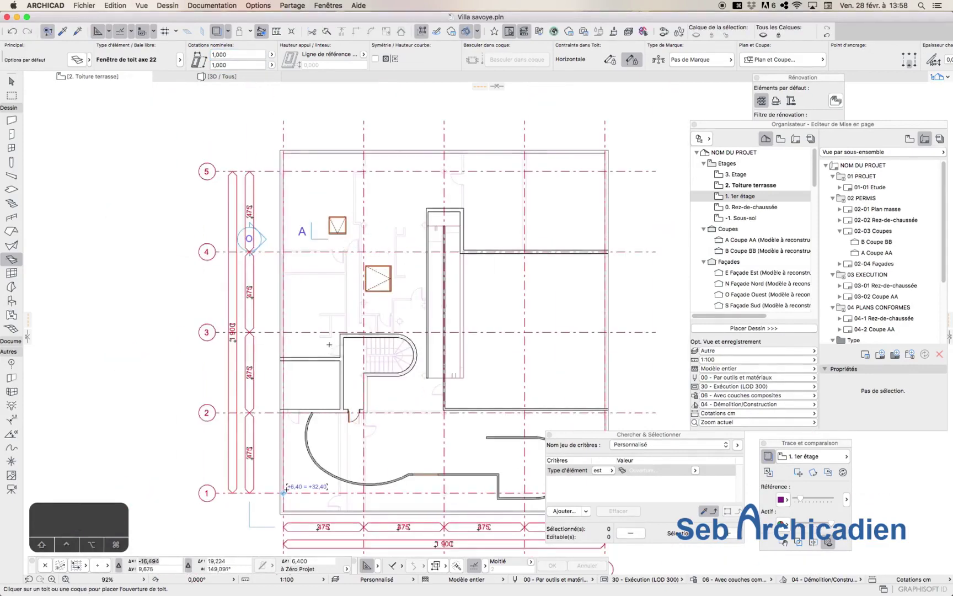
Place another 1,000 × 1,000 roof window along axis 3 beside the stair volume and shift it horizontally toward axis B.
{"action": "scroll", "coordinate": [329, 344], "scroll_direction": "up", "scroll_amount": 6}
{"action": "scroll", "coordinate": [325, 344], "scroll_direction": "down", "scroll_amount": 2}
{"action": "left_click", "coordinate": [349, 312]}
{"action": "left_click", "coordinate": [349, 312]}
{"action": "left_click_drag", "start_coordinate": [349, 298], "coordinate": [361, 299], "text": "shift"}
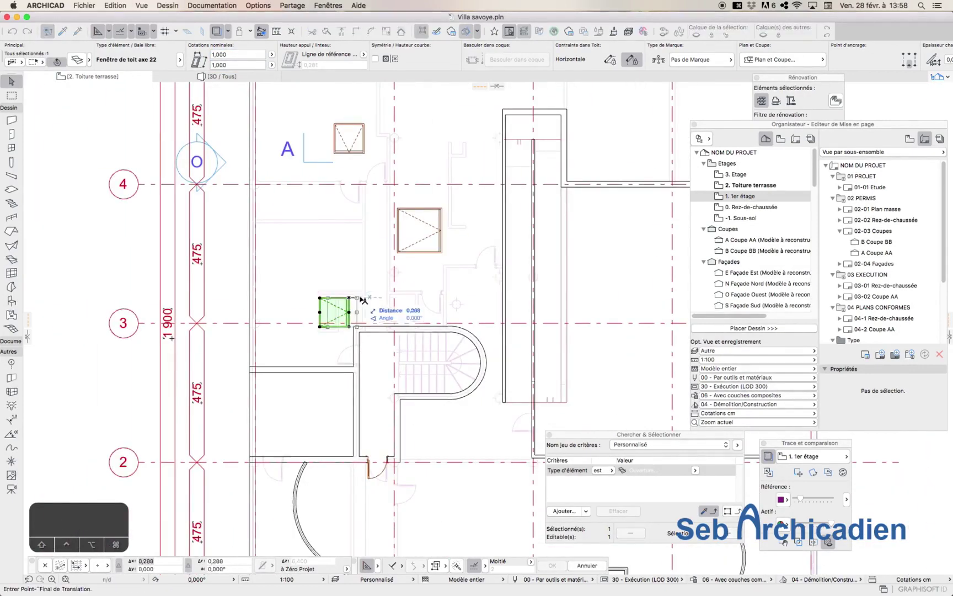
{"action": "left_click", "coordinate": [365, 294]}
{"action": "key", "text": "Escape"}
Place a roof window between axes B and C just above axis 2, beside the stair, and set its nominal width to 1,000.
{"action": "scroll", "coordinate": [337, 284], "scroll_direction": "down", "scroll_amount": 5}
{"action": "key", "text": "w"}
{"action": "scroll", "coordinate": [348, 359], "scroll_direction": "up", "scroll_amount": 4}
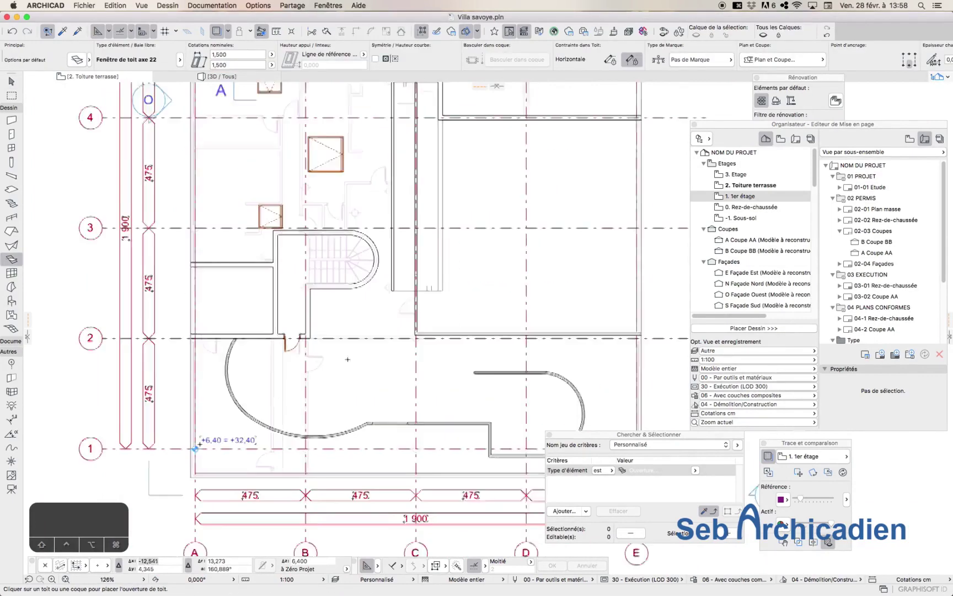
{"action": "scroll", "coordinate": [347, 359], "scroll_direction": "up", "scroll_amount": 1}
{"action": "left_click", "coordinate": [331, 312]}
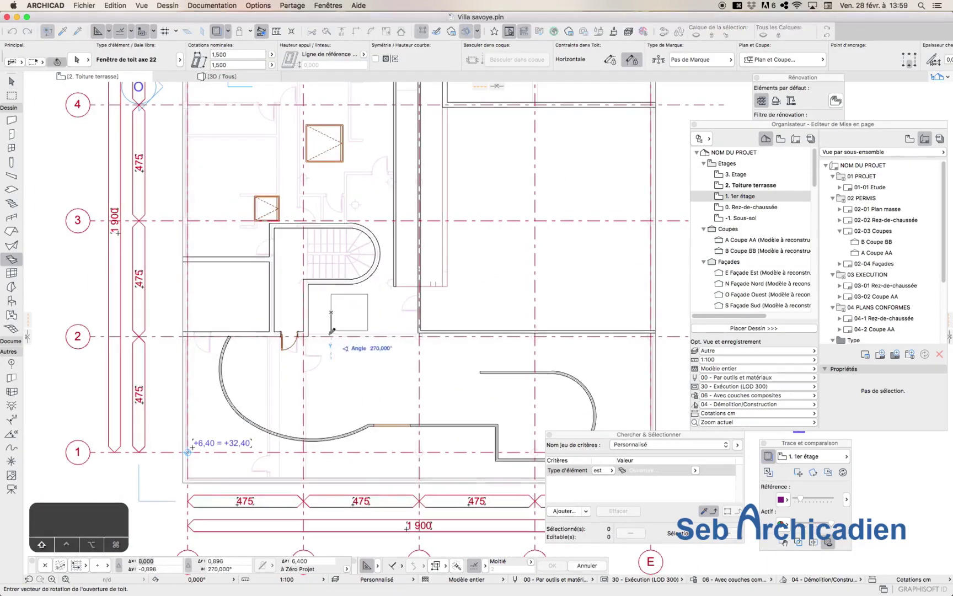
{"action": "type", "text": "f2"}
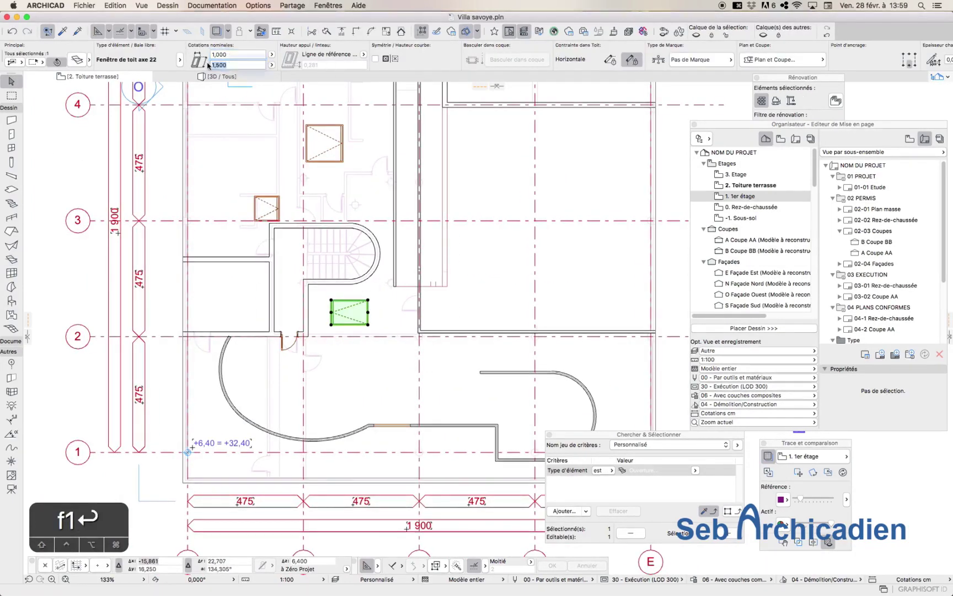
{"action": "key", "text": "Return"}
{"action": "key", "text": "Escape"}
{"action": "middle_click", "coordinate": [367, 314]}
{"action": "middle_click", "coordinate": [366, 314]}
On the first floor, place a 1,500 × 1,500 roof window against the terrace side of the axis 4 wall, near axis D.
{"action": "double_click", "coordinate": [740, 197]}
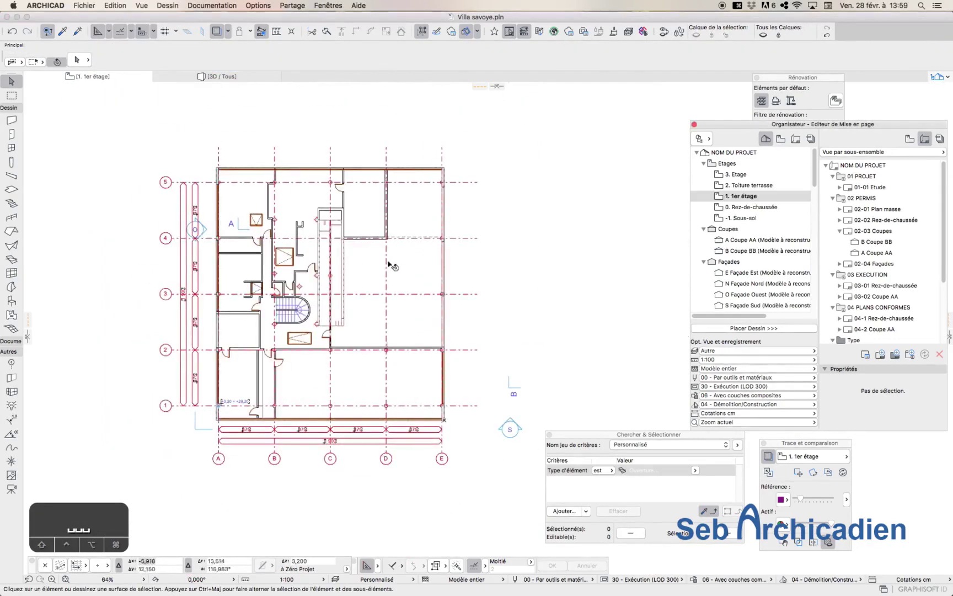
{"action": "scroll", "coordinate": [389, 255], "scroll_direction": "up", "scroll_amount": 5}
{"action": "key", "text": "f"}
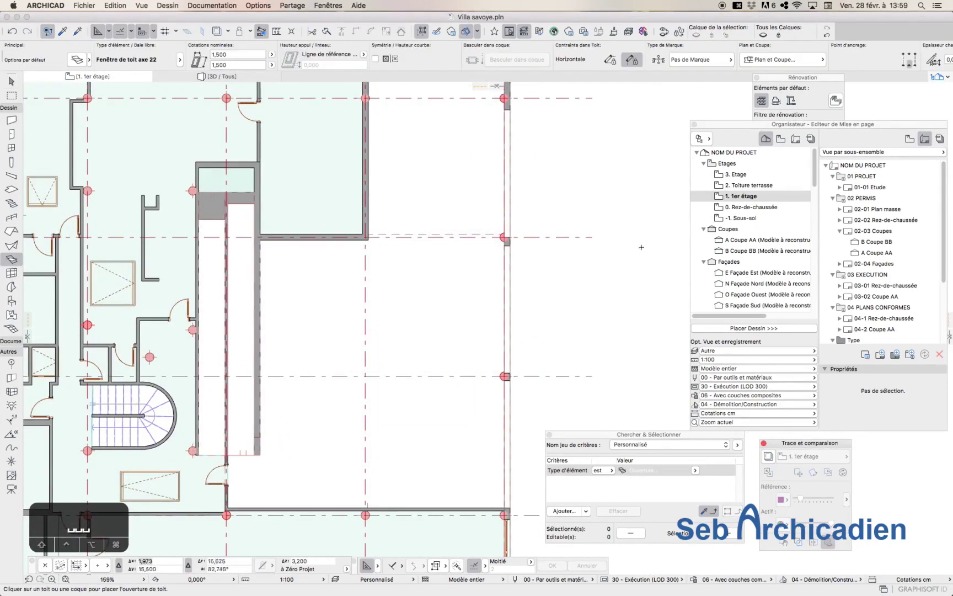
{"action": "scroll", "coordinate": [331, 259], "scroll_direction": "up", "scroll_amount": 5}
{"action": "left_click", "coordinate": [358, 265], "text": "shift"}
{"action": "left_click_drag", "start_coordinate": [357, 265], "coordinate": [385, 218]}
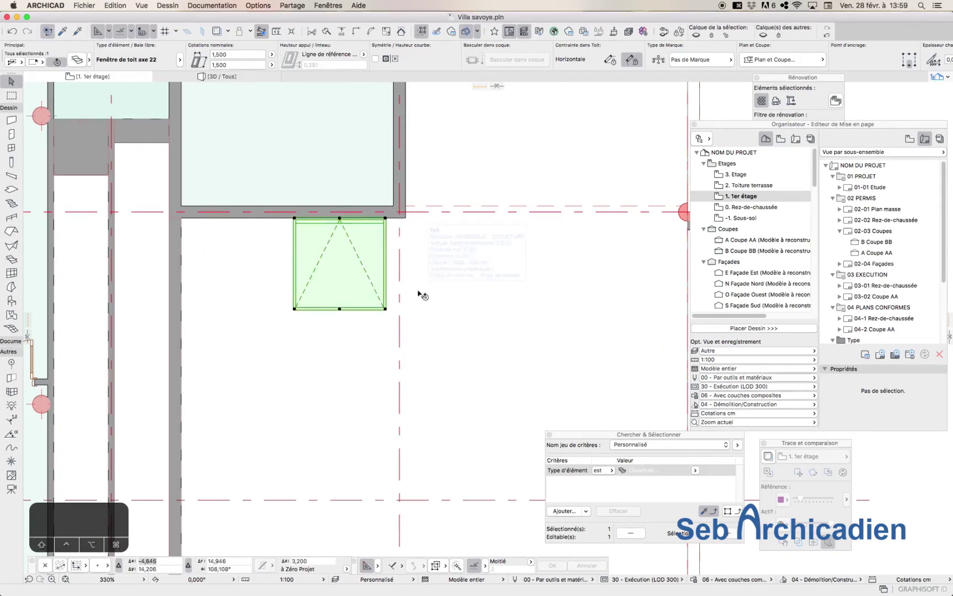
{"action": "scroll", "coordinate": [421, 293], "scroll_direction": "down", "scroll_amount": 8}
{"action": "key", "text": "space"}
{"action": "scroll", "coordinate": [468, 385], "scroll_direction": "up", "scroll_amount": 3}
{"action": "scroll", "coordinate": [247, 345], "scroll_direction": "down", "scroll_amount": 2}
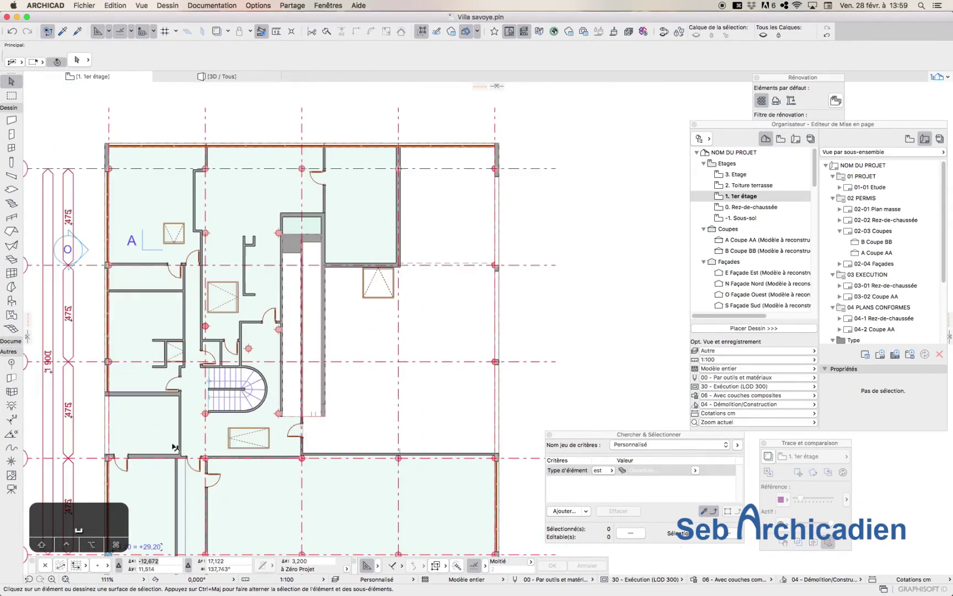
Place a 4,450 × 1,000 multi-sash window matching the west façade in the terrace wall along axis 2, and set its reveal to 0.
{"action": "left_click", "coordinate": [106, 298], "text": "alt"}
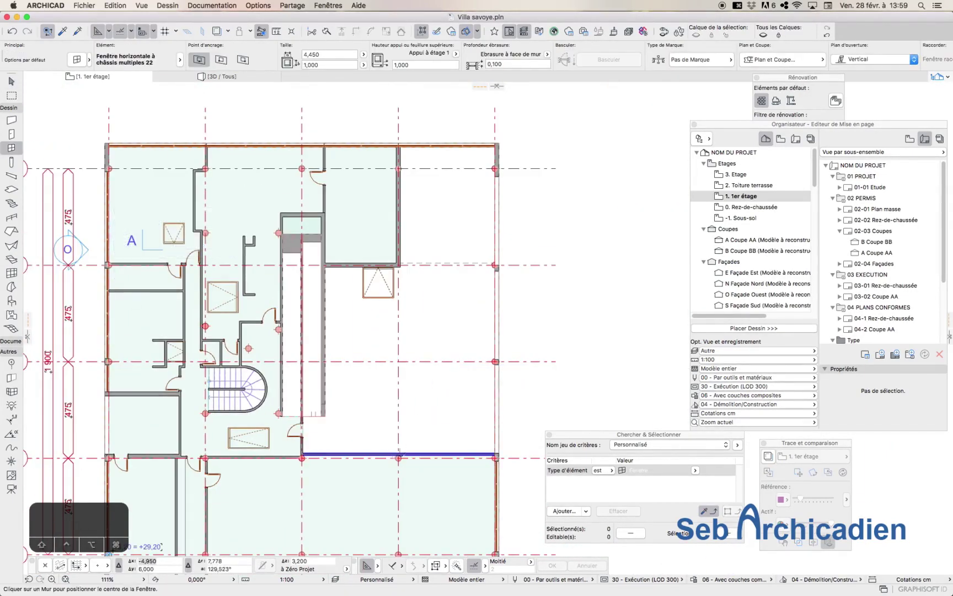
{"action": "scroll", "coordinate": [416, 493], "scroll_direction": "up", "scroll_amount": 4}
{"action": "scroll", "coordinate": [416, 493], "scroll_direction": "up", "scroll_amount": 1}
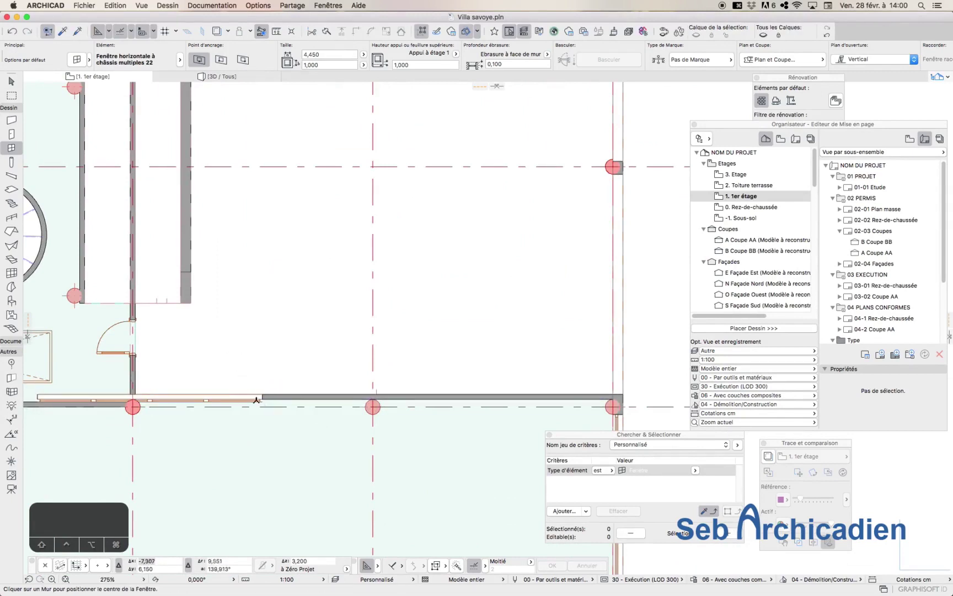
{"action": "key", "text": "f"}
{"action": "left_click", "coordinate": [262, 389]}
{"action": "type", "text": "0"}
{"action": "key", "text": "Return"}
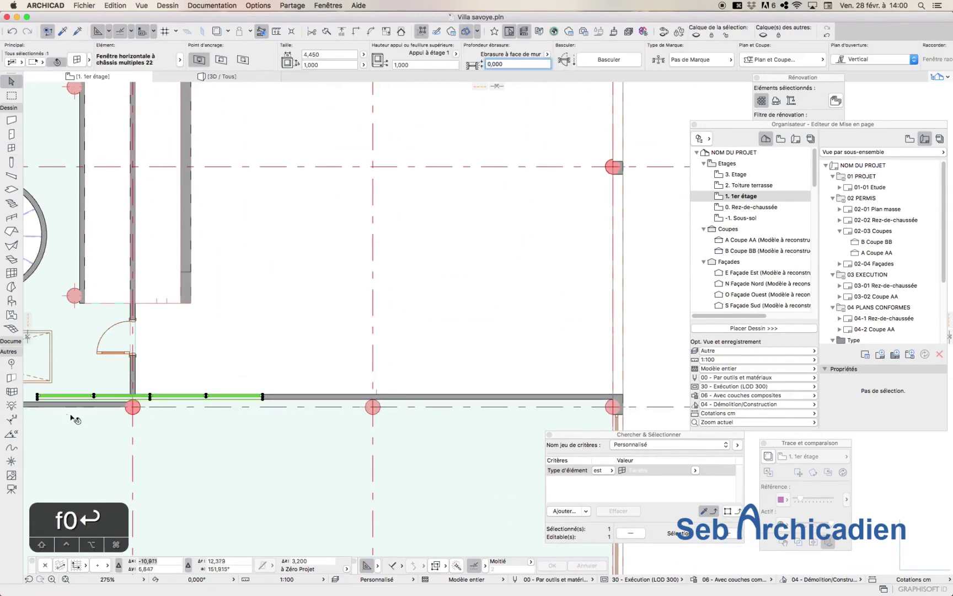
Move the window's start next to axis C and stretch its other end toward axis E to a width of 9,200.
{"action": "left_click_drag", "start_coordinate": [37, 399], "coordinate": [140, 399], "text": "super"}
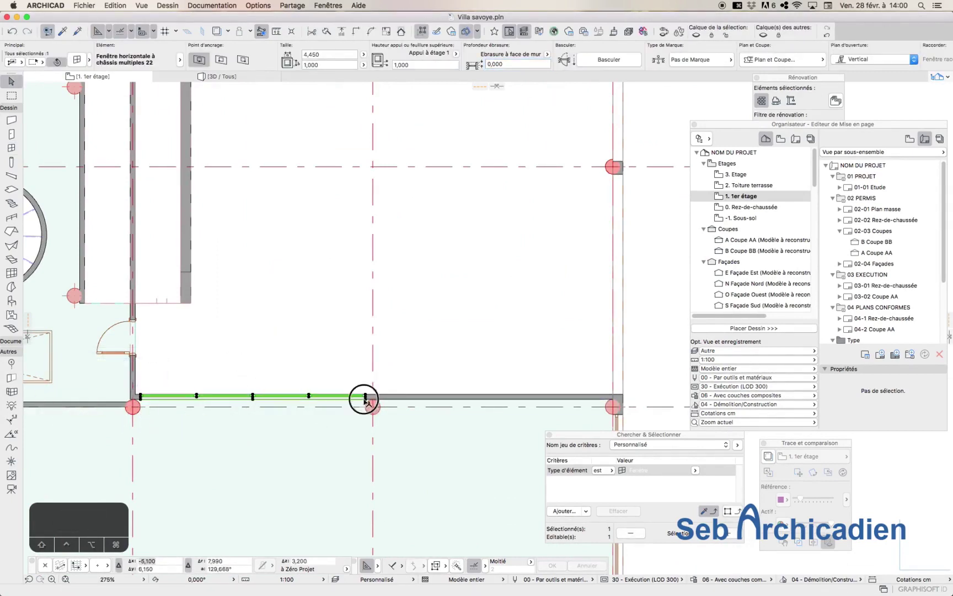
{"action": "left_click_drag", "start_coordinate": [365, 397], "coordinate": [607, 398]}
Give the long terrace window 2 panels, and set its height to 2,200 and its sill height to 0.
{"action": "key", "text": "super+t"}
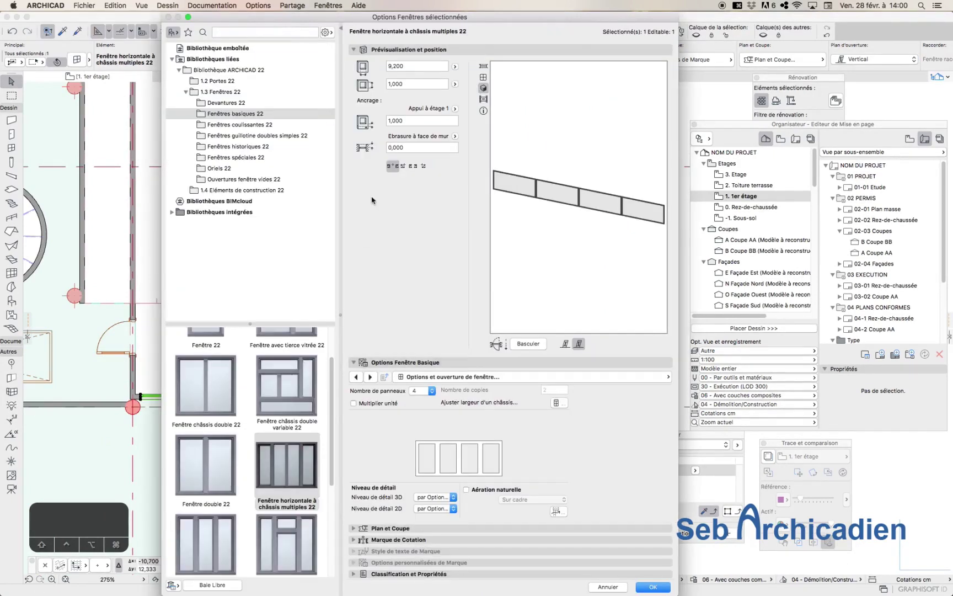
{"action": "left_click", "coordinate": [430, 392]}
{"action": "left_click", "coordinate": [422, 373]}
{"action": "left_click", "coordinate": [653, 587]}
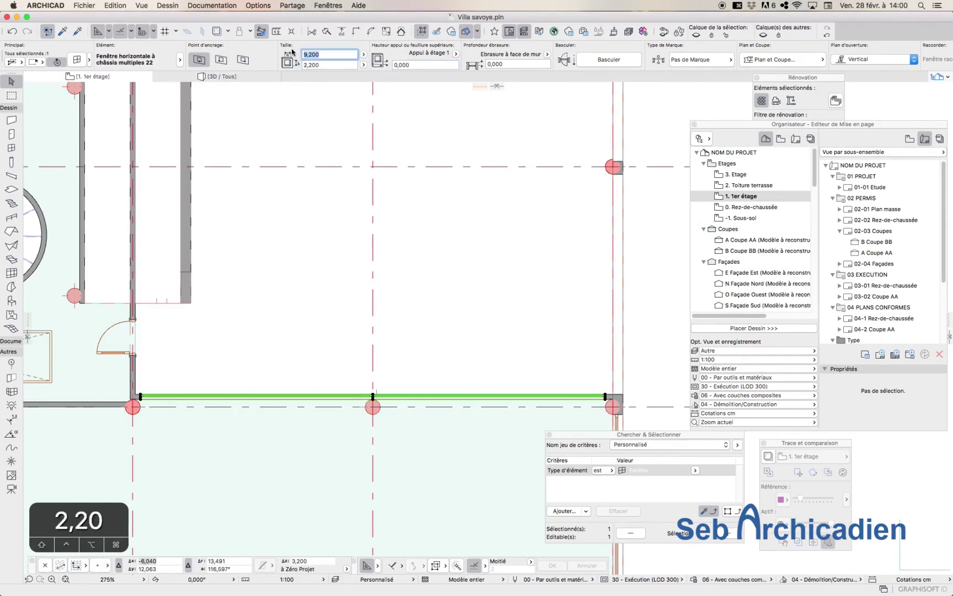
{"action": "left_click", "coordinate": [629, 304]}
{"action": "scroll", "coordinate": [472, 355], "scroll_direction": "down", "scroll_amount": 6}
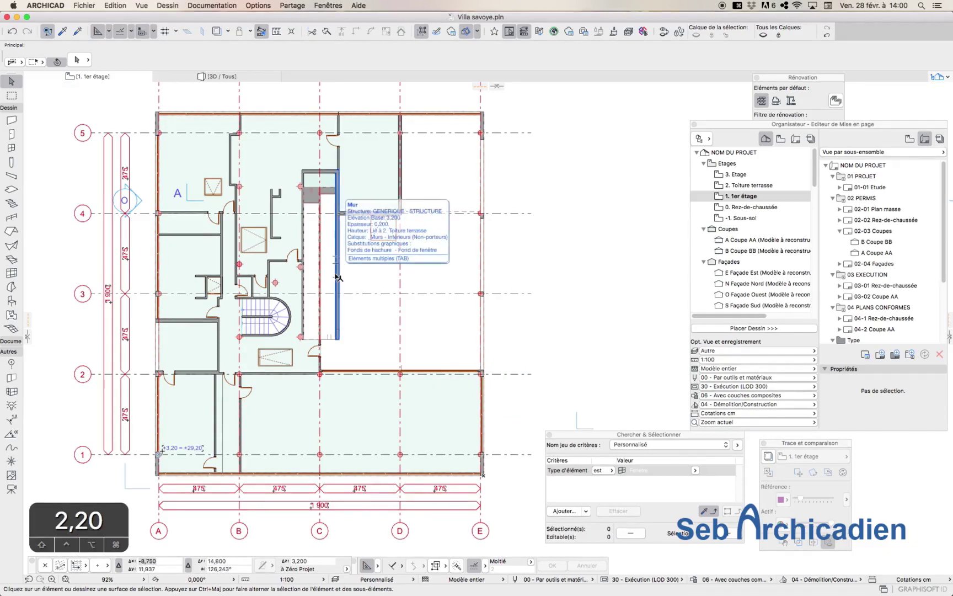
Place a 1,333 × 1,000 single-pane window matching the façade windows in the axis 4 terrace wall, aligned with the adjacent roof window.
{"action": "left_click", "coordinate": [201, 76]}
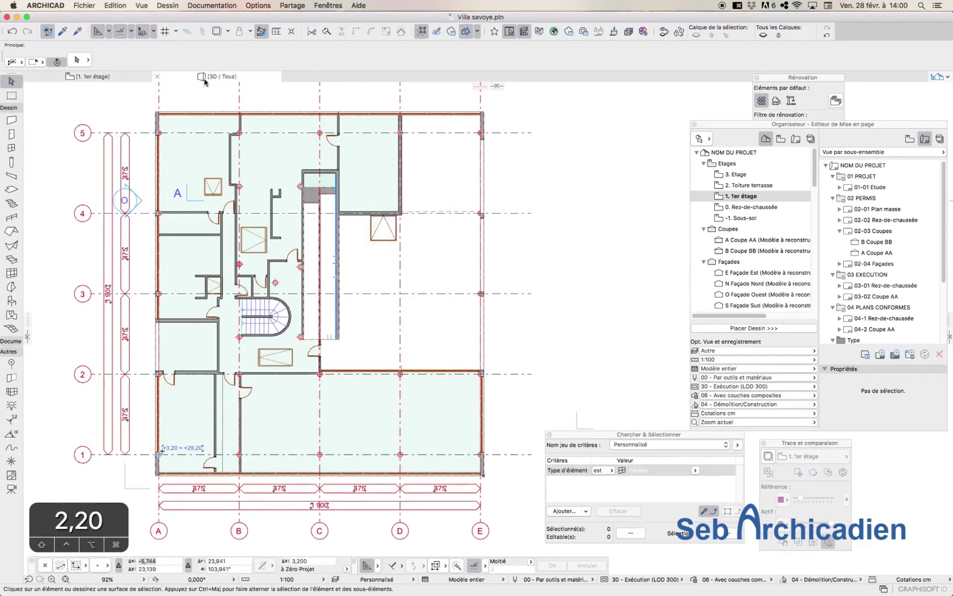
{"action": "left_click", "coordinate": [65, 579]}
{"action": "left_click_drag", "start_coordinate": [257, 467], "coordinate": [512, 387]}
{"action": "left_click", "coordinate": [108, 78]}
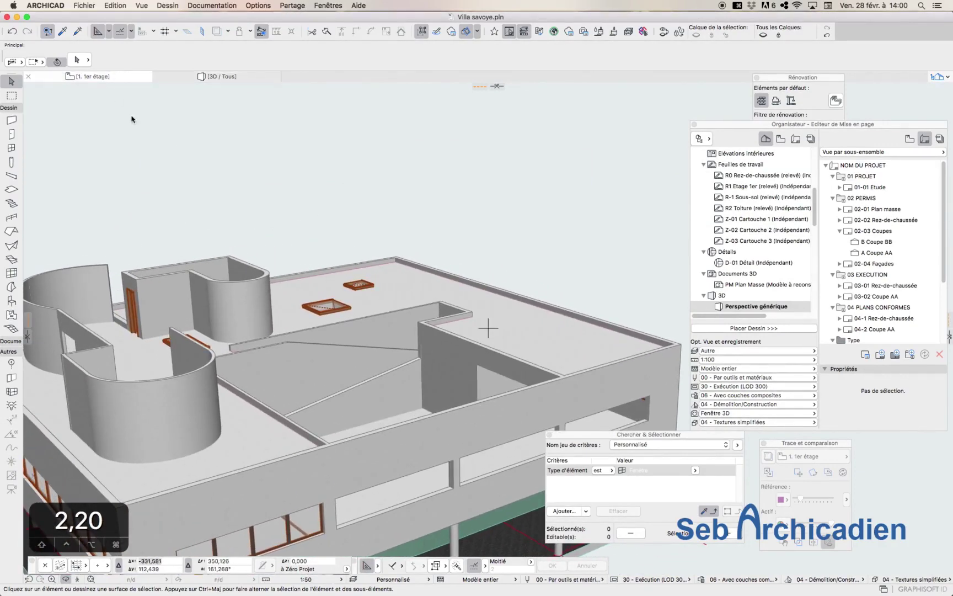
{"action": "scroll", "coordinate": [160, 231], "scroll_direction": "up", "scroll_amount": 8}
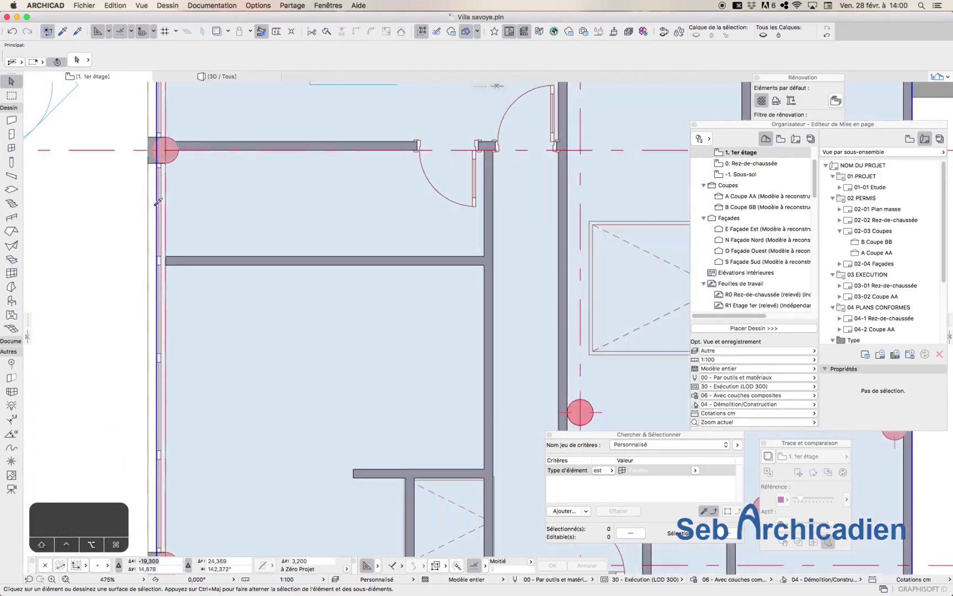
{"action": "scroll", "coordinate": [200, 230], "scroll_direction": "down", "scroll_amount": 5}
{"action": "scroll", "coordinate": [194, 380], "scroll_direction": "up", "scroll_amount": 6}
{"action": "left_click", "coordinate": [197, 379], "text": "alt"}
{"action": "scroll", "coordinate": [176, 391], "scroll_direction": "down", "scroll_amount": 6}
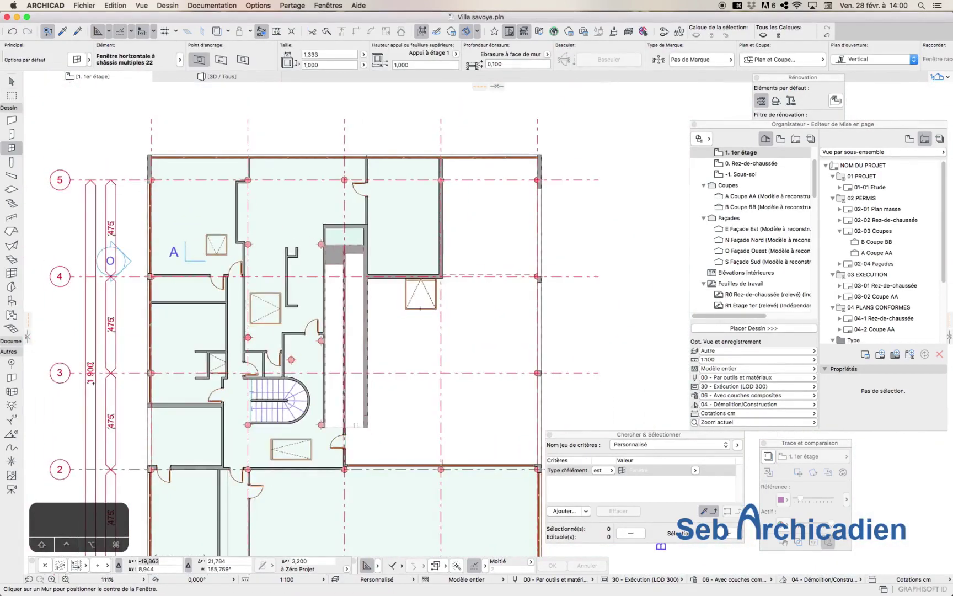
{"action": "scroll", "coordinate": [436, 256], "scroll_direction": "up", "scroll_amount": 4}
{"action": "left_click", "coordinate": [378, 308]}
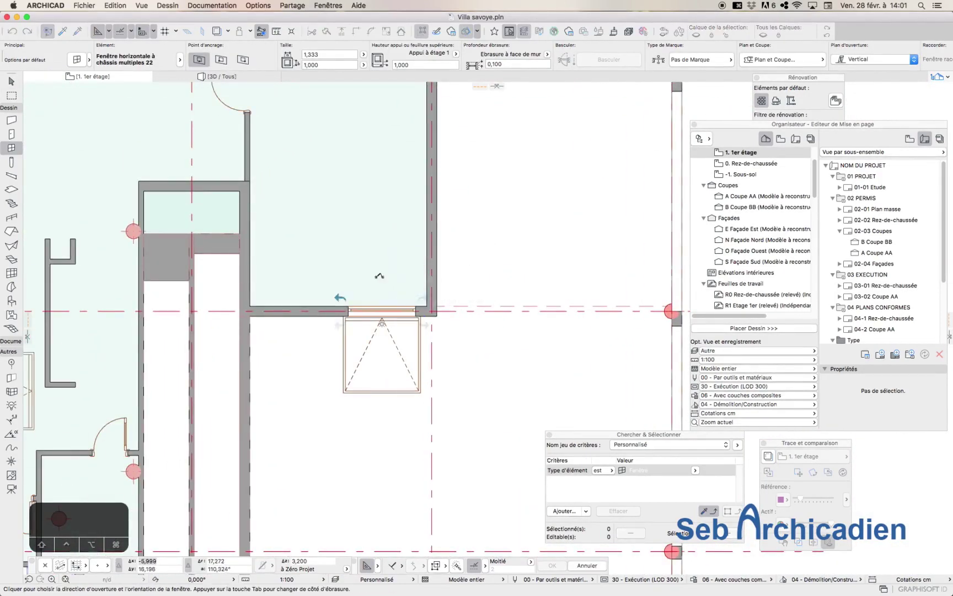
{"action": "scroll", "coordinate": [445, 396], "scroll_direction": "down", "scroll_amount": 3}
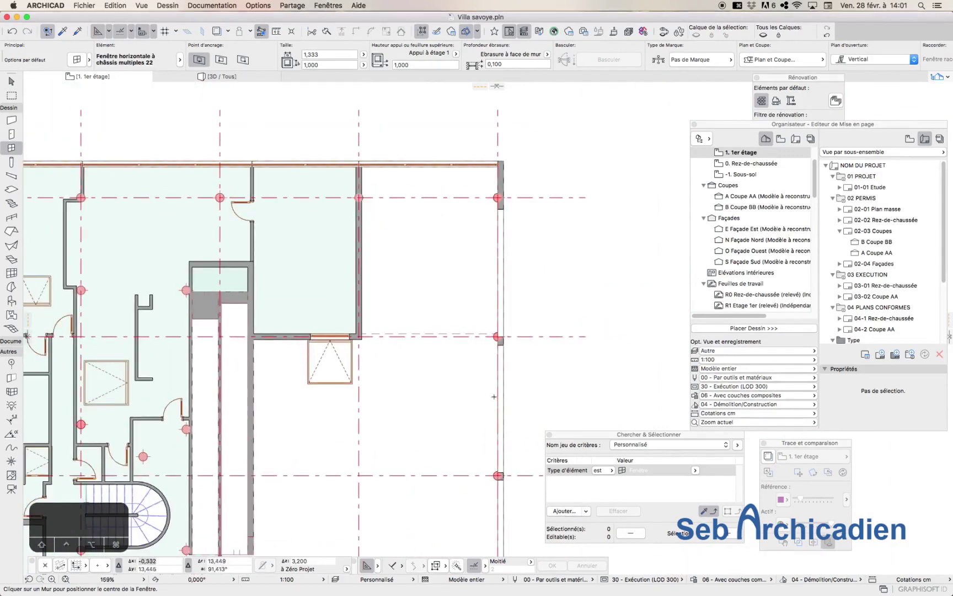
Examine the terrace openings and the sloped ramp wall in the 3D view.
{"action": "scroll", "coordinate": [448, 372], "scroll_direction": "down", "scroll_amount": 3}
{"action": "scroll", "coordinate": [321, 397], "scroll_direction": "up", "scroll_amount": 3}
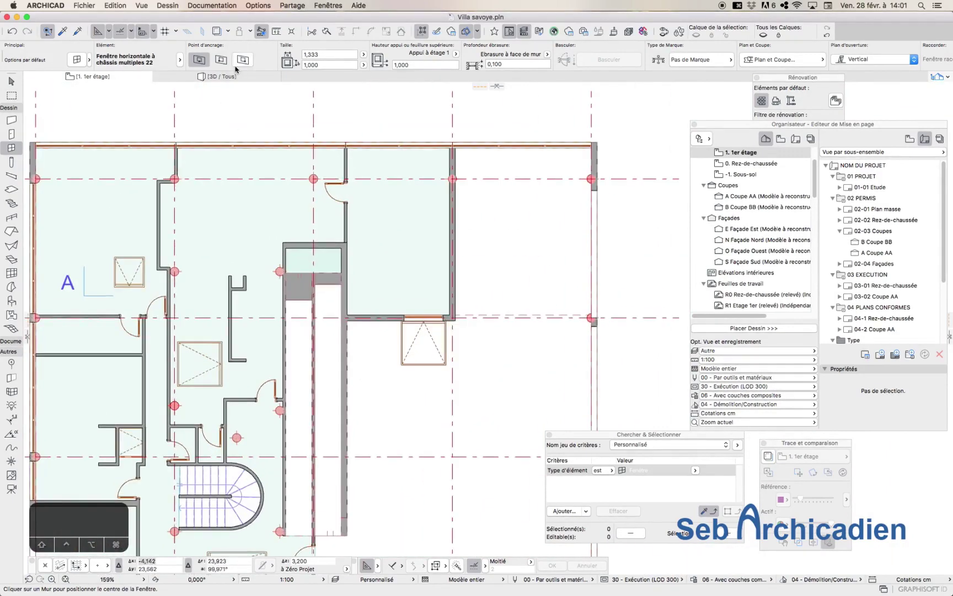
{"action": "left_click", "coordinate": [200, 76]}
{"action": "scroll", "coordinate": [488, 329], "scroll_direction": "down", "scroll_amount": 3}
{"action": "scroll", "coordinate": [489, 329], "scroll_direction": "up", "scroll_amount": 3}
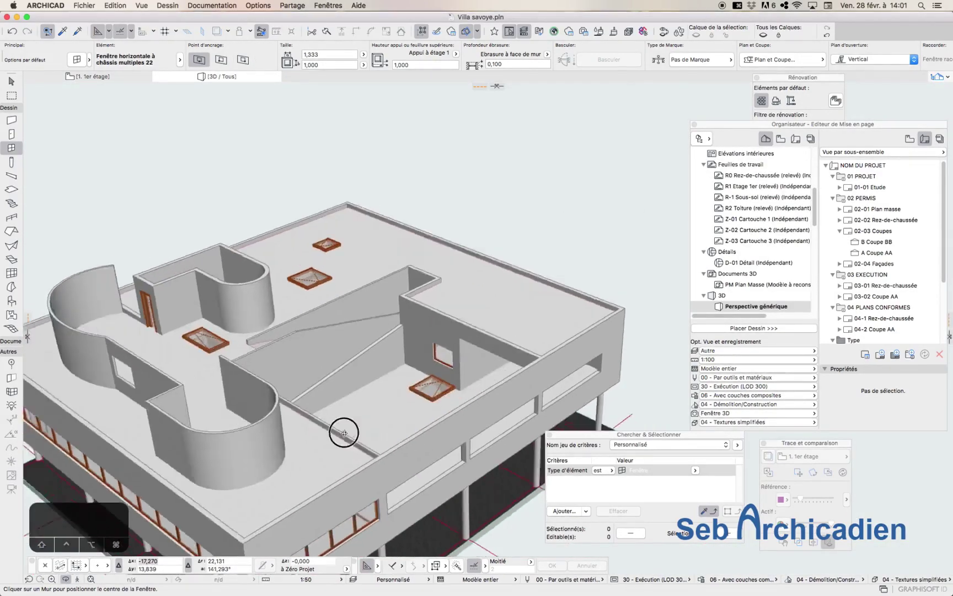
{"action": "key", "text": "Escape"}
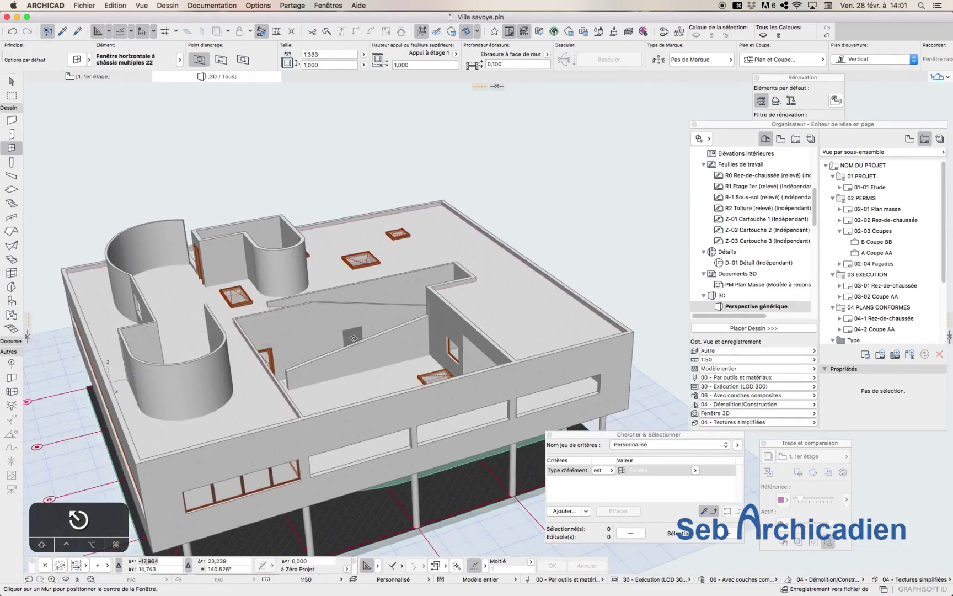
{"action": "key", "text": "f"}
{"action": "left_click", "coordinate": [328, 307]}
{"action": "left_click", "coordinate": [372, 332]}
{"action": "left_click", "coordinate": [402, 351]}
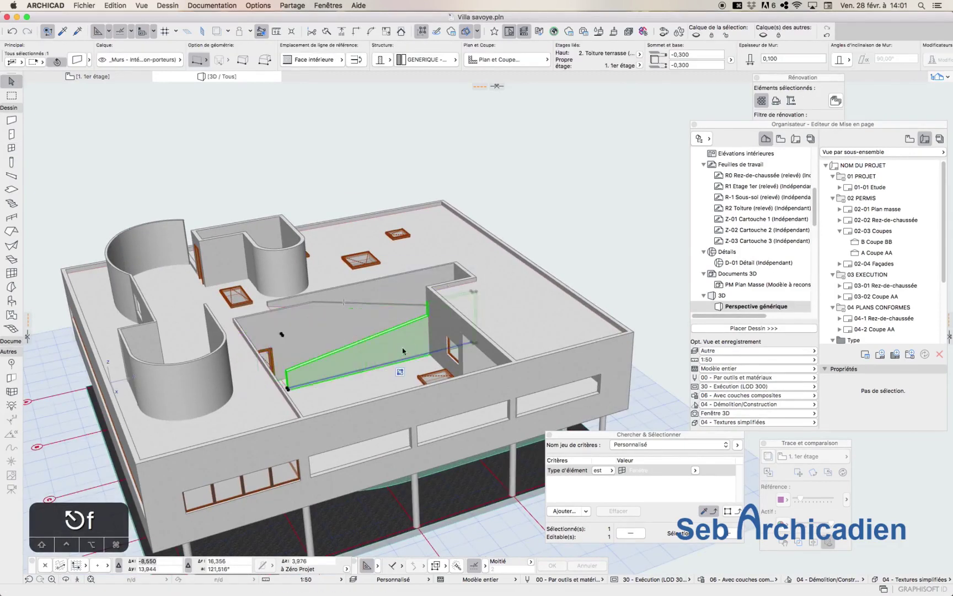
Move the hidden operator roof of the upper ramp wall vertically down by about 0.5 m.
{"action": "left_click", "coordinate": [277, 304]}
{"action": "key", "text": "super+d"}
{"action": "left_click", "coordinate": [272, 299]}
{"action": "left_click", "coordinate": [272, 312], "text": "shift"}
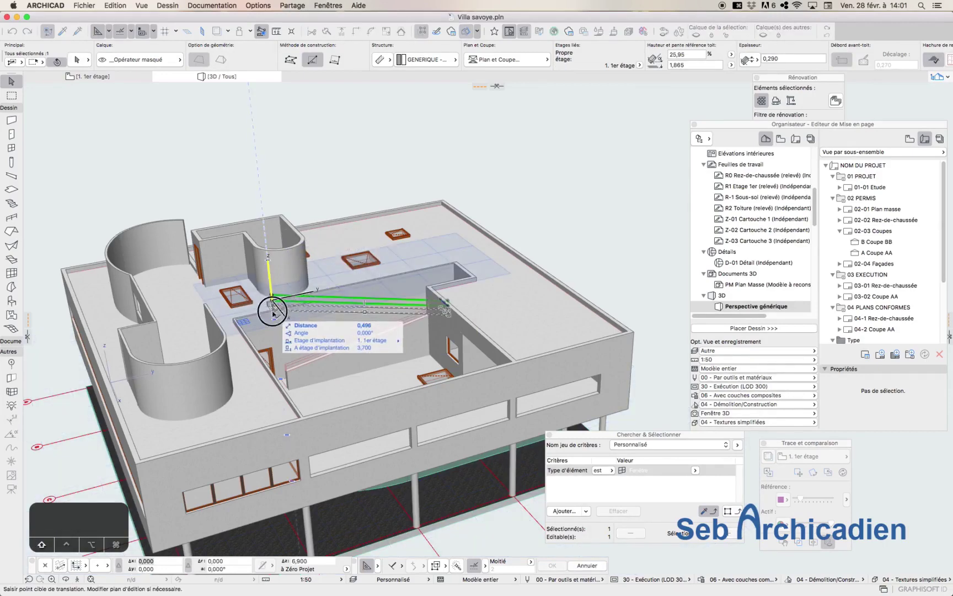
{"action": "left_click", "coordinate": [272, 312]}
Move the hidden operator roof of the lower ramp wall down to the foot of that wall.
{"action": "scroll", "coordinate": [291, 386], "scroll_direction": "up", "scroll_amount": 3}
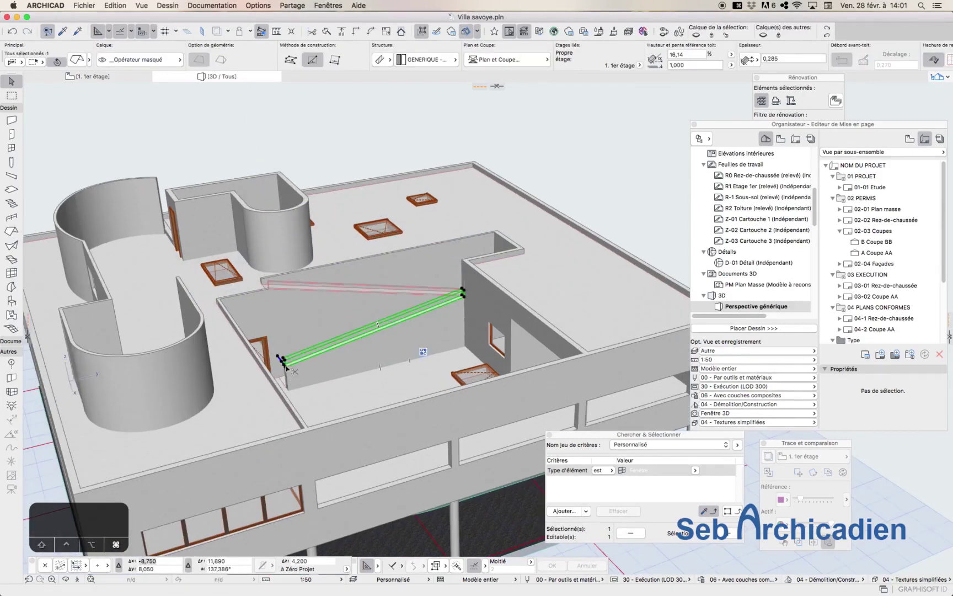
{"action": "key", "text": "super+d"}
{"action": "left_click", "coordinate": [286, 365]}
{"action": "left_click", "coordinate": [288, 390]}
{"action": "left_click", "coordinate": [619, 169]}
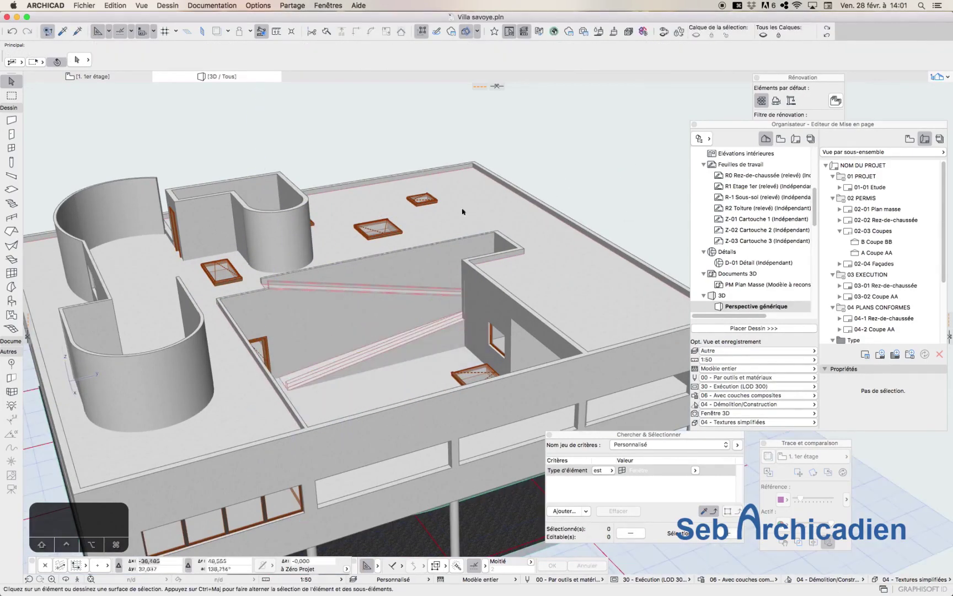
{"action": "left_click", "coordinate": [262, 285]}
{"action": "left_click", "coordinate": [699, 34]}
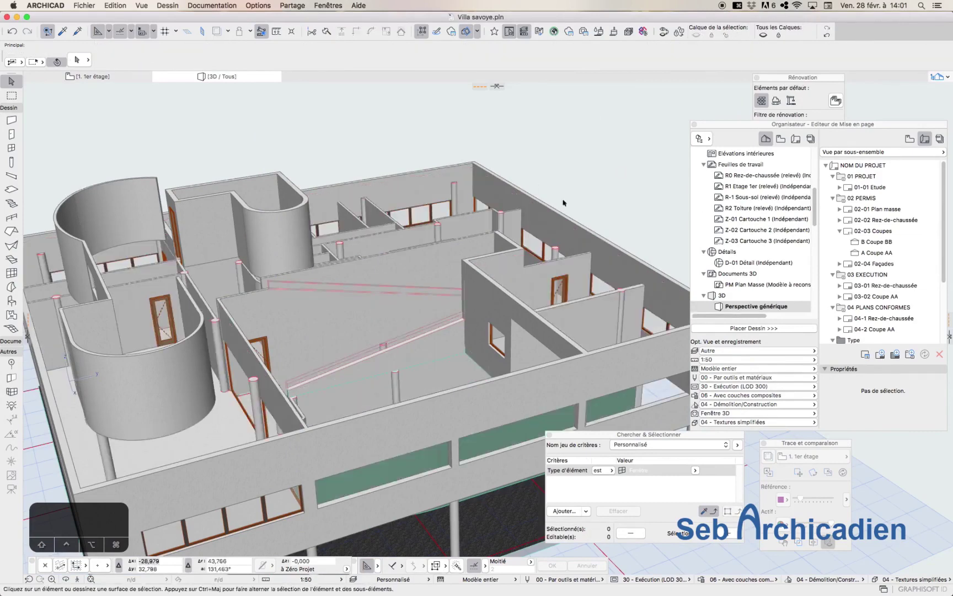
{"action": "left_click", "coordinate": [830, 36]}
Hide the layer of the operator roofs that trim the ramp walls.
{"action": "left_click", "coordinate": [276, 286]}
{"action": "left_click", "coordinate": [698, 35]}
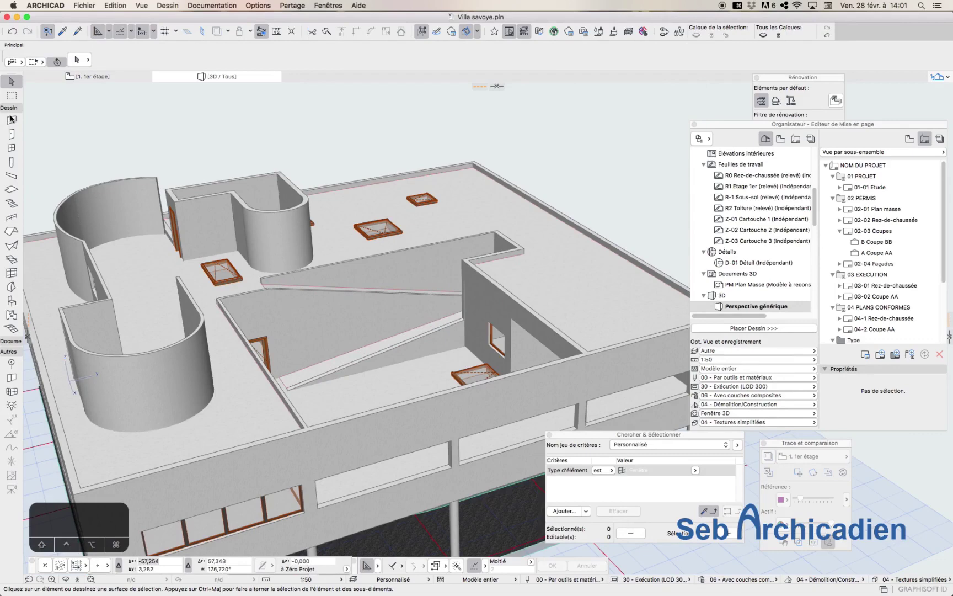
Set the default window to Fenêtre trapézoïdale 22 from the Fenêtres spéciales 22 library folder.
{"action": "left_click", "coordinate": [12, 149]}
{"action": "left_click", "coordinate": [76, 60]}
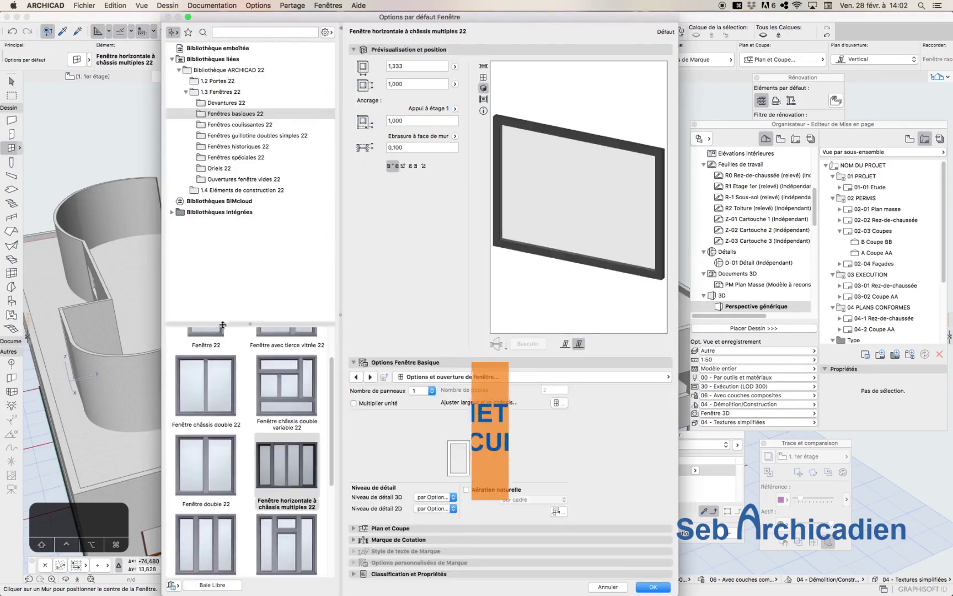
{"action": "left_click", "coordinate": [235, 157]}
{"action": "scroll", "coordinate": [251, 441], "scroll_direction": "down", "scroll_amount": 10}
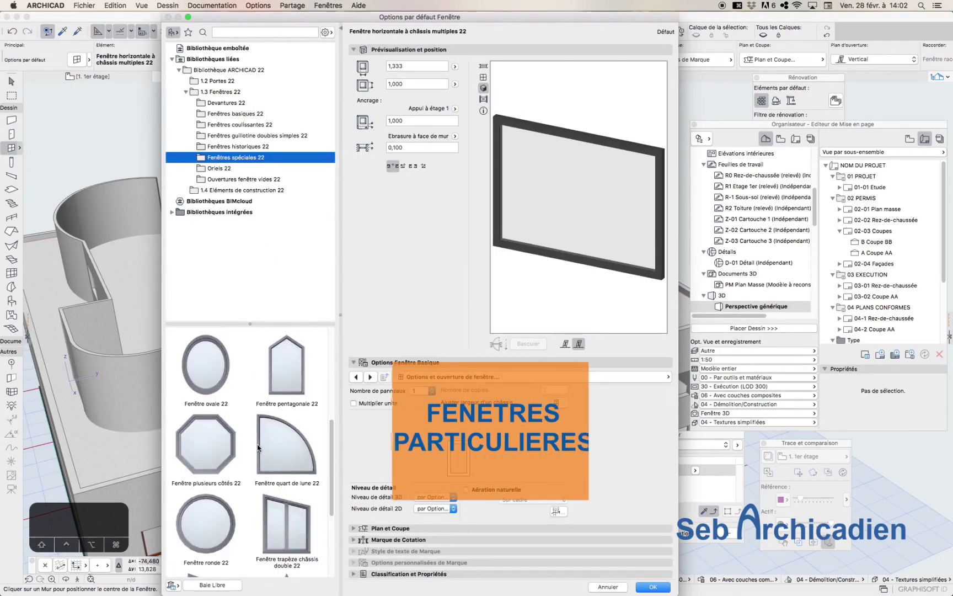
{"action": "left_click", "coordinate": [210, 464]}
{"action": "left_click", "coordinate": [652, 586]}
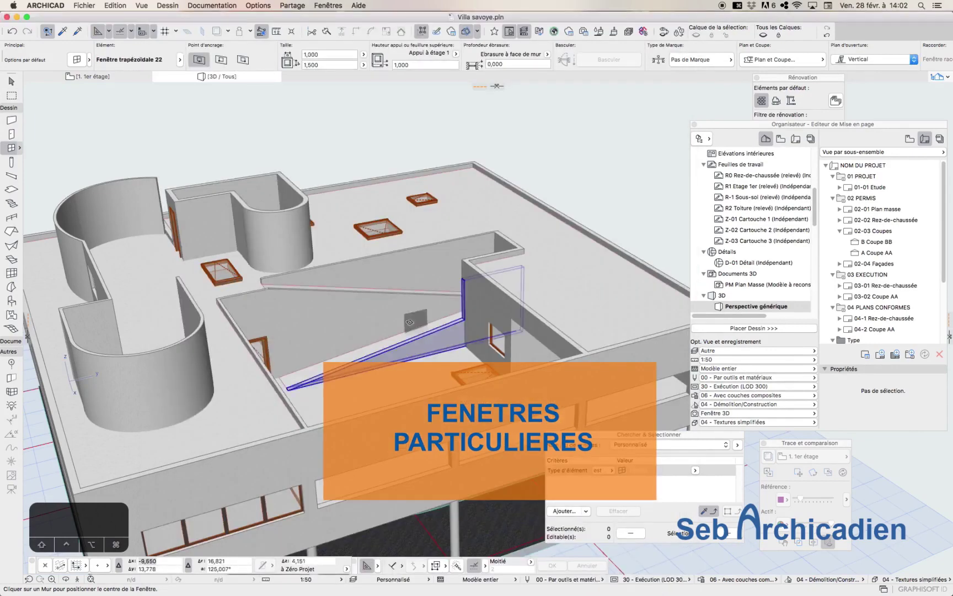
Place the trapezoidal window in the ramp wall facing the terrace, and set its height to 2,500 and its sill height to 0.
{"action": "left_click", "coordinate": [419, 356]}
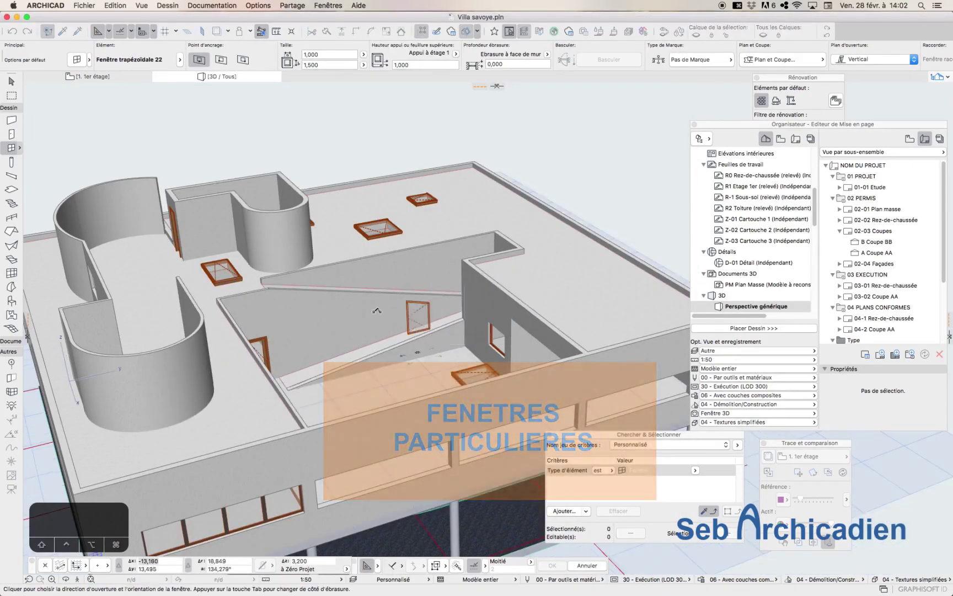
{"action": "scroll", "coordinate": [417, 352], "scroll_direction": "up", "scroll_amount": 3}
{"action": "key", "text": "f"}
{"action": "left_click", "coordinate": [410, 345]}
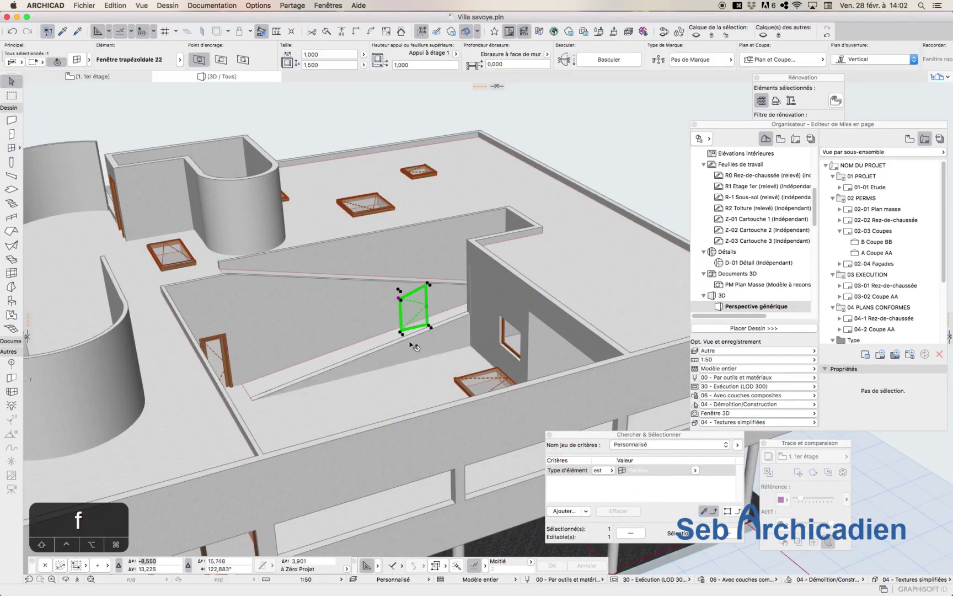
{"action": "left_click", "coordinate": [511, 360]}
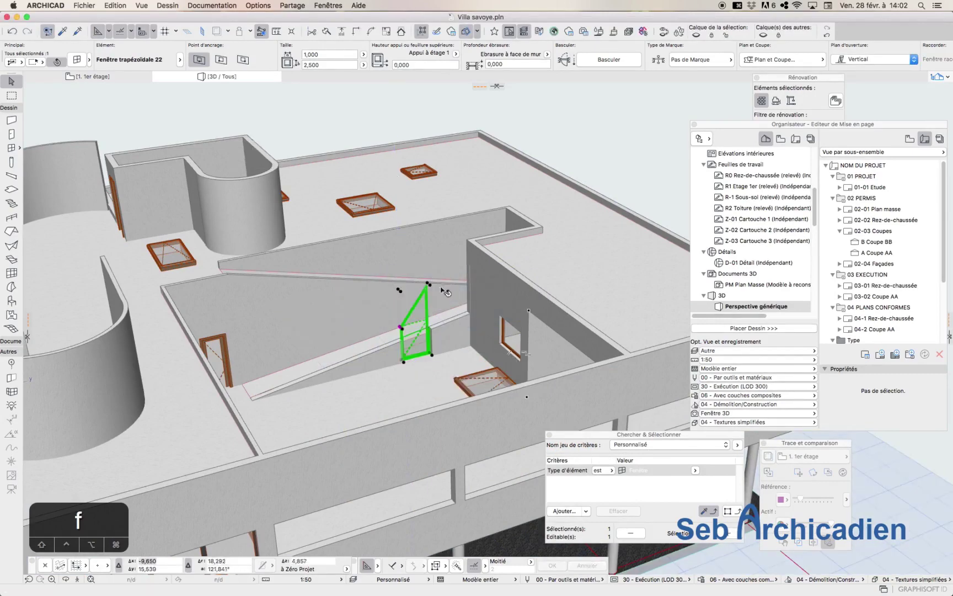
Reduce the height of the trapezoidal window in the ramp wall to about 1.802.
{"action": "left_click", "coordinate": [430, 330]}
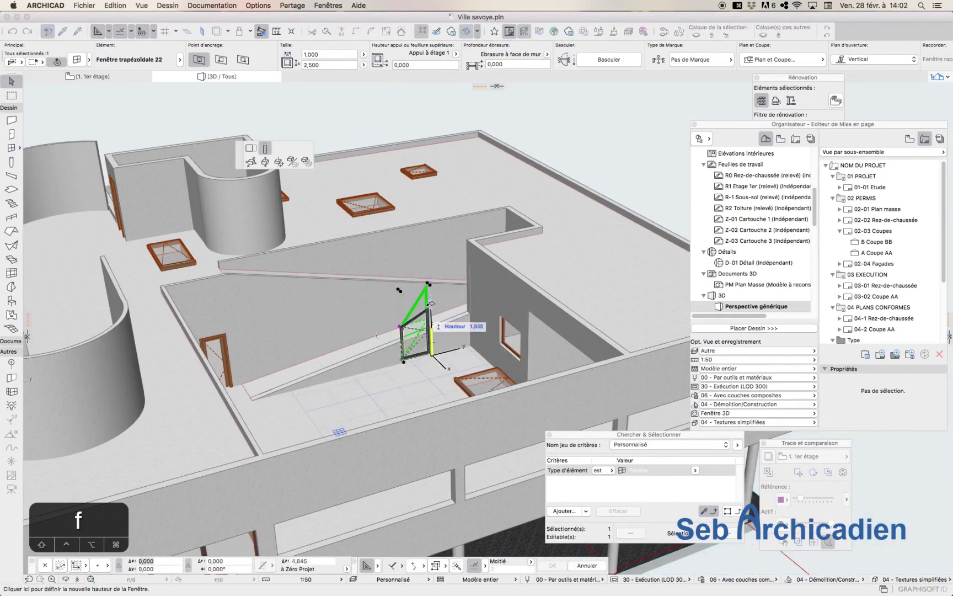
{"action": "left_click", "coordinate": [424, 307]}
{"action": "left_click", "coordinate": [401, 330]}
{"action": "key", "text": "Escape"}
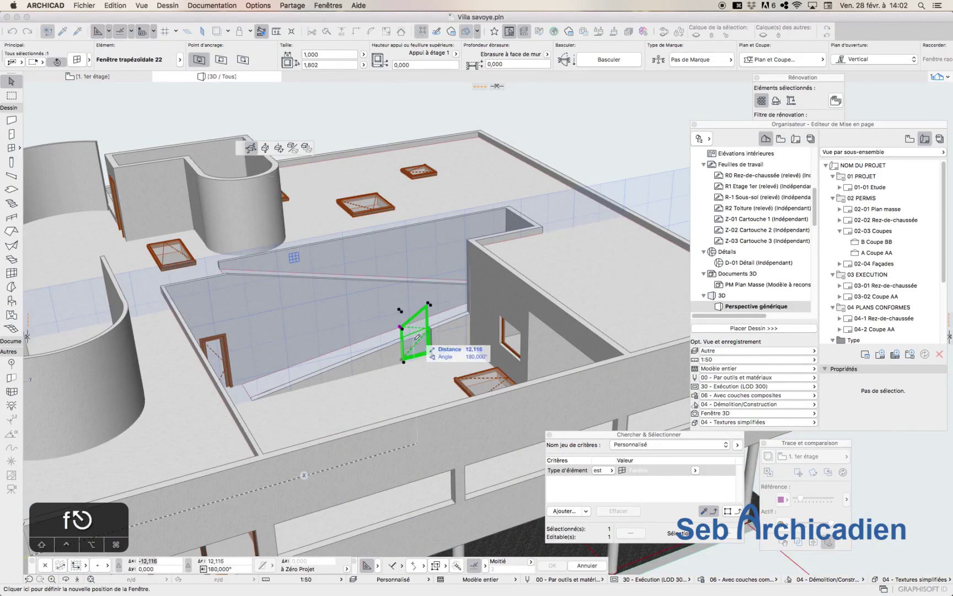
{"action": "key", "text": "Escape"}
{"action": "scroll", "coordinate": [433, 390], "scroll_direction": "up", "scroll_amount": 4}
{"action": "left_click", "coordinate": [430, 276]}
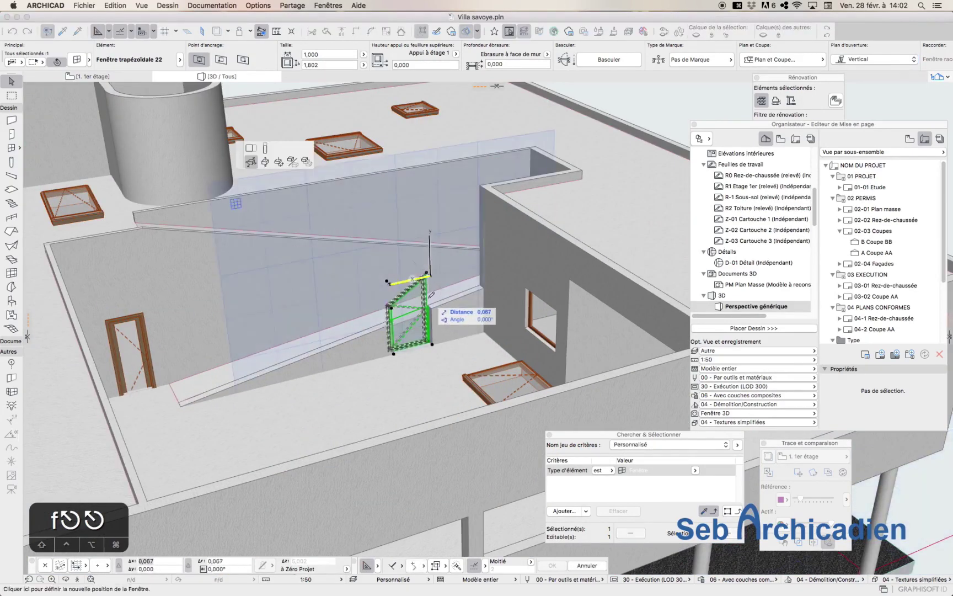
{"action": "key", "text": "Escape"}
Lower the trapezoidal window's short side beneath the ramp slope and reduce the window height to about 0.745.
{"action": "left_click", "coordinate": [391, 307]}
{"action": "left_click", "coordinate": [408, 329]}
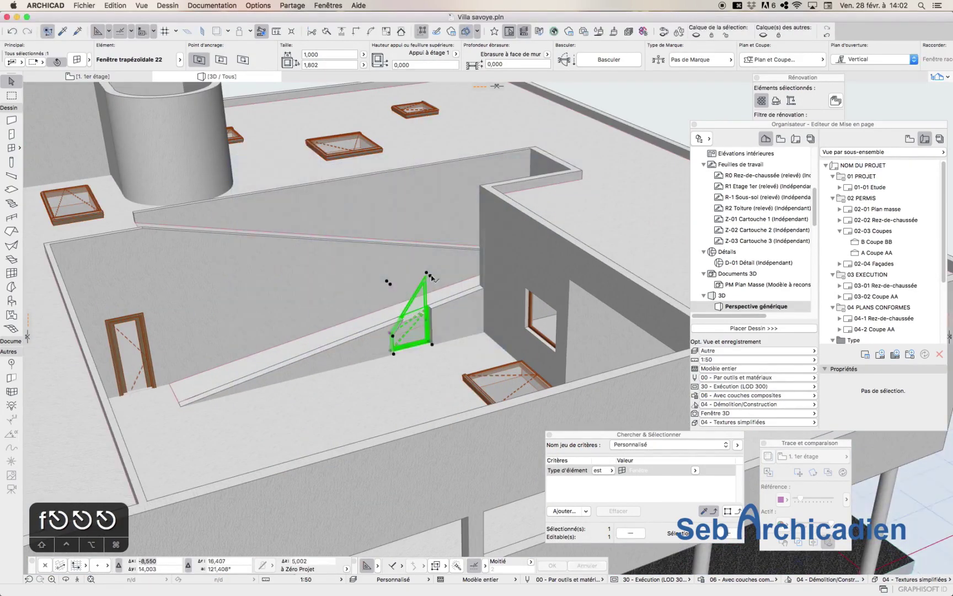
{"action": "left_click", "coordinate": [388, 282]}
{"action": "left_click", "coordinate": [265, 161]}
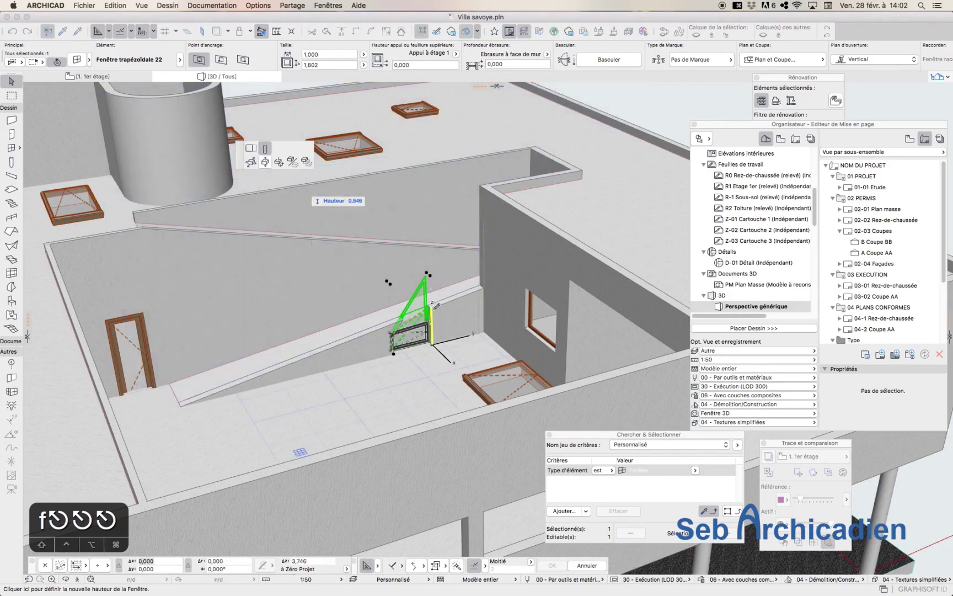
{"action": "left_click", "coordinate": [434, 319]}
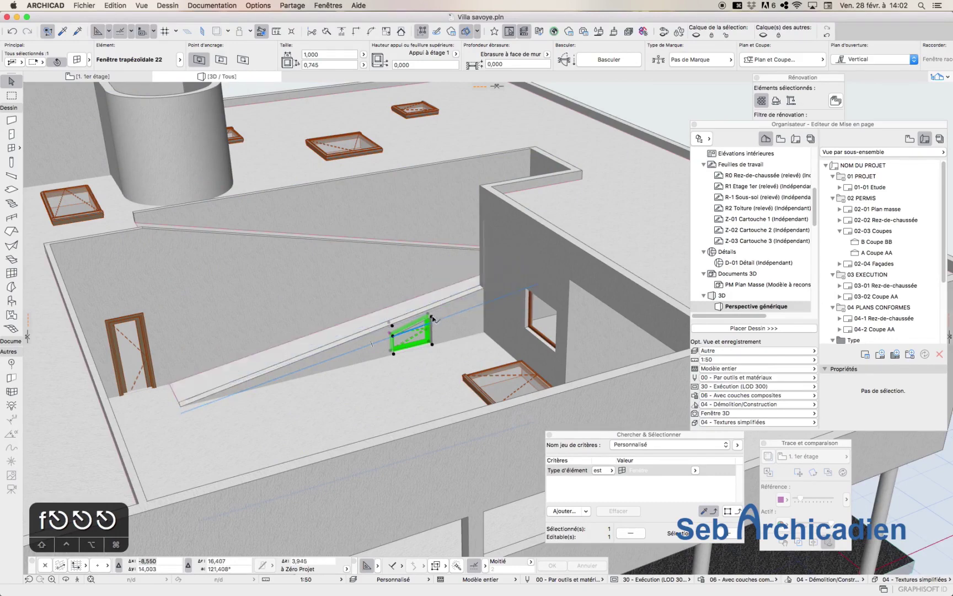
Stretch the trapezoidal window to the wall corner at a width of 2.397, and raise its height to 0.870.
{"action": "left_click", "coordinate": [434, 319]}
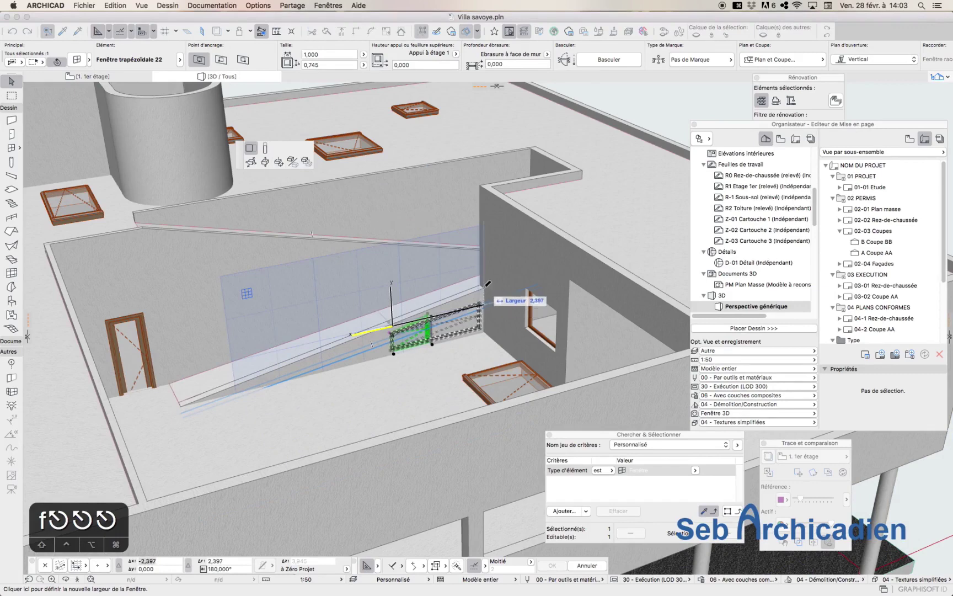
{"action": "scroll", "coordinate": [482, 308], "scroll_direction": "up", "scroll_amount": 5}
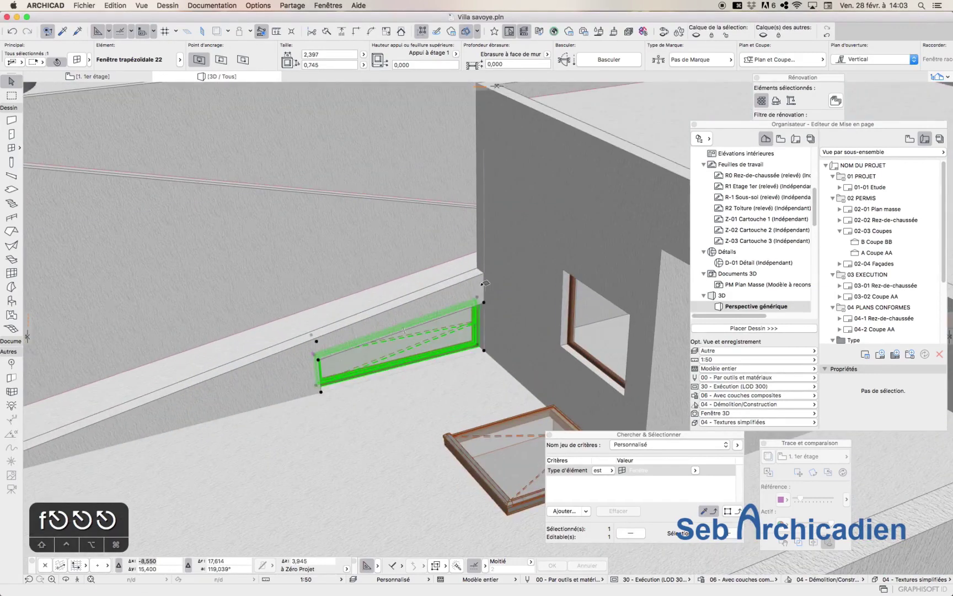
{"action": "left_click", "coordinate": [483, 302]}
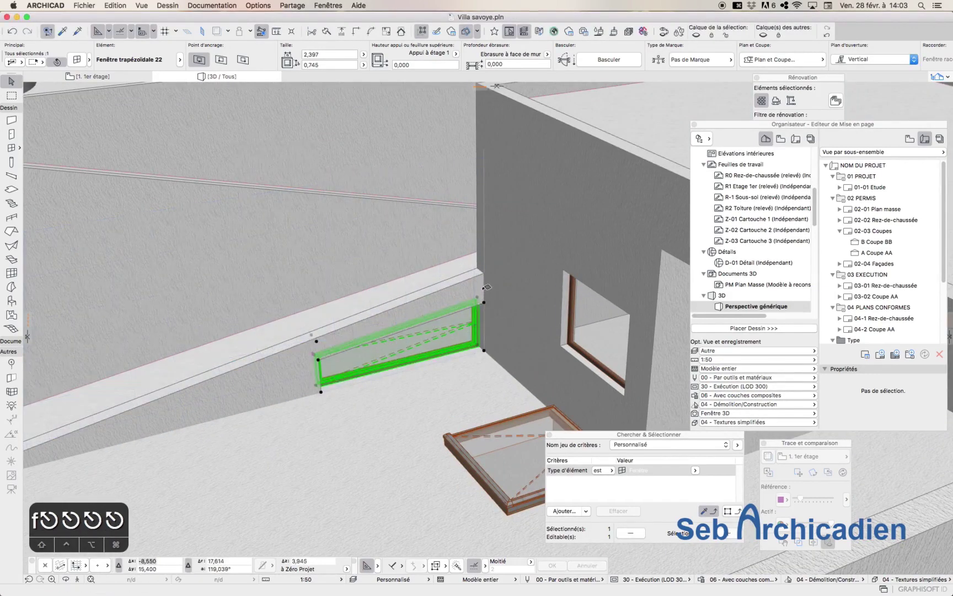
{"action": "left_click", "coordinate": [485, 287]}
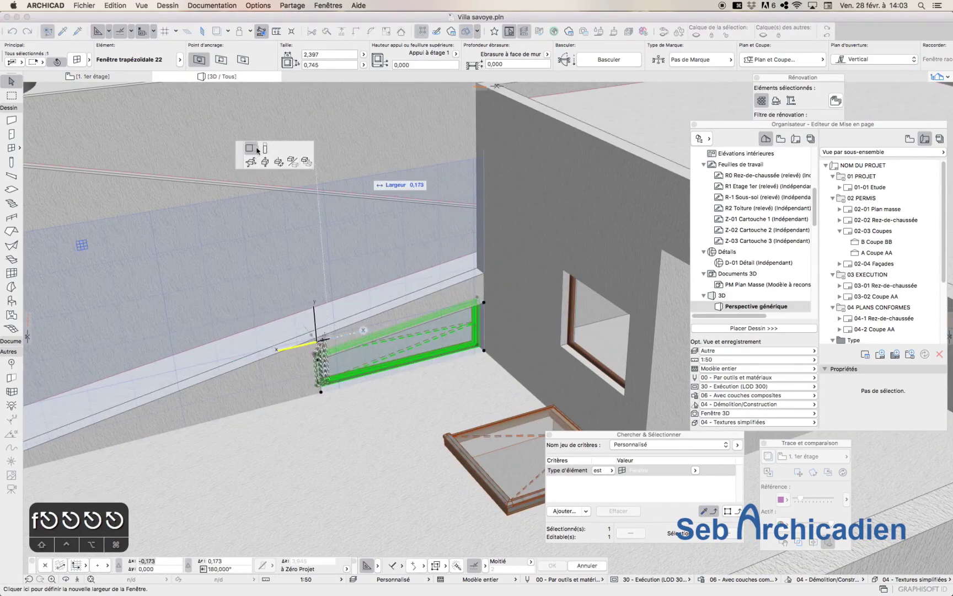
{"action": "left_click", "coordinate": [430, 352]}
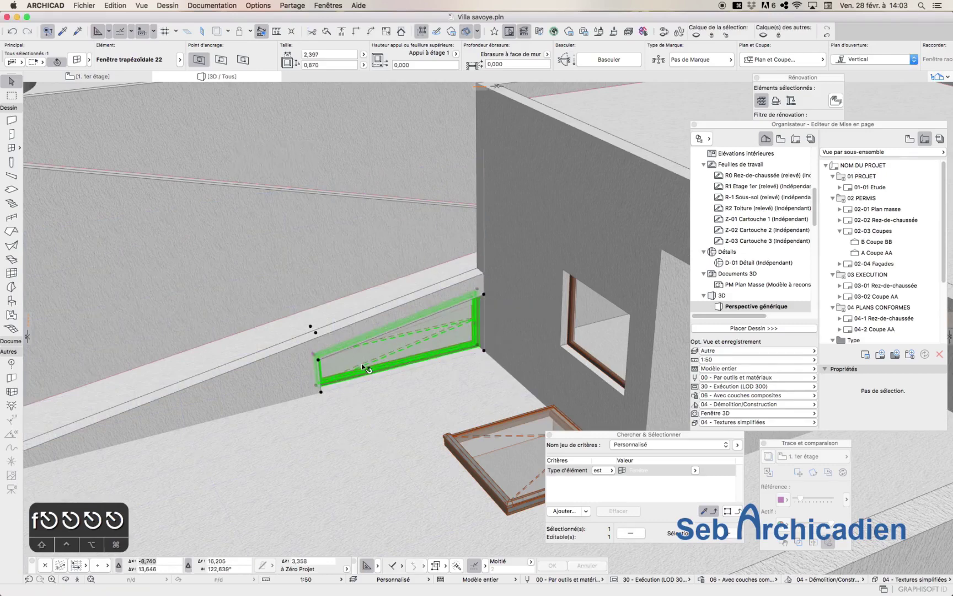
Set the trapezoidal window's sash type to A carreaux, with 6 panels vertically and 2 horizontally.
{"action": "left_click", "coordinate": [77, 56]}
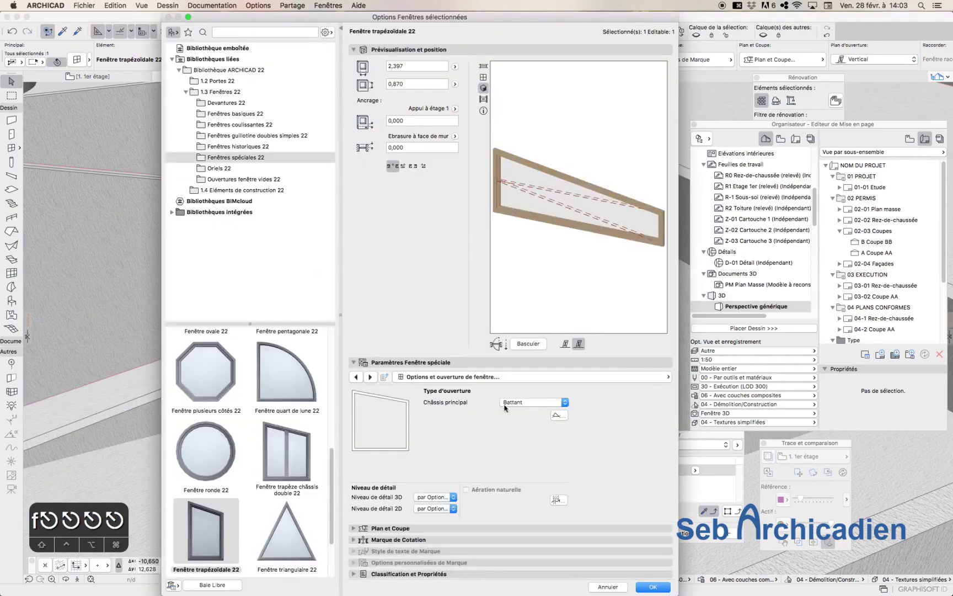
{"action": "left_click", "coordinate": [652, 587]}
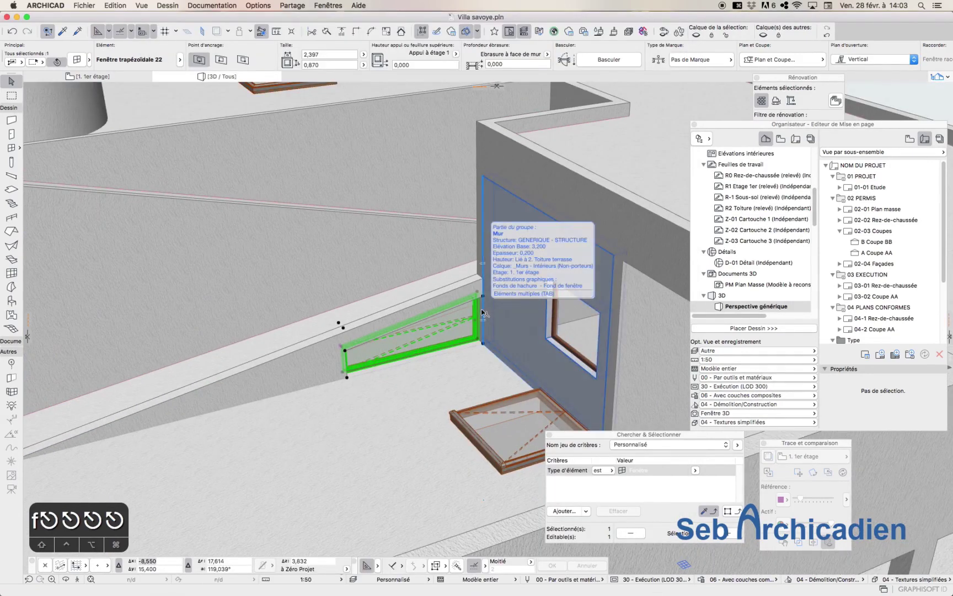
{"action": "left_click", "coordinate": [77, 59]}
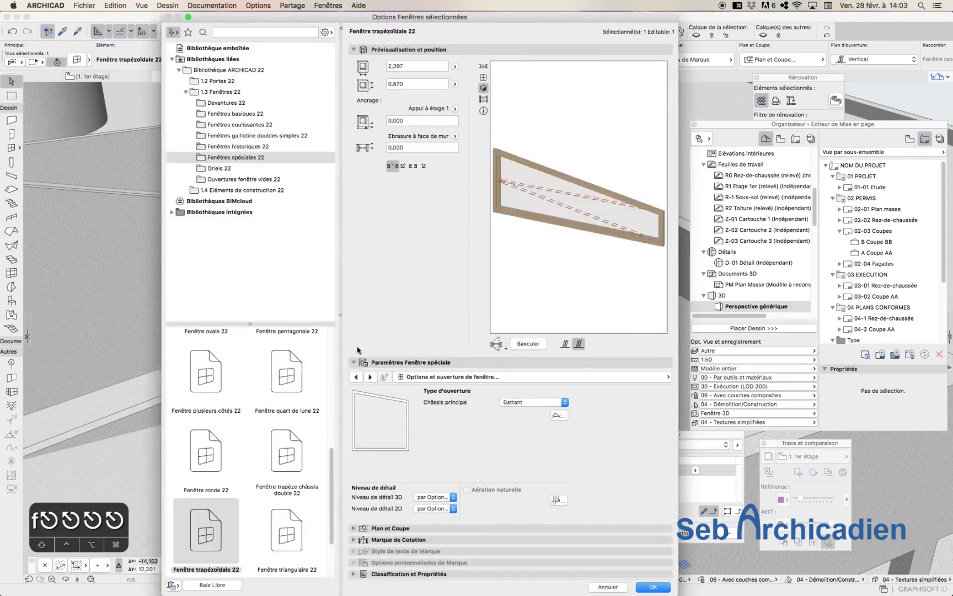
{"action": "left_click", "coordinate": [460, 379]}
{"action": "left_click", "coordinate": [723, 421]}
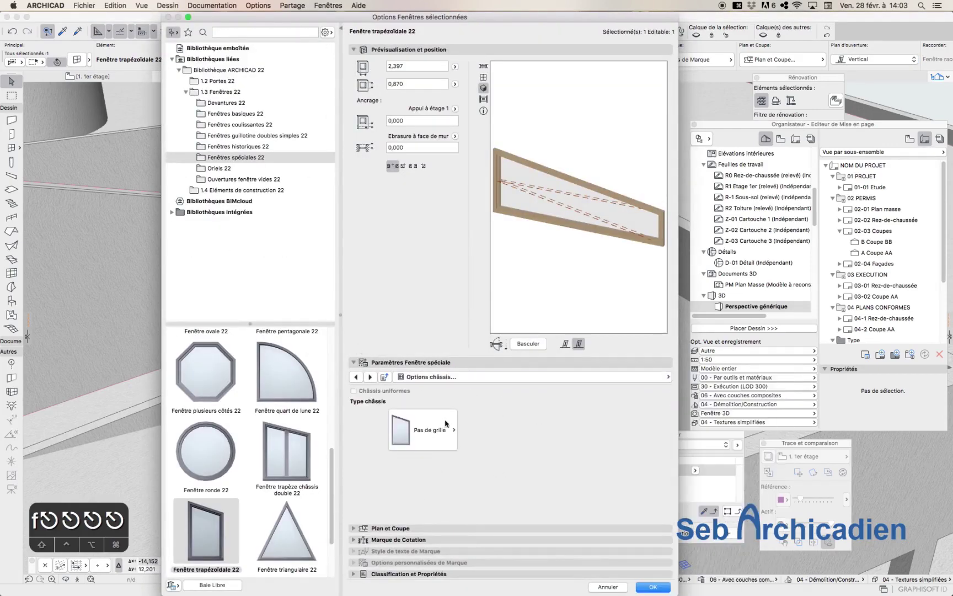
{"action": "left_click", "coordinate": [430, 433]}
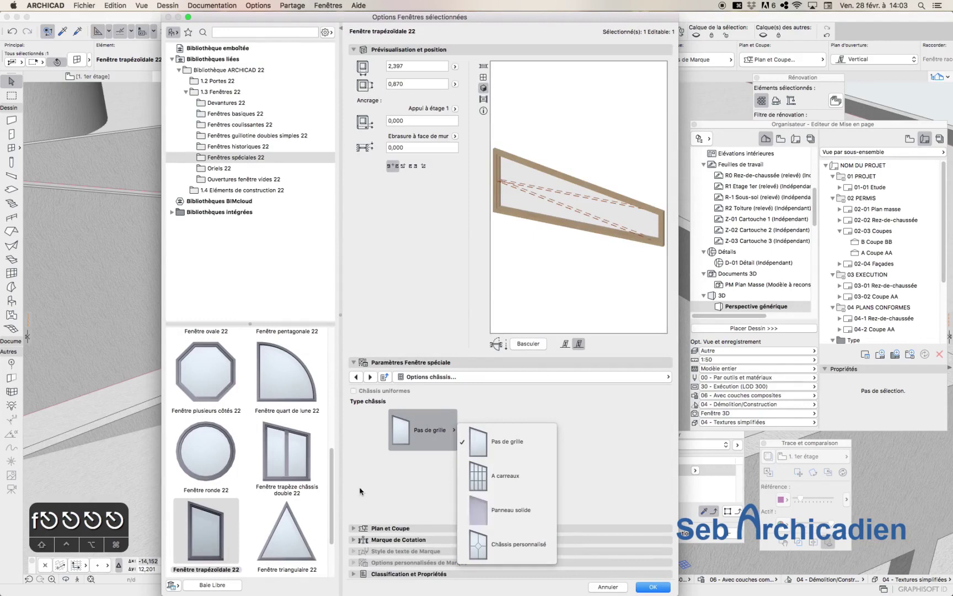
{"action": "left_click", "coordinate": [520, 538]}
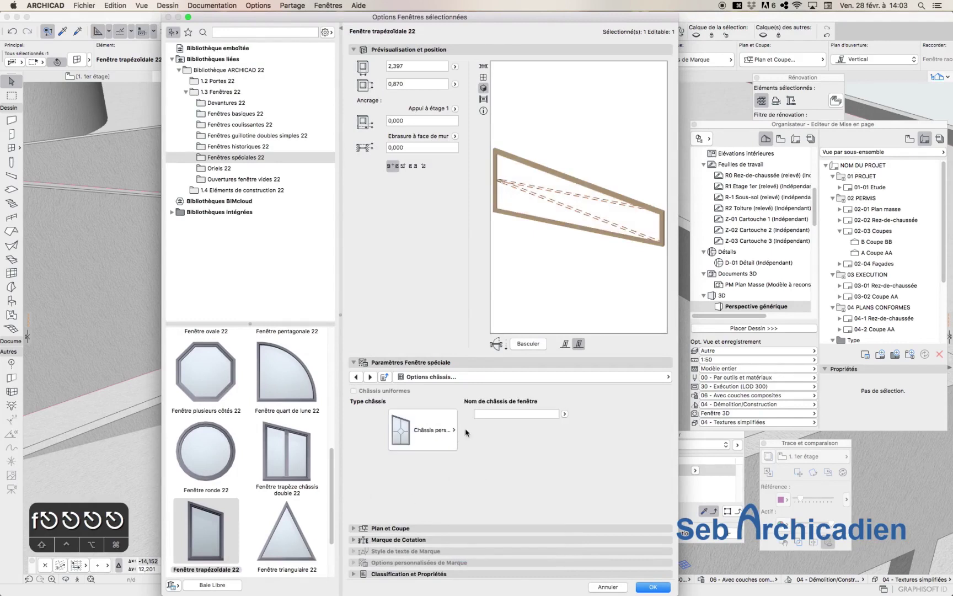
{"action": "left_click", "coordinate": [566, 414]}
{"action": "left_click", "coordinate": [453, 420]}
{"action": "left_click", "coordinate": [507, 479]}
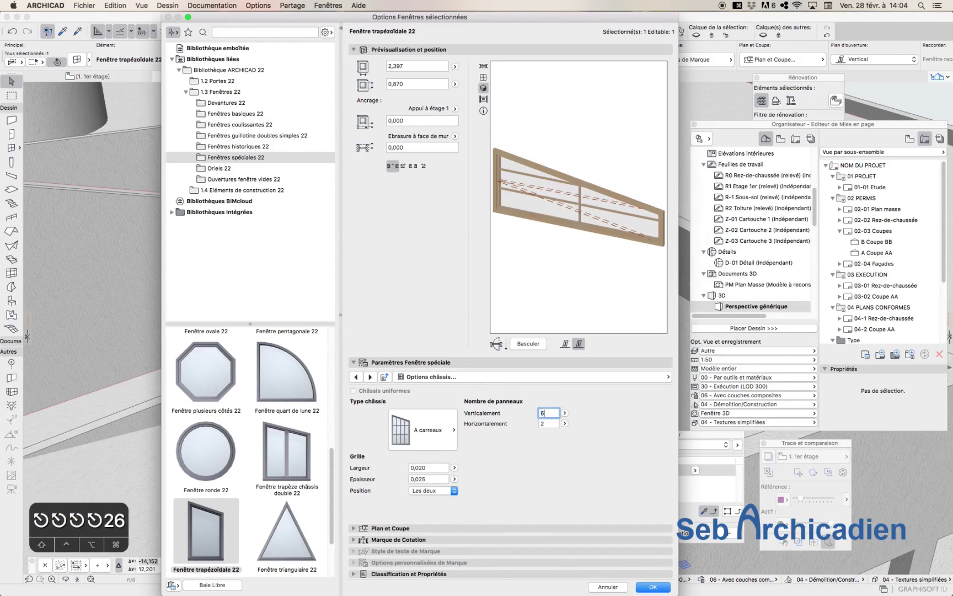
{"action": "key", "text": "Return"}
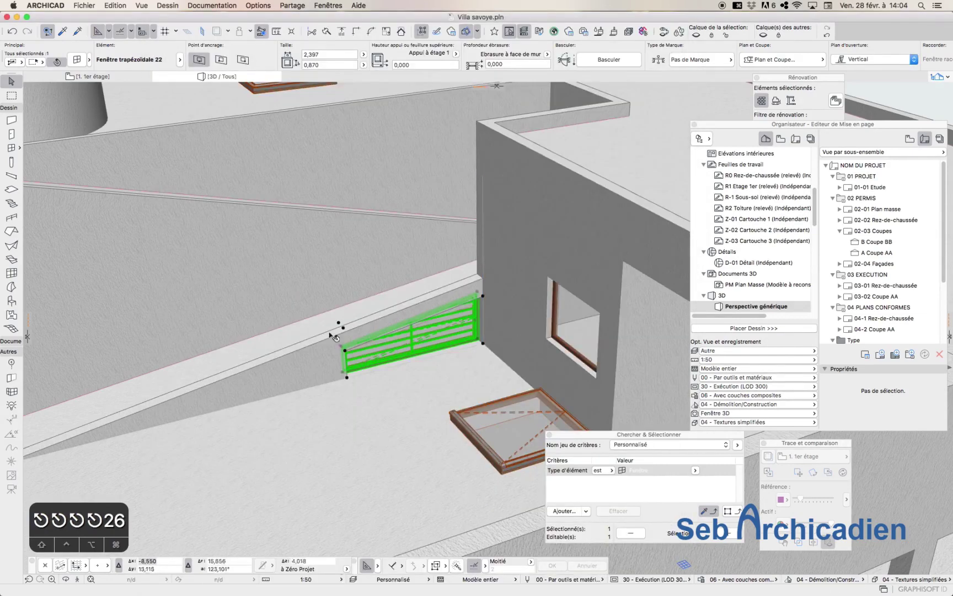
Copy the gridded trapezoidal window down along the ramp wall, leaving a narrow strip of wall between the two windows.
{"action": "left_click", "coordinate": [345, 350]}
{"action": "key", "text": "Escape"}
{"action": "key", "text": "@"}
{"action": "key", "text": "Escape"}
{"action": "left_click", "coordinate": [481, 345]}
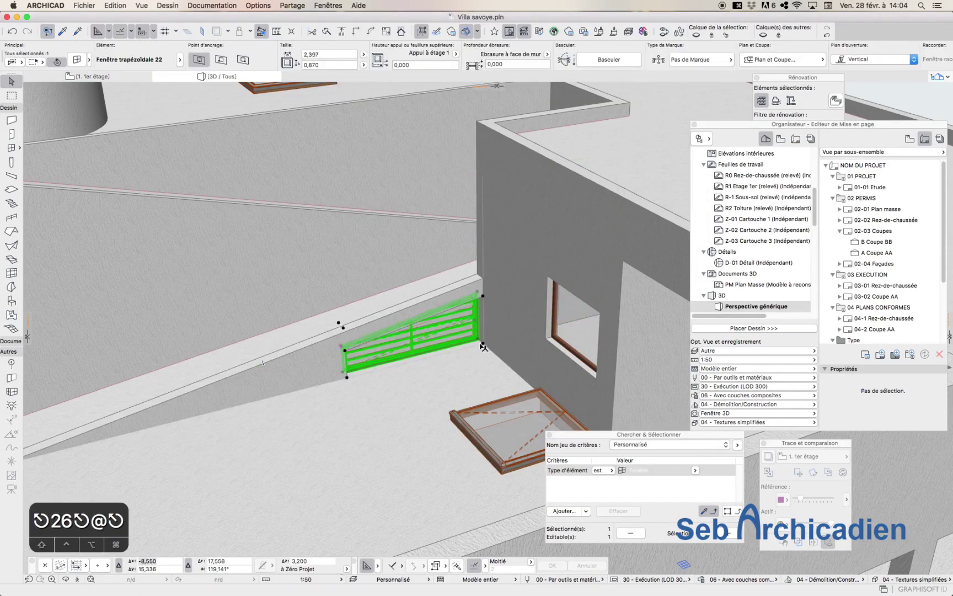
{"action": "left_click_drag", "start_coordinate": [483, 344], "coordinate": [331, 380]}
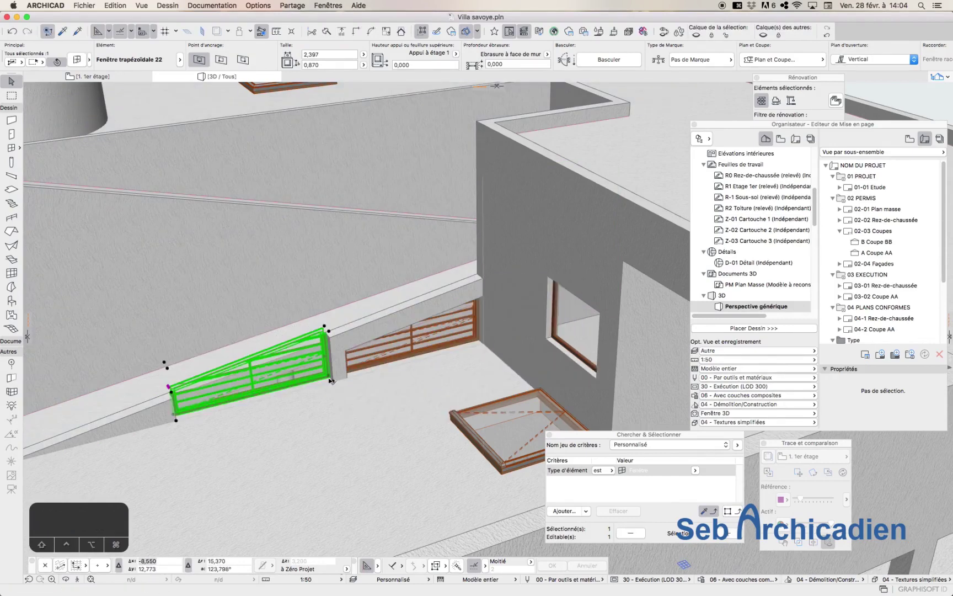
Lower the copied window's short side to follow the ramp slope and reduce its height to 0.479.
{"action": "left_click", "coordinate": [172, 393]}
{"action": "left_click", "coordinate": [172, 406]}
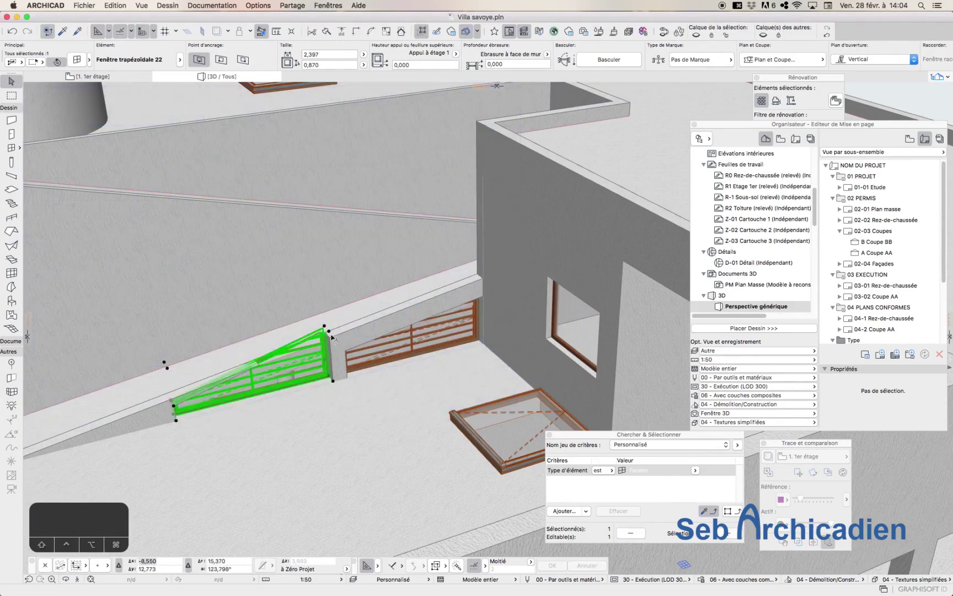
{"action": "left_click", "coordinate": [329, 332]}
{"action": "left_click", "coordinate": [264, 149]}
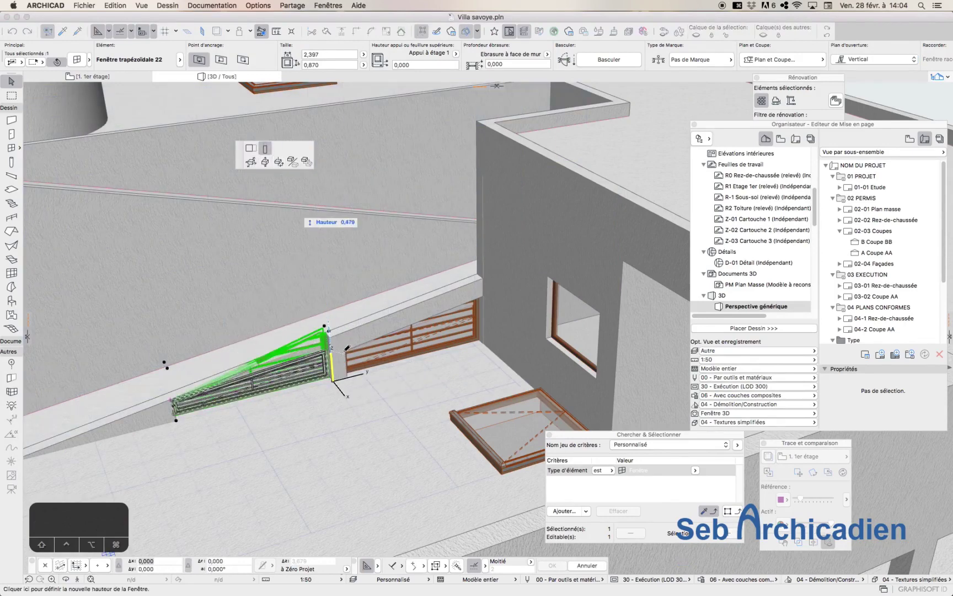
{"action": "key", "text": "space"}
{"action": "left_click", "coordinate": [391, 398]}
{"action": "left_click", "coordinate": [308, 363]}
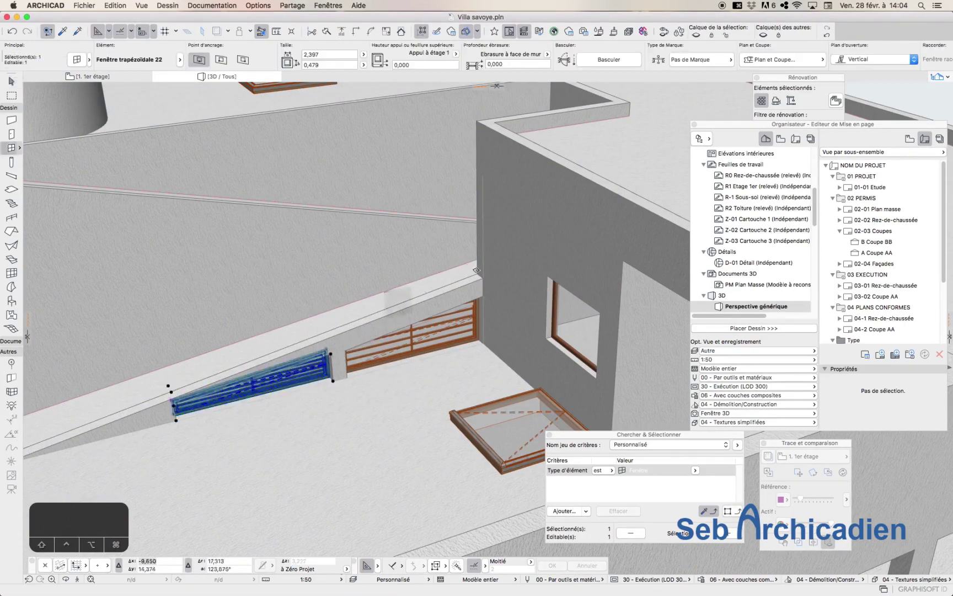
{"action": "scroll", "coordinate": [251, 322], "scroll_direction": "down", "scroll_amount": 5}
{"action": "key", "text": "Escape"}
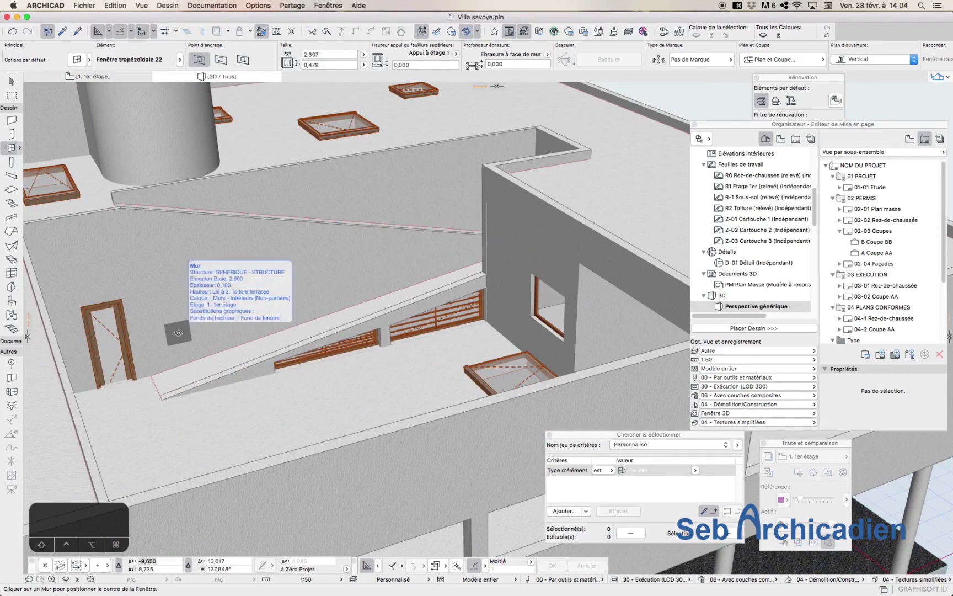
Set the default window to Fenêtre déformée 22 and place one in the wall behind the ramp, beside the door.
{"action": "left_click", "coordinate": [75, 59]}
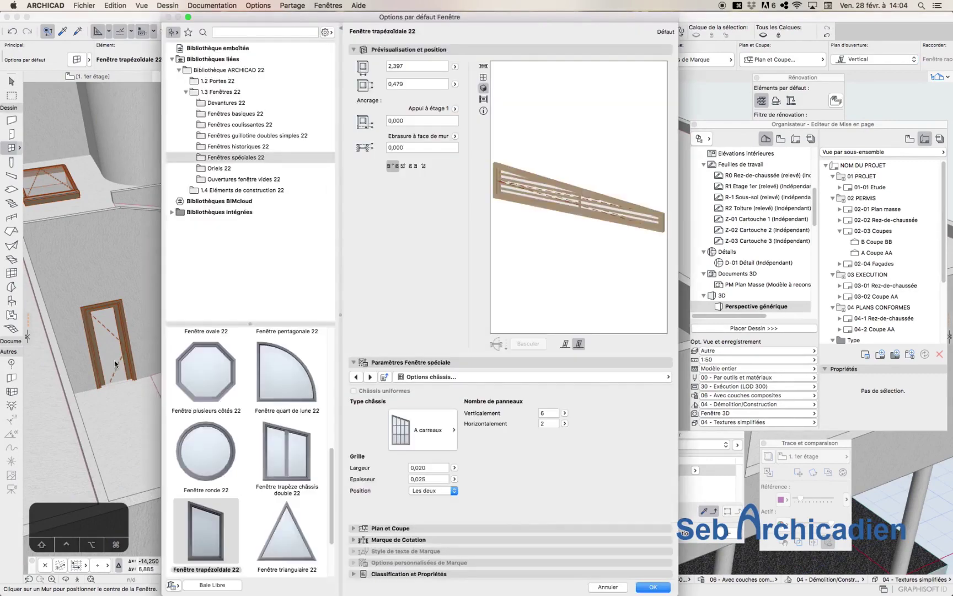
{"action": "scroll", "coordinate": [254, 441], "scroll_direction": "down", "scroll_amount": 5}
{"action": "scroll", "coordinate": [318, 441], "scroll_direction": "up", "scroll_amount": 2}
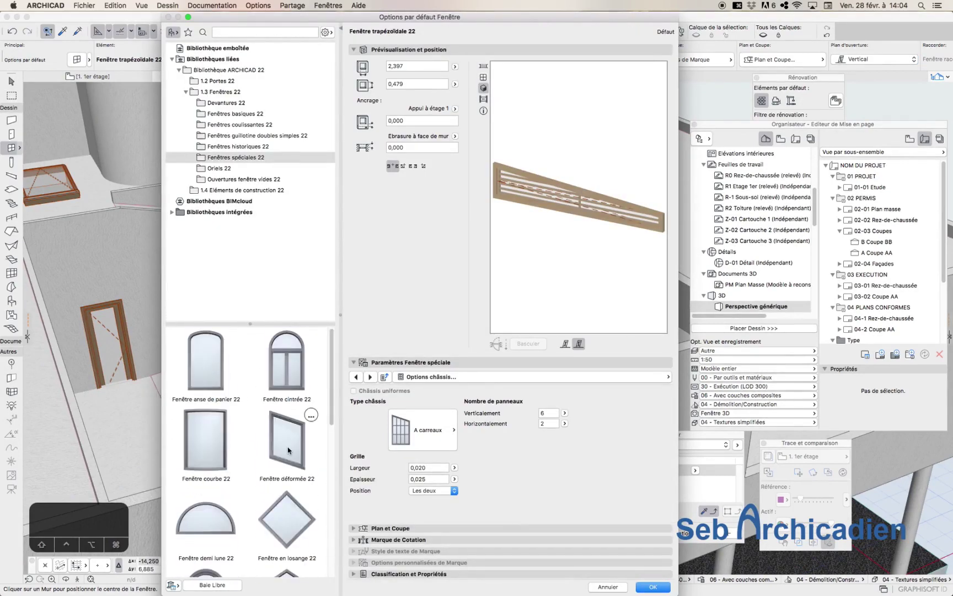
{"action": "left_click", "coordinate": [287, 442]}
{"action": "key", "text": "Return"}
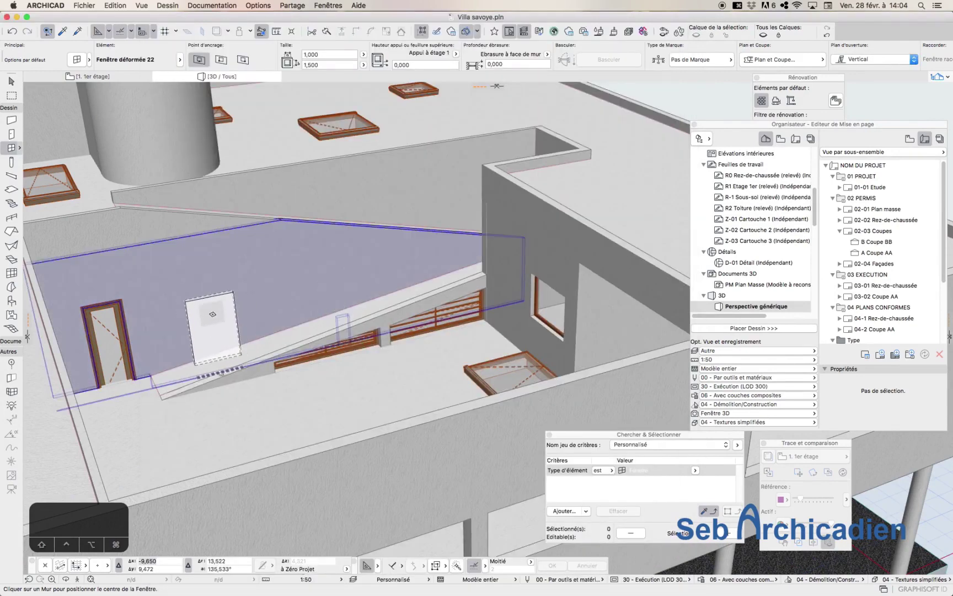
{"action": "left_click", "coordinate": [224, 325]}
{"action": "left_click", "coordinate": [268, 334]}
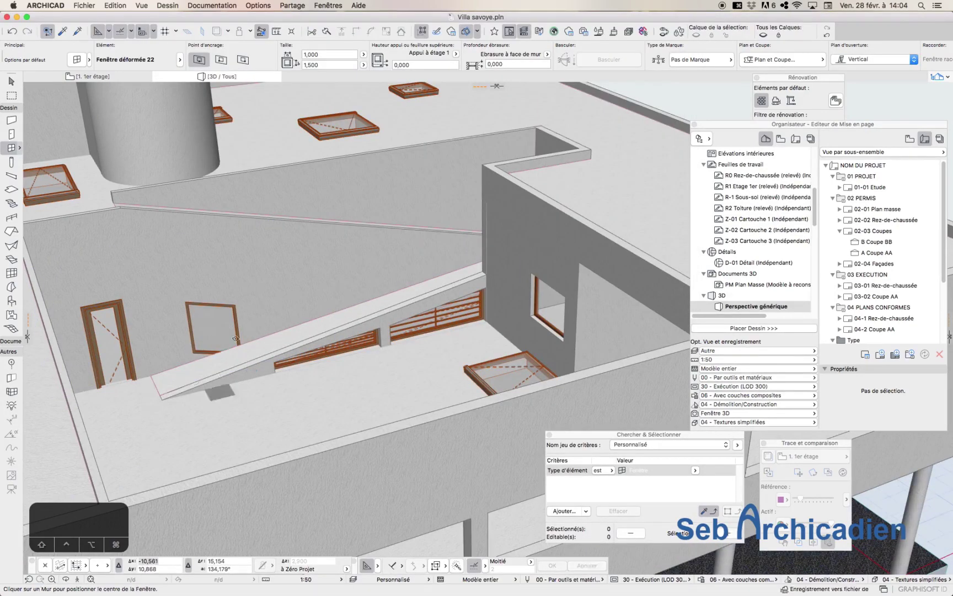
Raise the deformed window's ramp-side corners above the ramp edge, giving a height of 1.202 and a sill height of 0.298.
{"action": "key", "text": "f"}
{"action": "left_click", "coordinate": [238, 327]}
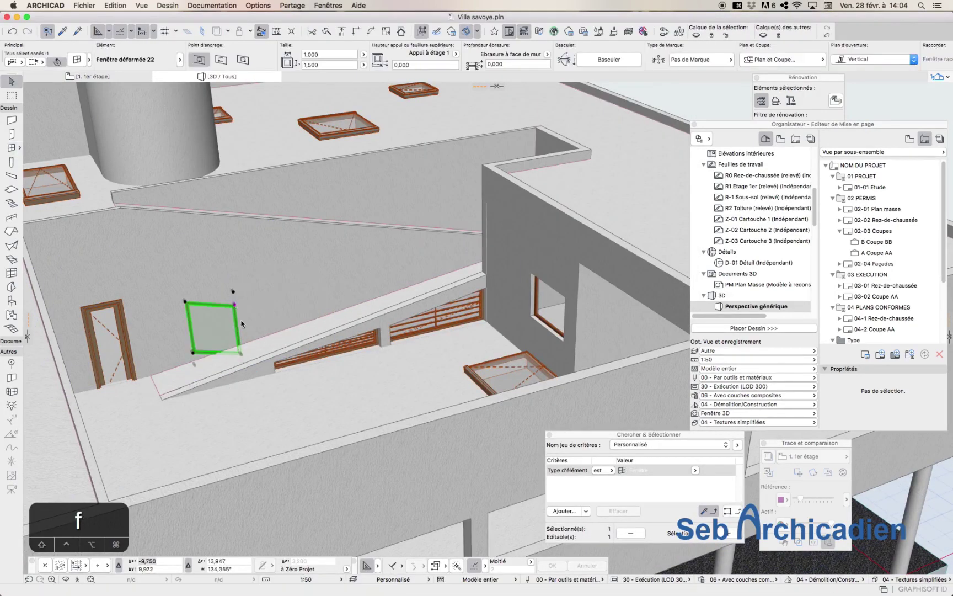
{"action": "left_click", "coordinate": [239, 323]}
{"action": "left_click", "coordinate": [234, 292]}
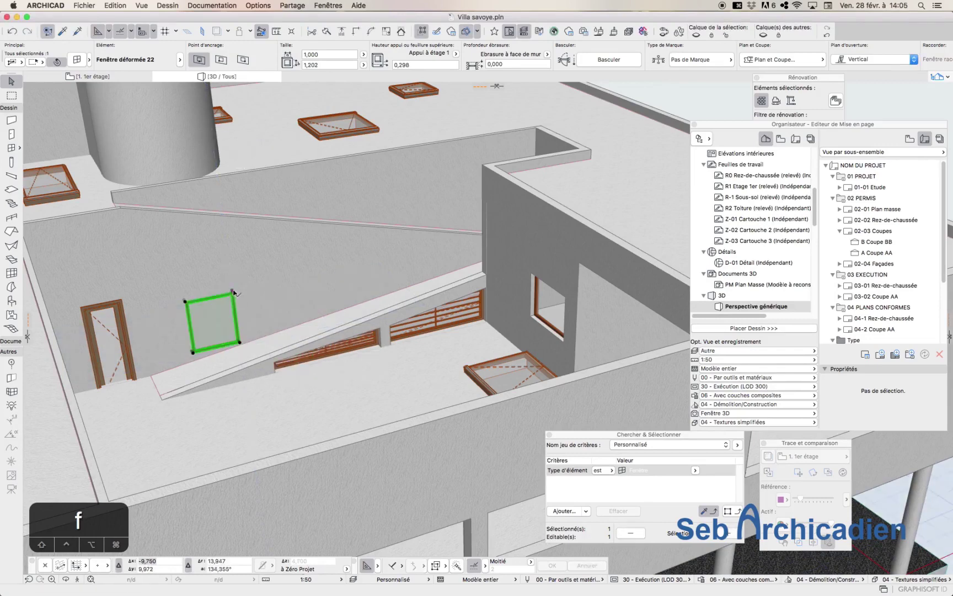
{"action": "left_click", "coordinate": [233, 292]}
{"action": "left_click", "coordinate": [249, 150]}
{"action": "key", "text": "Escape"}
Widen the deformed window toward the door to about 1.922.
{"action": "scroll", "coordinate": [191, 356], "scroll_direction": "up", "scroll_amount": 5}
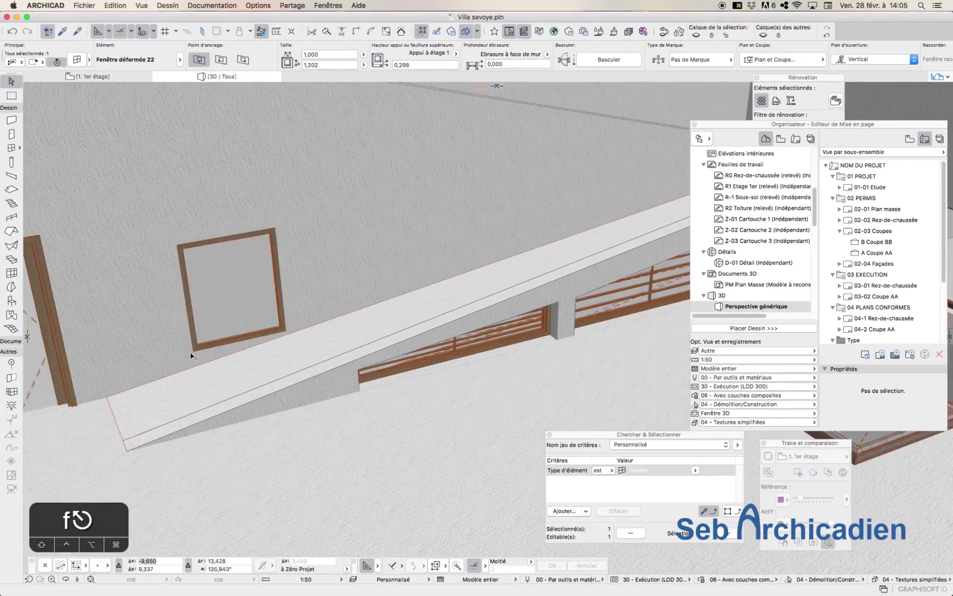
{"action": "left_click", "coordinate": [193, 350]}
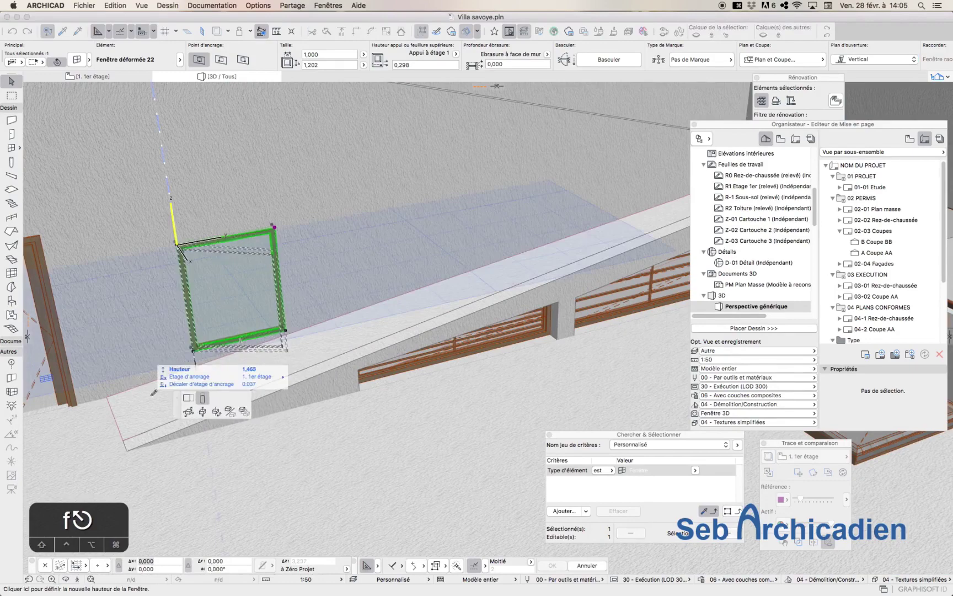
{"action": "left_click", "coordinate": [252, 149]}
{"action": "left_click", "coordinate": [122, 399]}
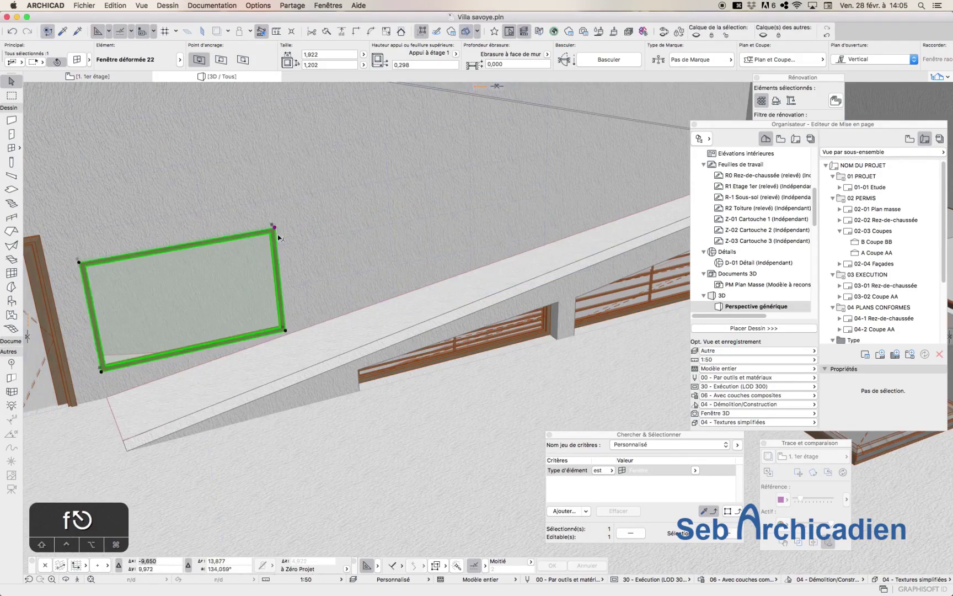
{"action": "scroll", "coordinate": [276, 227], "scroll_direction": "up", "scroll_amount": 5}
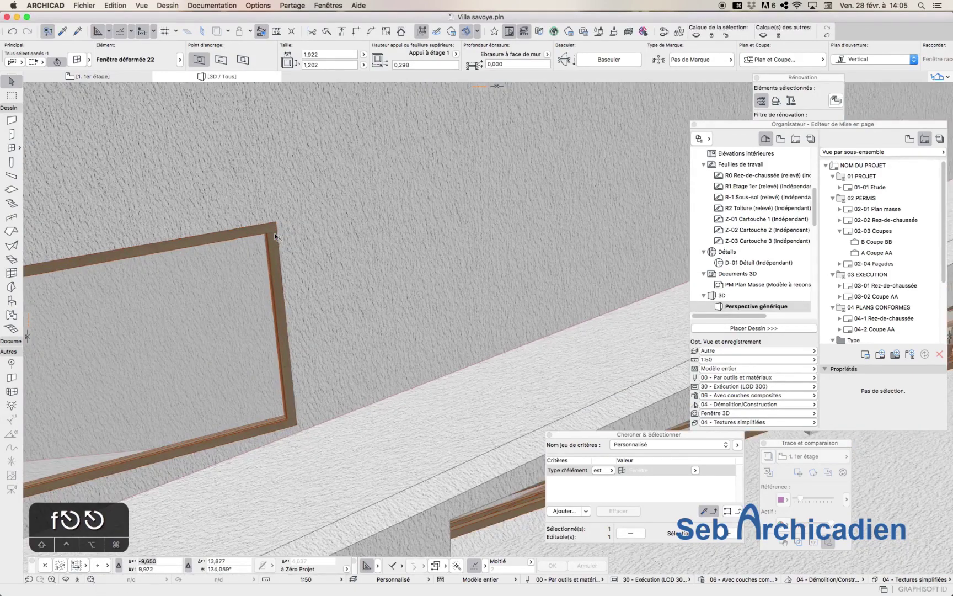
{"action": "left_click", "coordinate": [275, 222]}
{"action": "key", "text": "Escape"}
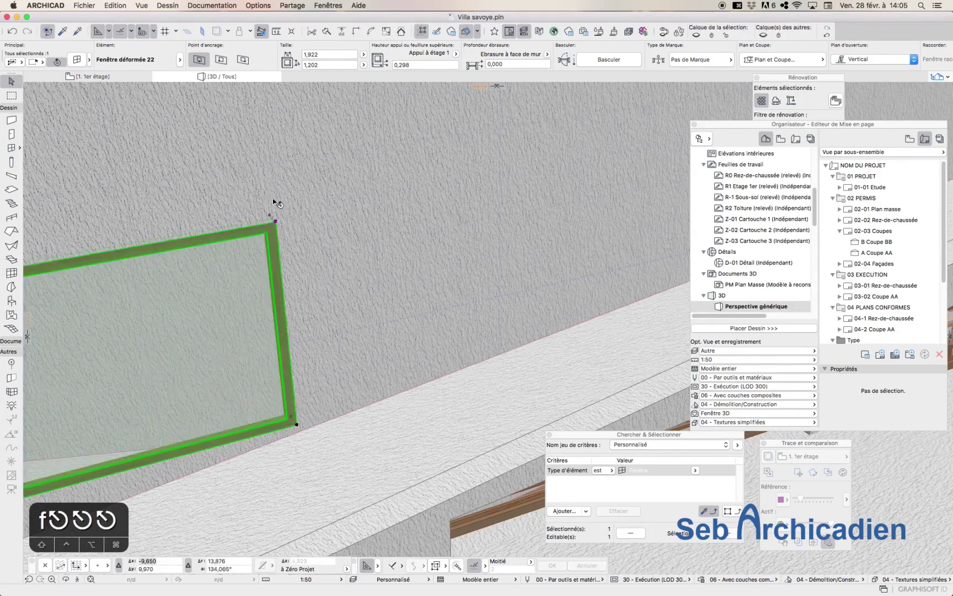
{"action": "left_click", "coordinate": [66, 579]}
{"action": "left_click_drag", "start_coordinate": [276, 364], "coordinate": [489, 328]}
{"action": "key", "text": "Escape"}
{"action": "key", "text": "Escape"}
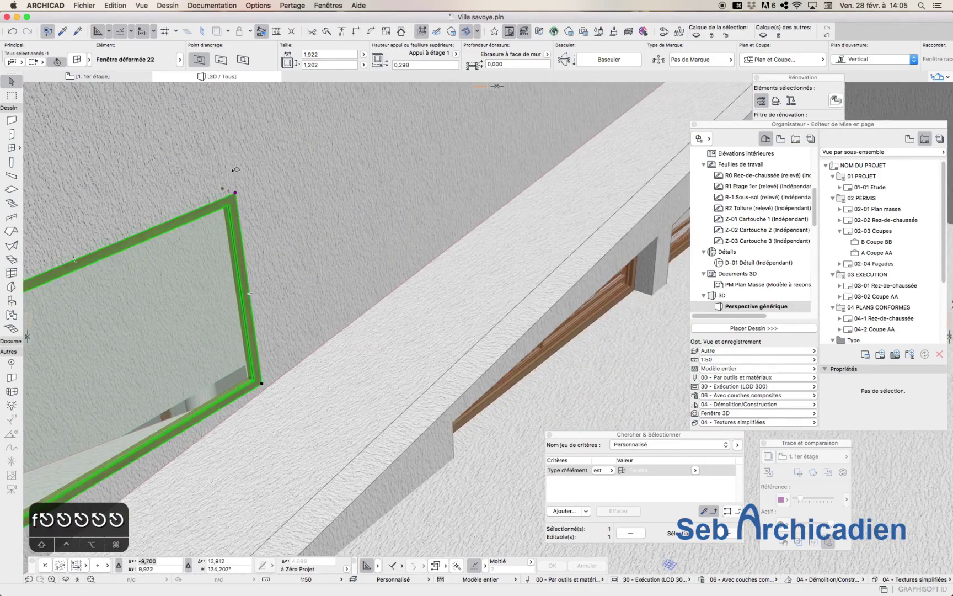
{"action": "left_click", "coordinate": [234, 192]}
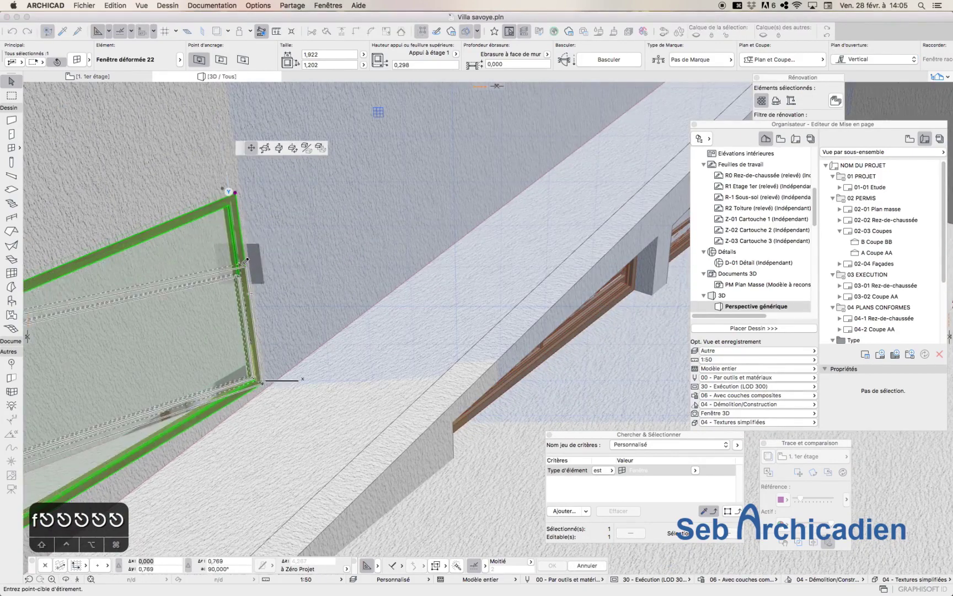
{"action": "scroll", "coordinate": [240, 303], "scroll_direction": "down", "scroll_amount": 5}
{"action": "left_click", "coordinate": [65, 579]}
{"action": "left_click_drag", "start_coordinate": [287, 434], "coordinate": [81, 352]}
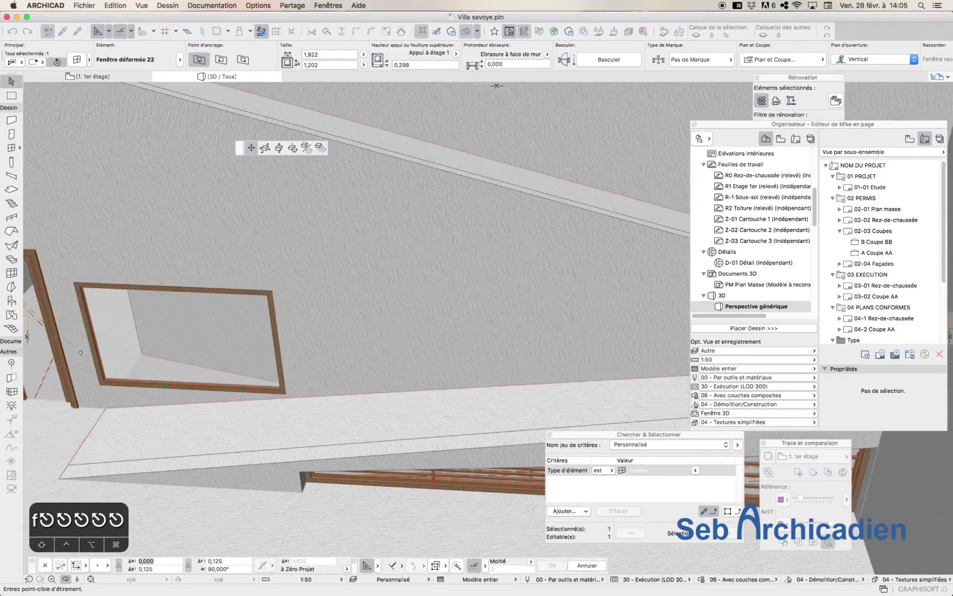
{"action": "key", "text": "Escape"}
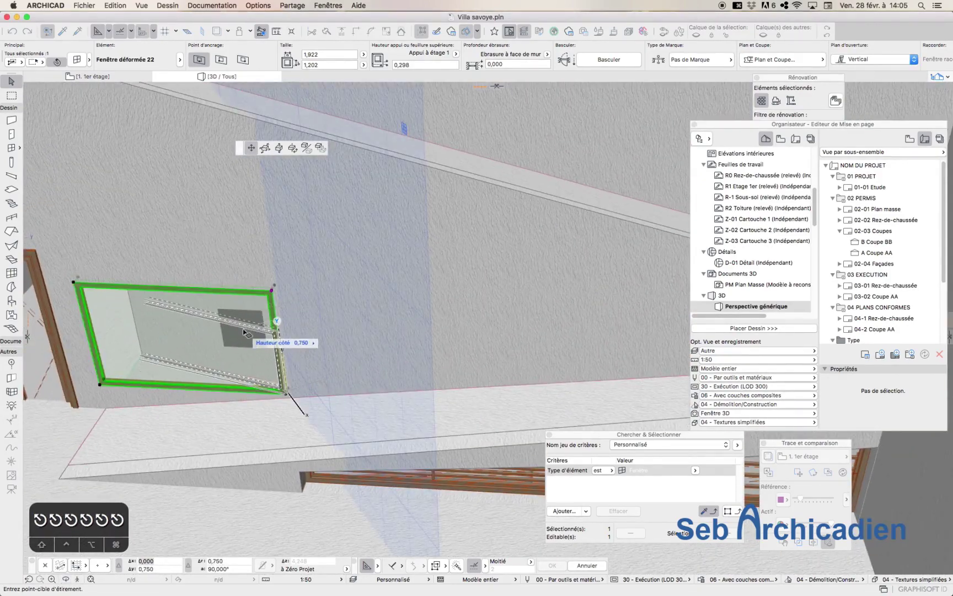
Convert the deformed window beside the door to Fenêtre trapézoïdale 22 by transferring the settings of the 2.397 by 0.479 trapezoidal window.
{"action": "left_click", "coordinate": [282, 394]}
{"action": "key", "text": "super+t"}
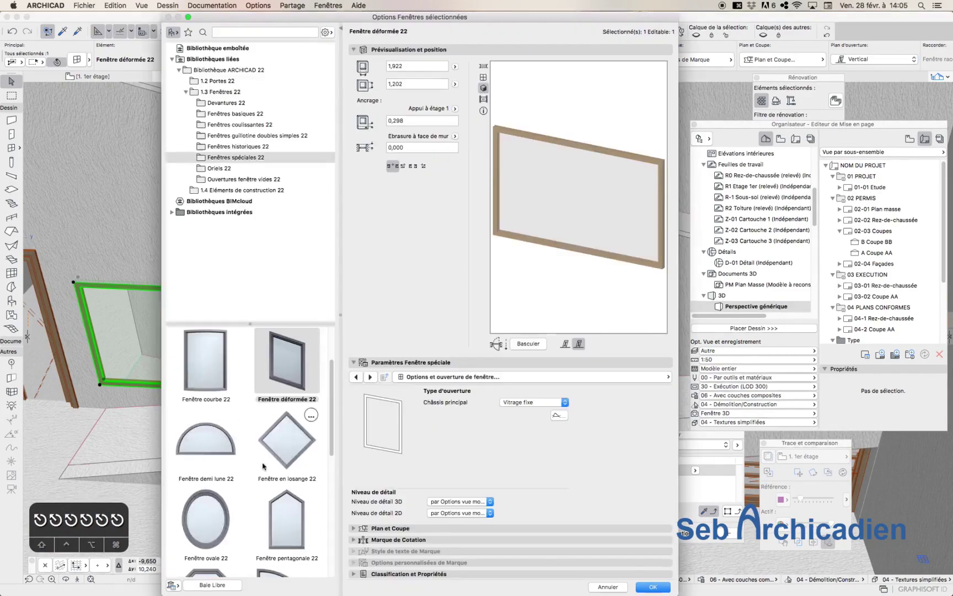
{"action": "scroll", "coordinate": [271, 466], "scroll_direction": "down", "scroll_amount": 10}
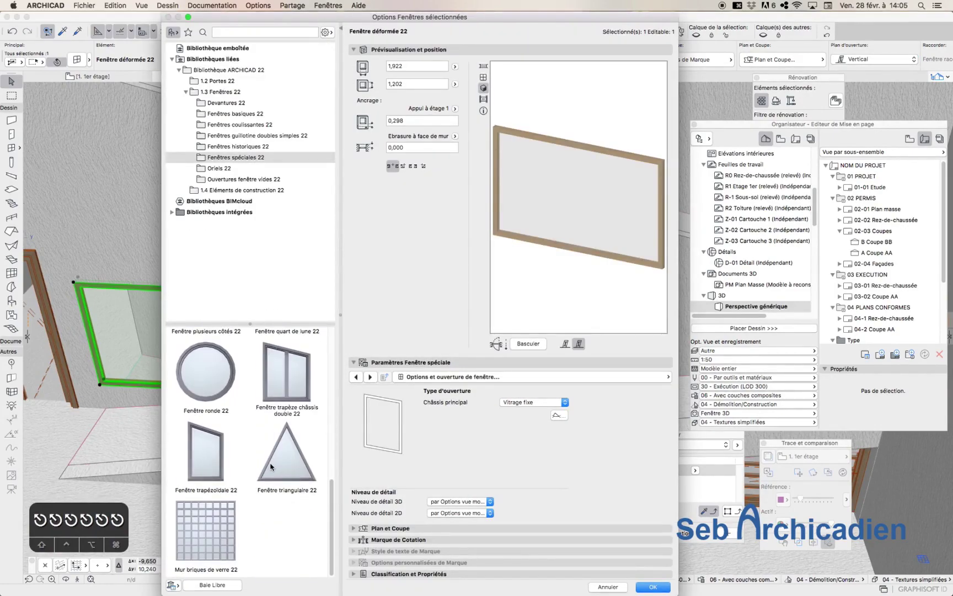
{"action": "key", "text": "Escape"}
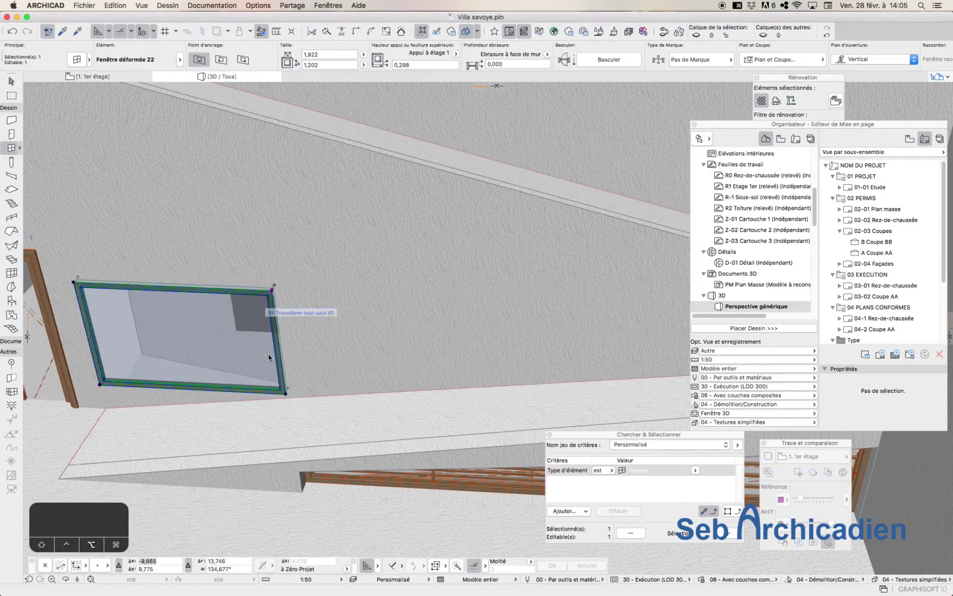
{"action": "key", "text": "f"}
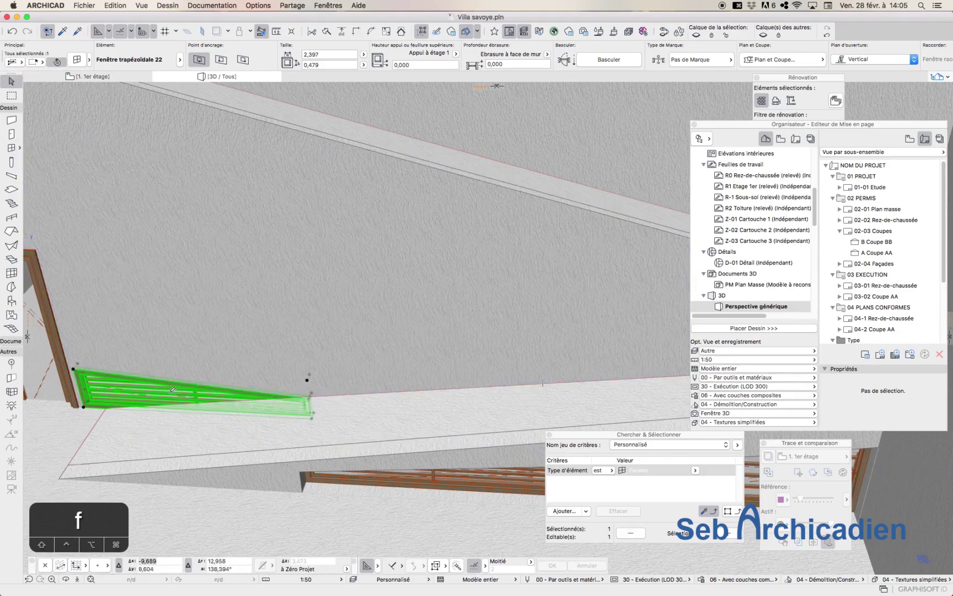
{"action": "key", "text": "Escape"}
{"action": "scroll", "coordinate": [326, 337], "scroll_direction": "down", "scroll_amount": 5}
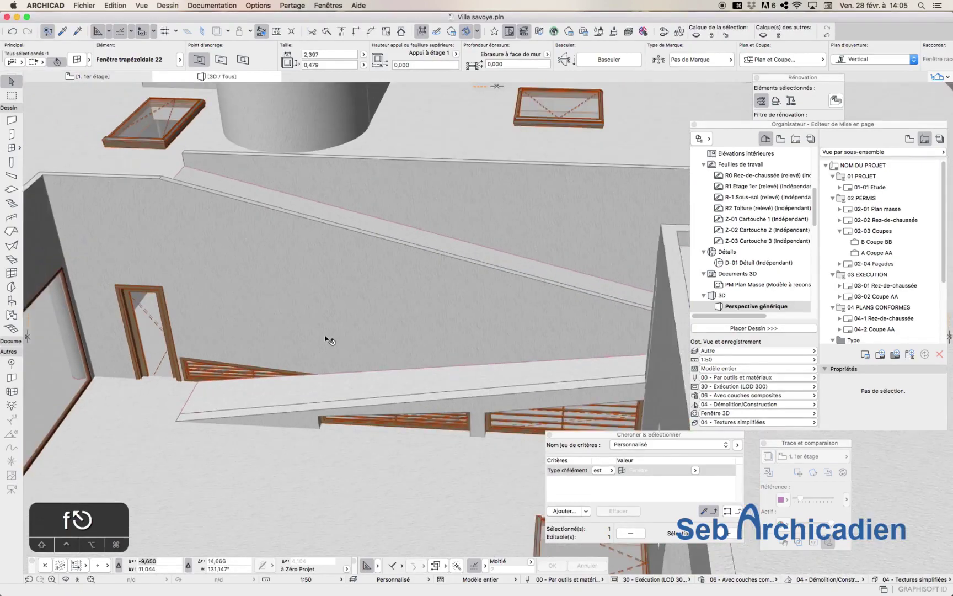
Move the trapezoidal window up the wall to a sill height of 0.904 and stretch its height to 2.110.
{"action": "key", "text": "super+d"}
{"action": "left_click", "coordinate": [324, 381]}
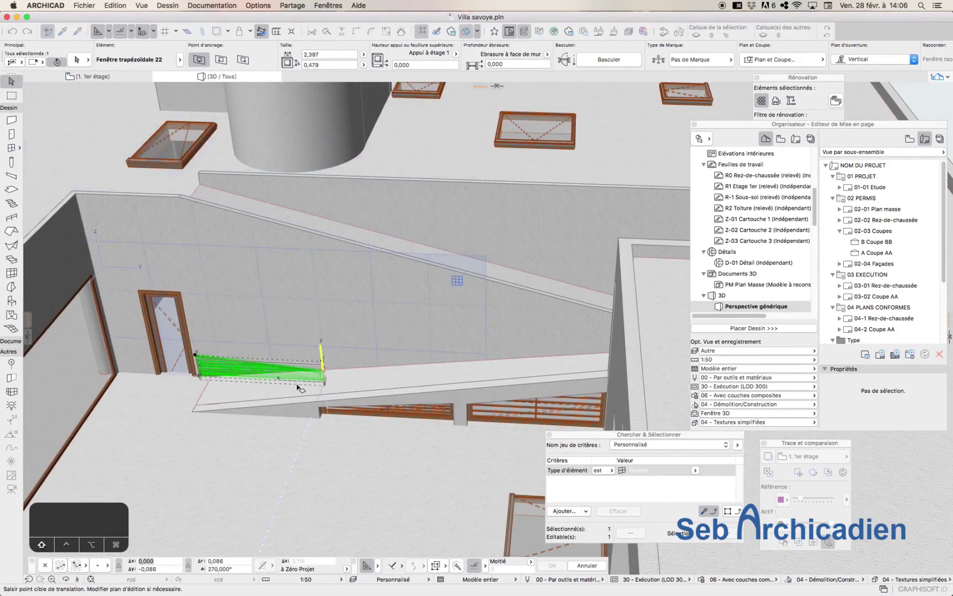
{"action": "left_click", "coordinate": [540, 368]}
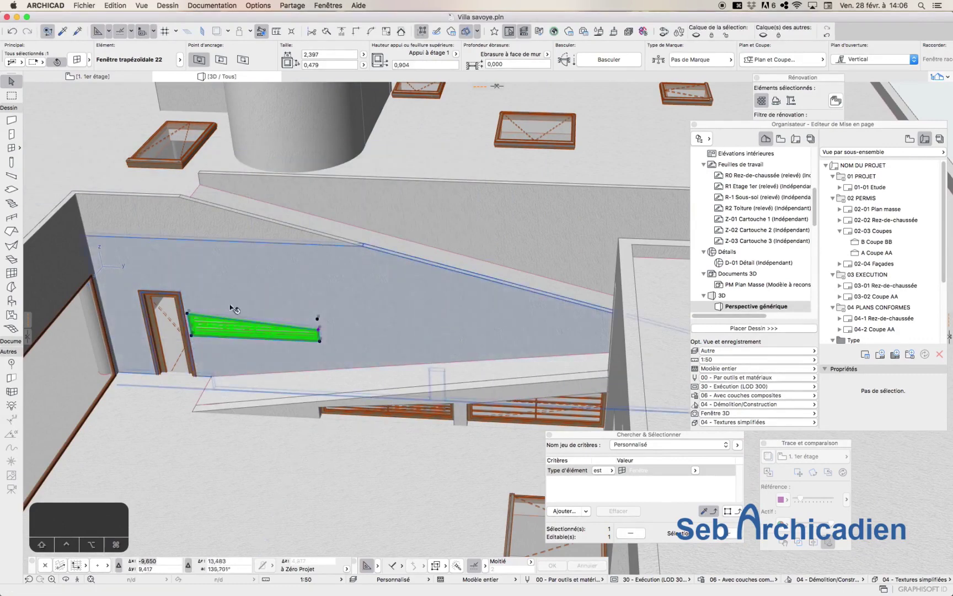
{"action": "left_click", "coordinate": [318, 328]}
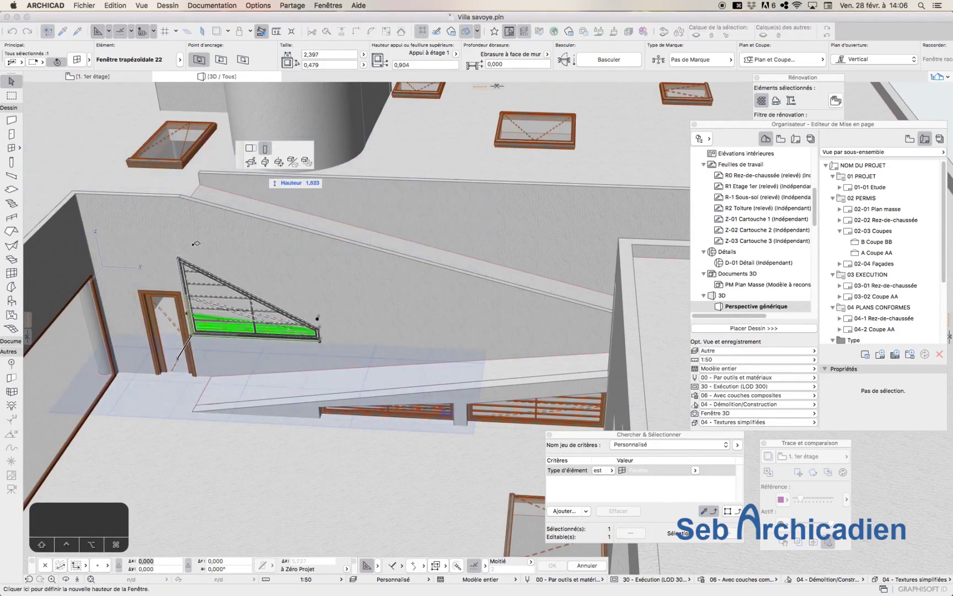
{"action": "left_click", "coordinate": [174, 234]}
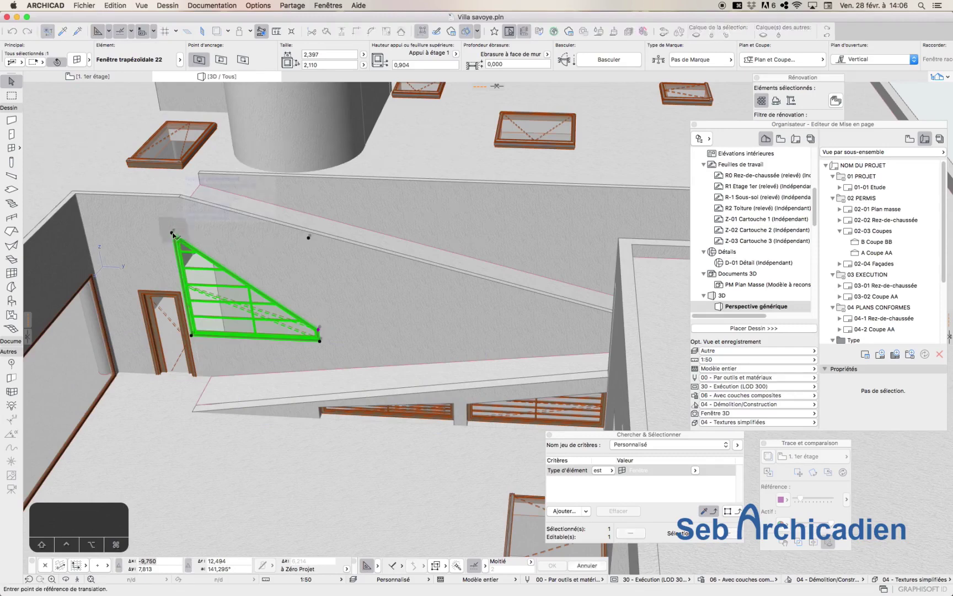
Shift the trapezoidal window slightly away from the door and raise its short side.
{"action": "left_click", "coordinate": [172, 234]}
{"action": "left_click", "coordinate": [302, 359]}
{"action": "left_click", "coordinate": [332, 338]}
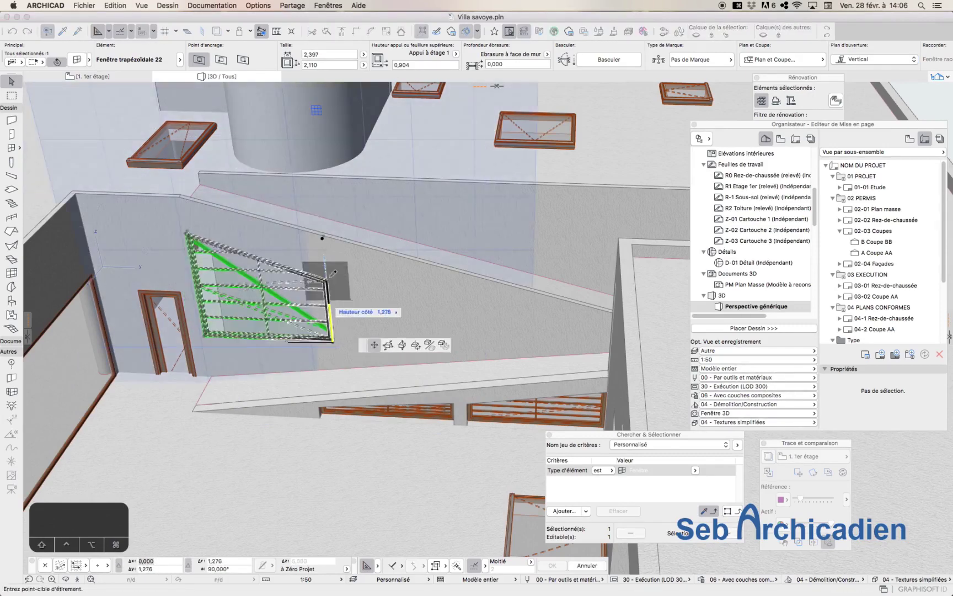
{"action": "left_click", "coordinate": [375, 424]}
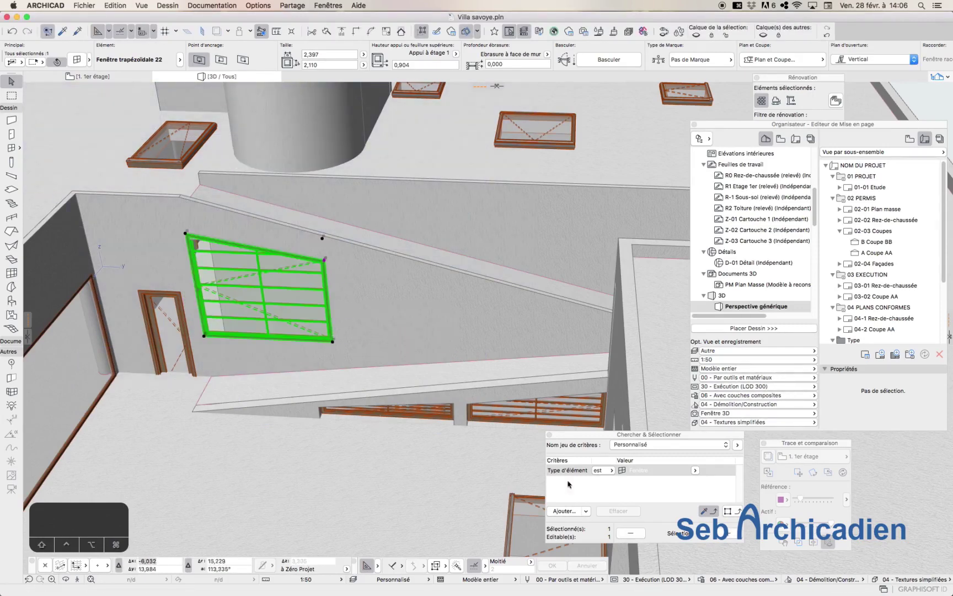
Widen the trapezoidal window along the ramp wall to about 4.326.
{"action": "left_click", "coordinate": [64, 580]}
{"action": "left_click_drag", "start_coordinate": [276, 479], "coordinate": [402, 474]}
{"action": "key", "text": "Escape"}
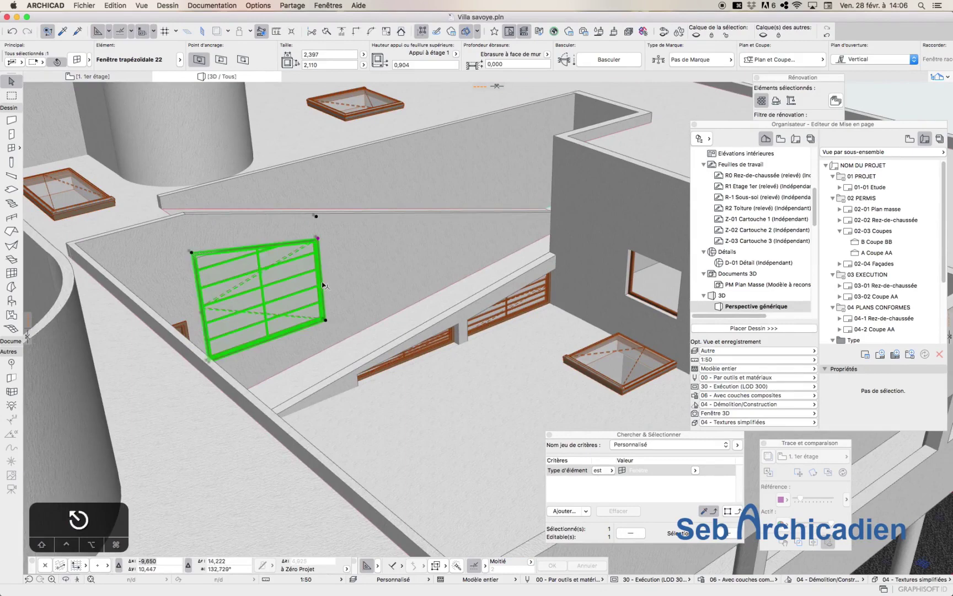
{"action": "left_click", "coordinate": [323, 236]}
{"action": "key", "text": "Escape"}
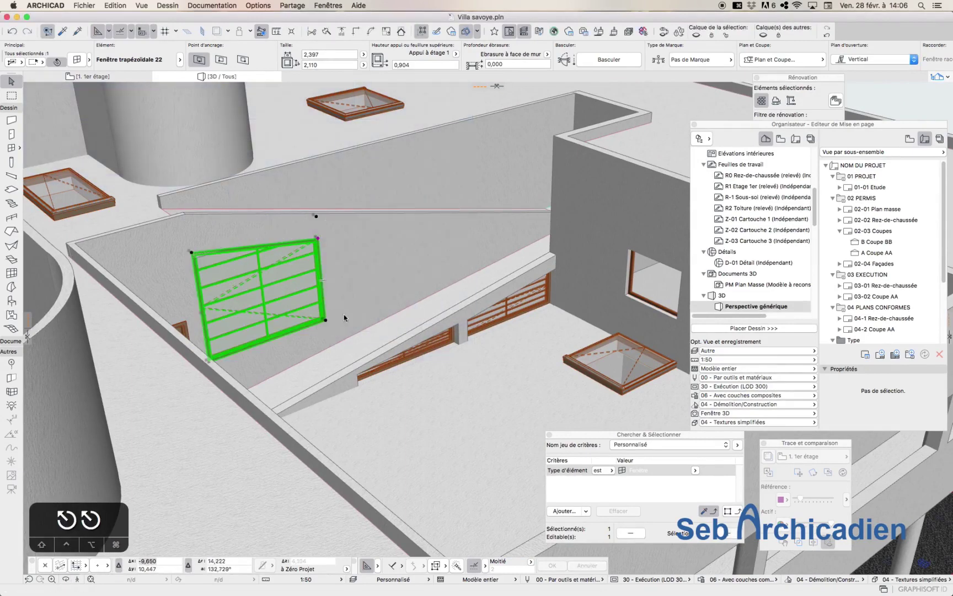
{"action": "left_click", "coordinate": [324, 319]}
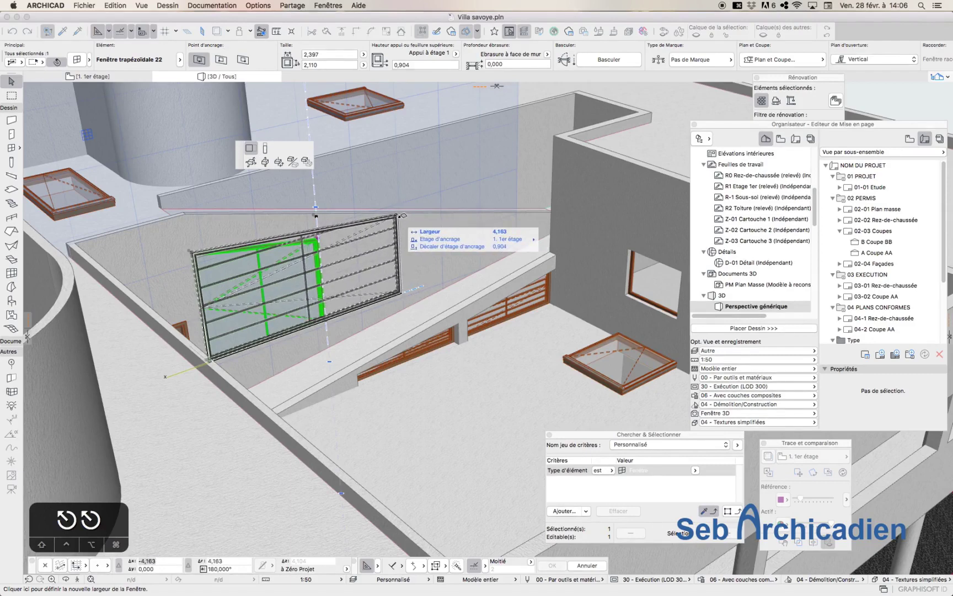
{"action": "left_click", "coordinate": [403, 210]}
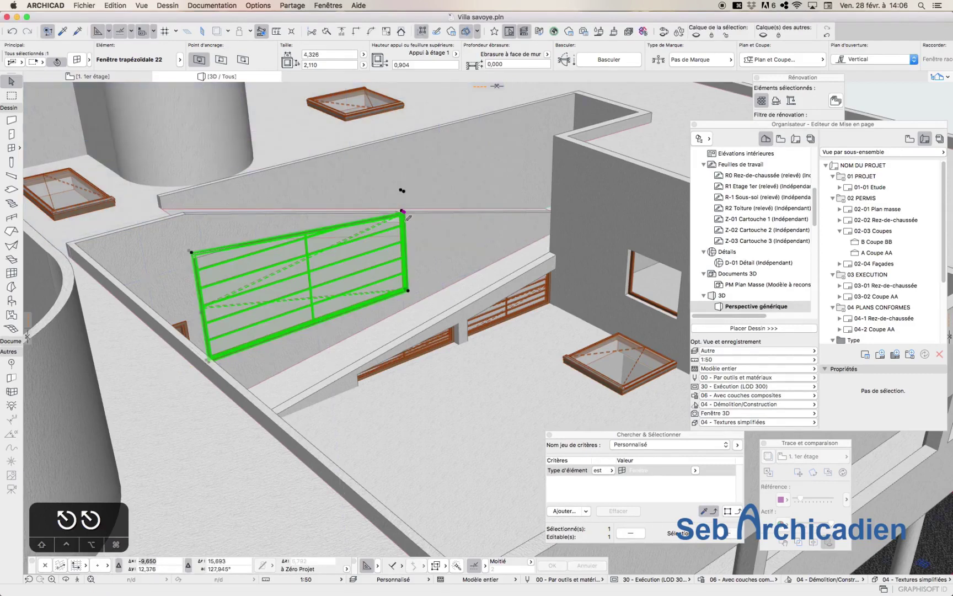
Lower the widened window's short side and reduce its overall height to about 1.996.
{"action": "left_click_drag", "start_coordinate": [408, 218], "coordinate": [401, 239]}
{"action": "left_click", "coordinate": [191, 252]}
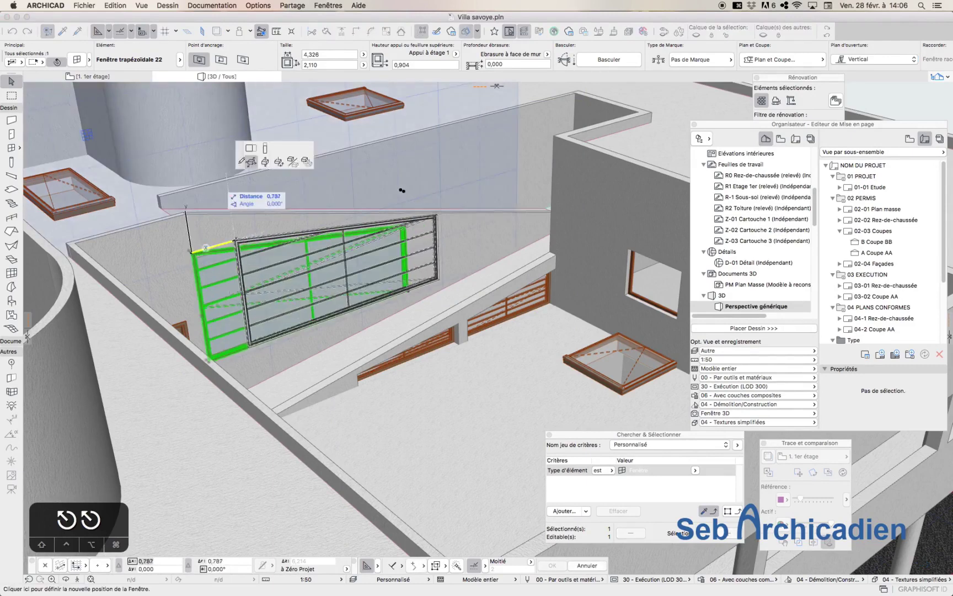
{"action": "left_click", "coordinate": [264, 149]}
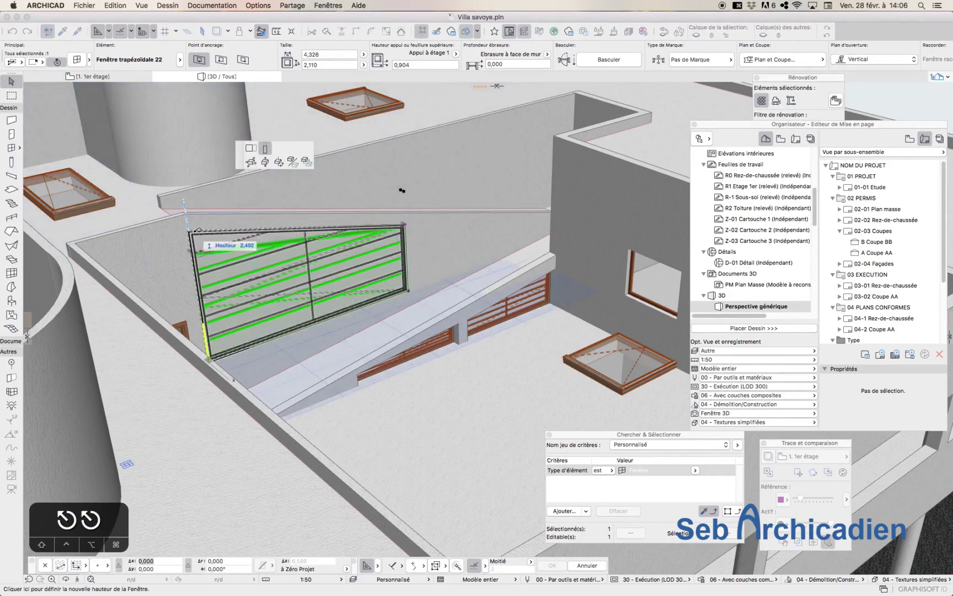
{"action": "left_click", "coordinate": [199, 230]}
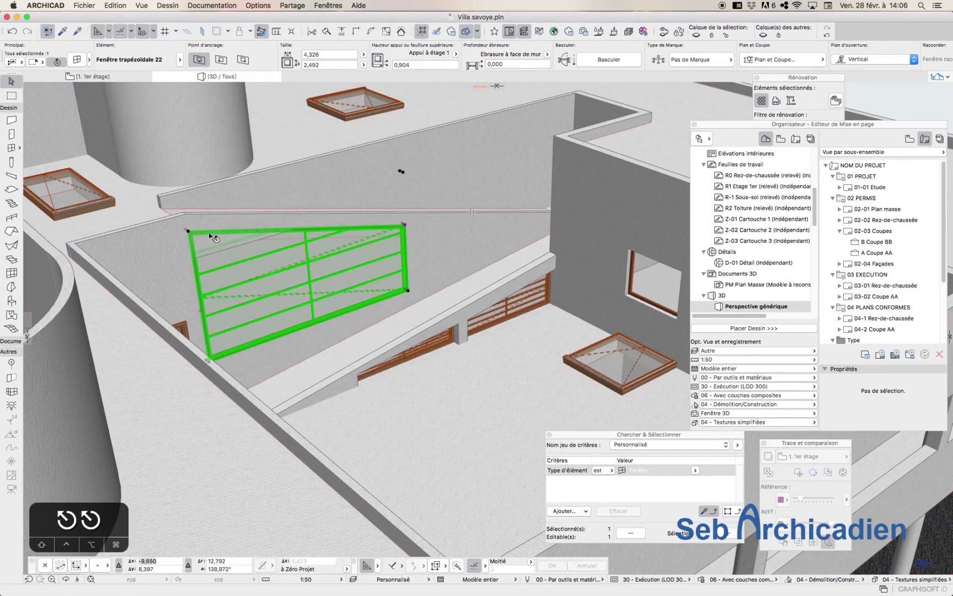
{"action": "left_click", "coordinate": [333, 262]}
{"action": "left_click", "coordinate": [191, 235]}
{"action": "left_click", "coordinate": [192, 258]}
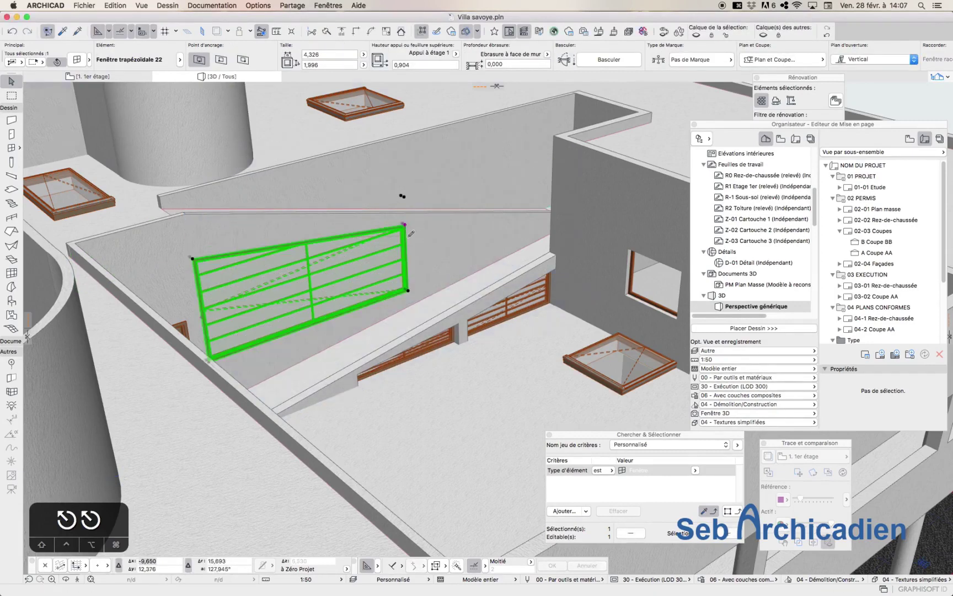
{"action": "left_click", "coordinate": [405, 225]}
{"action": "left_click", "coordinate": [405, 242]}
Copy the trapezoidal window farther up the ramp wall at a sill height of 0.415 and adjust the copy's width to 4.338.
{"action": "scroll", "coordinate": [544, 243], "scroll_direction": "down", "scroll_amount": 2}
{"action": "middle_click_drag", "start_coordinate": [544, 243], "coordinate": [446, 257]}
{"action": "scroll", "coordinate": [447, 257], "scroll_direction": "up", "scroll_amount": 2}
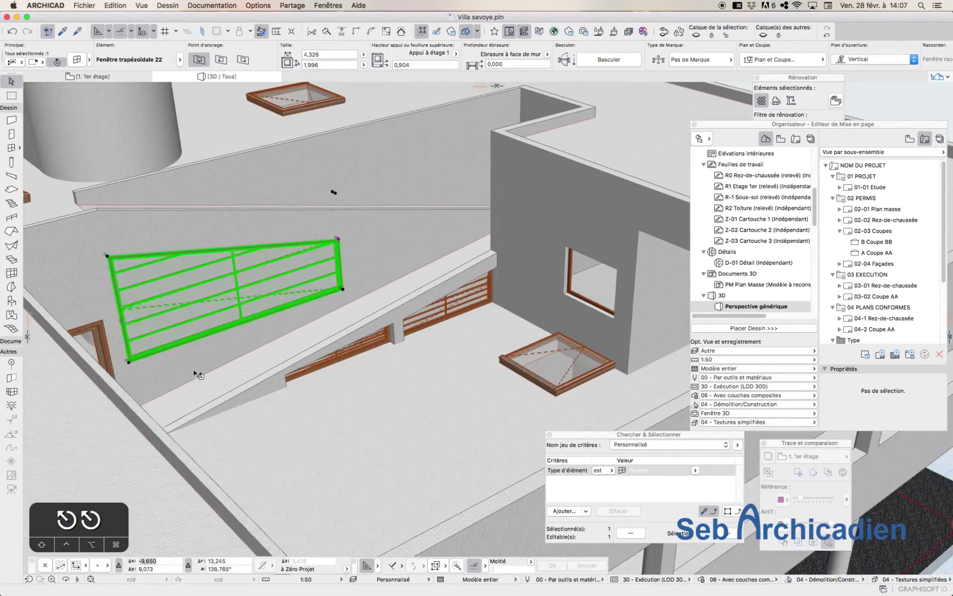
{"action": "scroll", "coordinate": [196, 374], "scroll_direction": "down", "scroll_amount": 2}
{"action": "scroll", "coordinate": [239, 348], "scroll_direction": "up", "scroll_amount": 1}
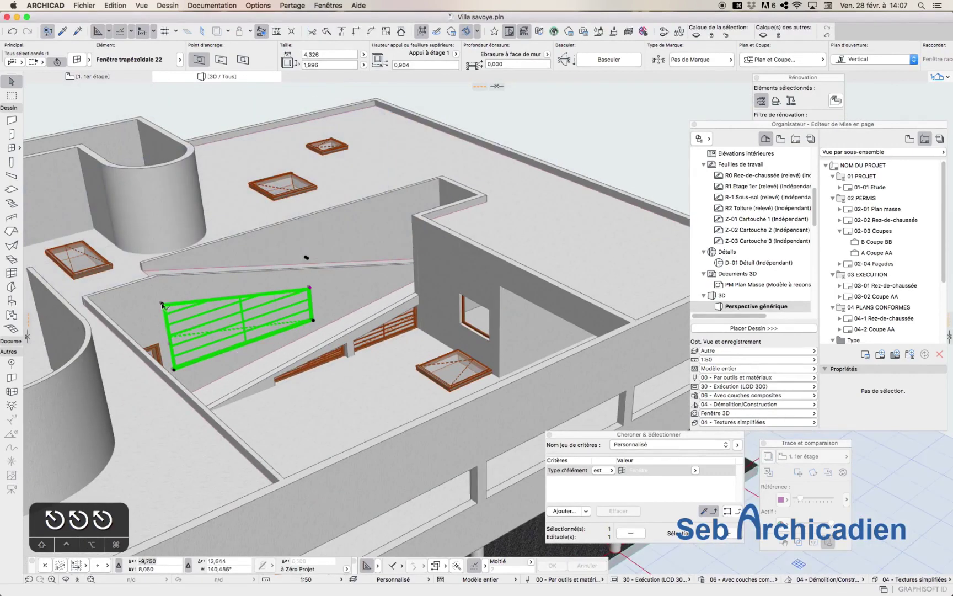
{"action": "left_click", "coordinate": [162, 304]}
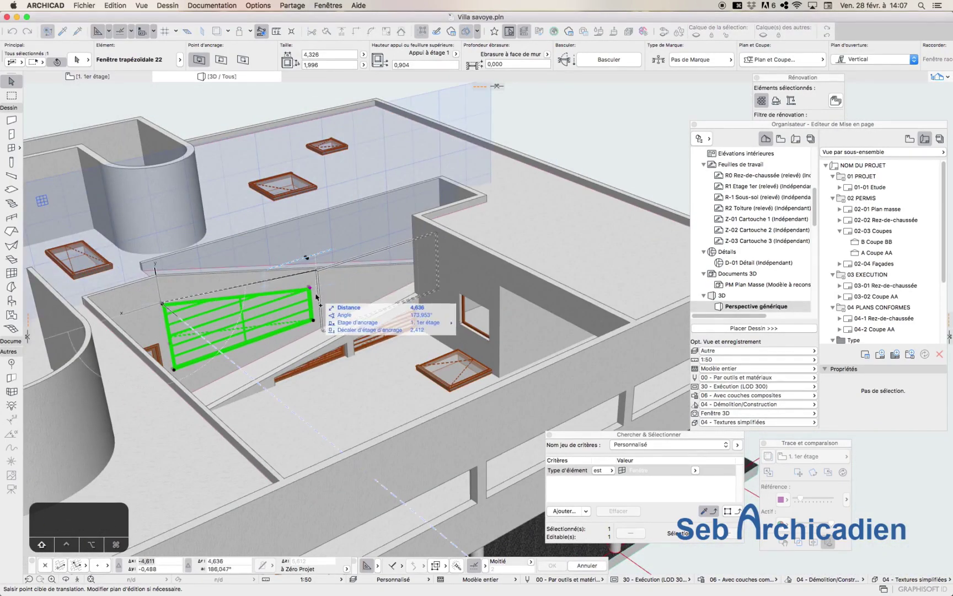
{"action": "left_click", "coordinate": [422, 263]}
{"action": "left_click", "coordinate": [318, 272]}
{"action": "left_click", "coordinate": [253, 150]}
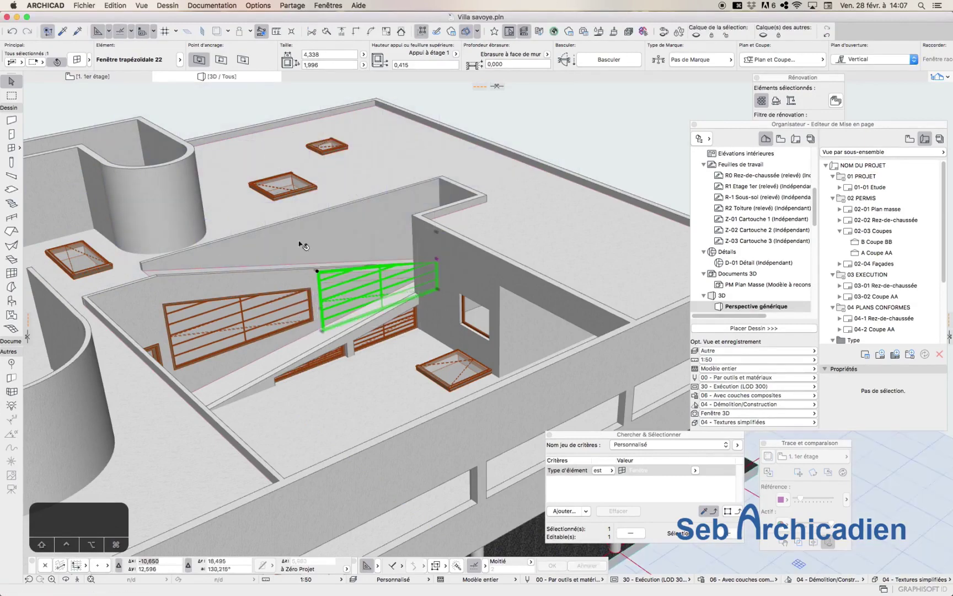
Reduce the height of the copied window to 1.558.
{"action": "left_click", "coordinate": [318, 270]}
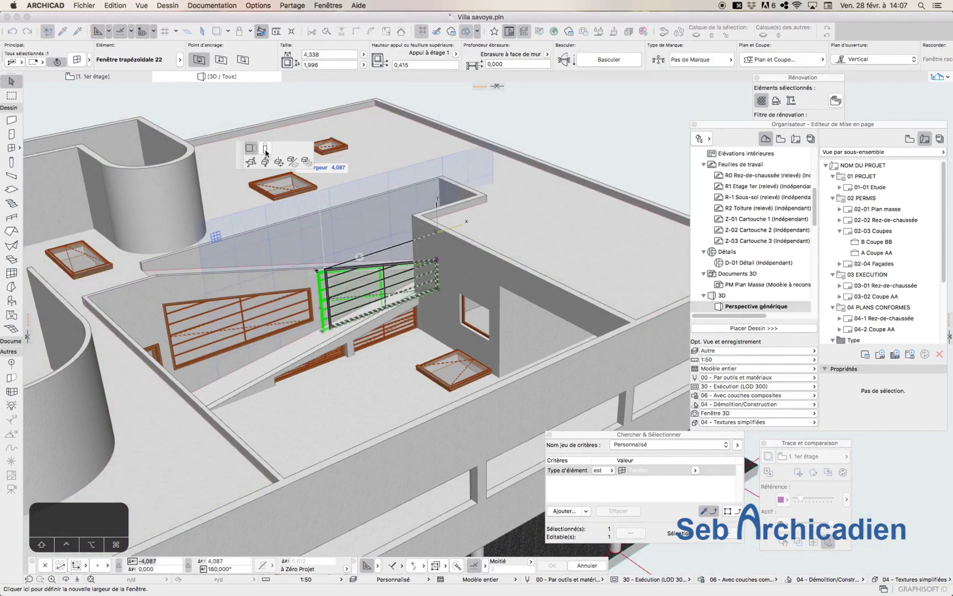
{"action": "left_click", "coordinate": [264, 149]}
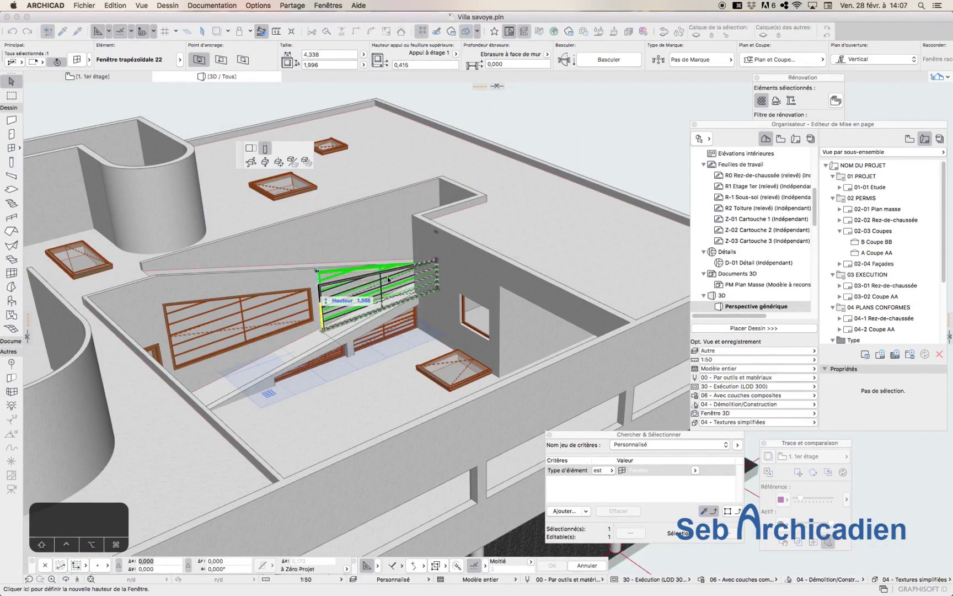
{"action": "left_click", "coordinate": [388, 279]}
{"action": "left_click", "coordinate": [438, 272]}
{"action": "key", "text": "Escape"}
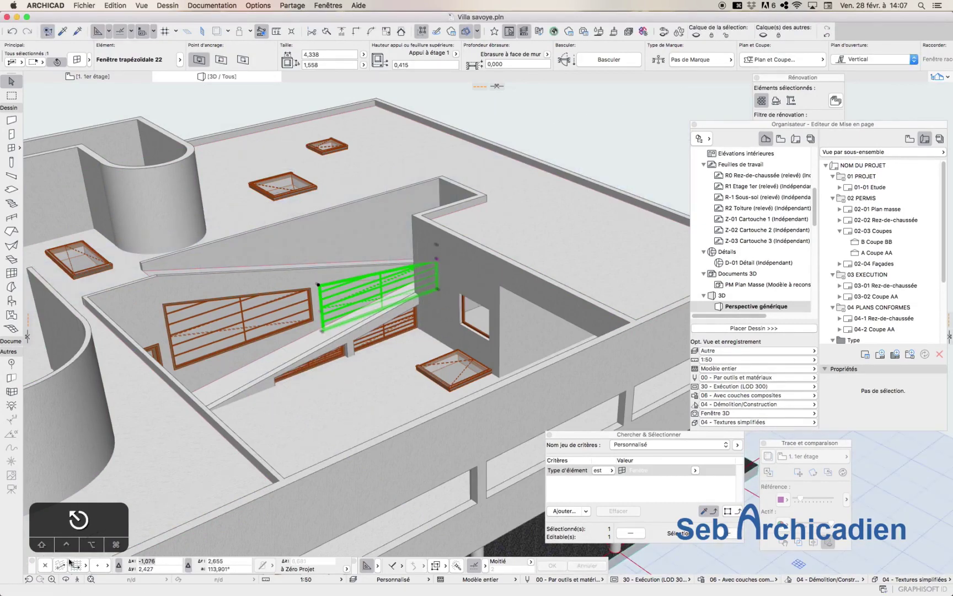
Lower the copied window's short side below the edge of the sloping parapet at the top of the ramp.
{"action": "left_click", "coordinate": [65, 578]}
{"action": "left_click_drag", "start_coordinate": [309, 386], "coordinate": [425, 264]}
{"action": "scroll", "coordinate": [365, 279], "scroll_direction": "up", "scroll_amount": 5}
{"action": "key", "text": "o"}
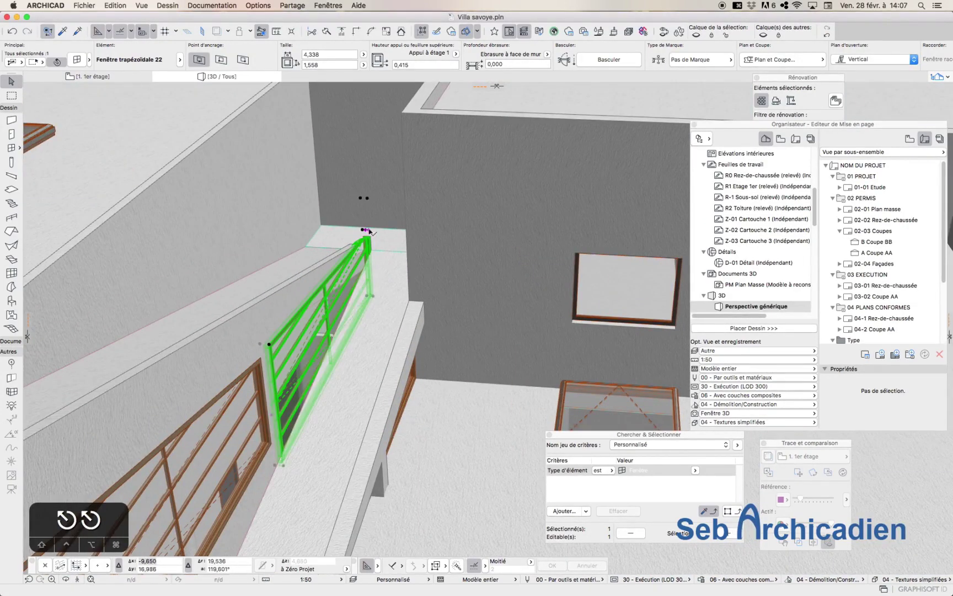
{"action": "left_click", "coordinate": [376, 249]}
{"action": "left_click", "coordinate": [373, 265]}
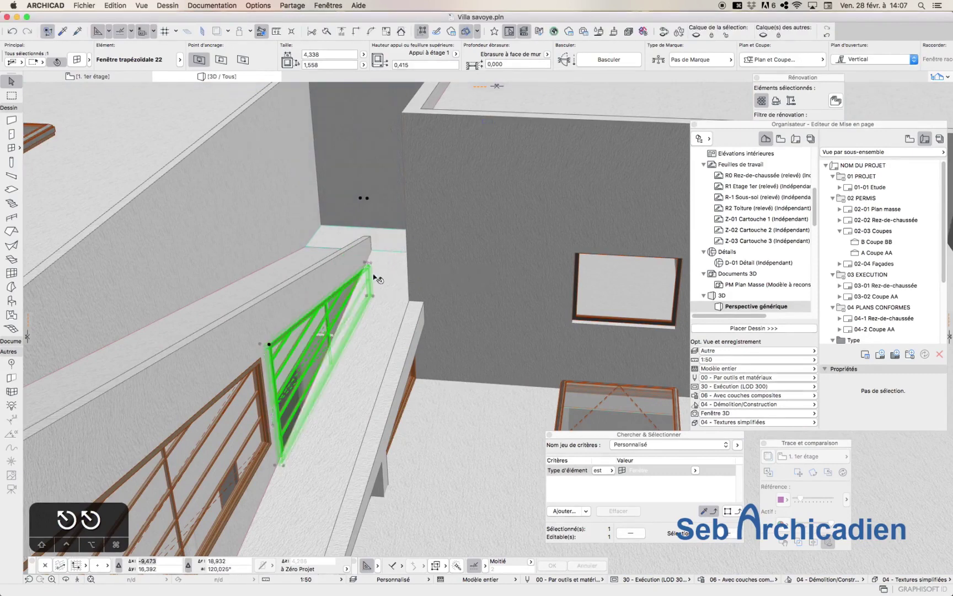
Narrow the upper trapezoidal window to 4.113 and raise its bottom edge to a sill height of 1.150, with a height of 0.823.
{"action": "left_click", "coordinate": [374, 300]}
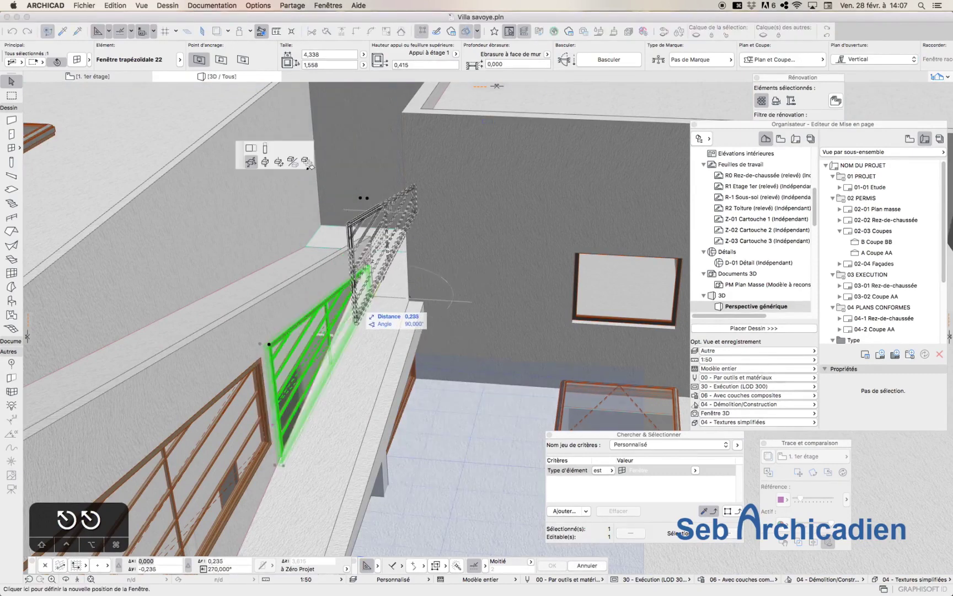
{"action": "left_click", "coordinate": [286, 470]}
{"action": "left_click", "coordinate": [282, 465]}
{"action": "left_click", "coordinate": [264, 148]}
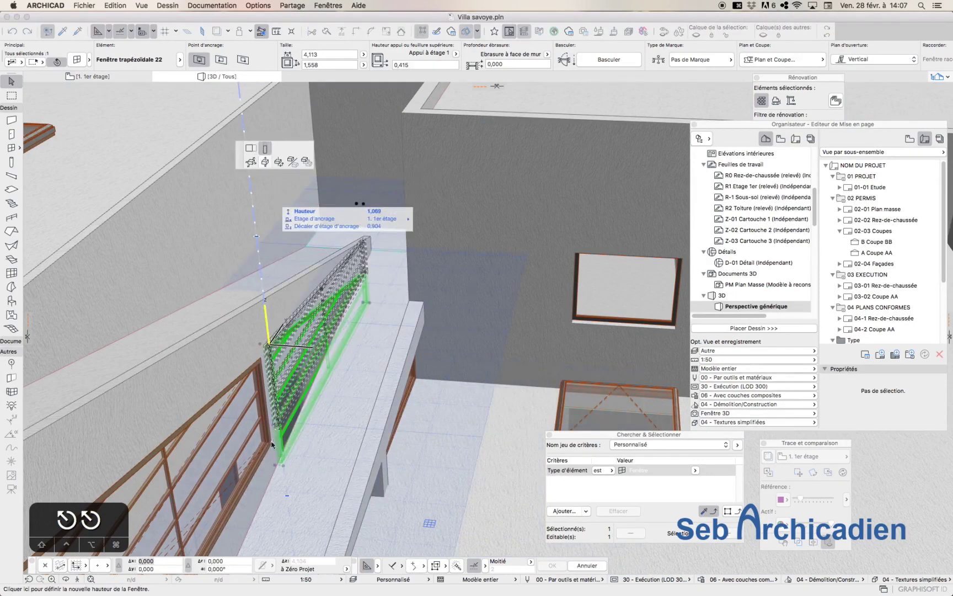
{"action": "left_click", "coordinate": [272, 445]}
{"action": "left_click", "coordinate": [363, 238]}
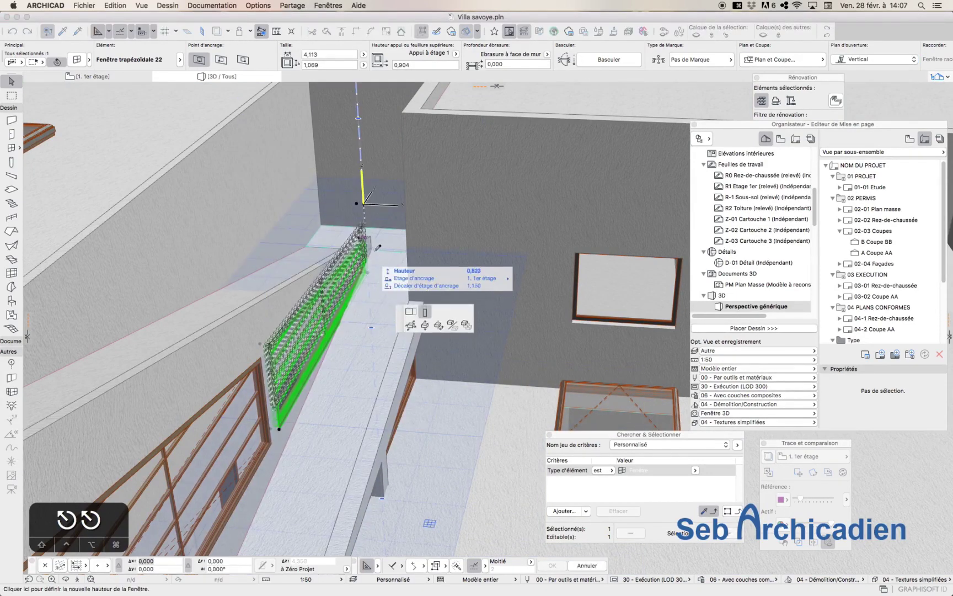
{"action": "left_click", "coordinate": [376, 257]}
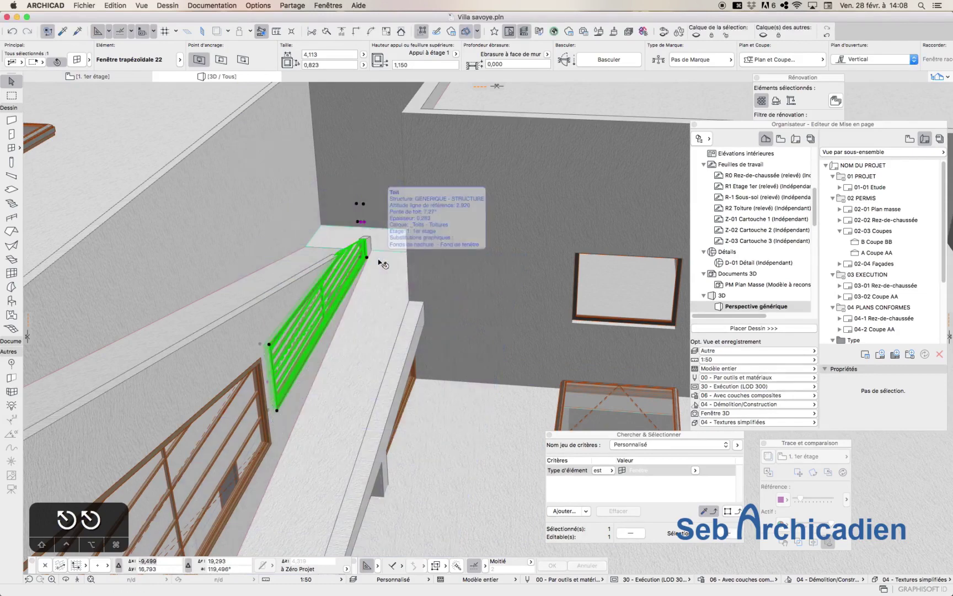
Lower the upper trapezoidal window's short side to fit below the sloping parapet at the top of the ramp.
{"action": "left_click", "coordinate": [363, 222]}
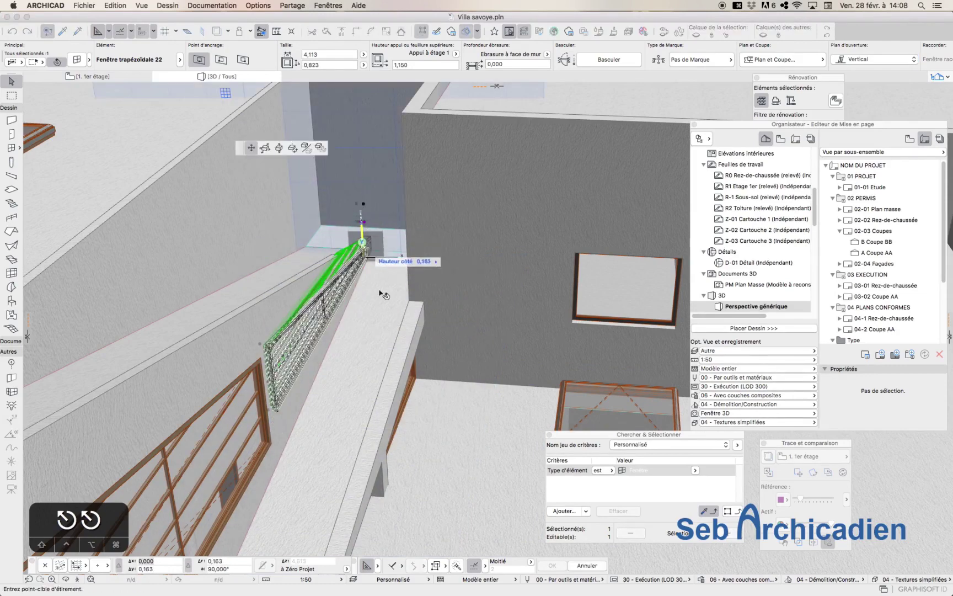
{"action": "left_click", "coordinate": [381, 295]}
{"action": "left_click", "coordinate": [362, 221]}
{"action": "left_click", "coordinate": [379, 255]}
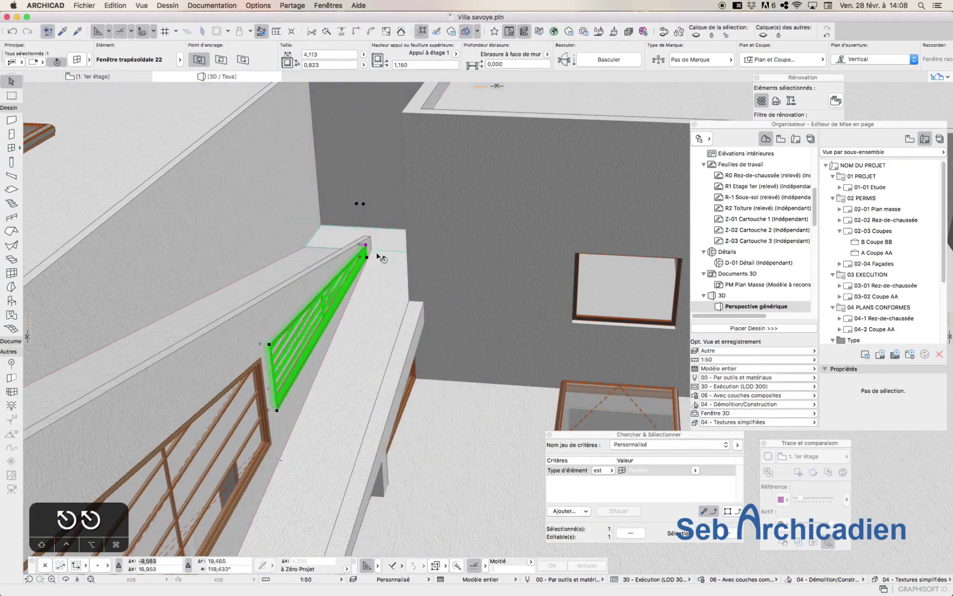
Raise the bottom edge of the larger trapezoidal window to a sill height of 1.150, with a height of 1.750.
{"action": "left_click", "coordinate": [65, 580]}
{"action": "left_click_drag", "start_coordinate": [333, 268], "coordinate": [520, 237]}
{"action": "scroll", "coordinate": [500, 241], "scroll_direction": "down", "scroll_amount": 2}
{"action": "scroll", "coordinate": [500, 242], "scroll_direction": "down", "scroll_amount": 3}
{"action": "key", "text": "Escape"}
{"action": "key", "text": "Escape"}
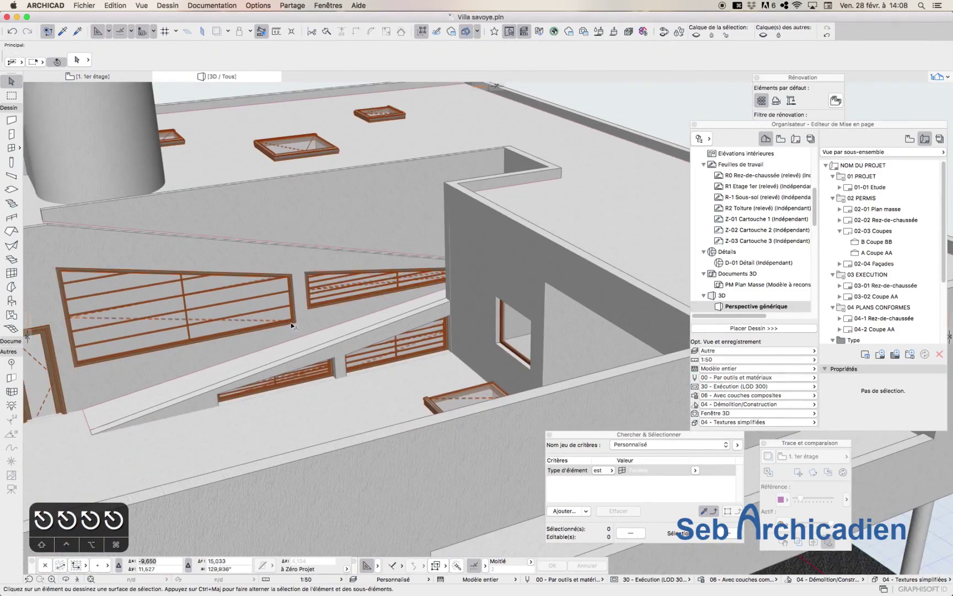
{"action": "left_click", "coordinate": [296, 322]}
{"action": "left_click", "coordinate": [295, 322]}
{"action": "left_click", "coordinate": [265, 148]}
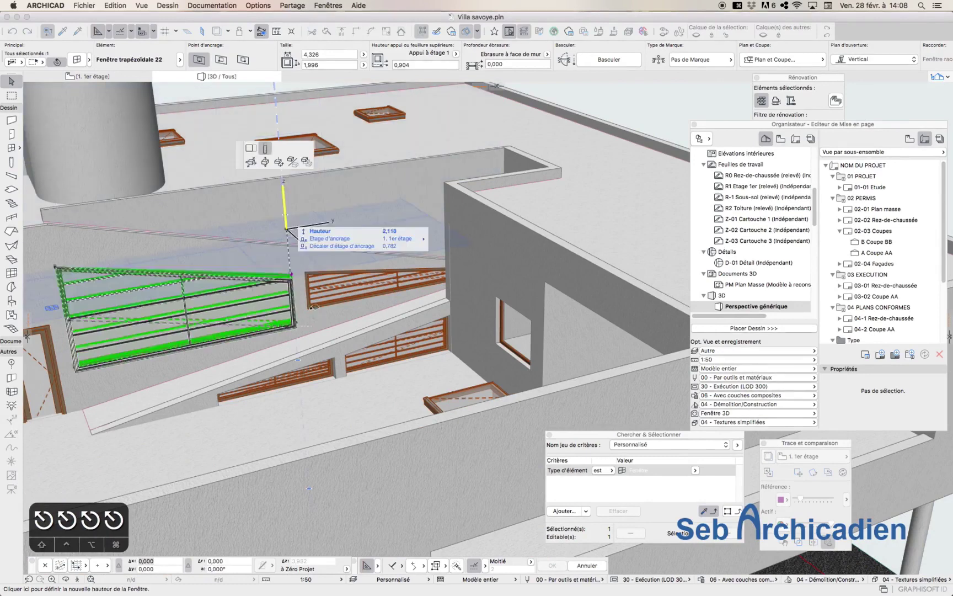
{"action": "left_click", "coordinate": [308, 309]}
Lower the larger window's side next to the upper window so their sloping top edges line up.
{"action": "left_click", "coordinate": [289, 270]}
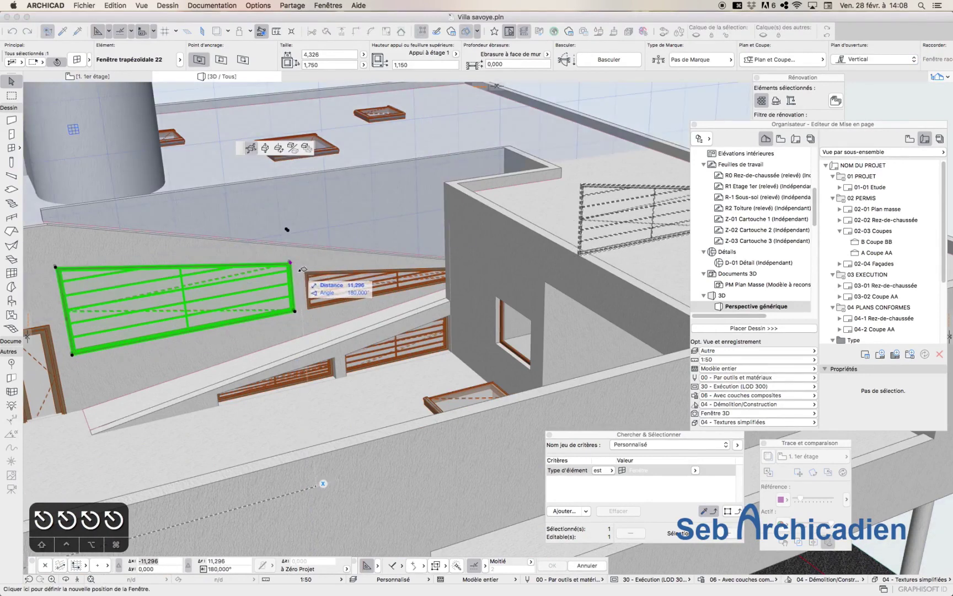
{"action": "key", "text": "Escape"}
{"action": "left_click", "coordinate": [66, 579]}
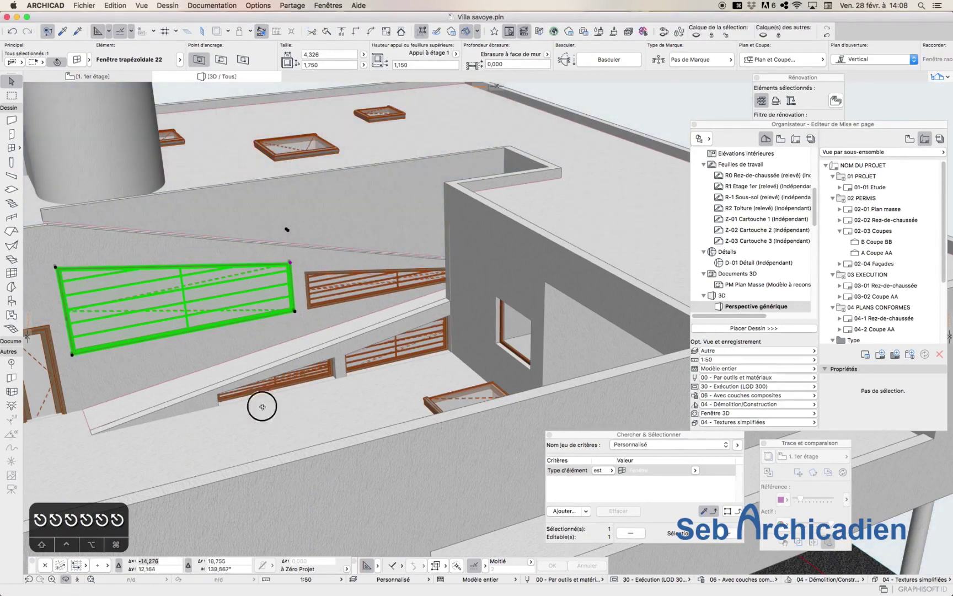
{"action": "left_click_drag", "start_coordinate": [261, 406], "coordinate": [202, 281]}
{"action": "key", "text": "Escape"}
{"action": "left_click", "coordinate": [275, 285]}
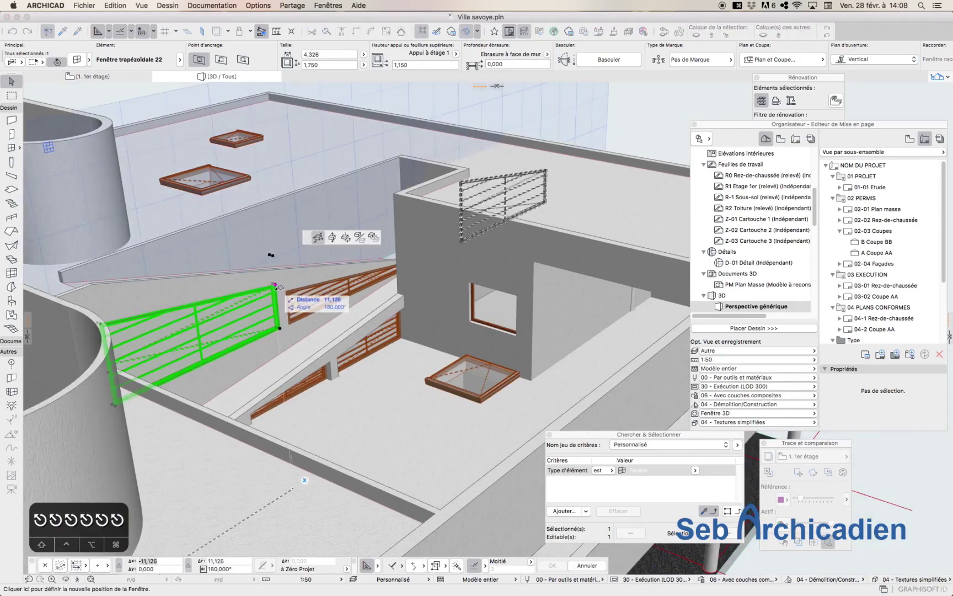
{"action": "key", "text": "Escape"}
{"action": "scroll", "coordinate": [265, 293], "scroll_direction": "up", "scroll_amount": 5}
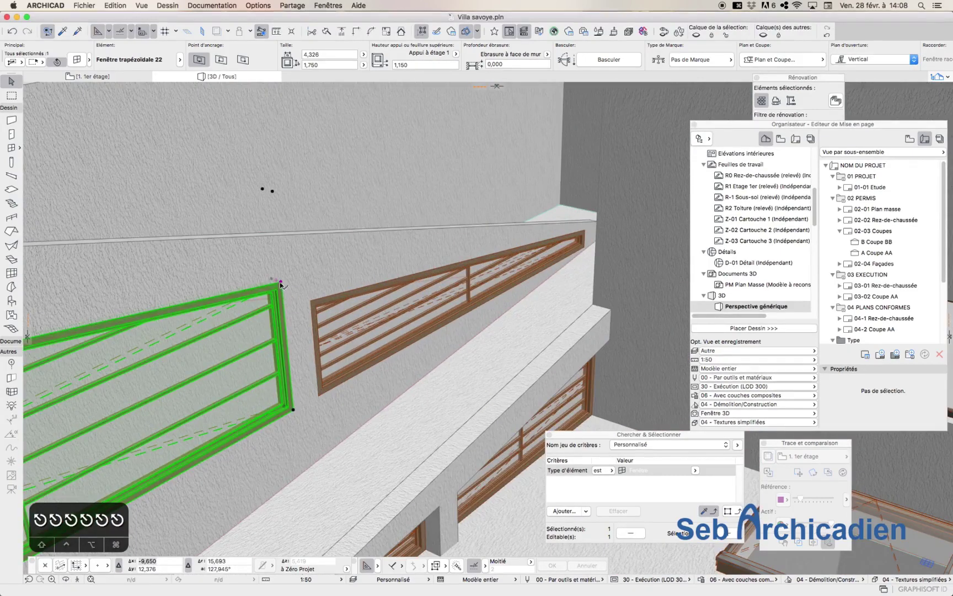
{"action": "left_click", "coordinate": [280, 284]}
{"action": "scroll", "coordinate": [299, 364], "scroll_direction": "down", "scroll_amount": 5}
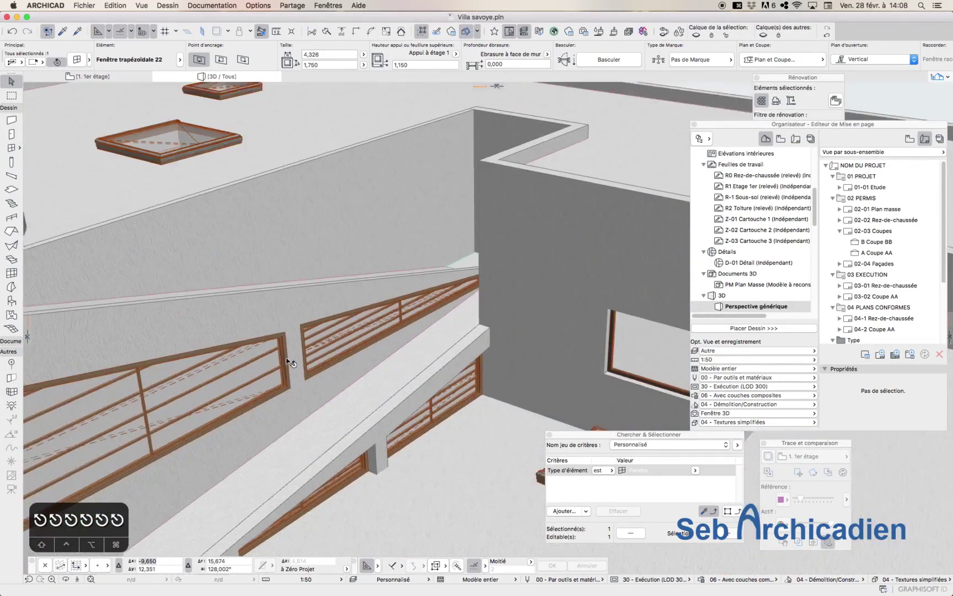
Examine the ramp windows, roof terrace and all facades of the villa in 3D.
{"action": "left_click", "coordinate": [66, 579]}
{"action": "left_click_drag", "start_coordinate": [275, 370], "coordinate": [283, 410]}
{"action": "scroll", "coordinate": [387, 401], "scroll_direction": "down", "scroll_amount": 5}
{"action": "left_click_drag", "start_coordinate": [387, 401], "coordinate": [370, 386]}
{"action": "left_click_drag", "start_coordinate": [298, 204], "coordinate": [238, 323]}
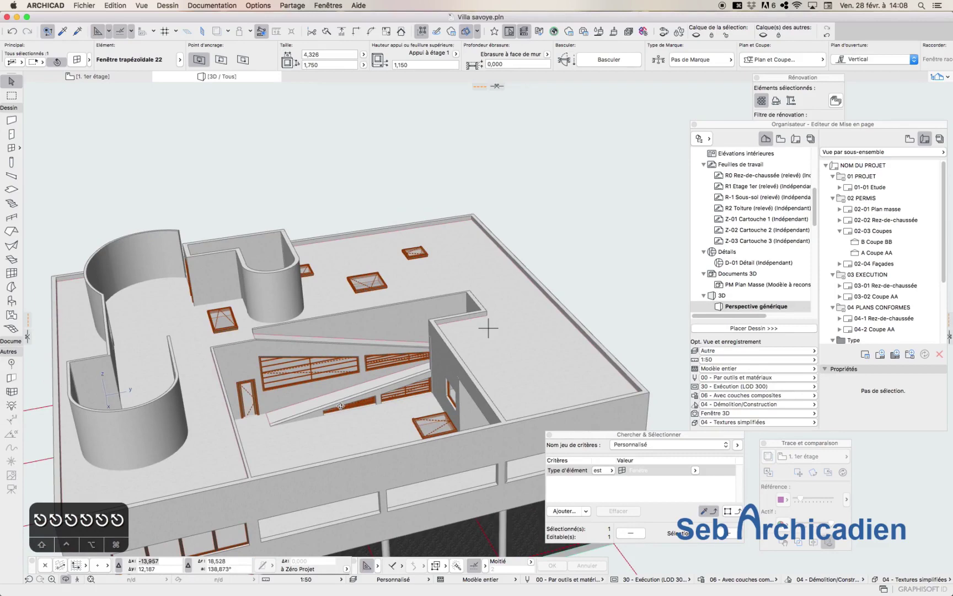
{"action": "key", "text": "Escape"}
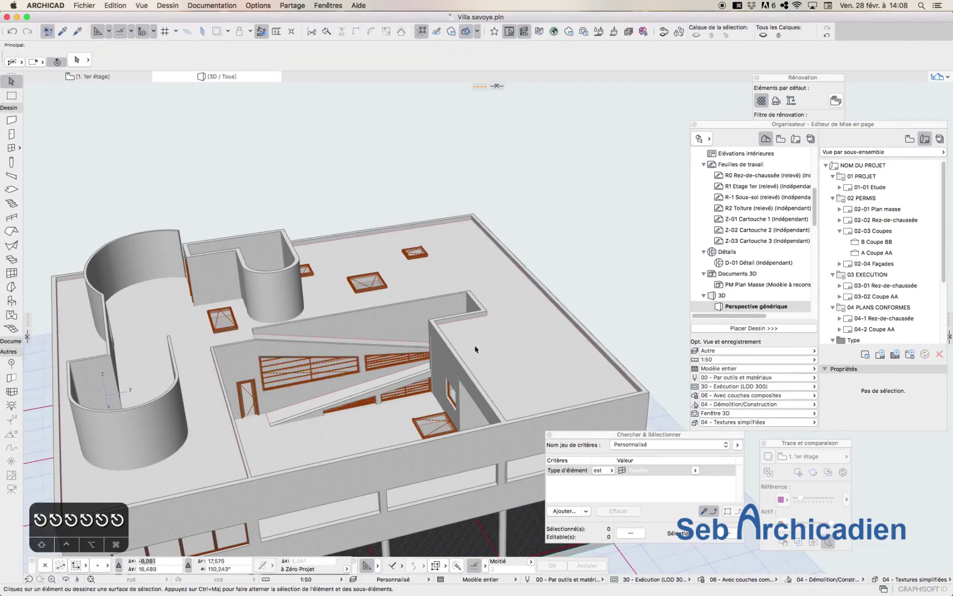
{"action": "scroll", "coordinate": [408, 277], "scroll_direction": "down", "scroll_amount": 5}
{"action": "scroll", "coordinate": [324, 462], "scroll_direction": "up", "scroll_amount": 5}
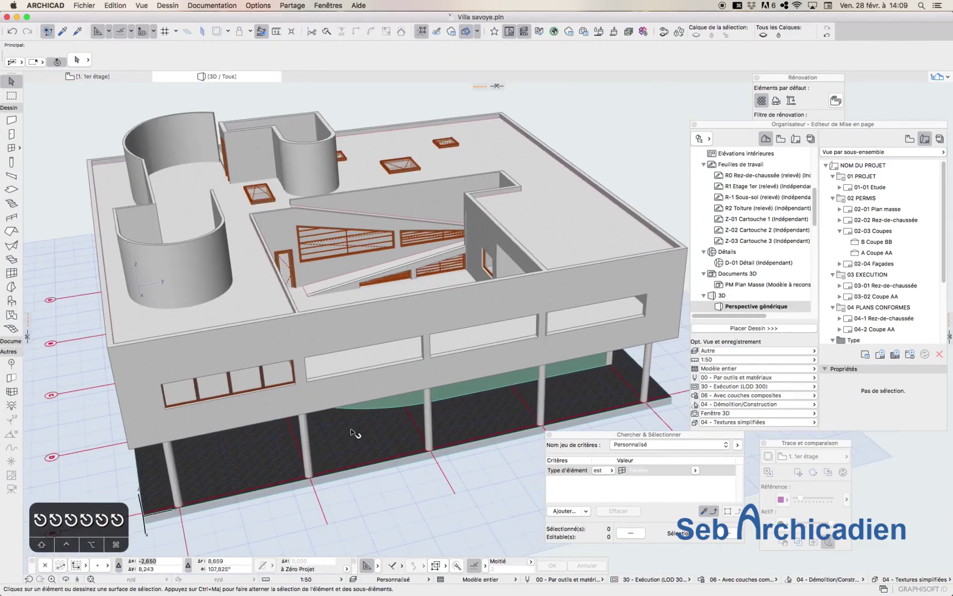
{"action": "middle_click_drag", "start_coordinate": [168, 510], "coordinate": [333, 416], "text": "shift"}
{"action": "middle_click_drag", "start_coordinate": [542, 350], "coordinate": [185, 359], "text": "shift"}
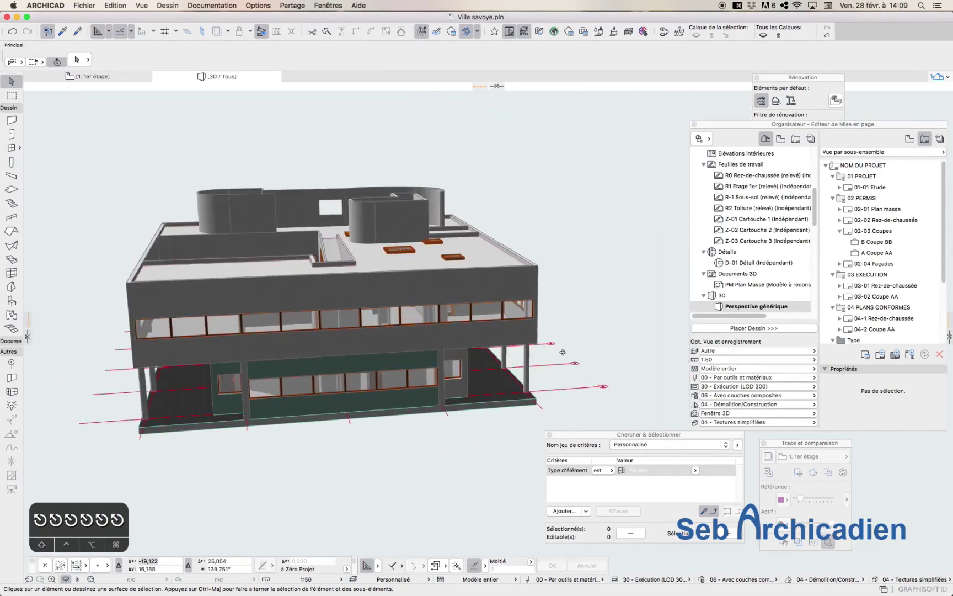
{"action": "middle_click_drag", "start_coordinate": [563, 352], "coordinate": [332, 347], "text": "shift"}
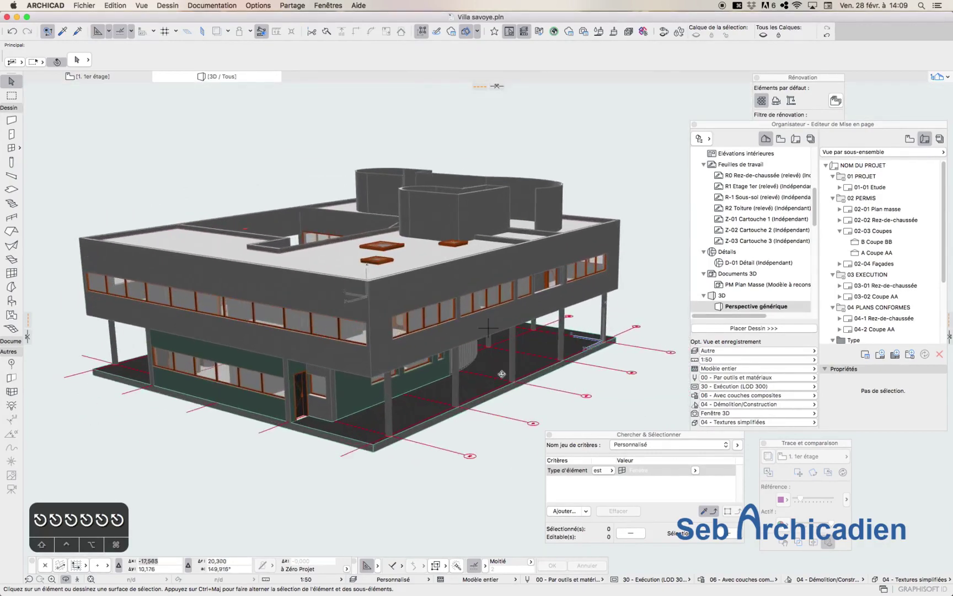
{"action": "scroll", "coordinate": [473, 382], "scroll_direction": "up", "scroll_amount": 3}
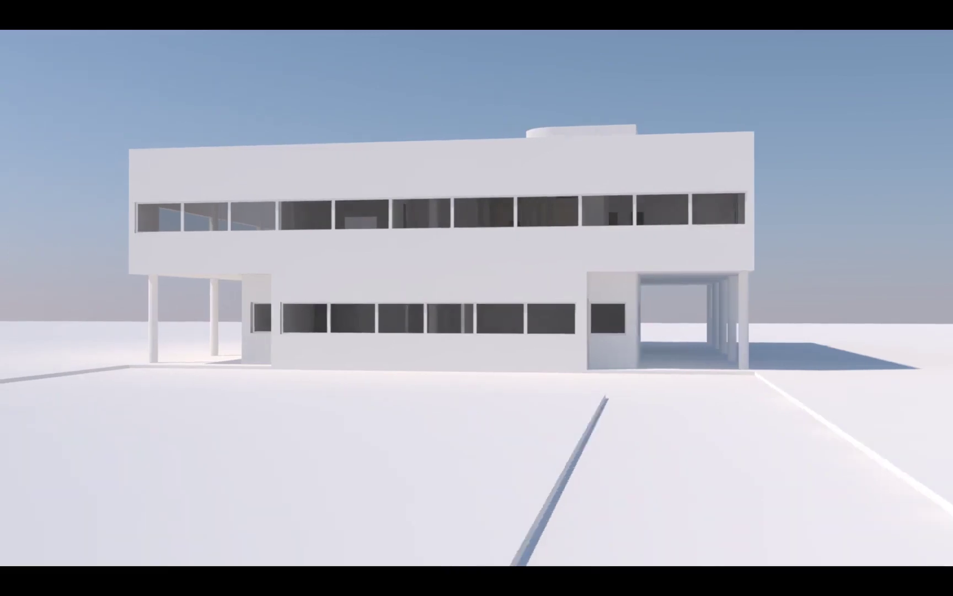